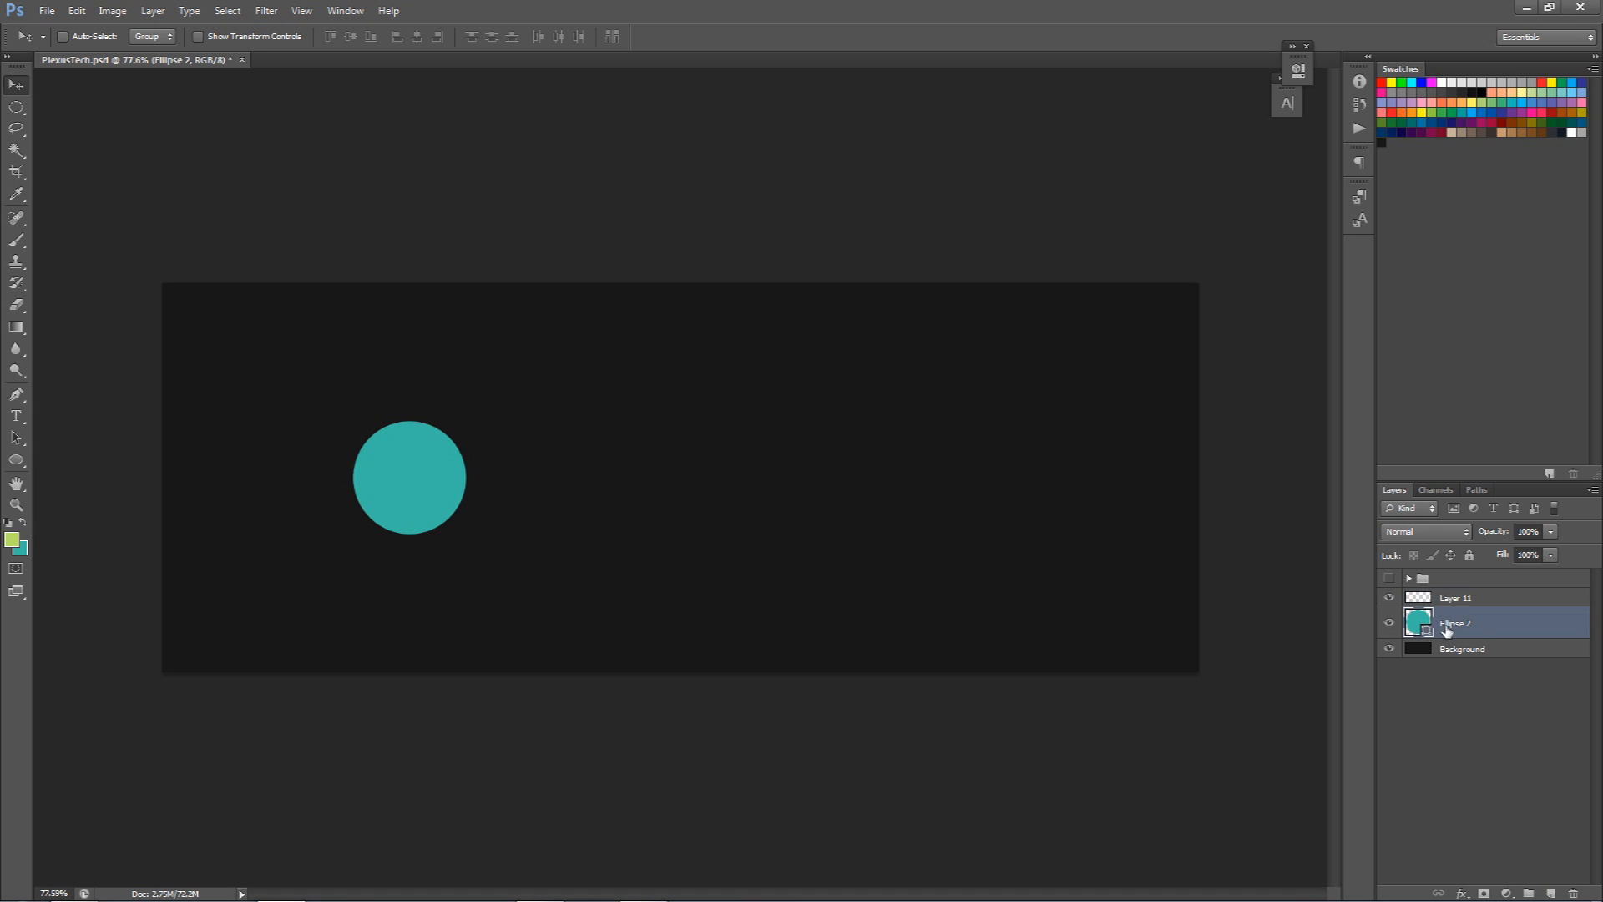
pyautogui.click(1466, 599)
pyautogui.press('Delete')
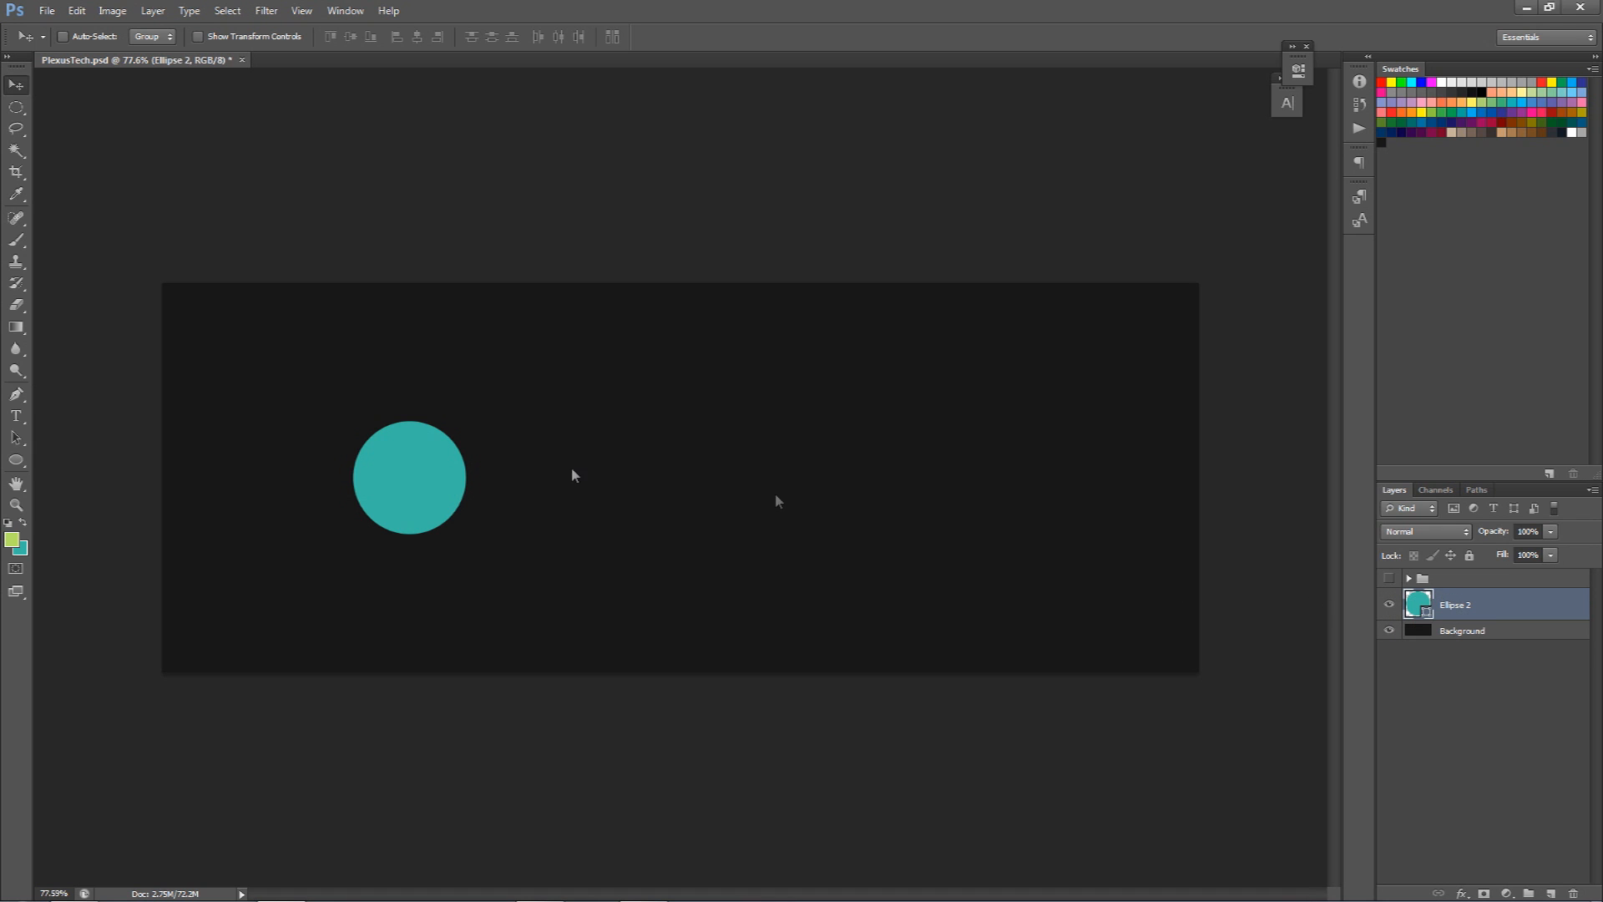
pyautogui.moveTo(16, 460); pyautogui.dragTo(88, 488)
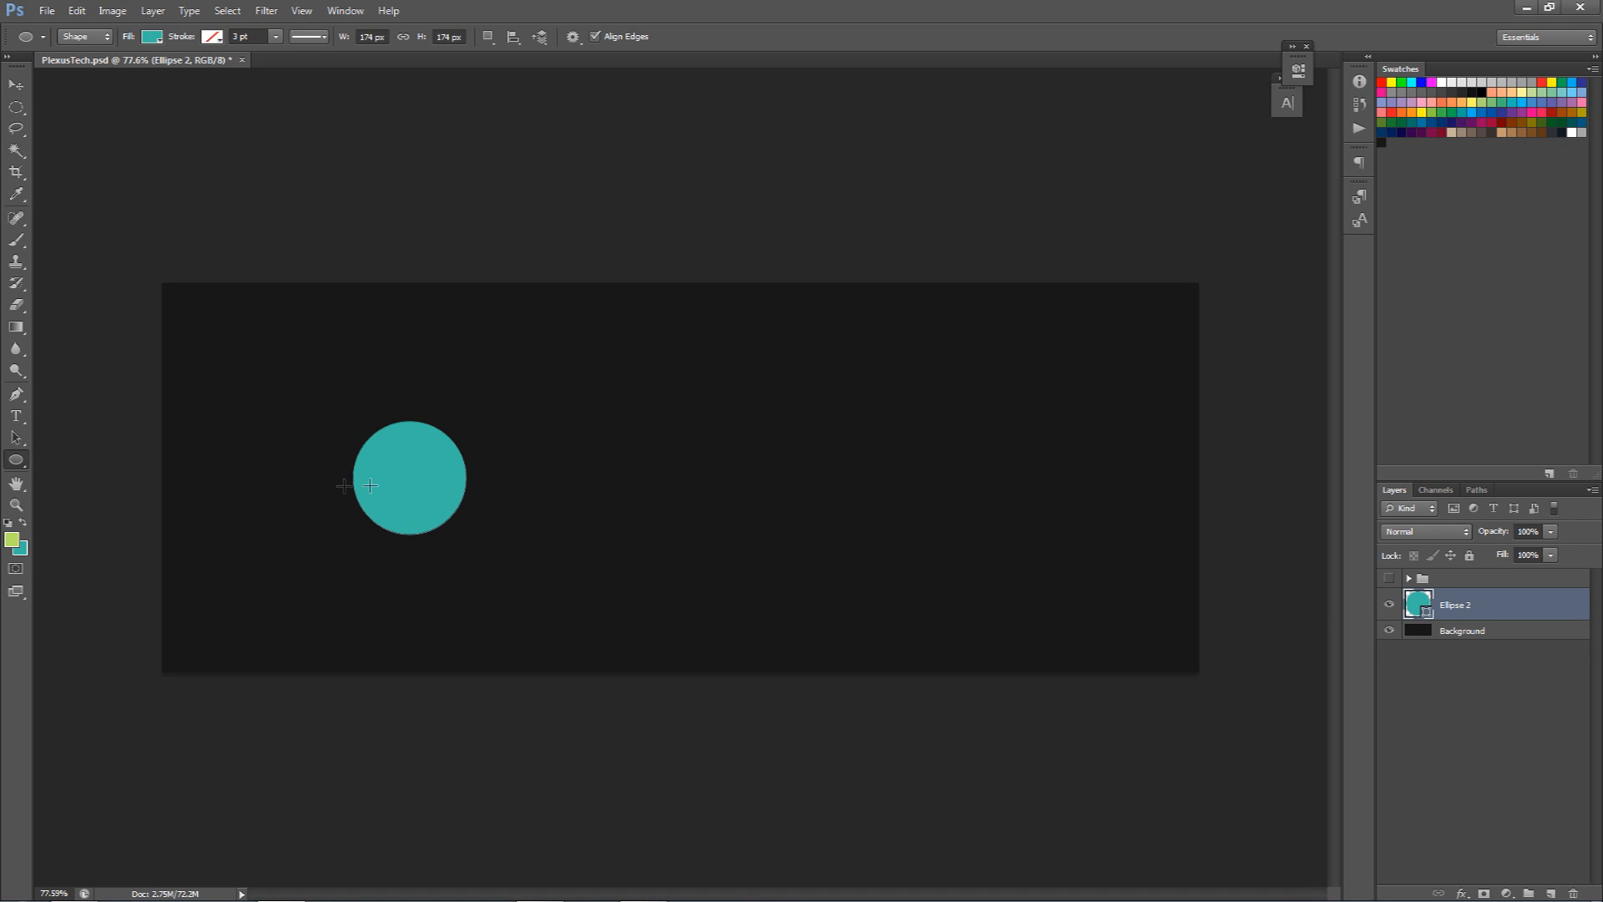
pyautogui.moveTo(311, 402); pyautogui.dragTo(560, 594)
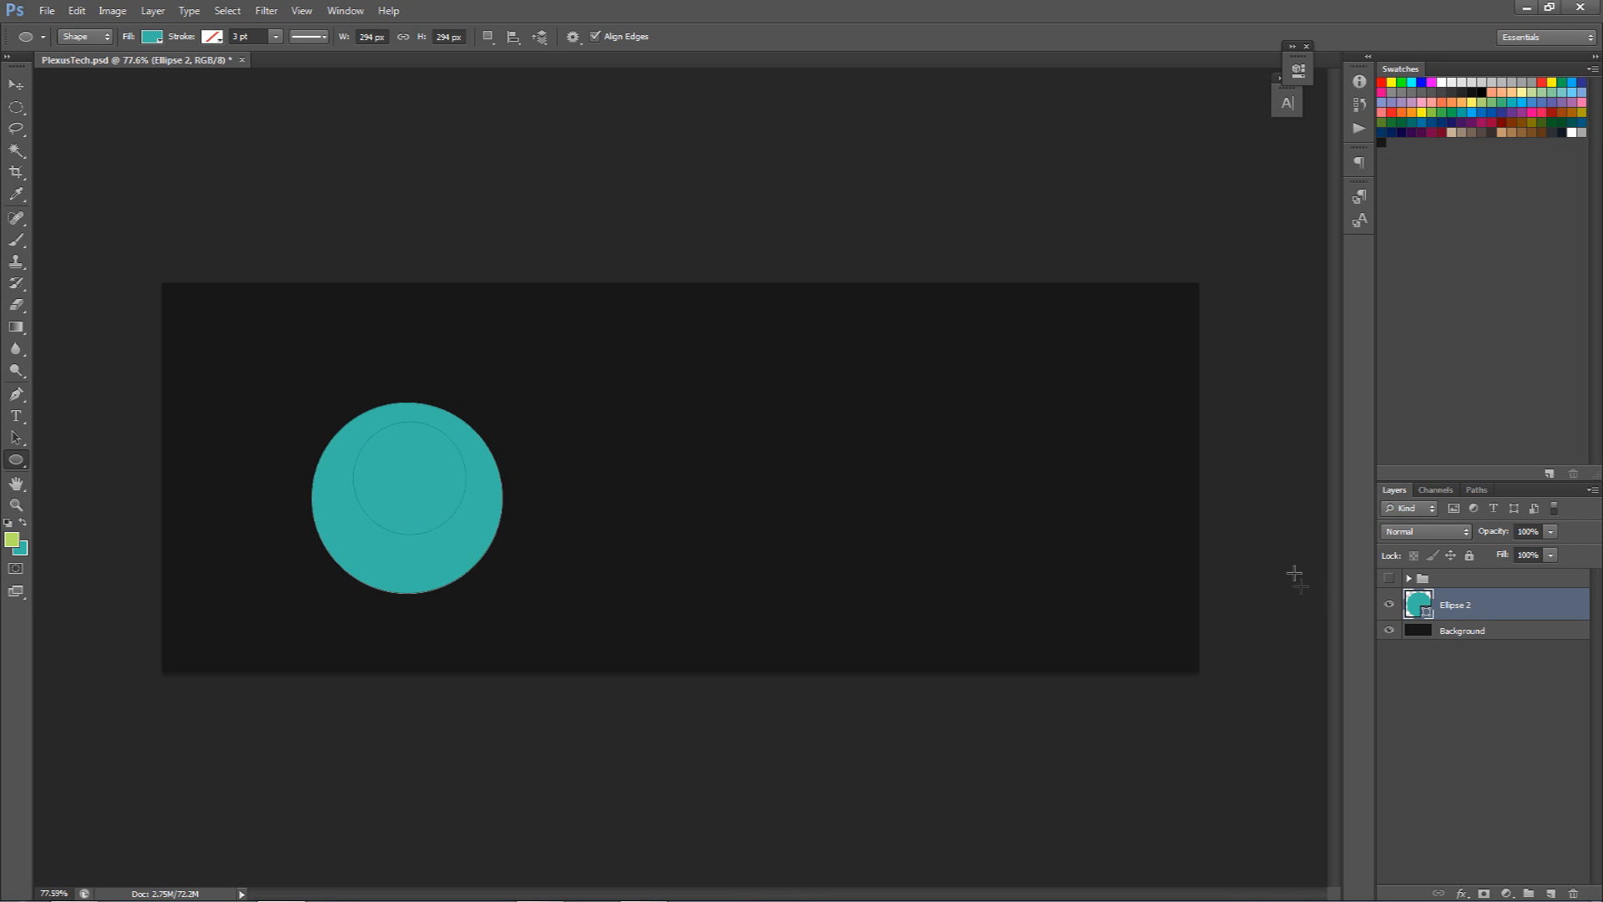
pyautogui.hotkey('ctrl', 'z')
# On a new layer, draw a circle about 322 px wide around the teal circle and remove its fill.
pyautogui.click(1550, 894)
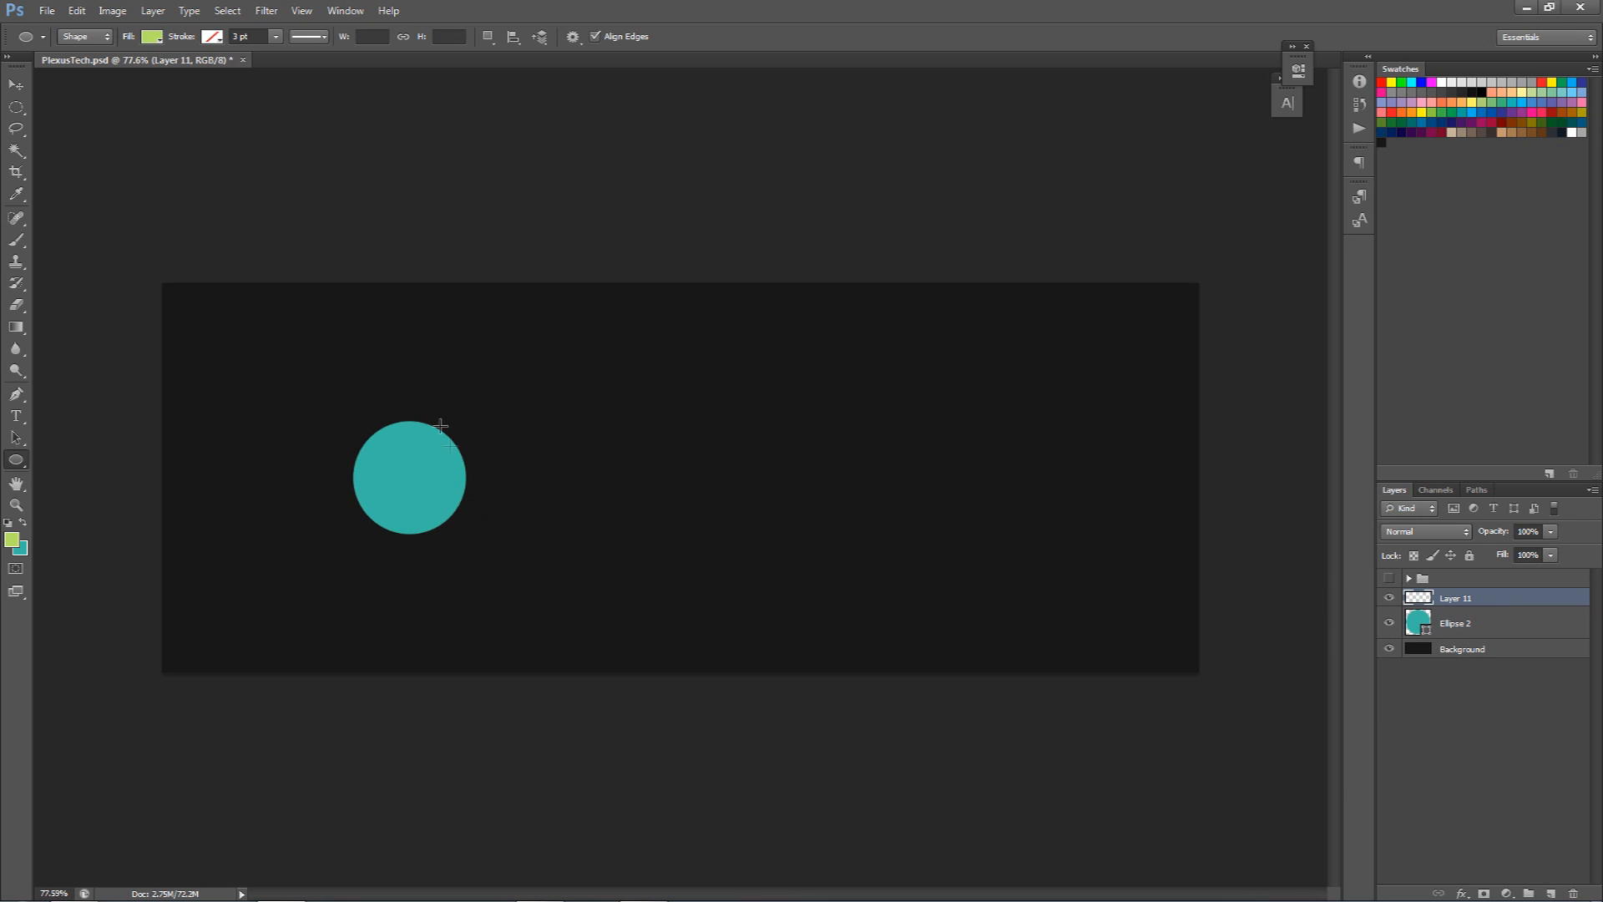
pyautogui.moveTo(342, 392); pyautogui.dragTo(577, 605)
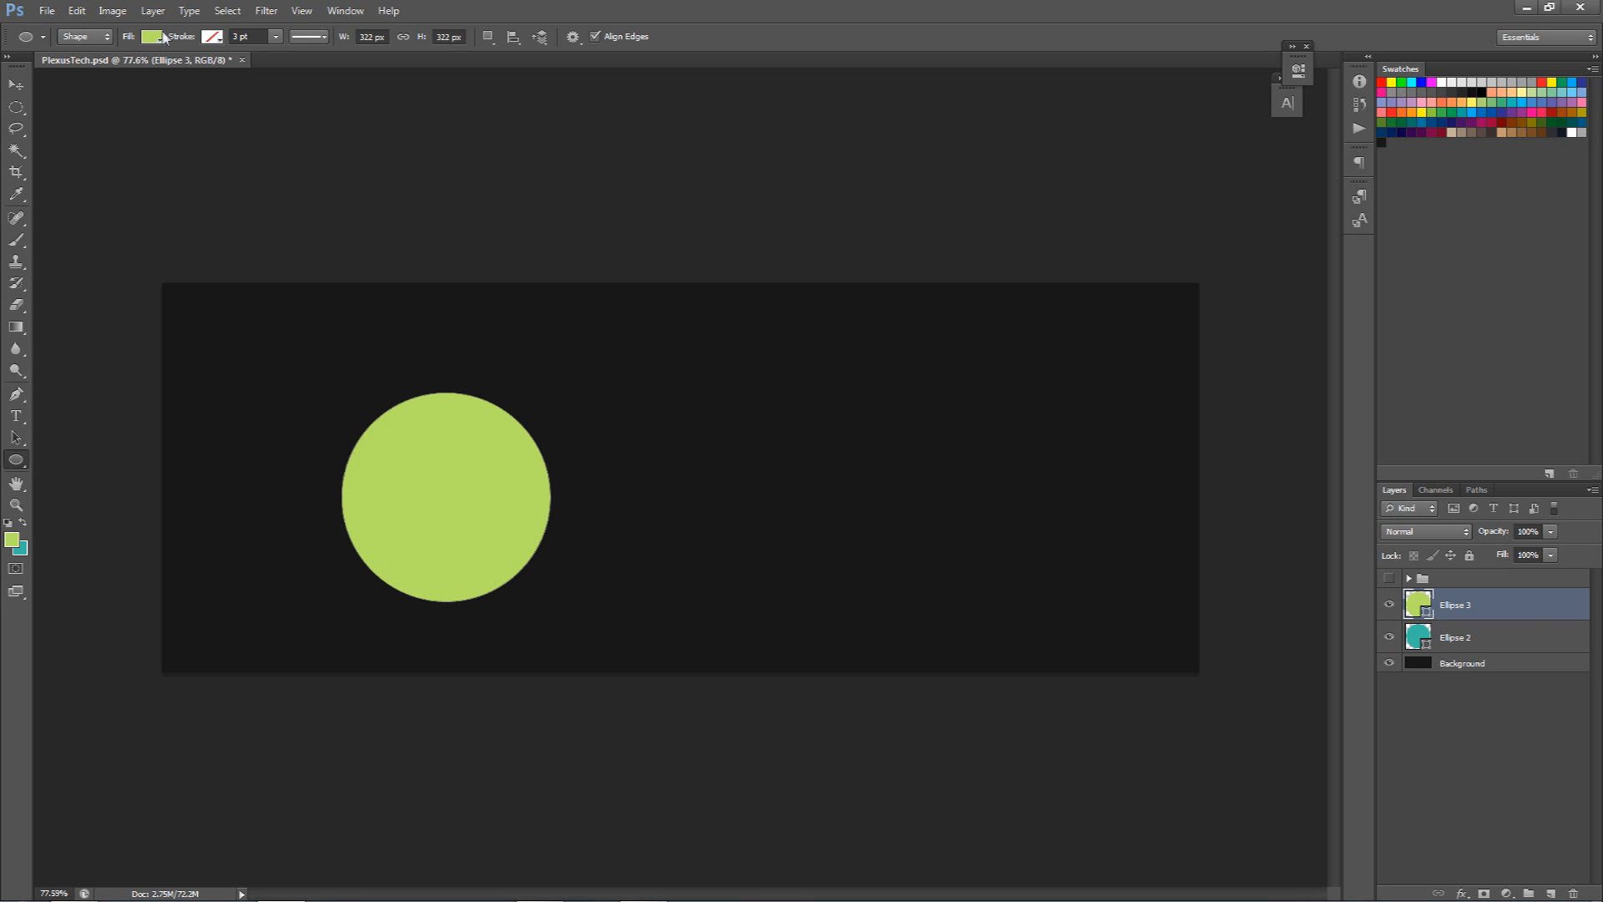
pyautogui.click(156, 38)
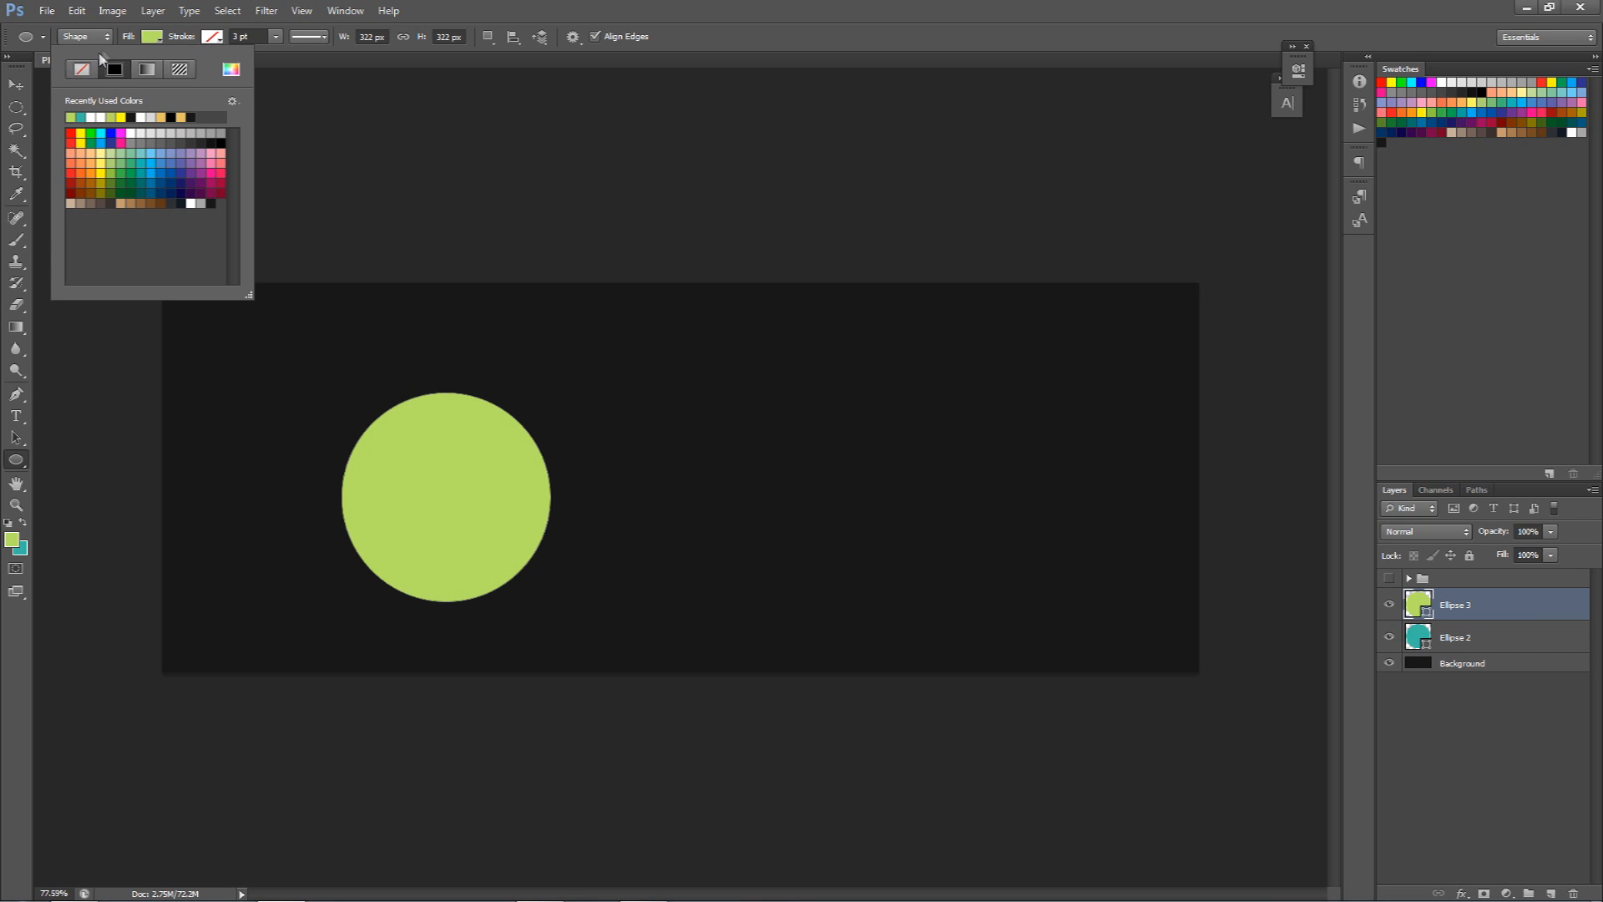
pyautogui.click(82, 70)
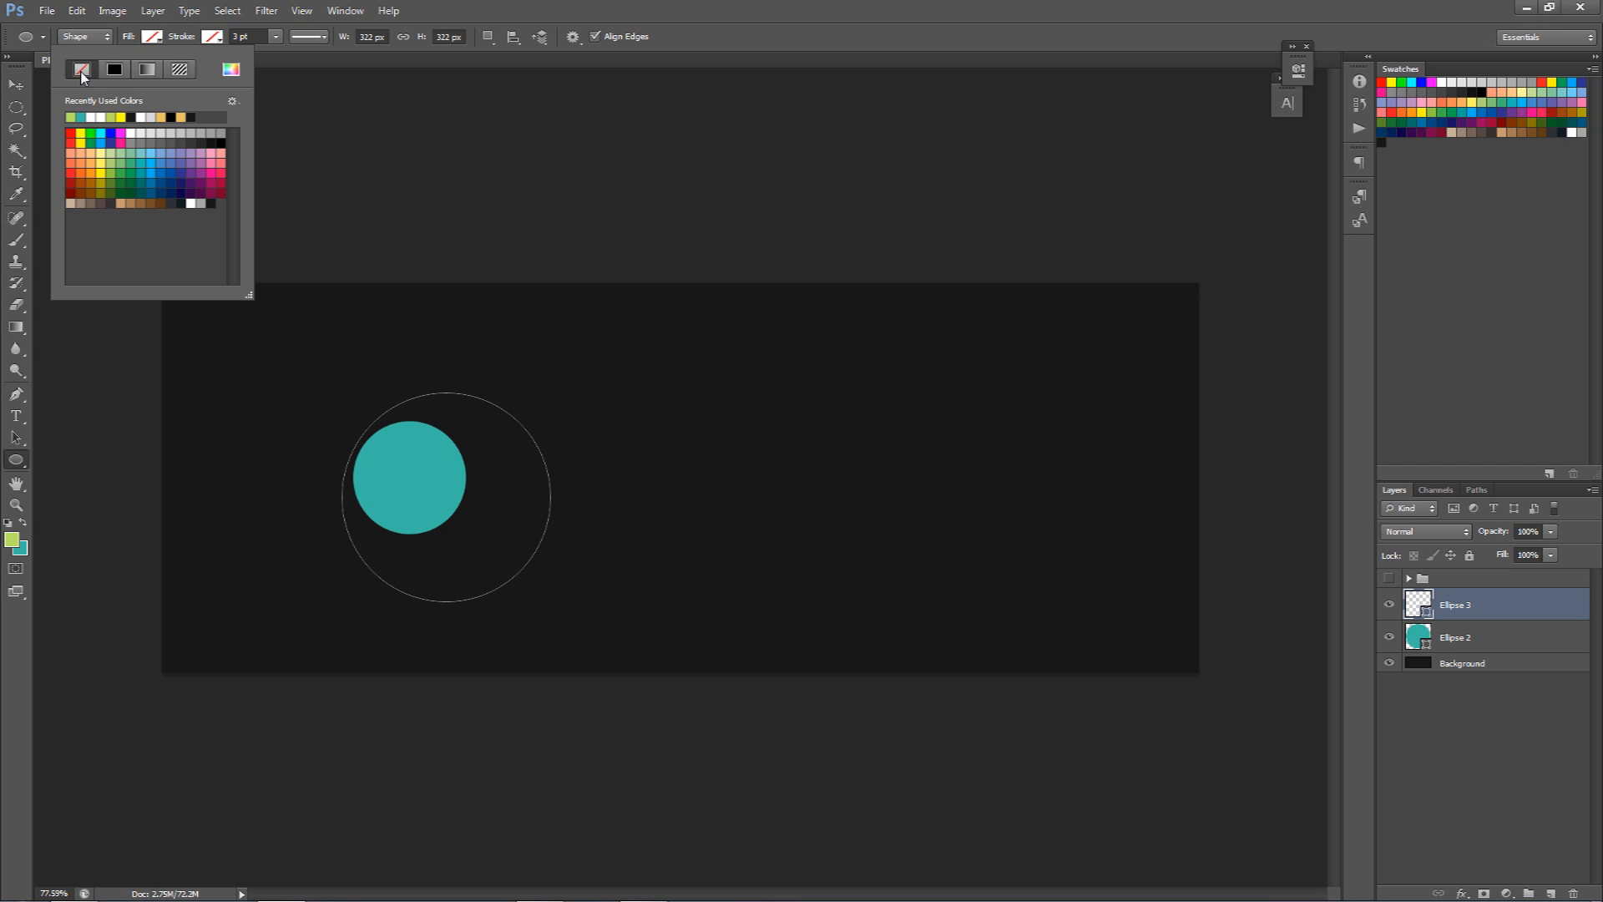
# Give the large unfilled circle a solid teal stroke with a width of 0.2 pt.
pyautogui.click(214, 37)
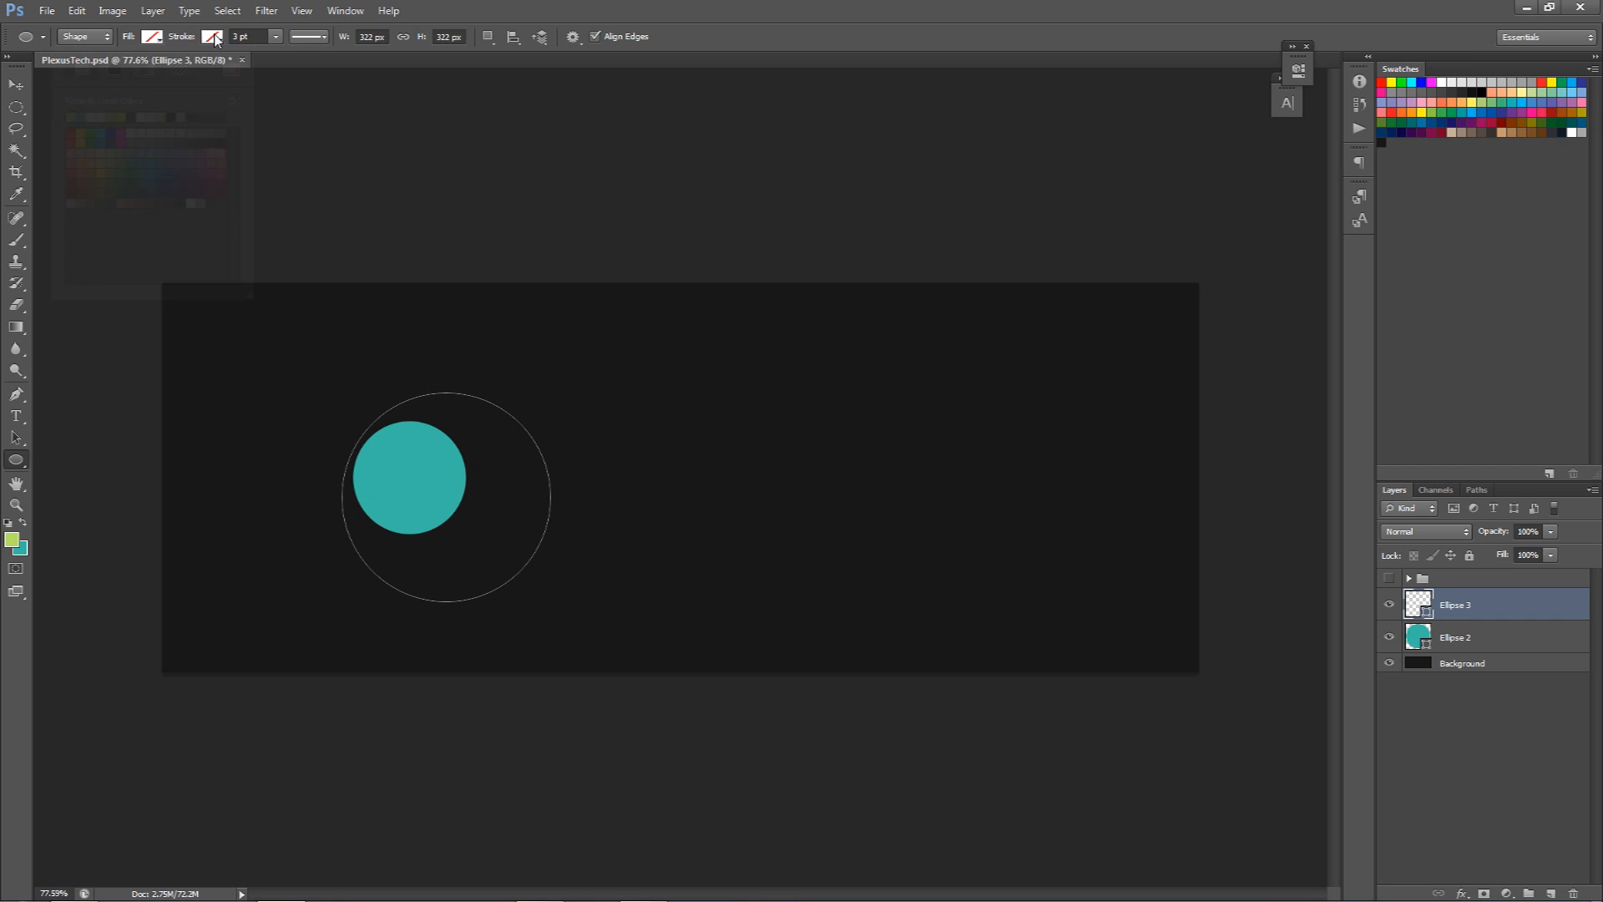
pyautogui.click(213, 37)
pyautogui.click(175, 69)
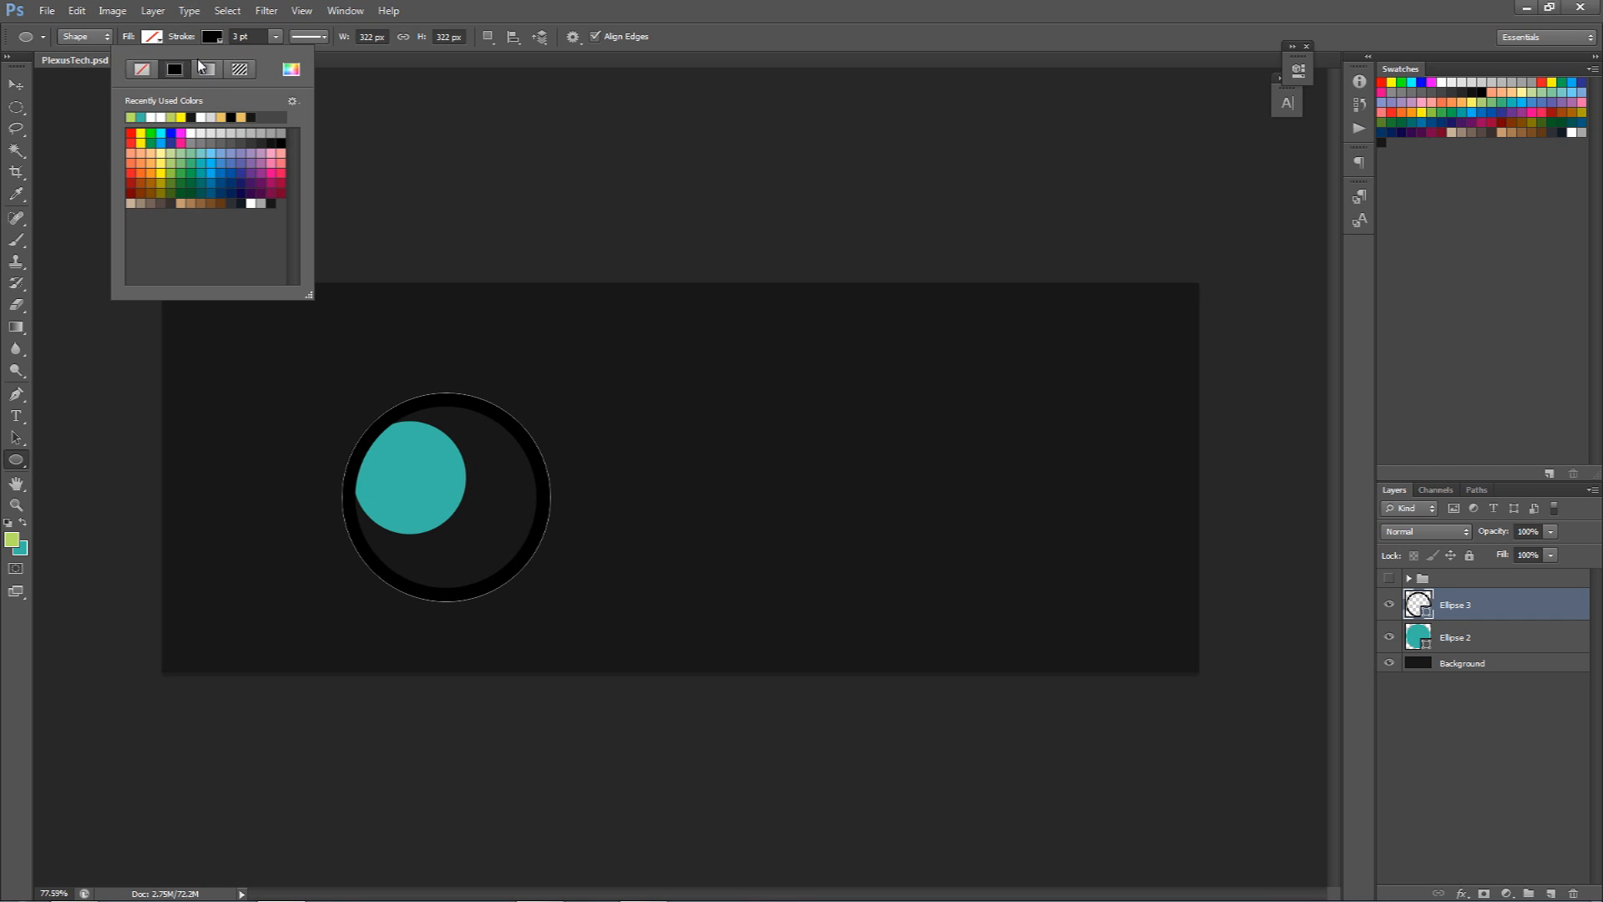
pyautogui.click(131, 118)
pyautogui.click(140, 117)
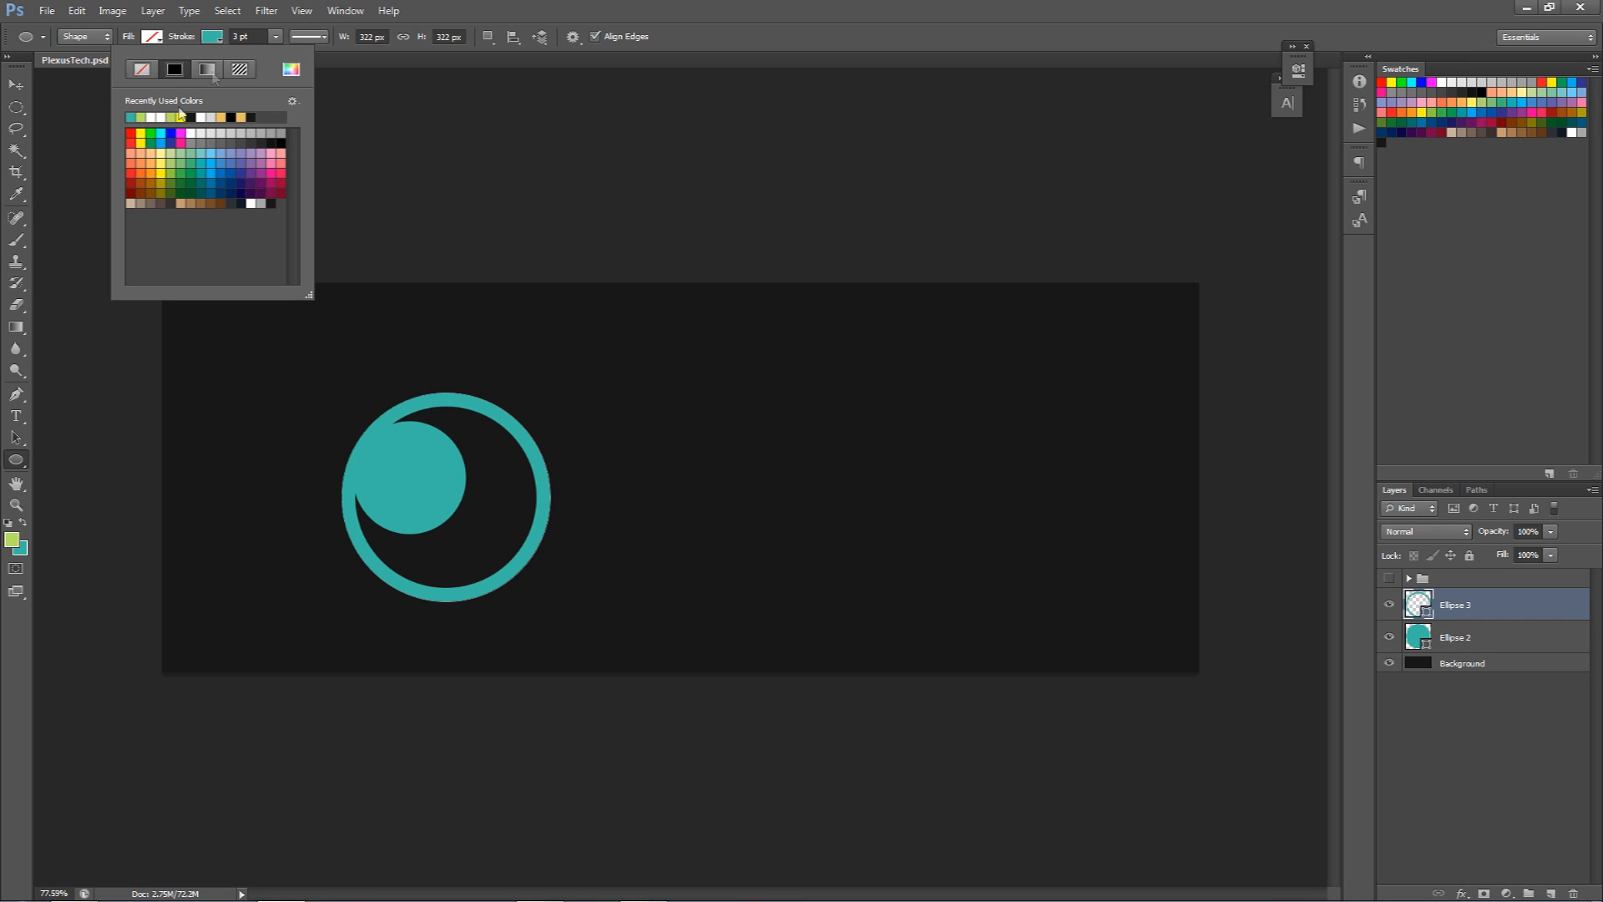
pyautogui.click(262, 37)
pyautogui.click(251, 37)
pyautogui.write('2')
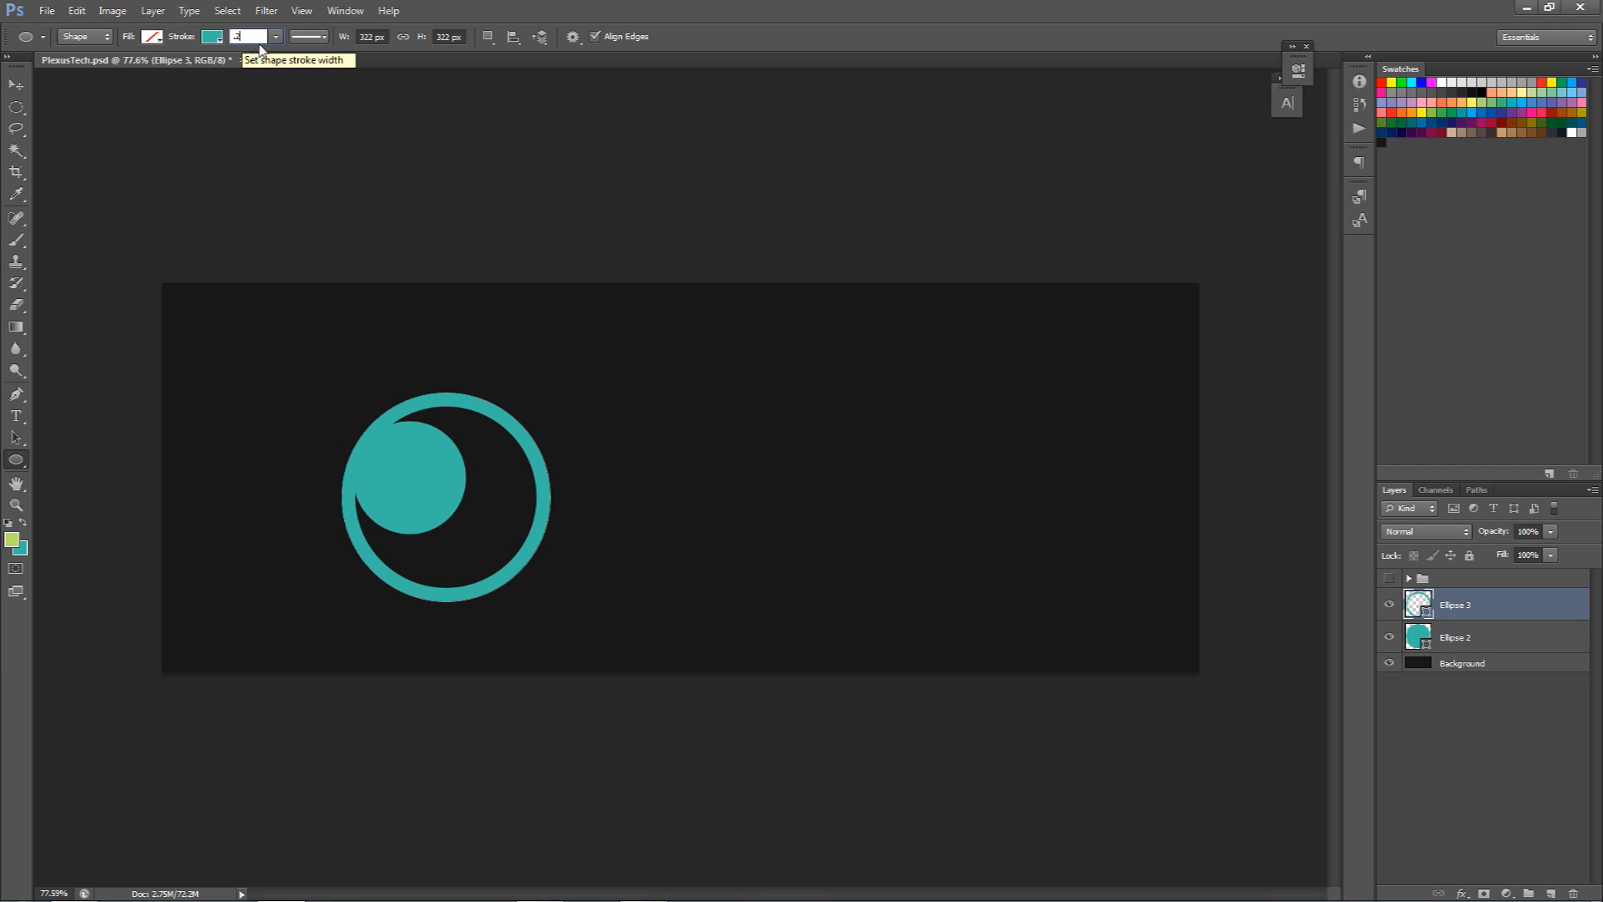
pyautogui.press('Return')
# Centre the thin ring around the teal circle and group the two ellipse layers.
pyautogui.click(15, 86)
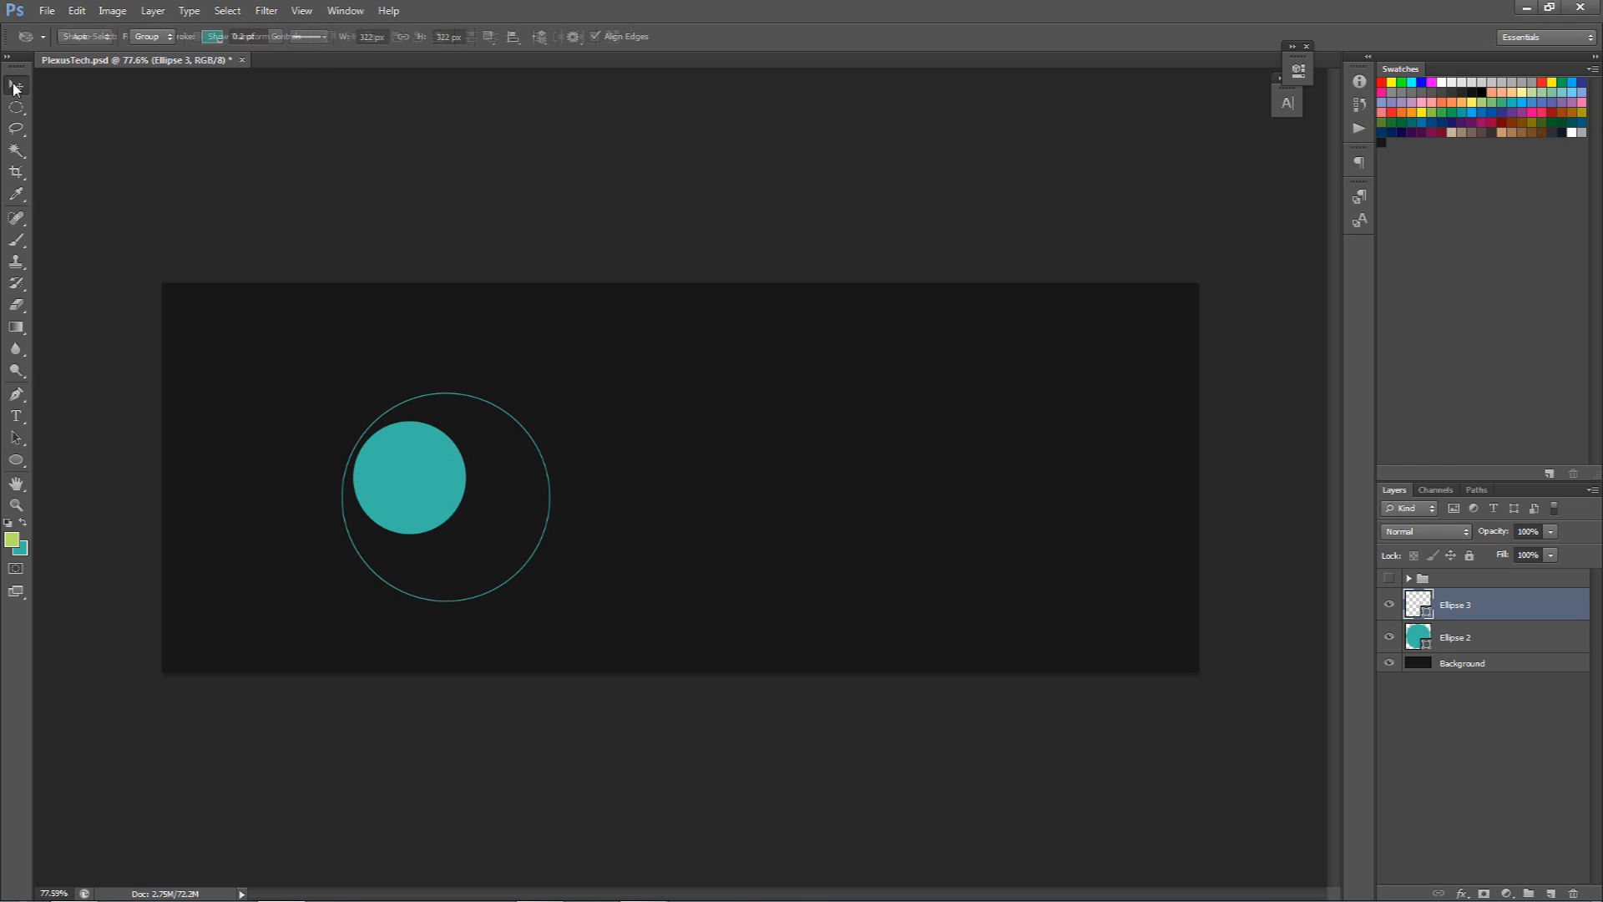
pyautogui.moveTo(512, 457); pyautogui.dragTo(475, 438)
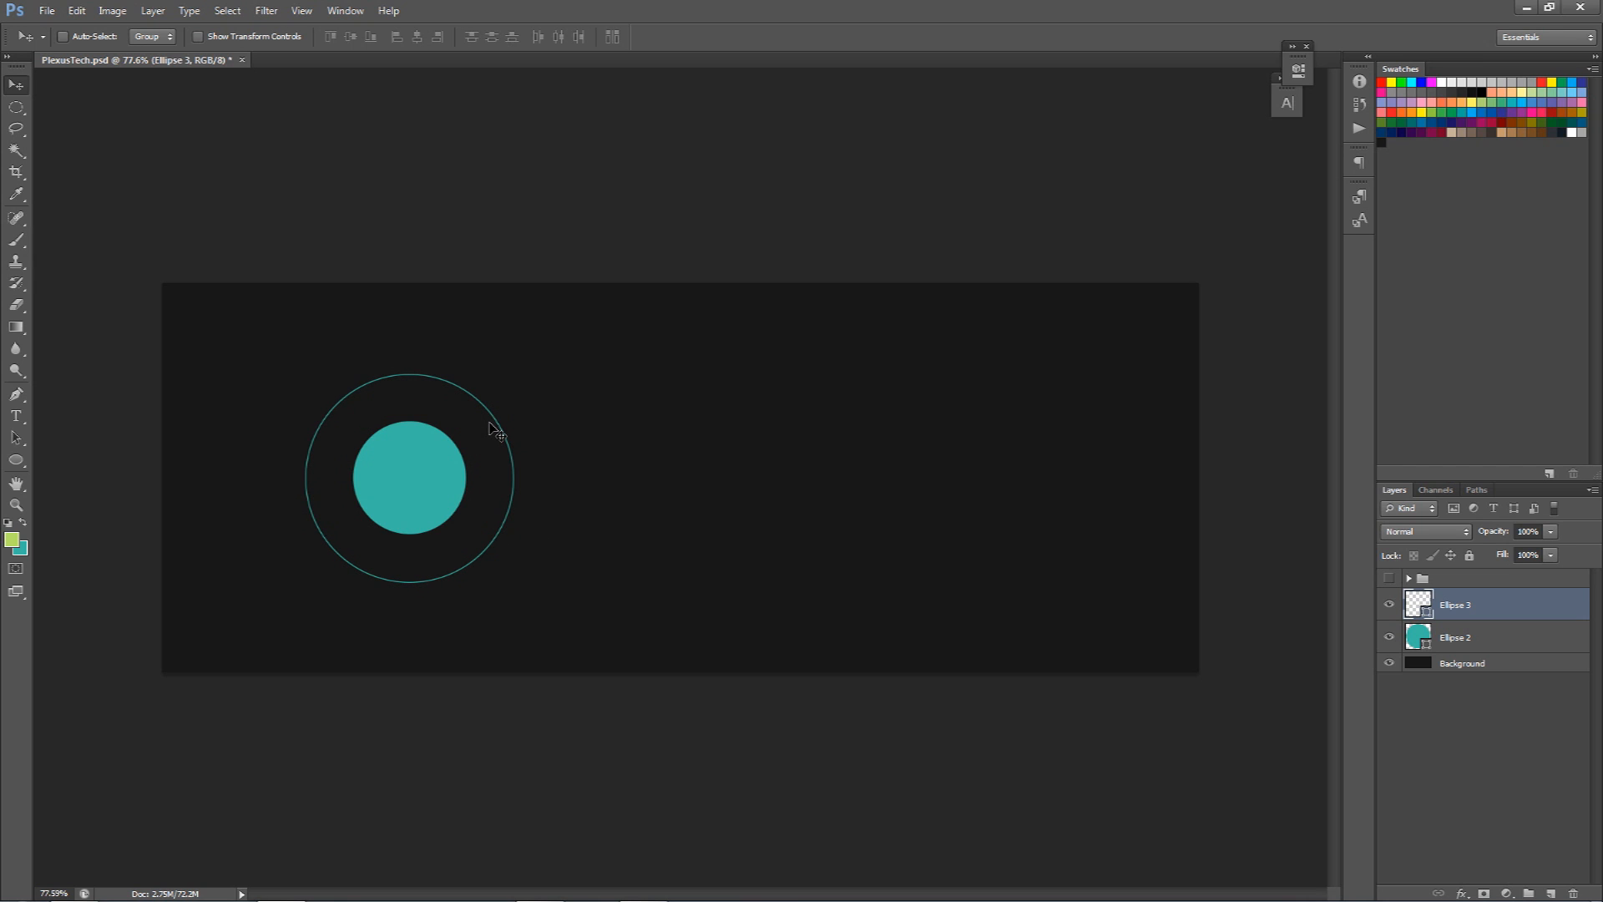
pyautogui.keyDown('shift'); pyautogui.click(1462, 639); pyautogui.keyUp('shift')
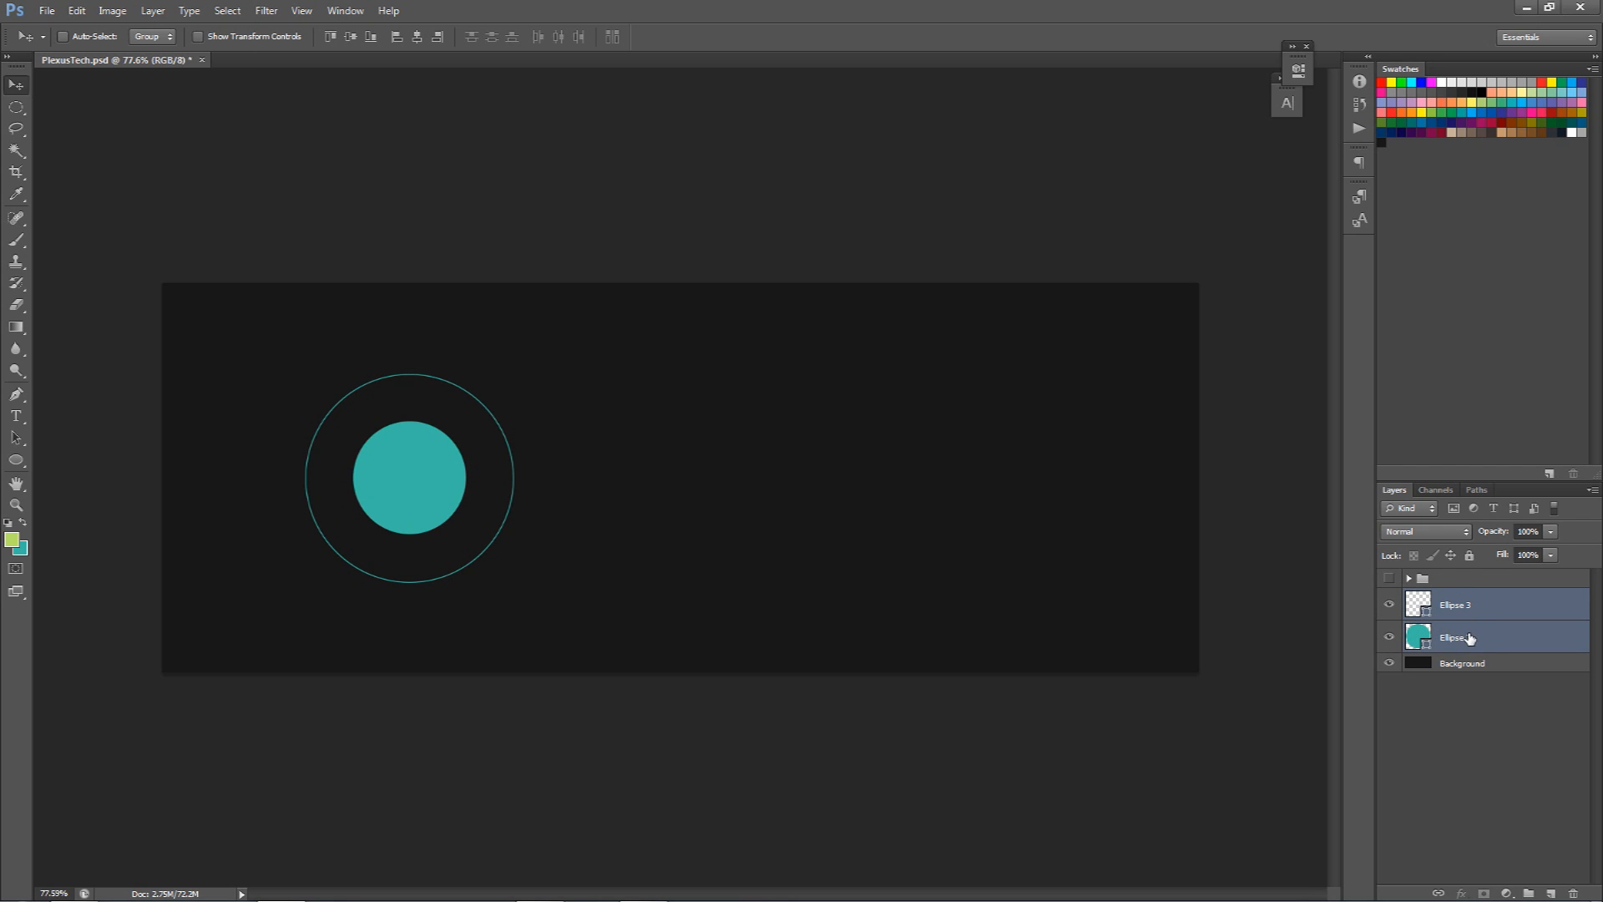
pyautogui.hotkey('ctrl', 'g')
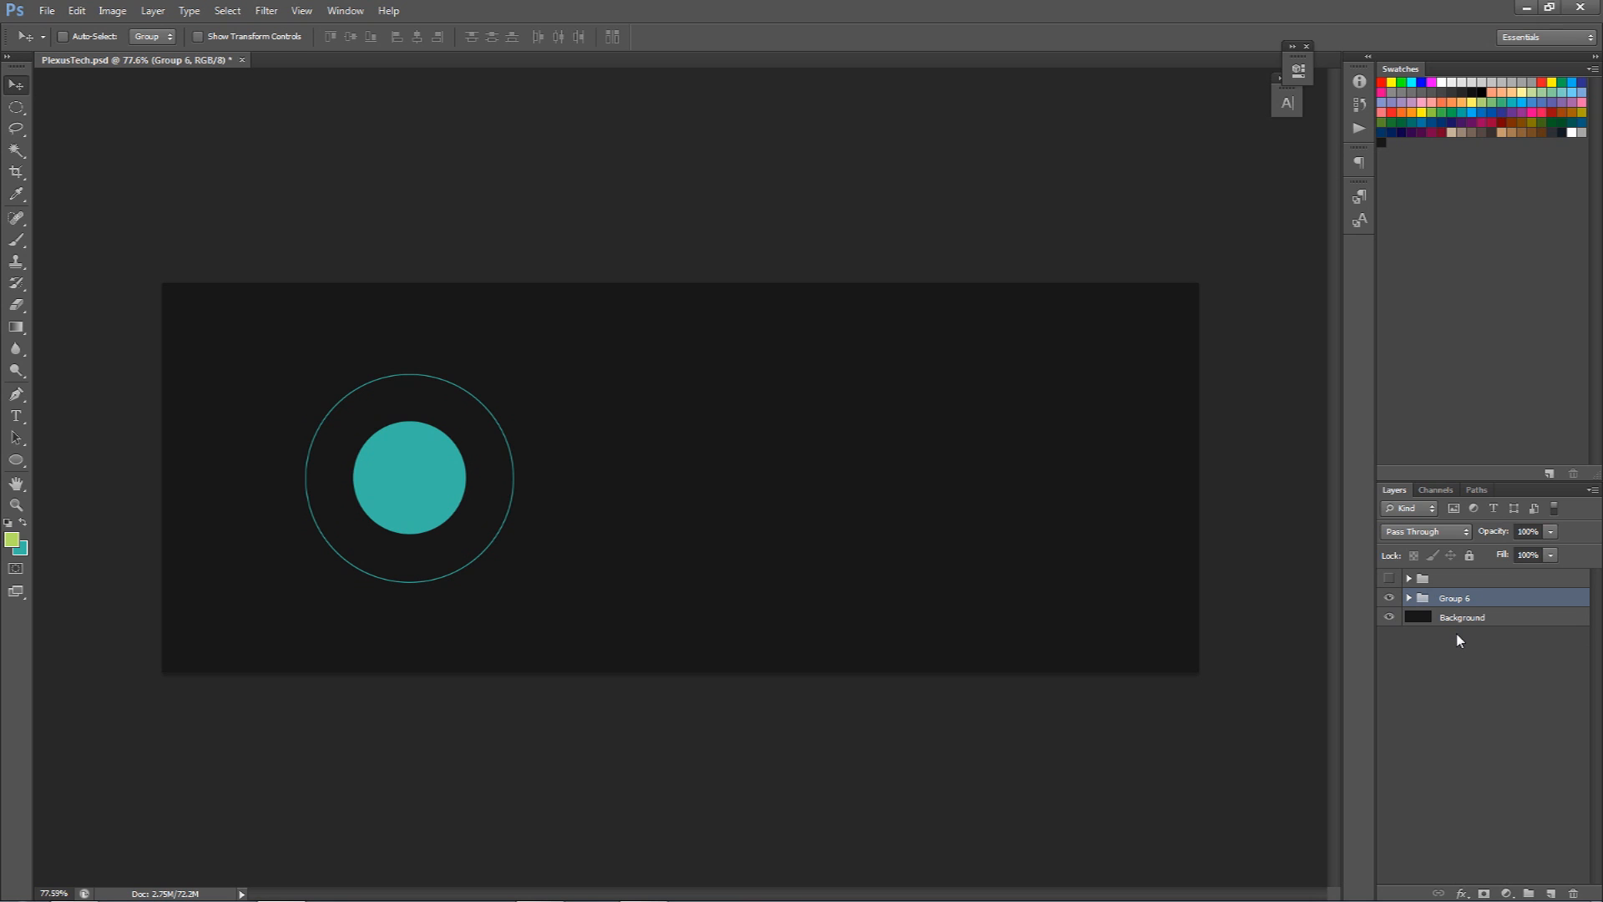
# Place a merged single-layer copy of the circle group to its lower right, scaled down to about half size.
pyautogui.hotkey('ctrl', 'j')
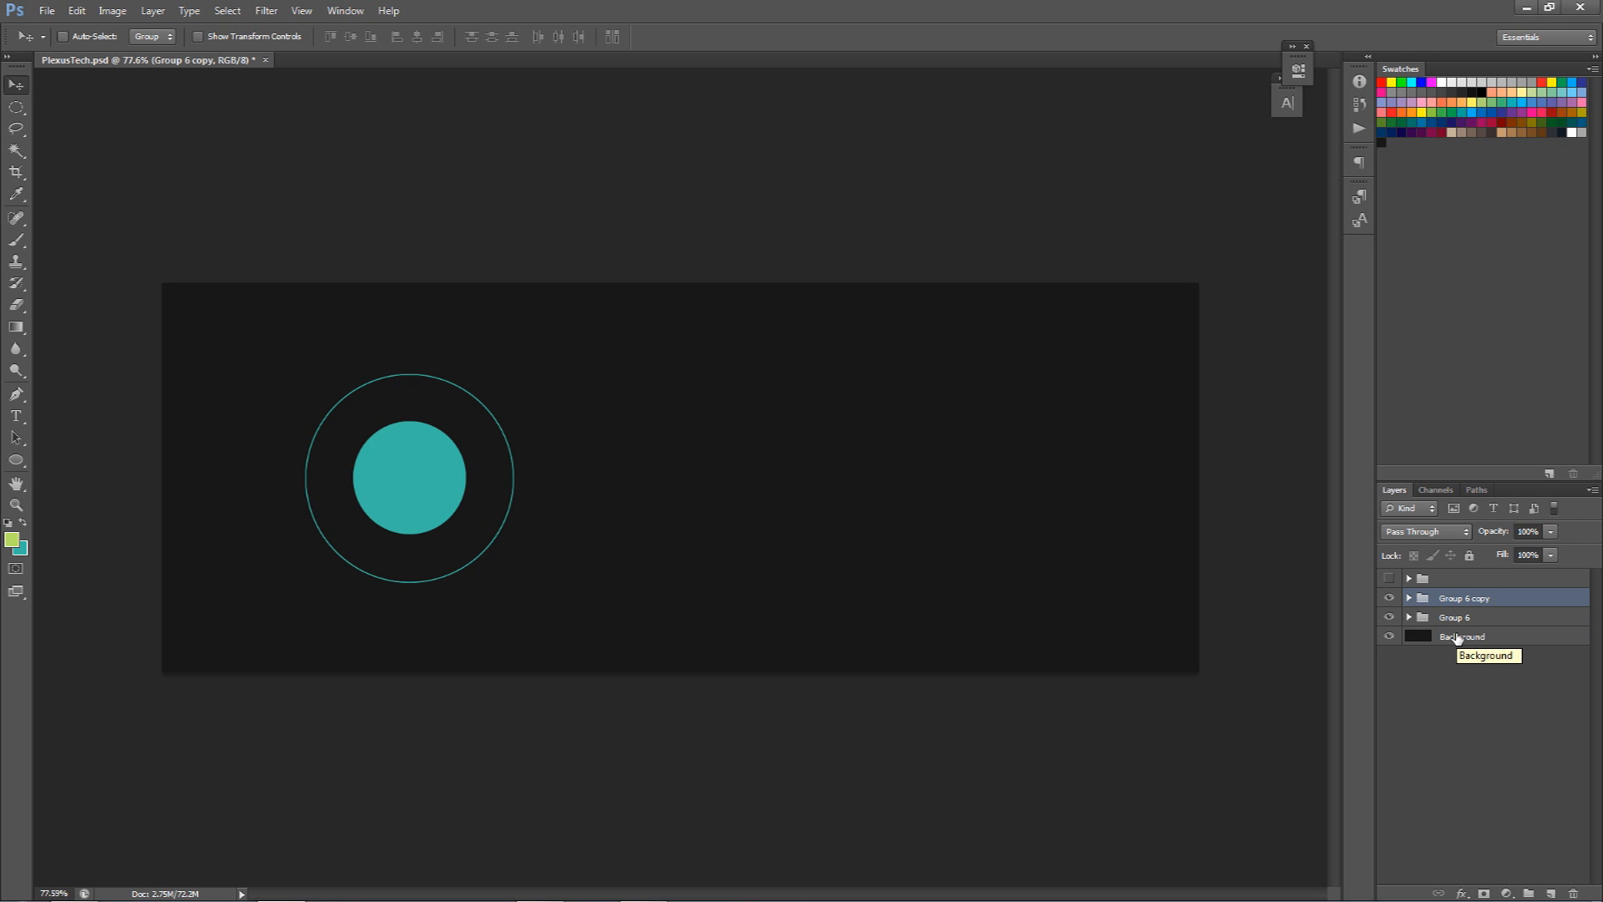
pyautogui.hotkey('ctrl', 'e')
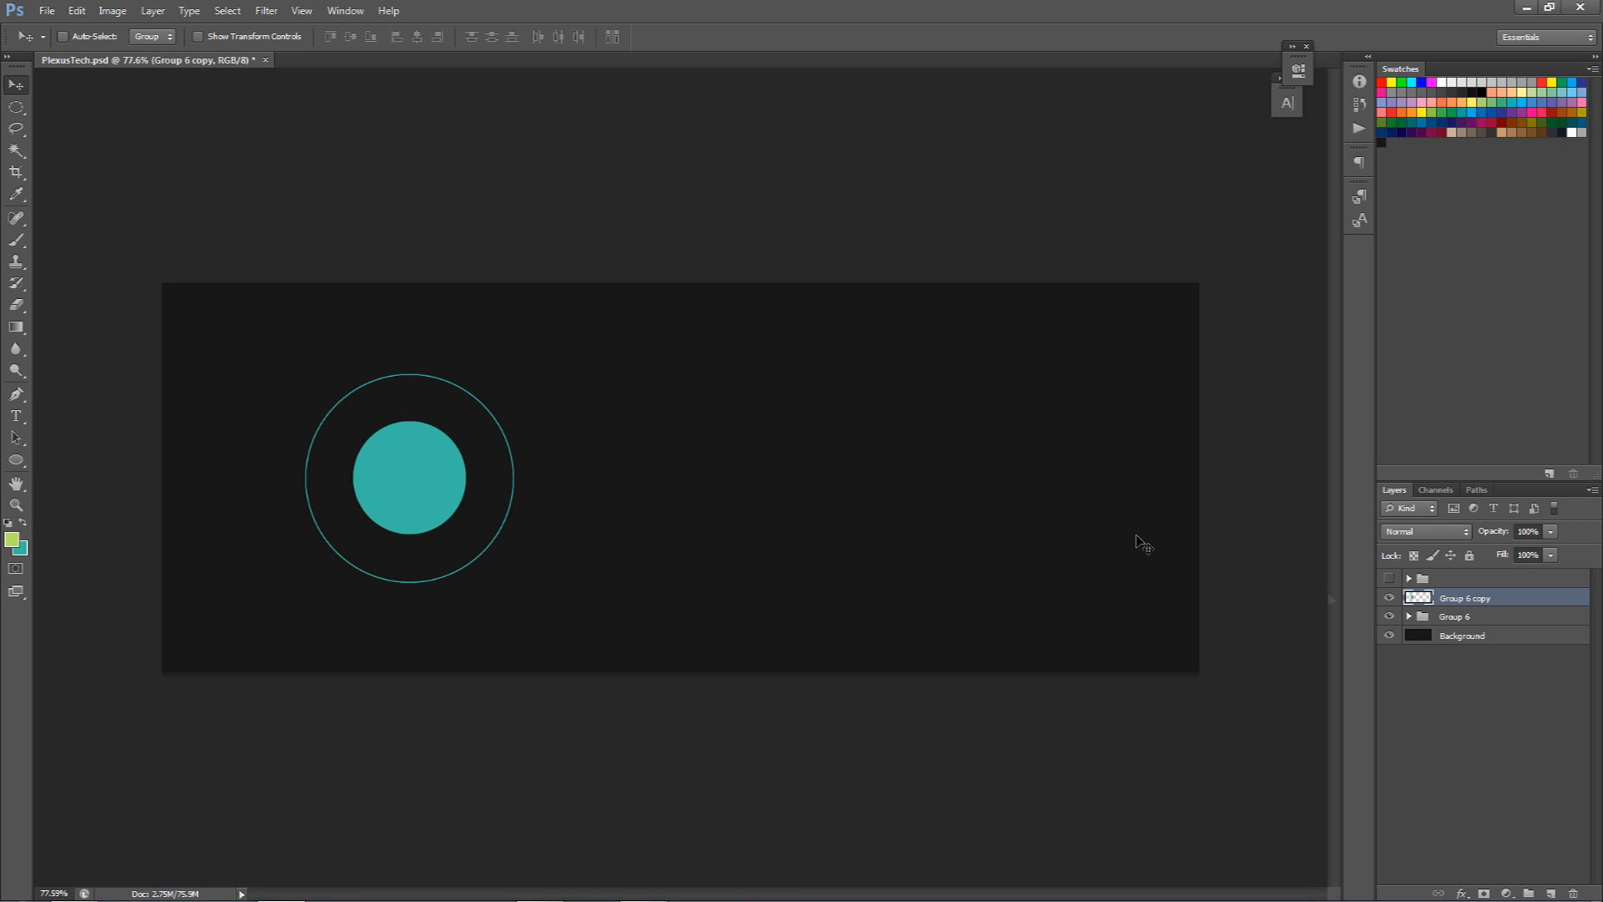
pyautogui.moveTo(470, 463); pyautogui.dragTo(753, 463)
pyautogui.hotkey('ctrl', 't')
pyautogui.moveTo(833, 365); pyautogui.dragTo(787, 562)
pyautogui.press('Return')
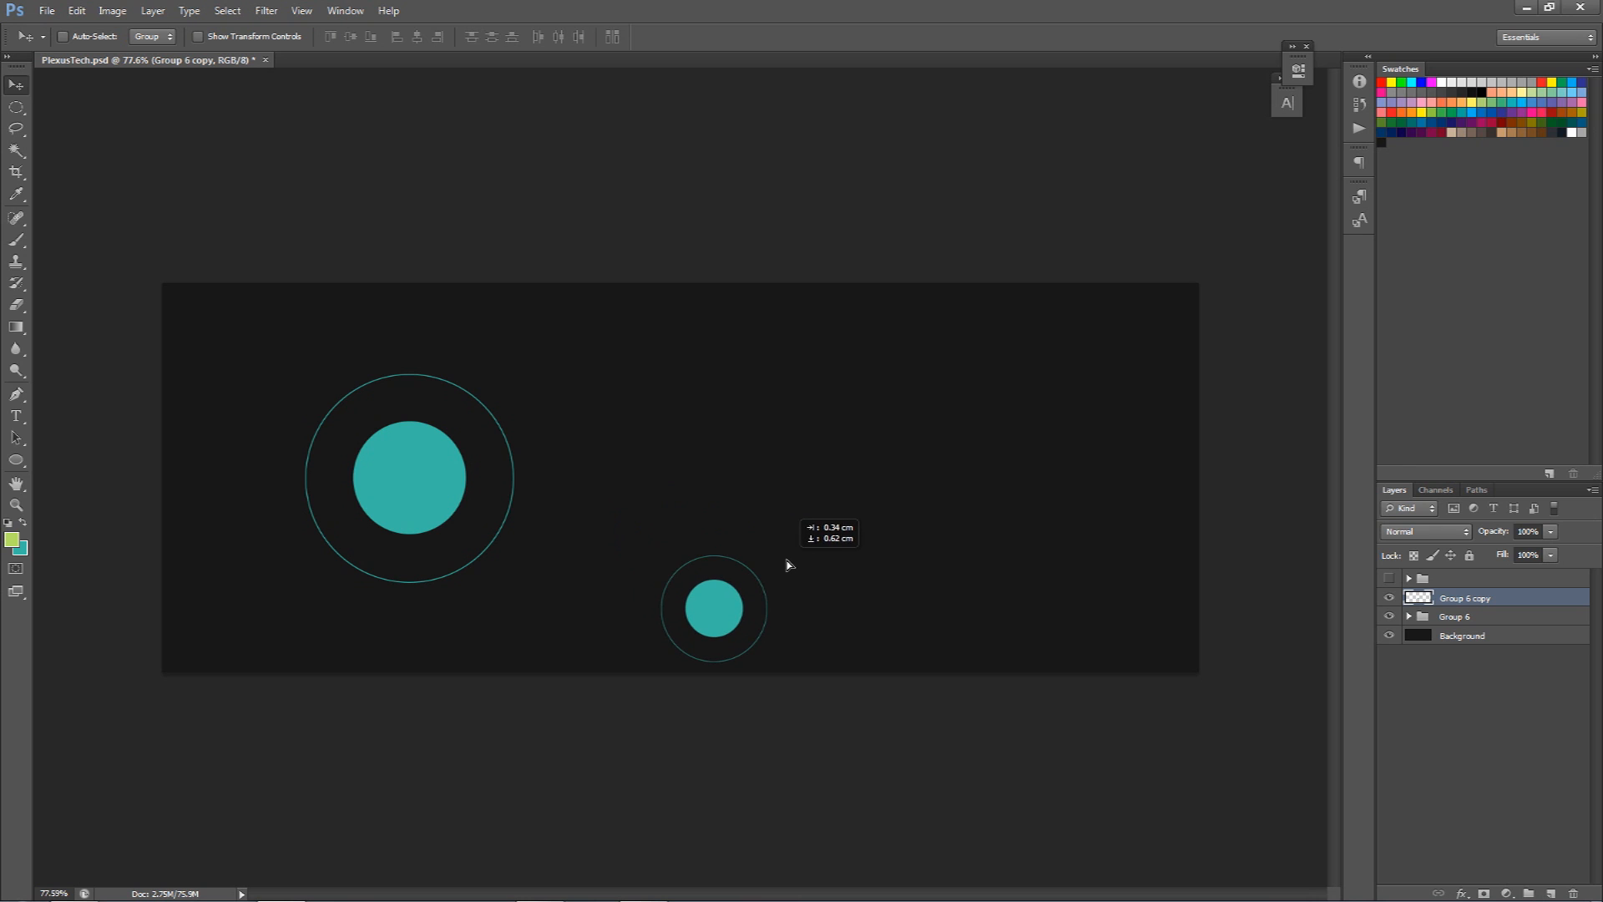
# Move the large circle group and its smaller copy together slightly up and to the left.
pyautogui.rightClick(1478, 597)
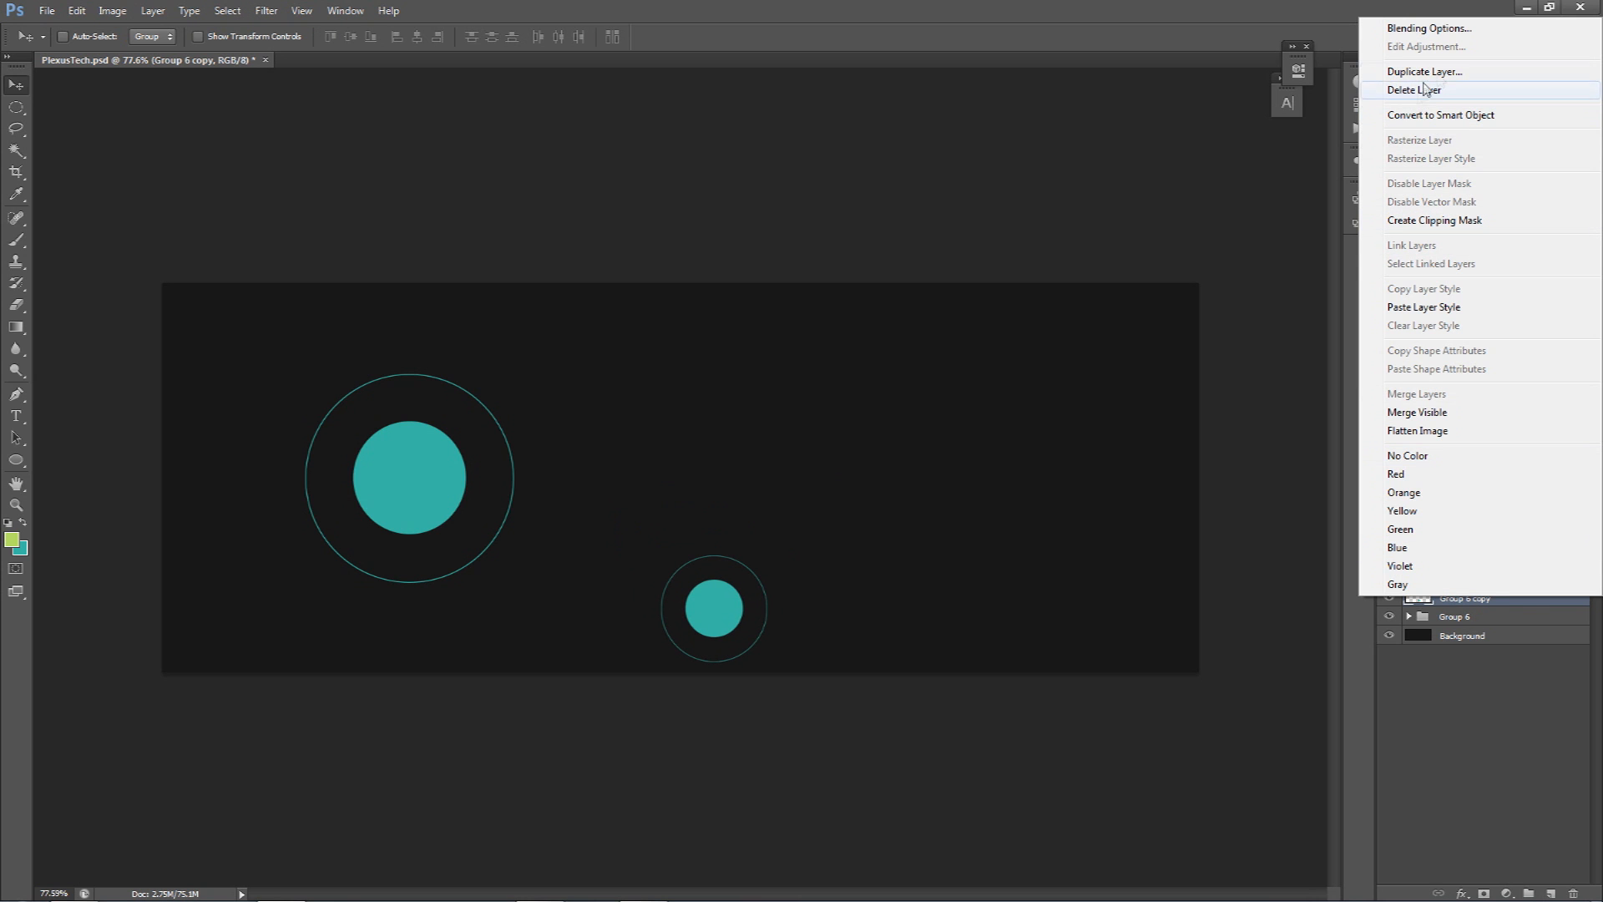
pyautogui.click(419, 491)
pyautogui.keyDown('shift'); pyautogui.click(1445, 613); pyautogui.keyUp('shift')
pyautogui.moveTo(563, 568); pyautogui.dragTo(559, 545)
# Copy the smaller ringed circle to the far right of the canvas and scale the copy to about half size.
pyautogui.click(1461, 598)
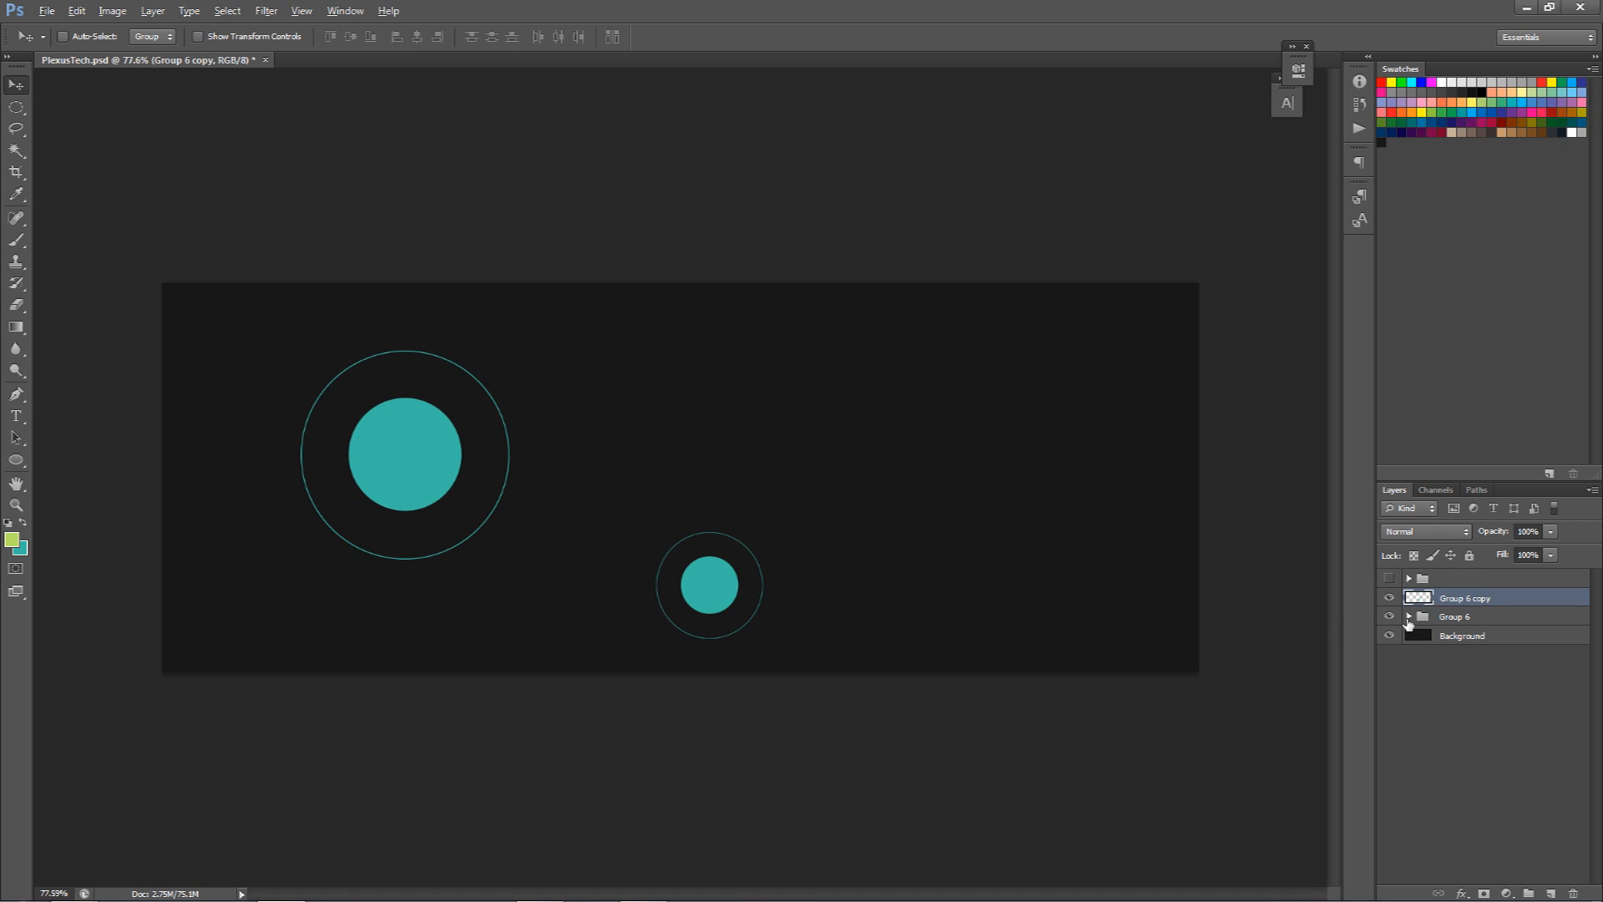
pyautogui.keyDown('alt'); pyautogui.moveTo(734, 601); pyautogui.dragTo(1084, 524); pyautogui.keyUp('alt')
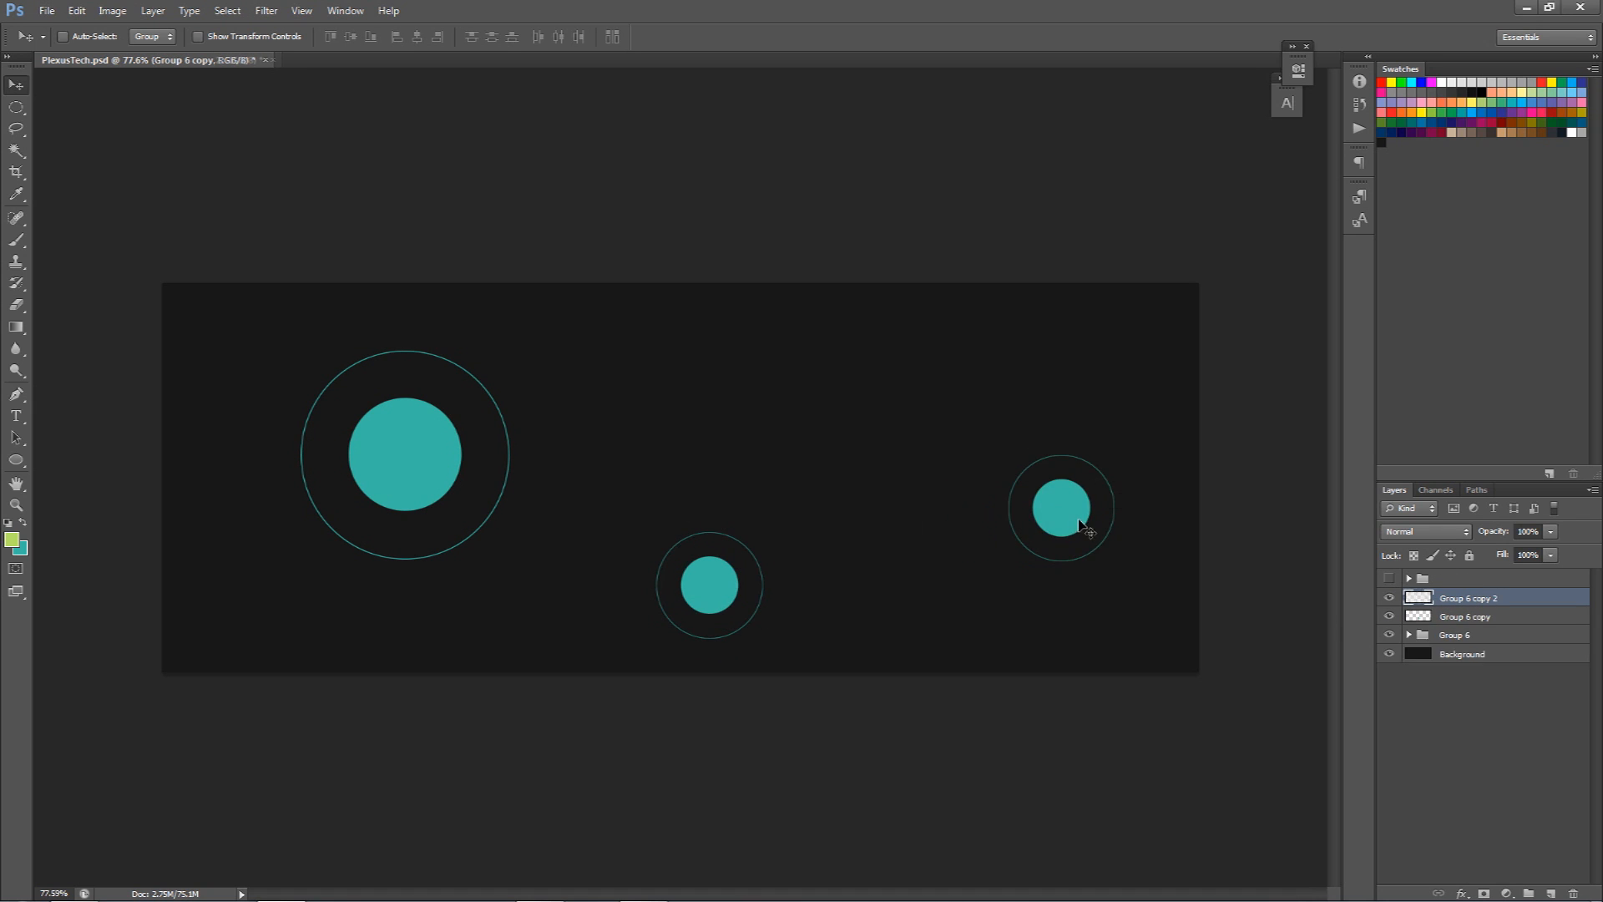
pyautogui.hotkey('ctrl', 't')
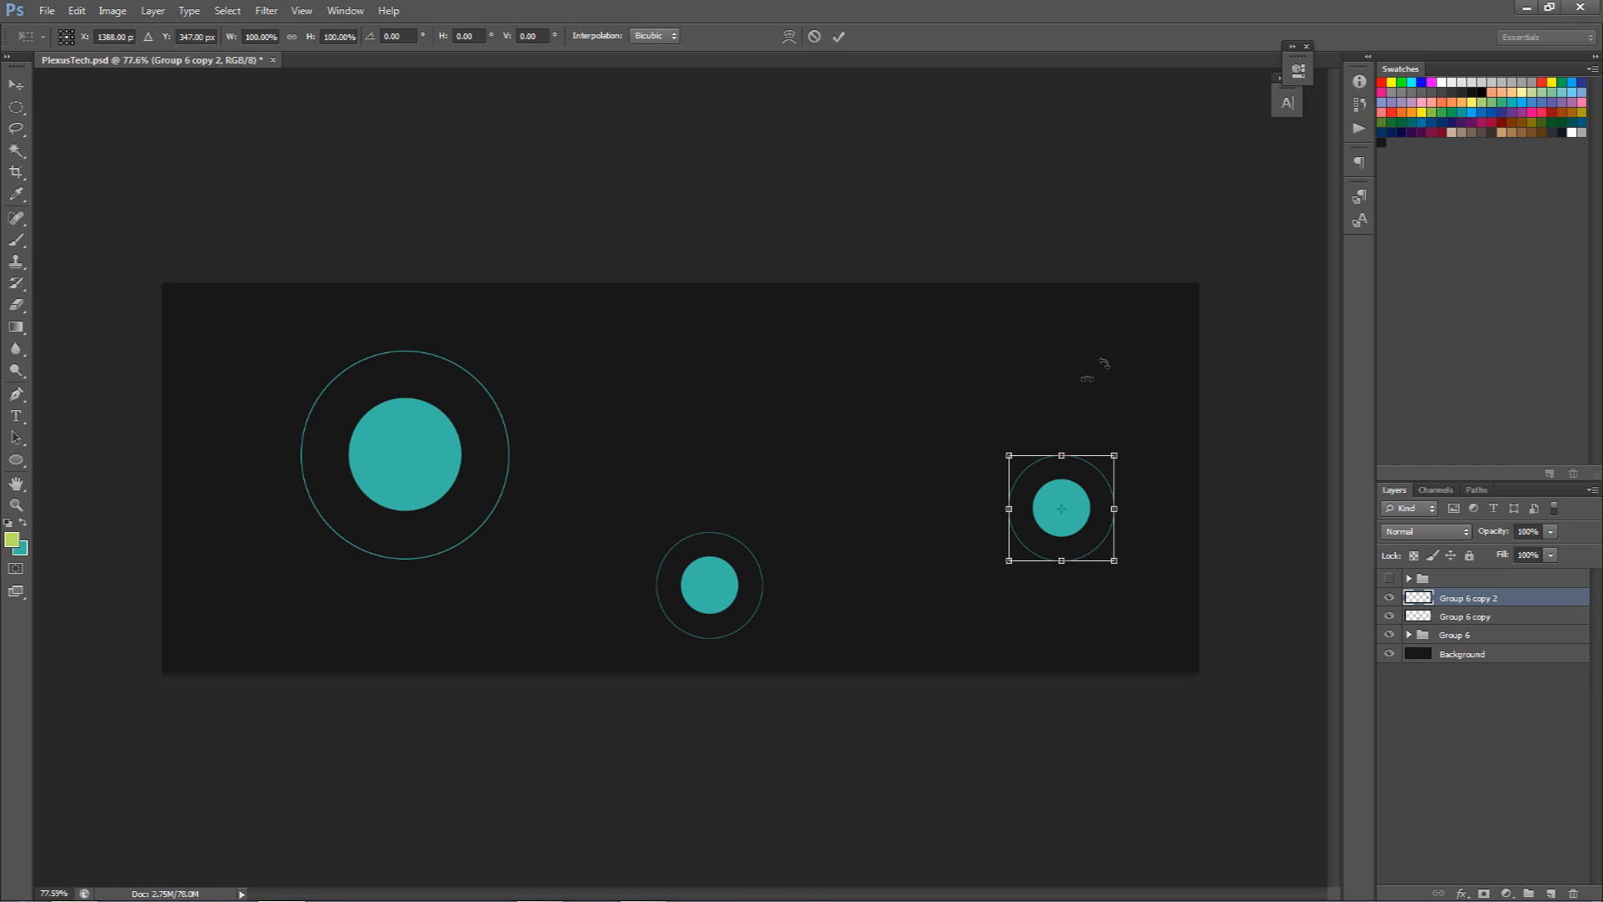
pyautogui.moveTo(1118, 451); pyautogui.dragTo(1062, 509)
pyautogui.press('Return')
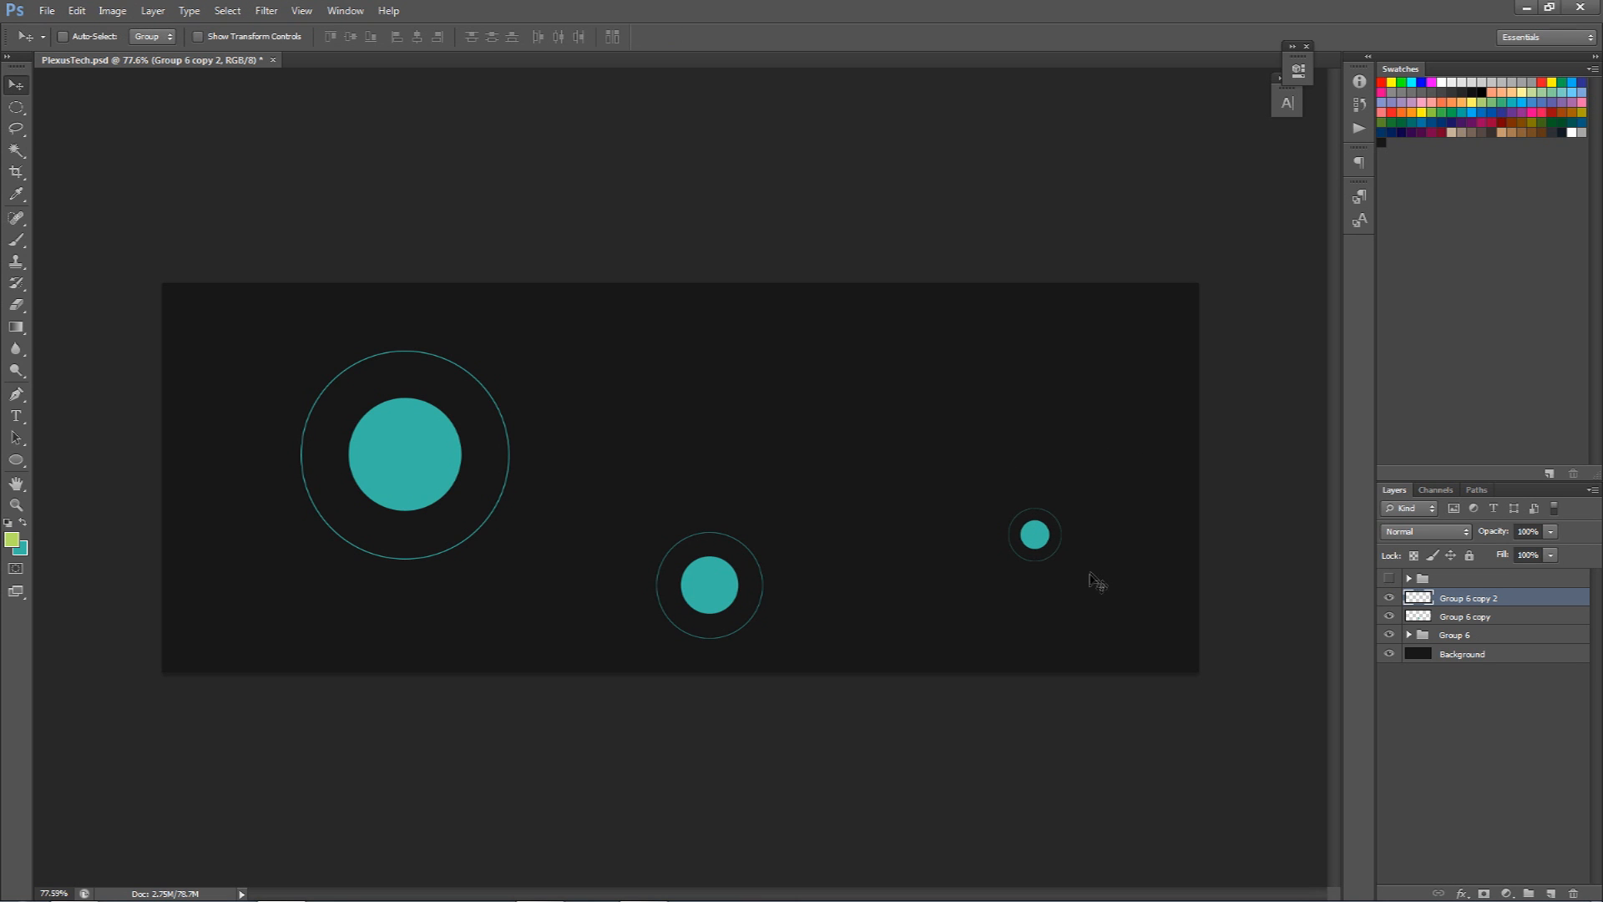
pyautogui.moveTo(1091, 579); pyautogui.dragTo(1117, 557)
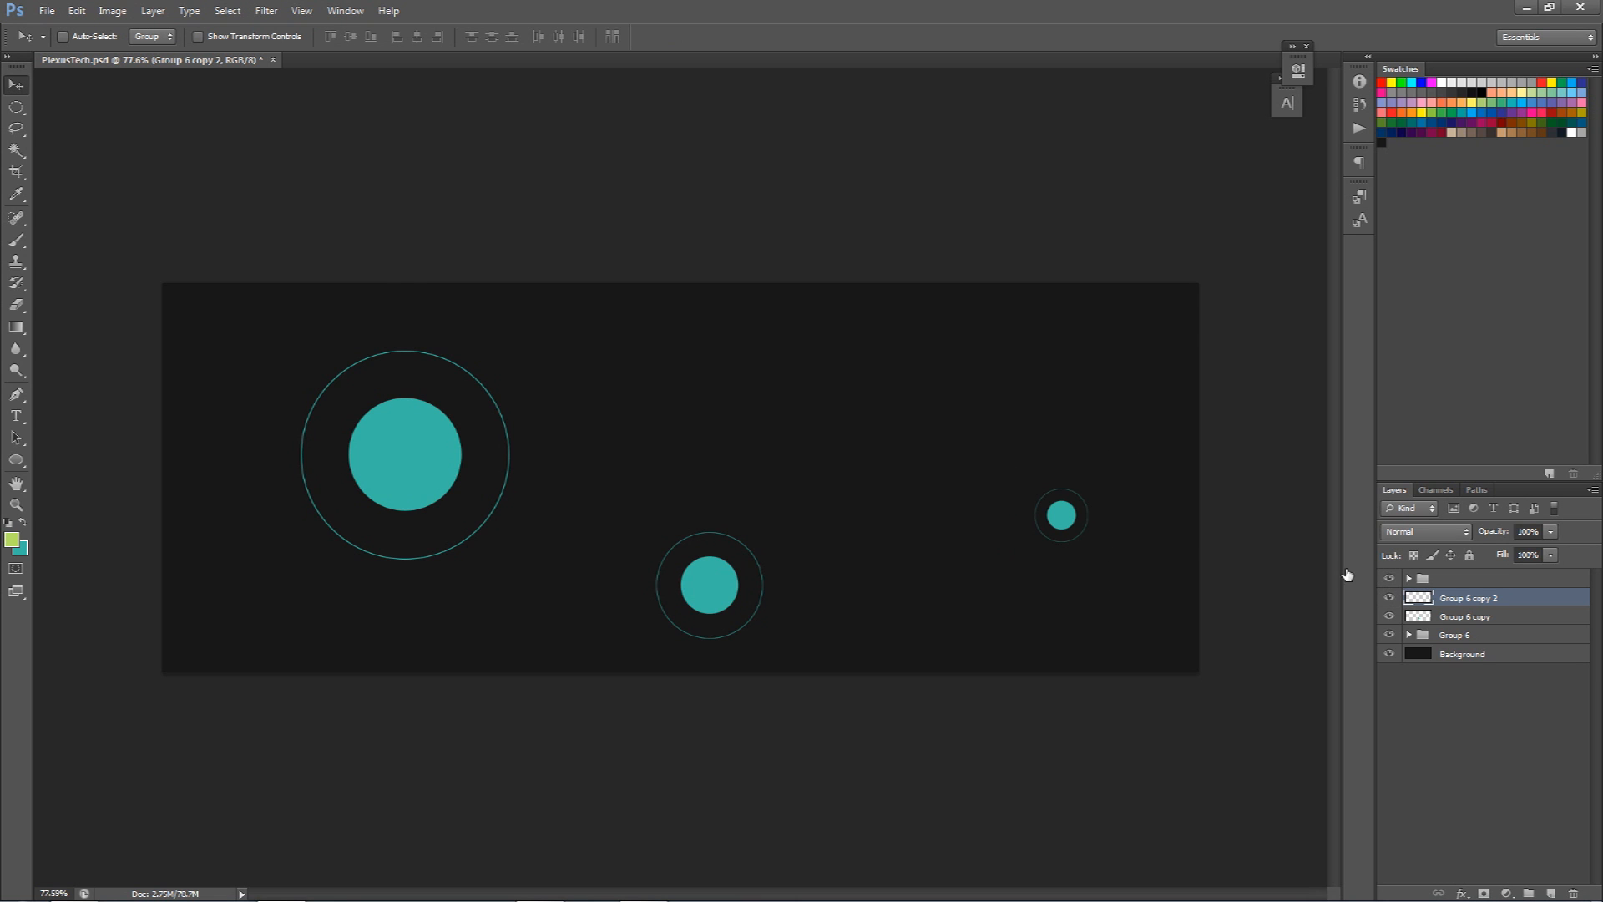
# Compare the circle layout with the finished PlexusTech artwork by temporarily showing its hidden group.
pyautogui.click(1388, 578)
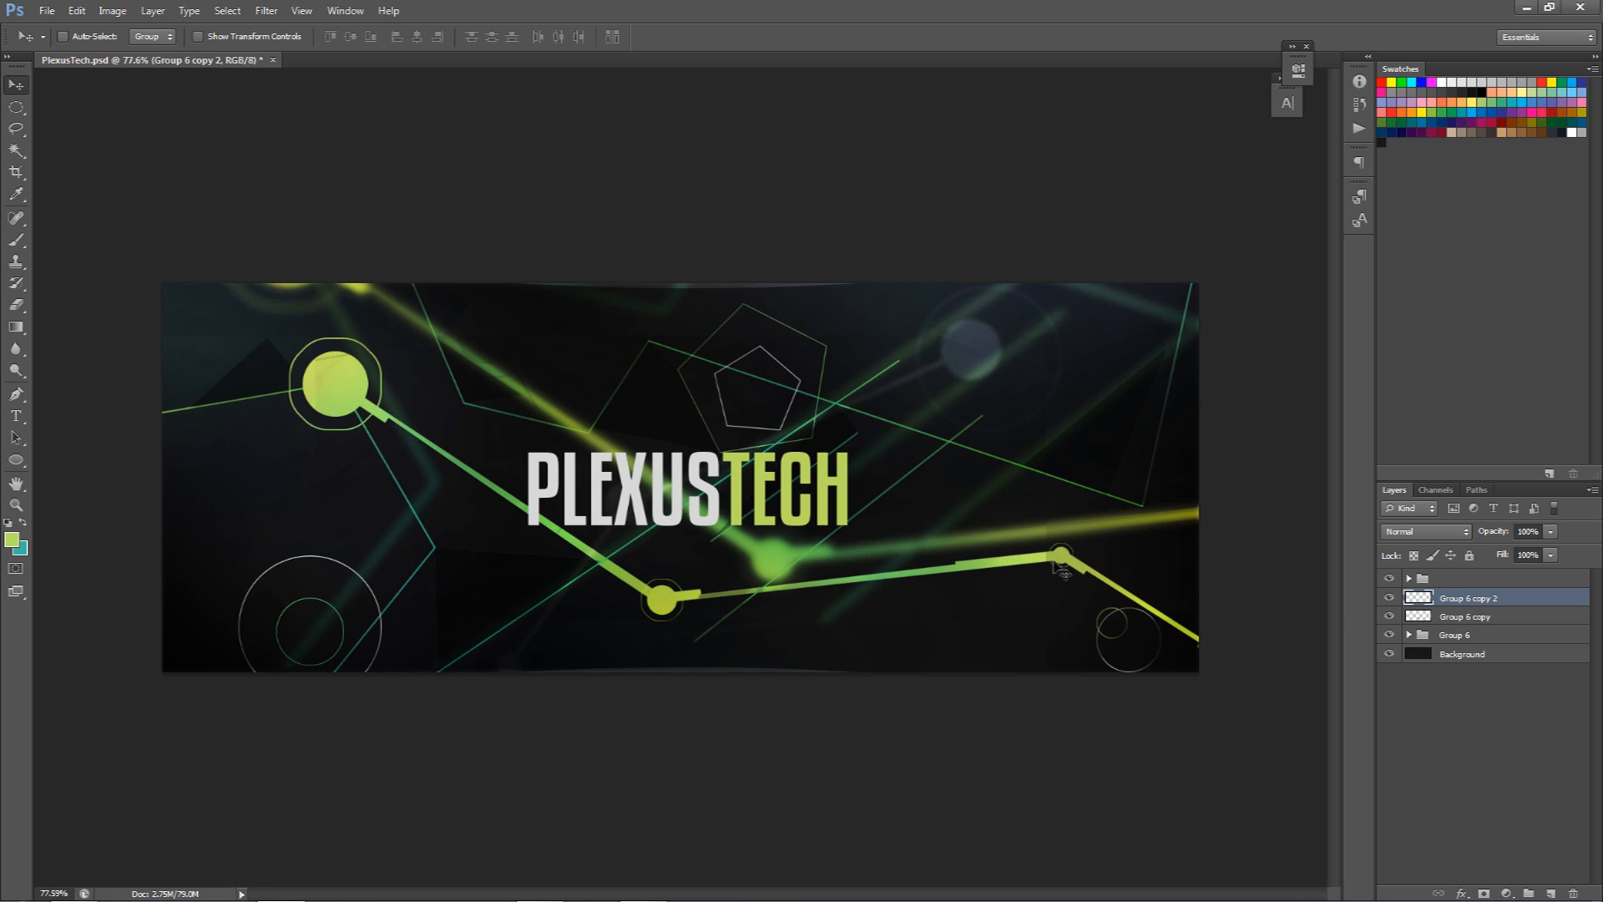
pyautogui.click(1389, 598)
pyautogui.click(1390, 597)
pyautogui.click(1388, 577)
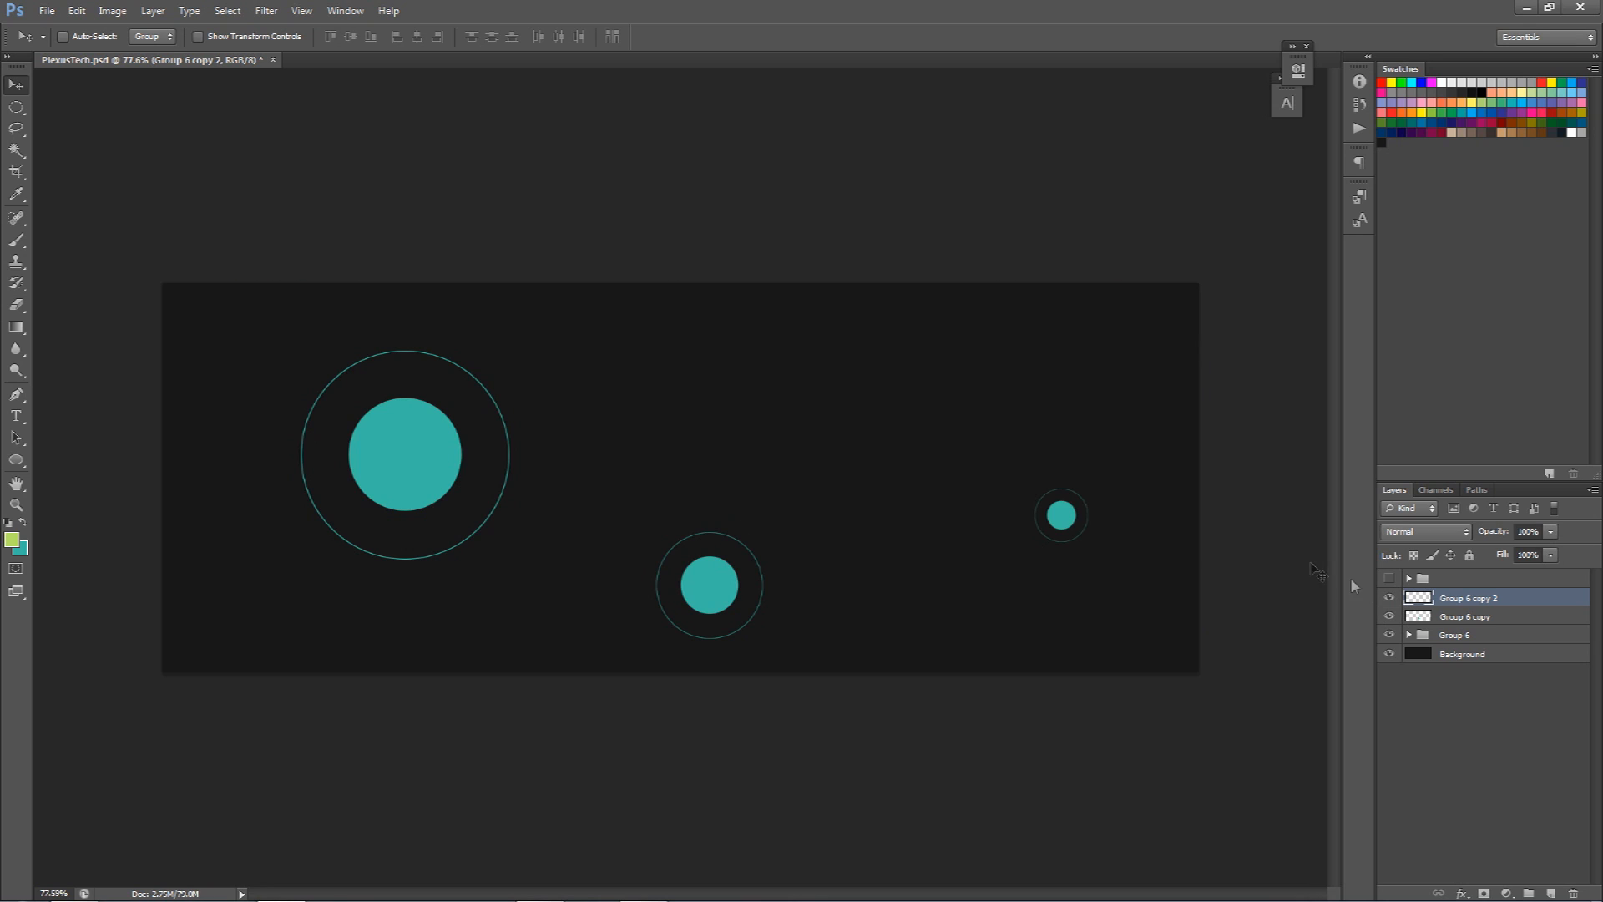
# Scale all three ringed circles down together to roughly three quarters and shift them slightly up and right.
pyautogui.keyDown('shift'); pyautogui.click(1443, 635); pyautogui.keyUp('shift')
pyautogui.hotkey('ctrl', 't')
pyautogui.moveTo(1087, 350); pyautogui.dragTo(896, 465)
pyautogui.press('Return')
pyautogui.moveTo(735, 526); pyautogui.dragTo(770, 498)
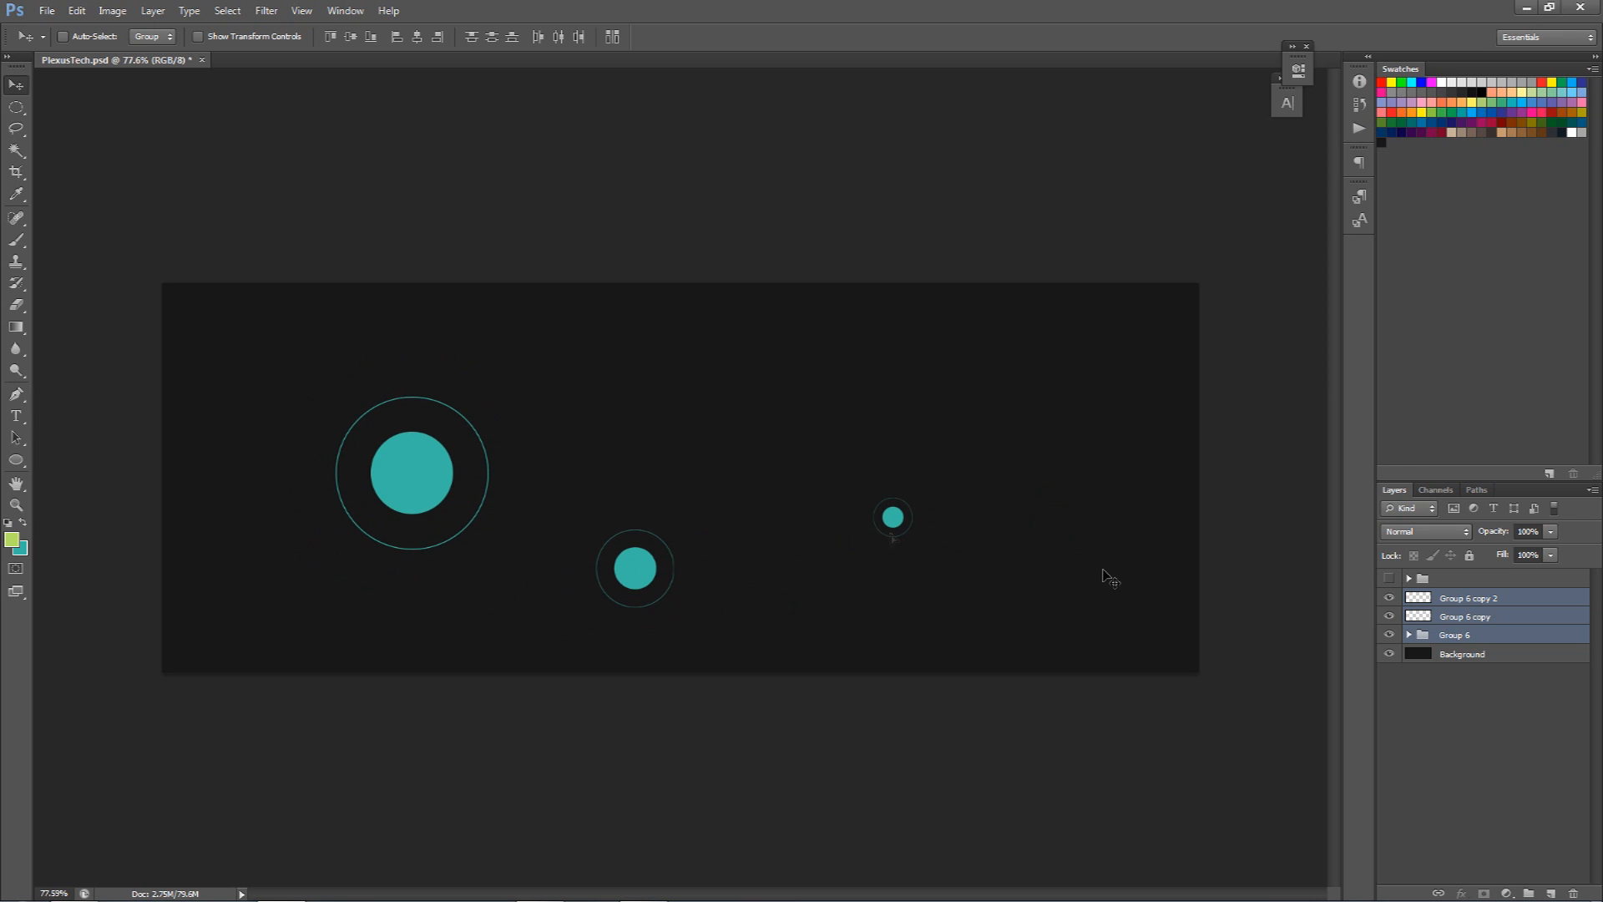
# Spread out the medium and small ringed circles towards the right, with all three nudged slightly left.
pyautogui.click(1437, 618)
pyautogui.moveTo(792, 573); pyautogui.dragTo(844, 617)
pyautogui.click(1468, 599)
pyautogui.moveTo(1012, 526); pyautogui.dragTo(1085, 534)
pyautogui.keyDown('shift'); pyautogui.click(1512, 637); pyautogui.keyUp('shift')
pyautogui.moveTo(969, 582); pyautogui.dragTo(947, 578)
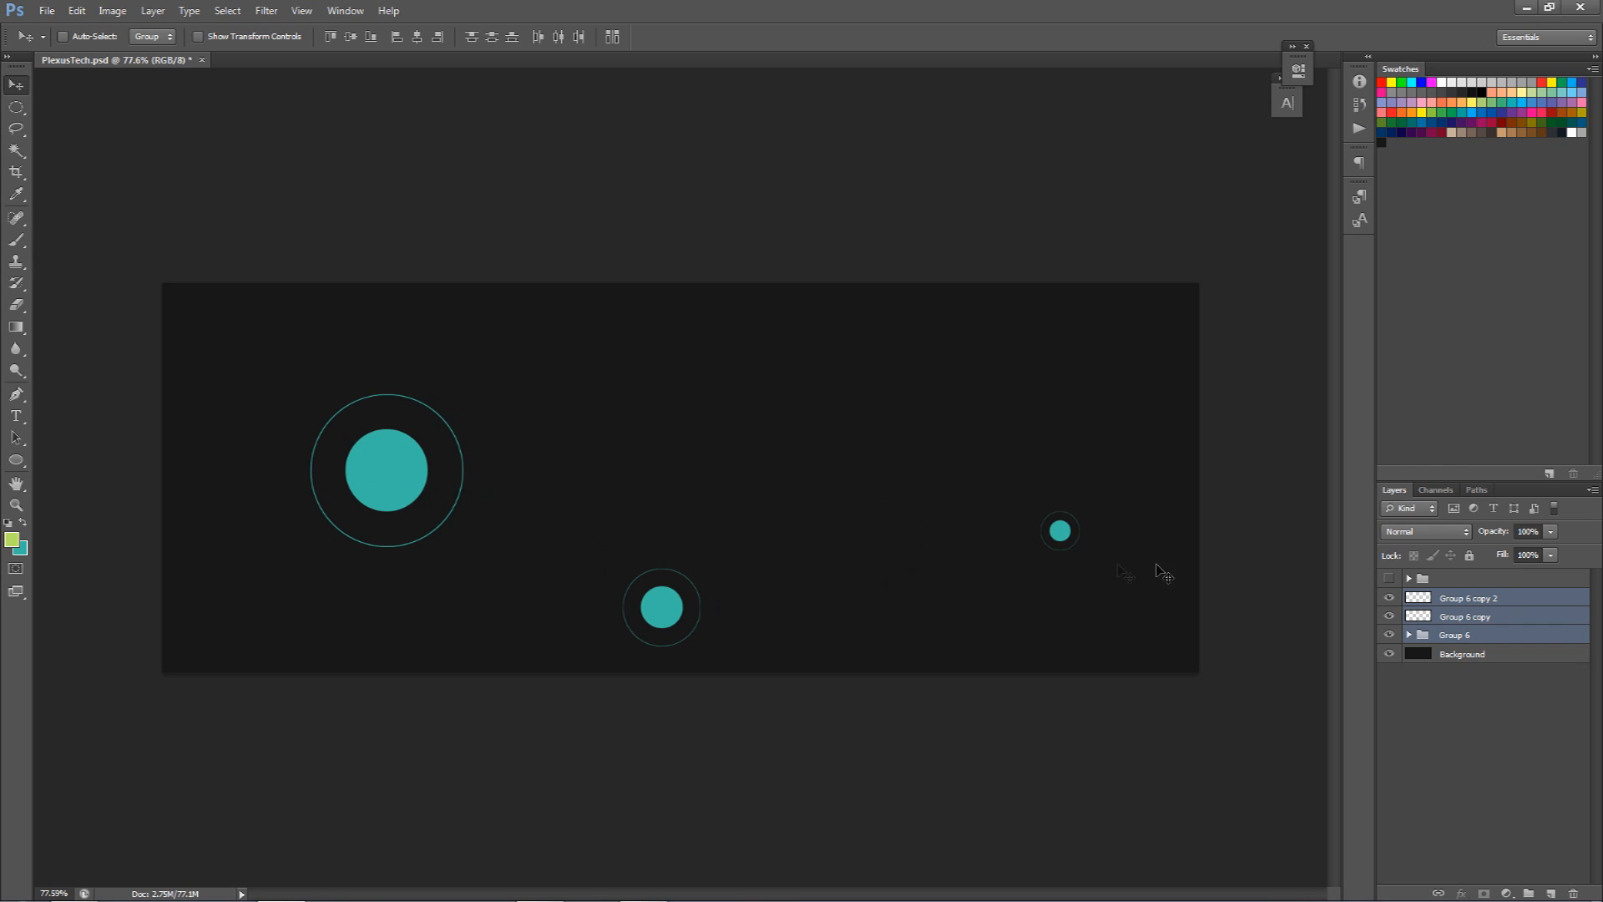
# Configure the Brush with a small tip at full hardness, keeping the smallest circle's layer active.
pyautogui.click(1483, 599)
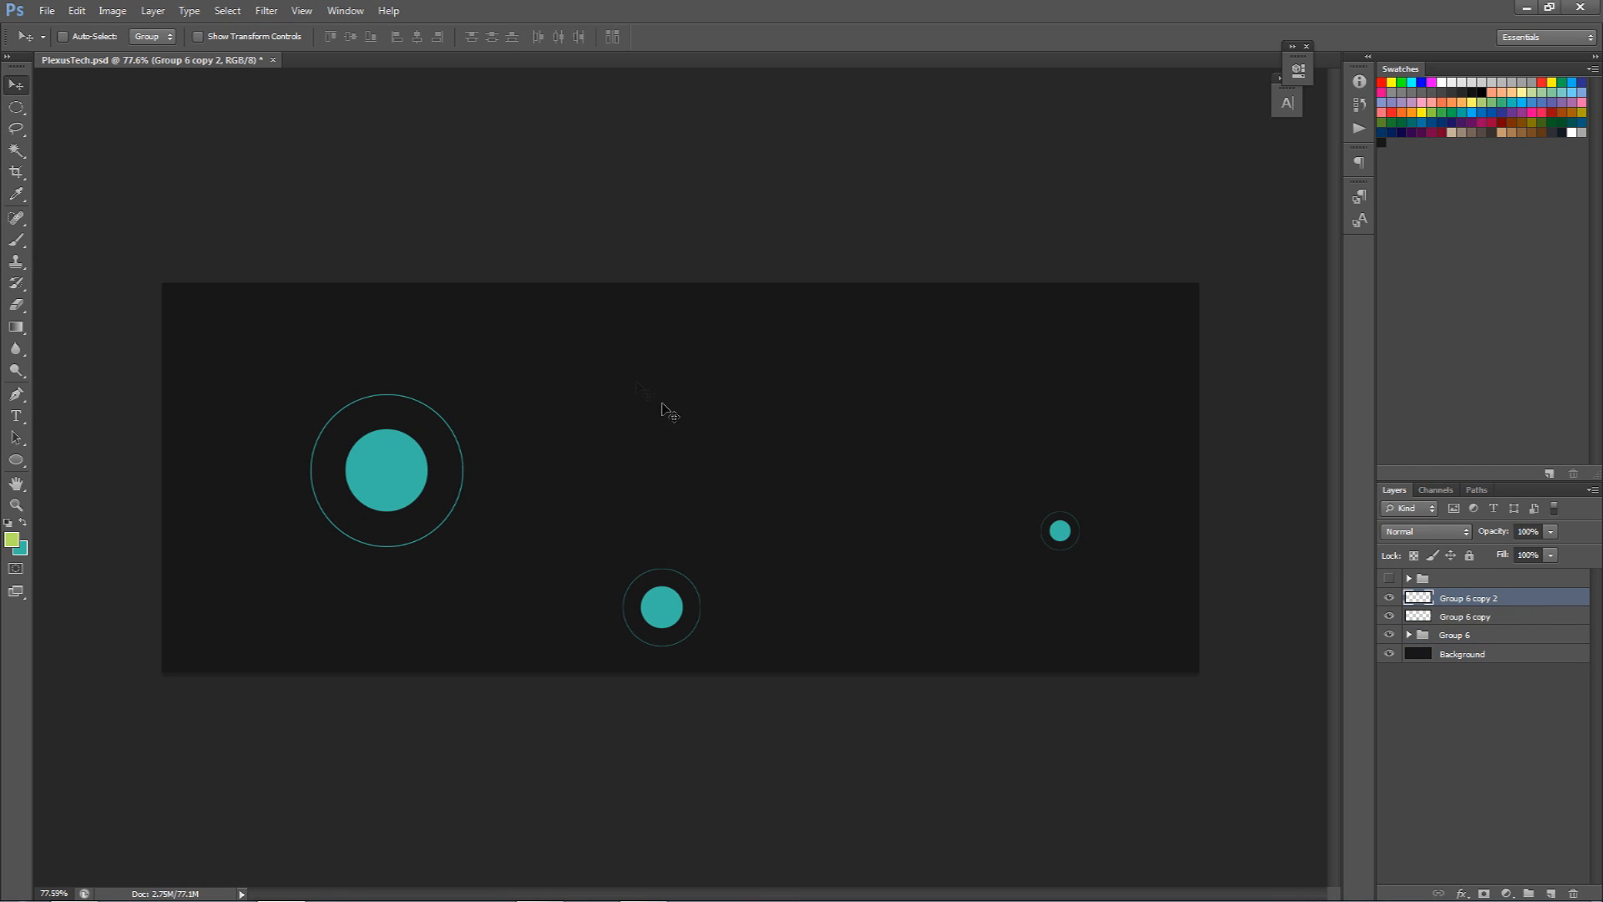
pyautogui.press('b')
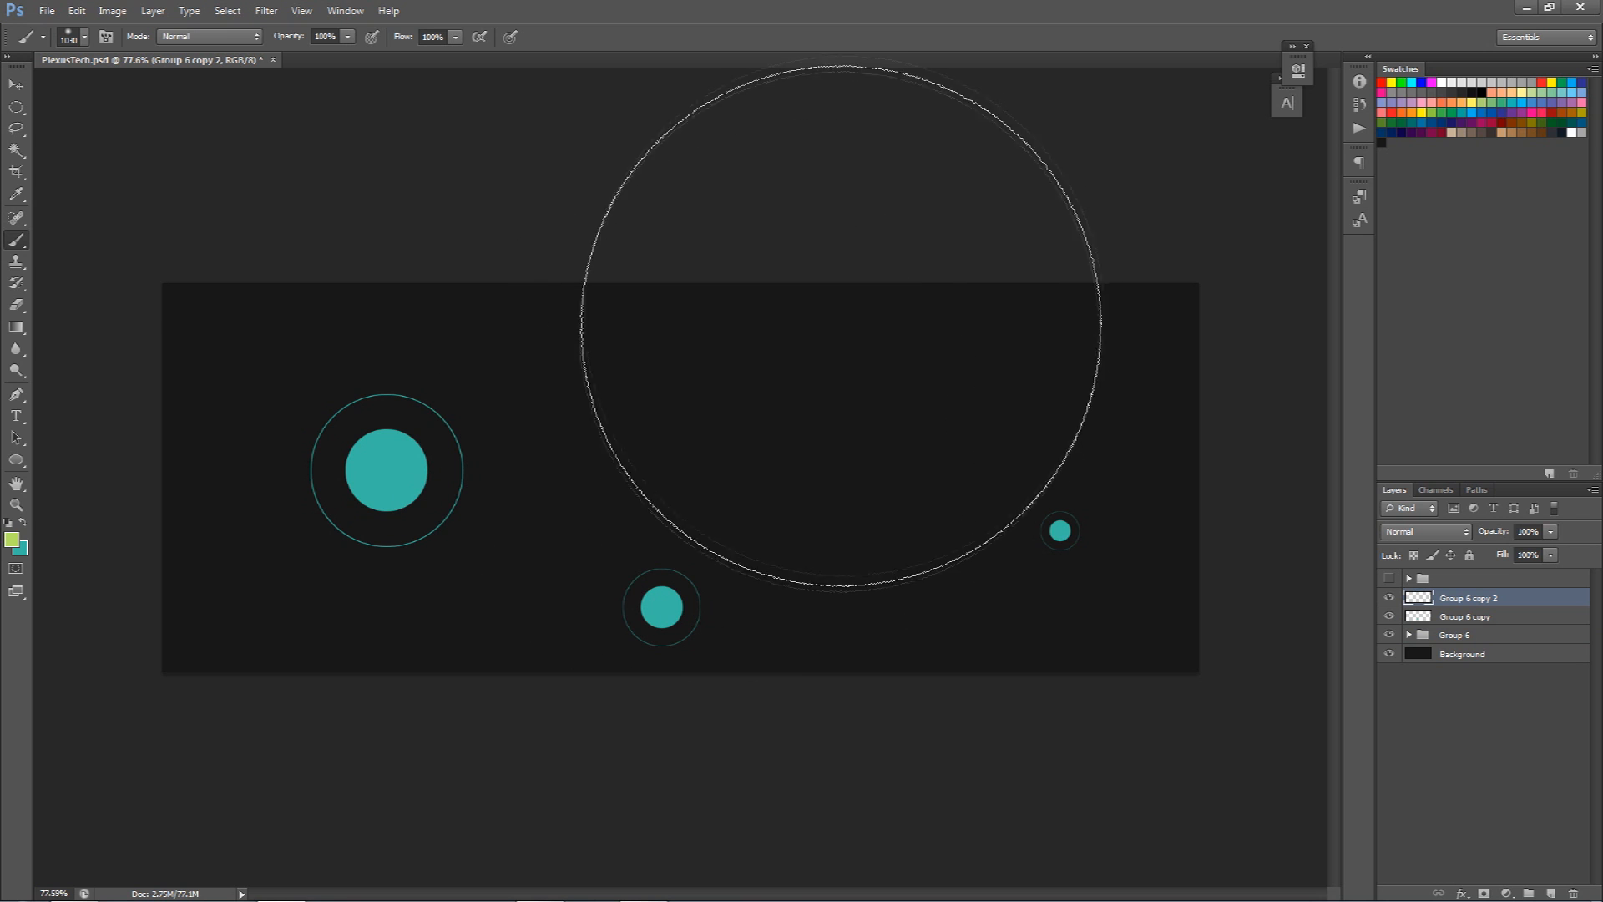
pyautogui.rightClick(17, 242)
pyautogui.rightClick(672, 408)
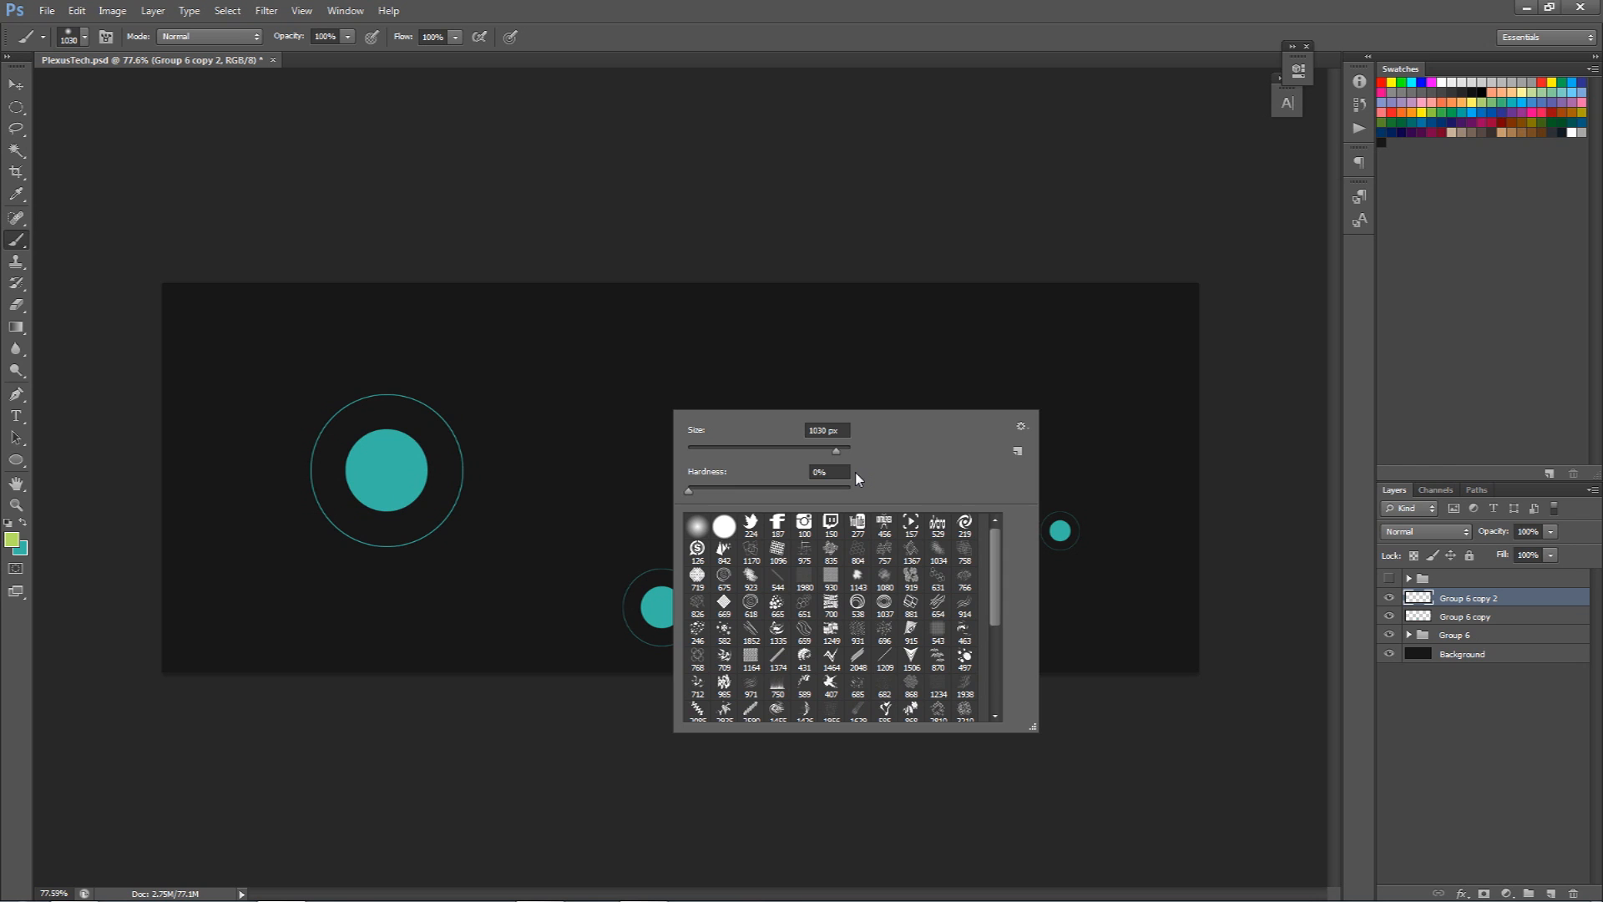
pyautogui.moveTo(689, 491); pyautogui.dragTo(965, 498)
pyautogui.click(706, 430)
pyautogui.write('10')
pyautogui.click(771, 432)
pyautogui.write('1')
pyautogui.click(609, 501)
# Draw an angular Pen path from the large circle's centre through two bends to the medium circle's centre.
pyautogui.press('p')
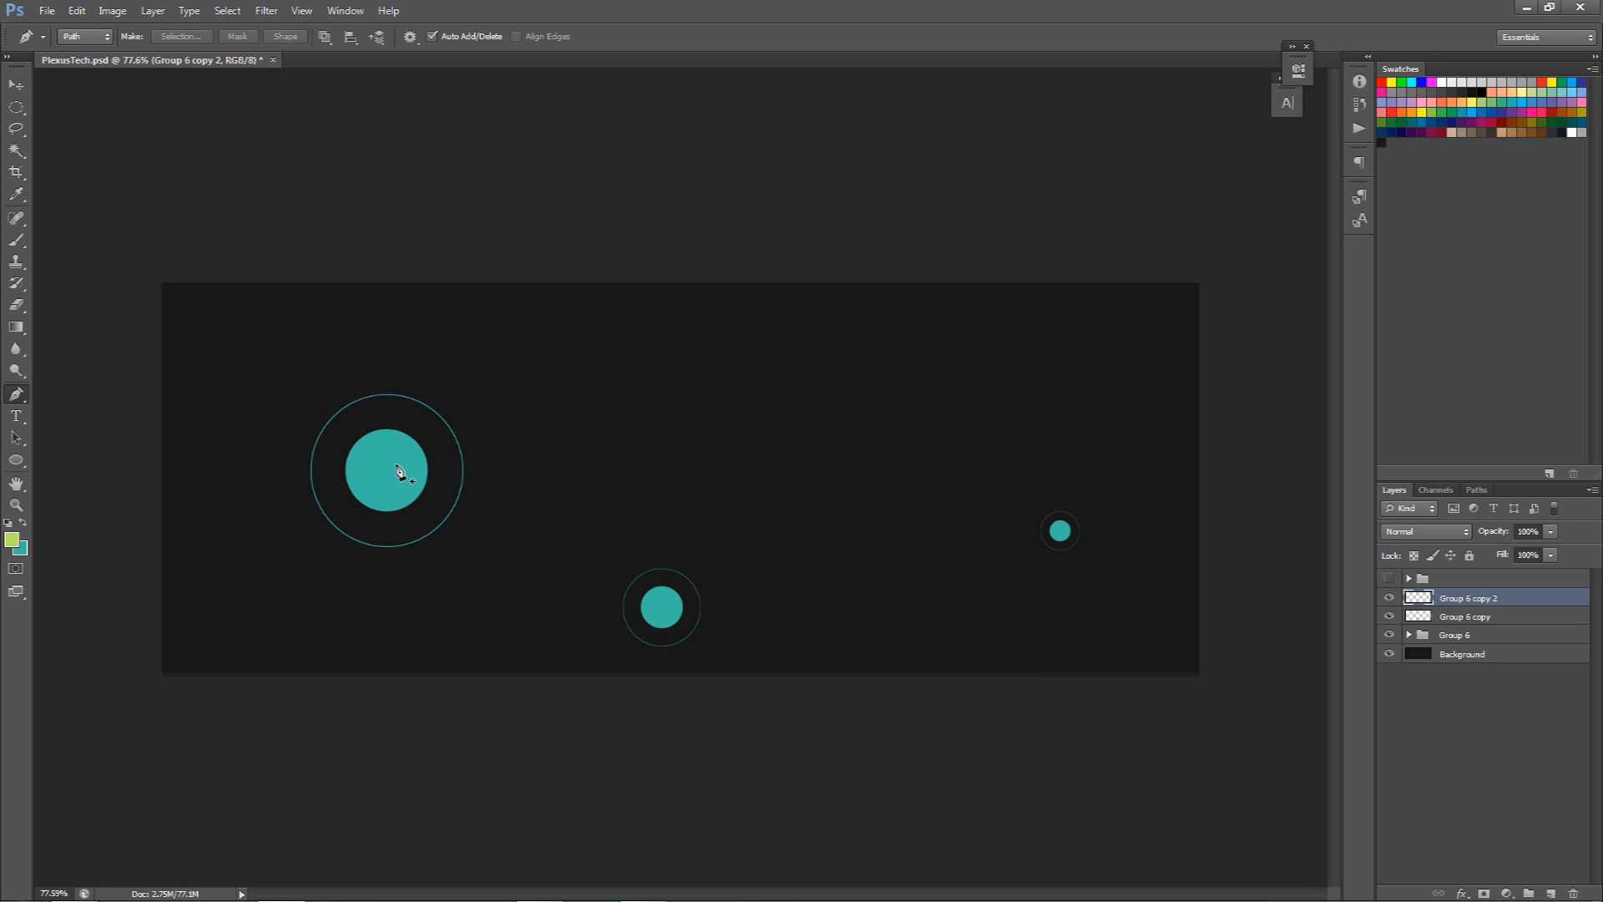
pyautogui.click(389, 472)
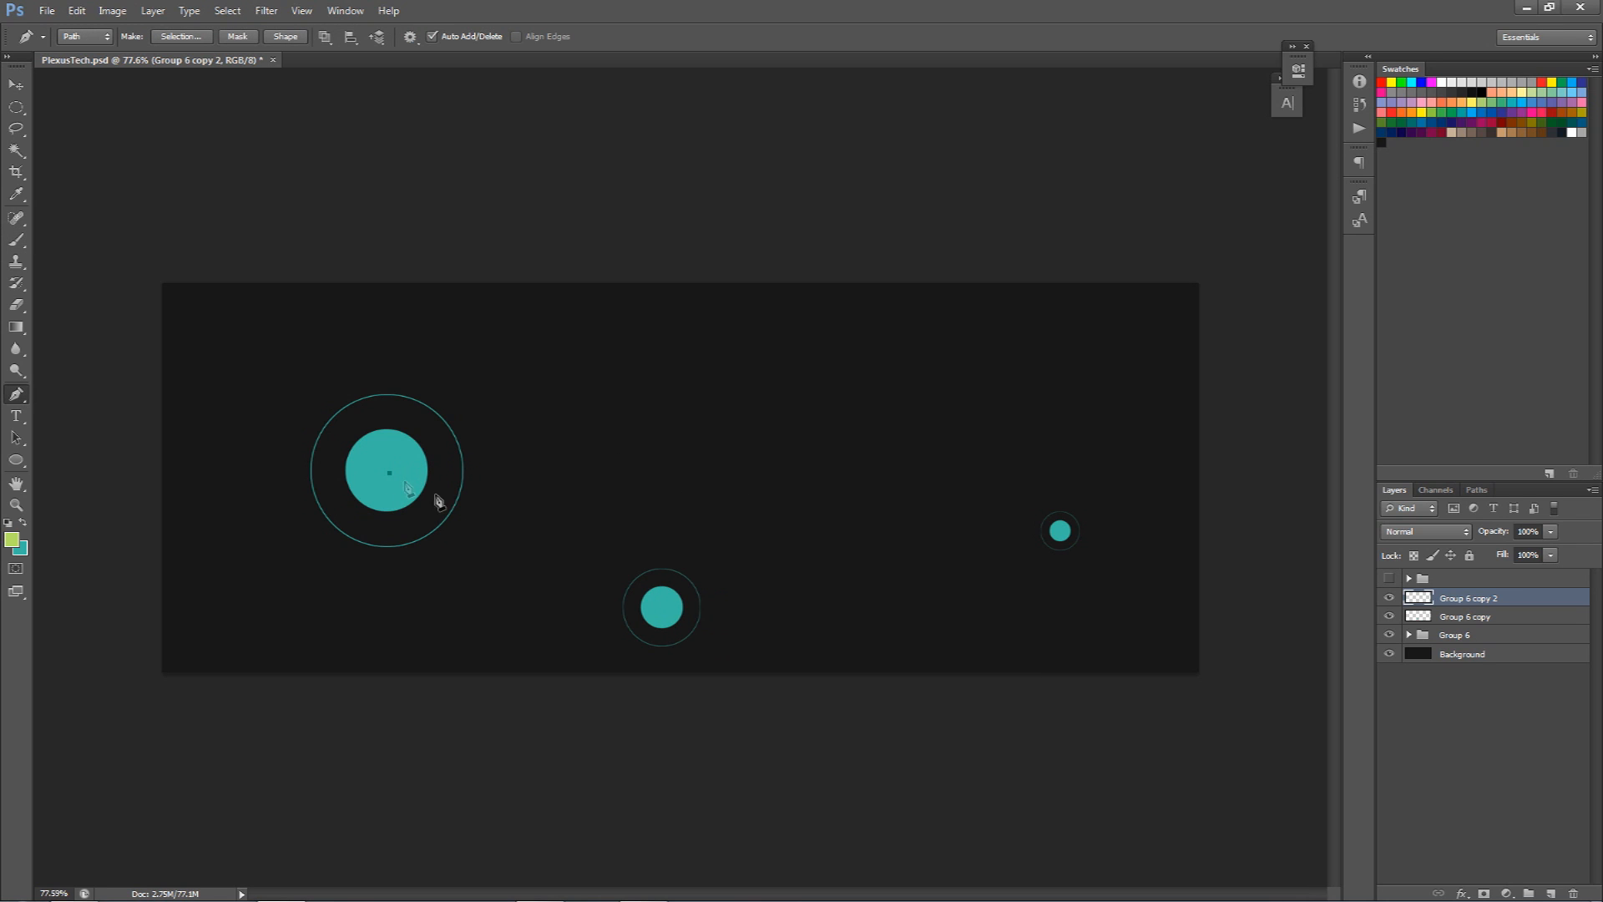
pyautogui.click(491, 591)
pyautogui.click(568, 590)
pyautogui.hotkey('ctrl', 'z')
pyautogui.click(581, 566)
pyautogui.click(659, 600)
pyautogui.hotkey('ctrl', 'z')
pyautogui.click(663, 606)
# Extend the path through two more bends to the small circle's centre and out past the canvas's right edge.
pyautogui.click(862, 616)
pyautogui.click(894, 557)
pyautogui.click(1061, 531)
pyautogui.click(1262, 617)
# Try stroking the angular path with the Brush on the smallest circle's layer, without simulated pressure.
pyautogui.rightClick(738, 430)
pyautogui.click(760, 543)
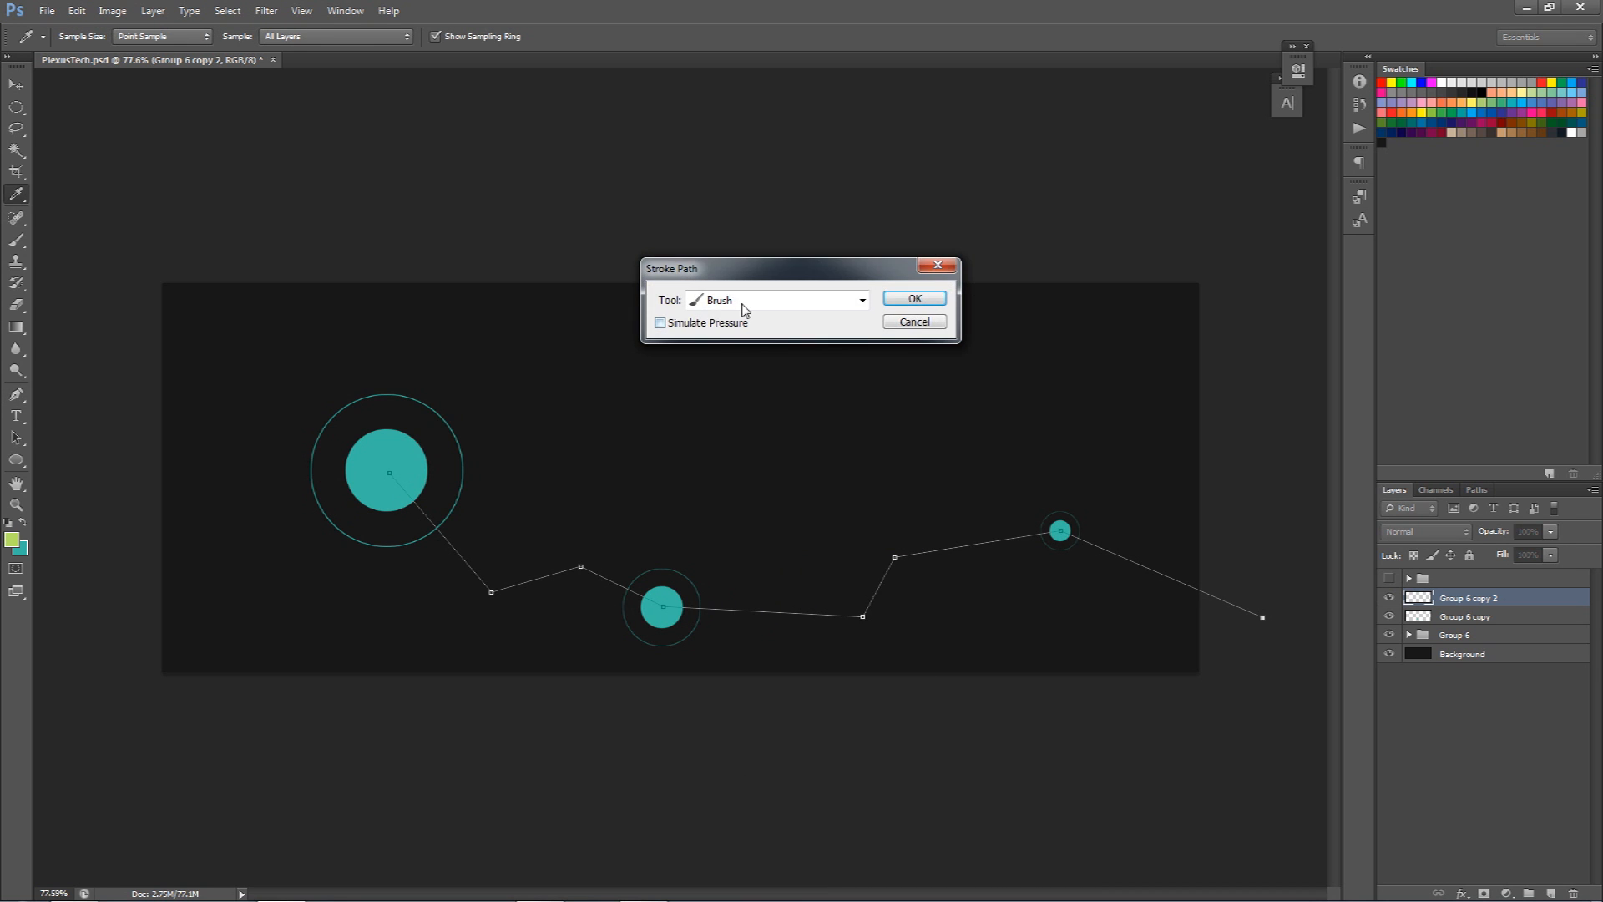
pyautogui.click(743, 300)
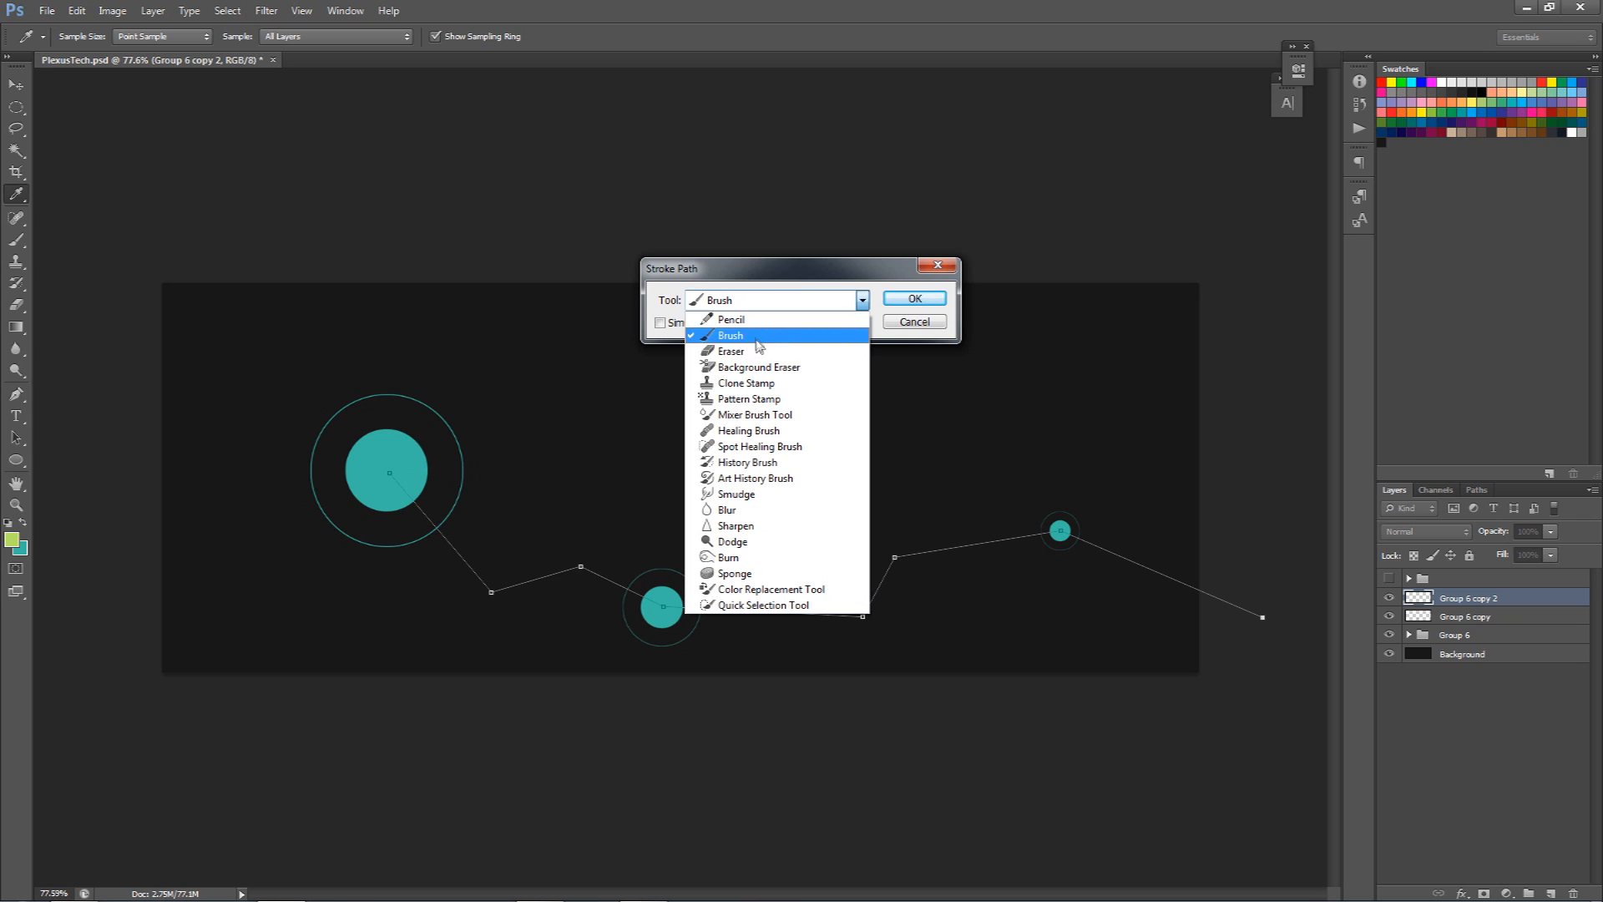
pyautogui.click(730, 335)
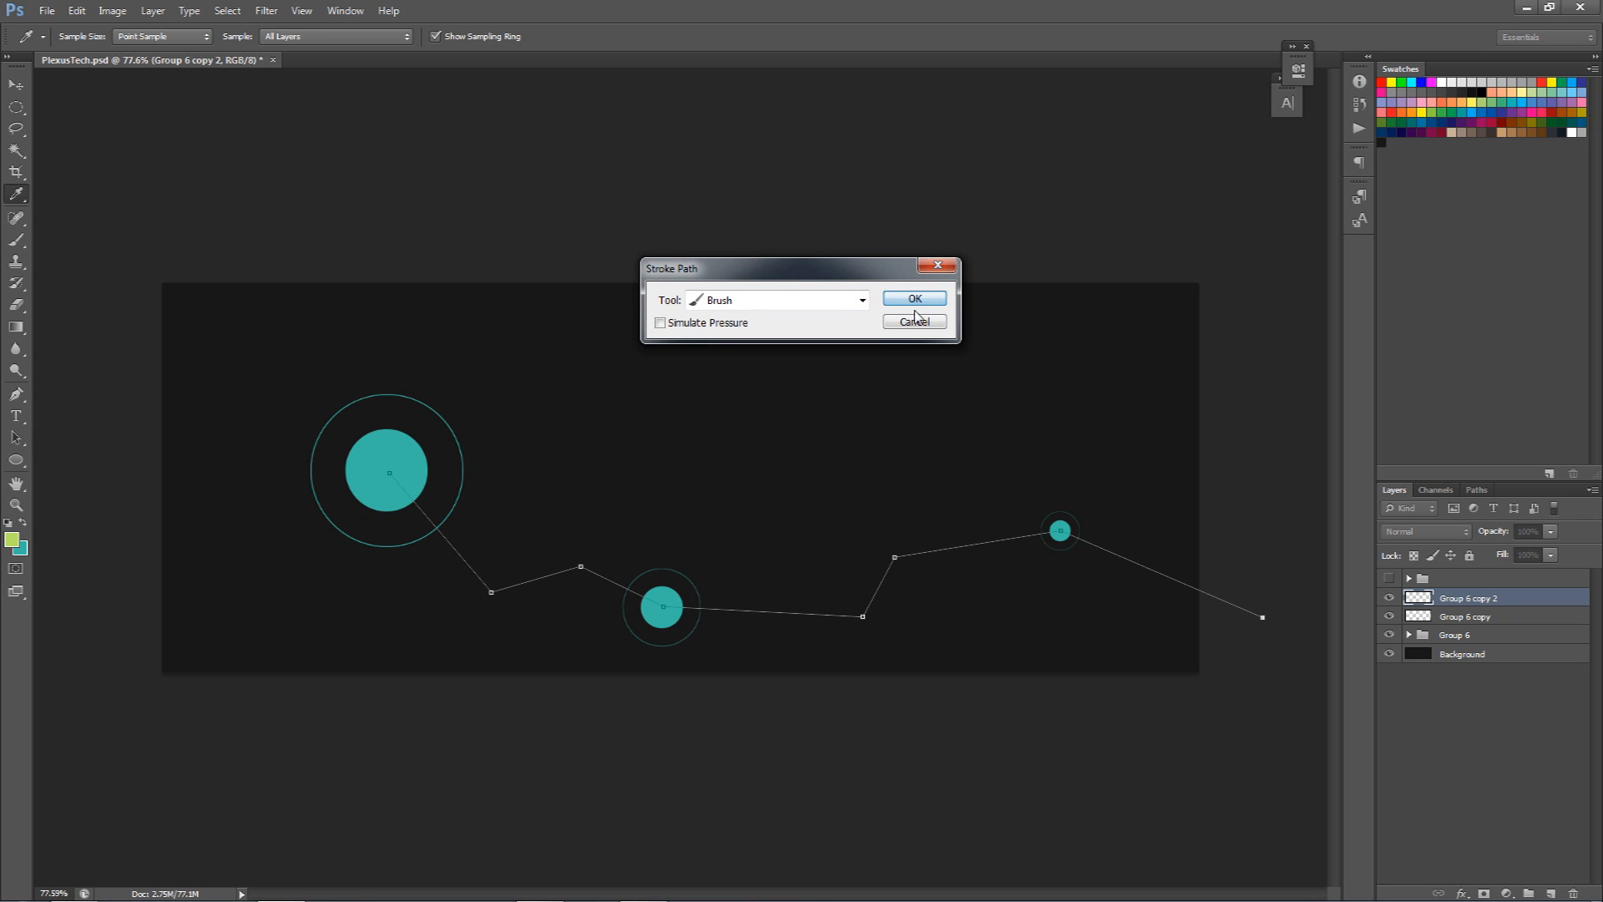
pyautogui.click(915, 300)
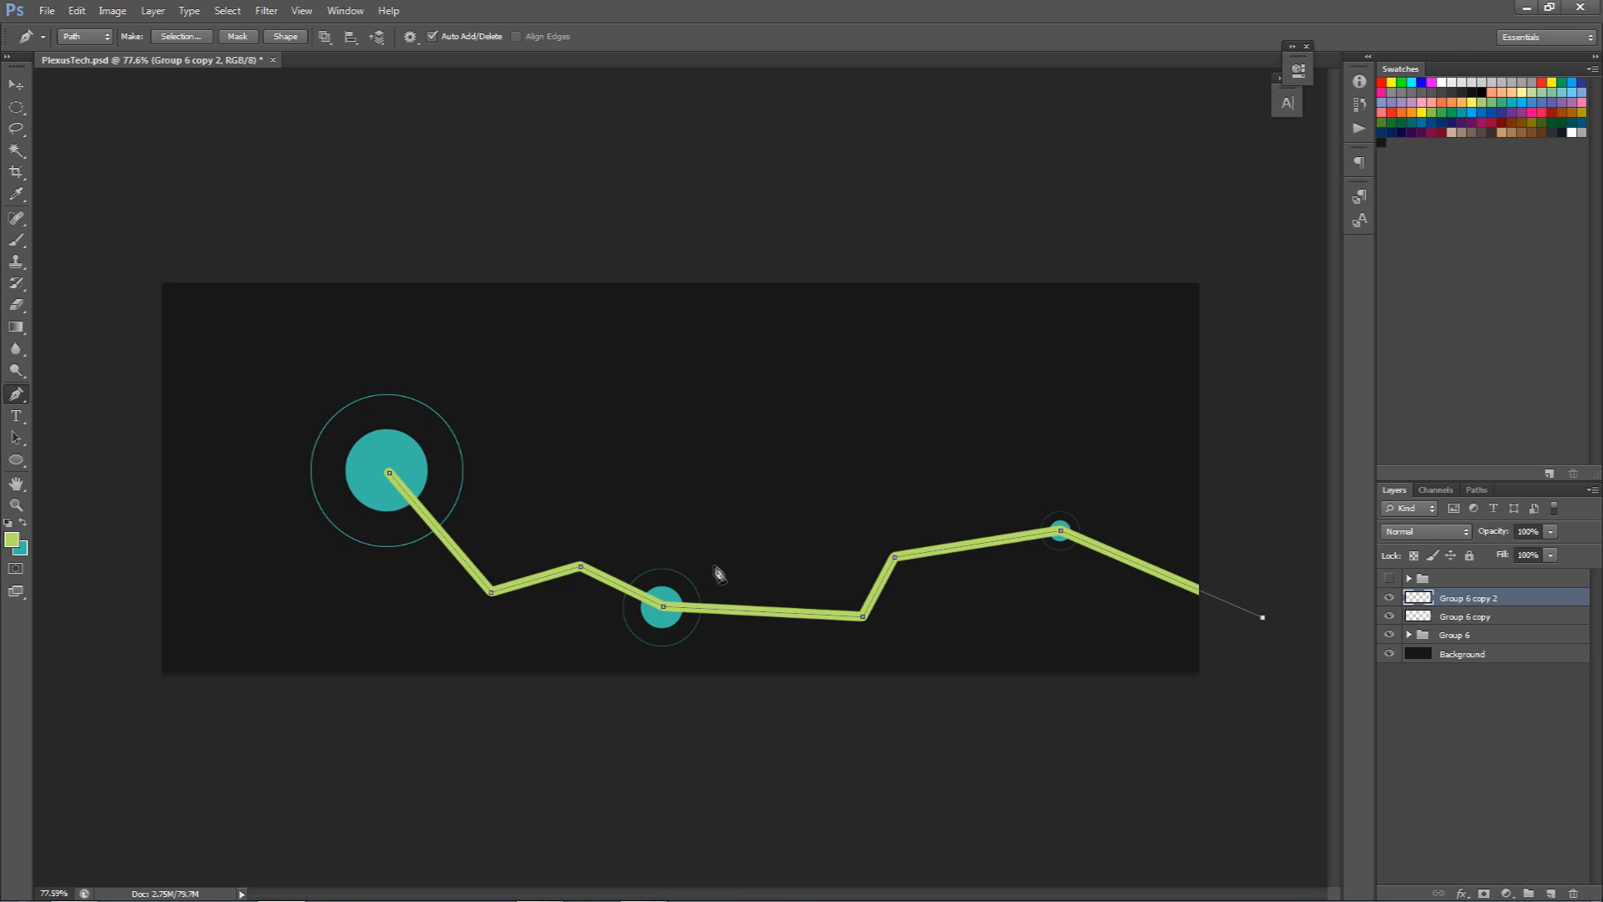
pyautogui.hotkey('ctrl', 'z')
# Set the Brush tip size to 10 px and return to the Pen tool.
pyautogui.press('b')
pyautogui.rightClick(721, 430)
pyautogui.doubleClick(893, 451)
pyautogui.write('10')
pyautogui.press('Return')
pyautogui.press('p')
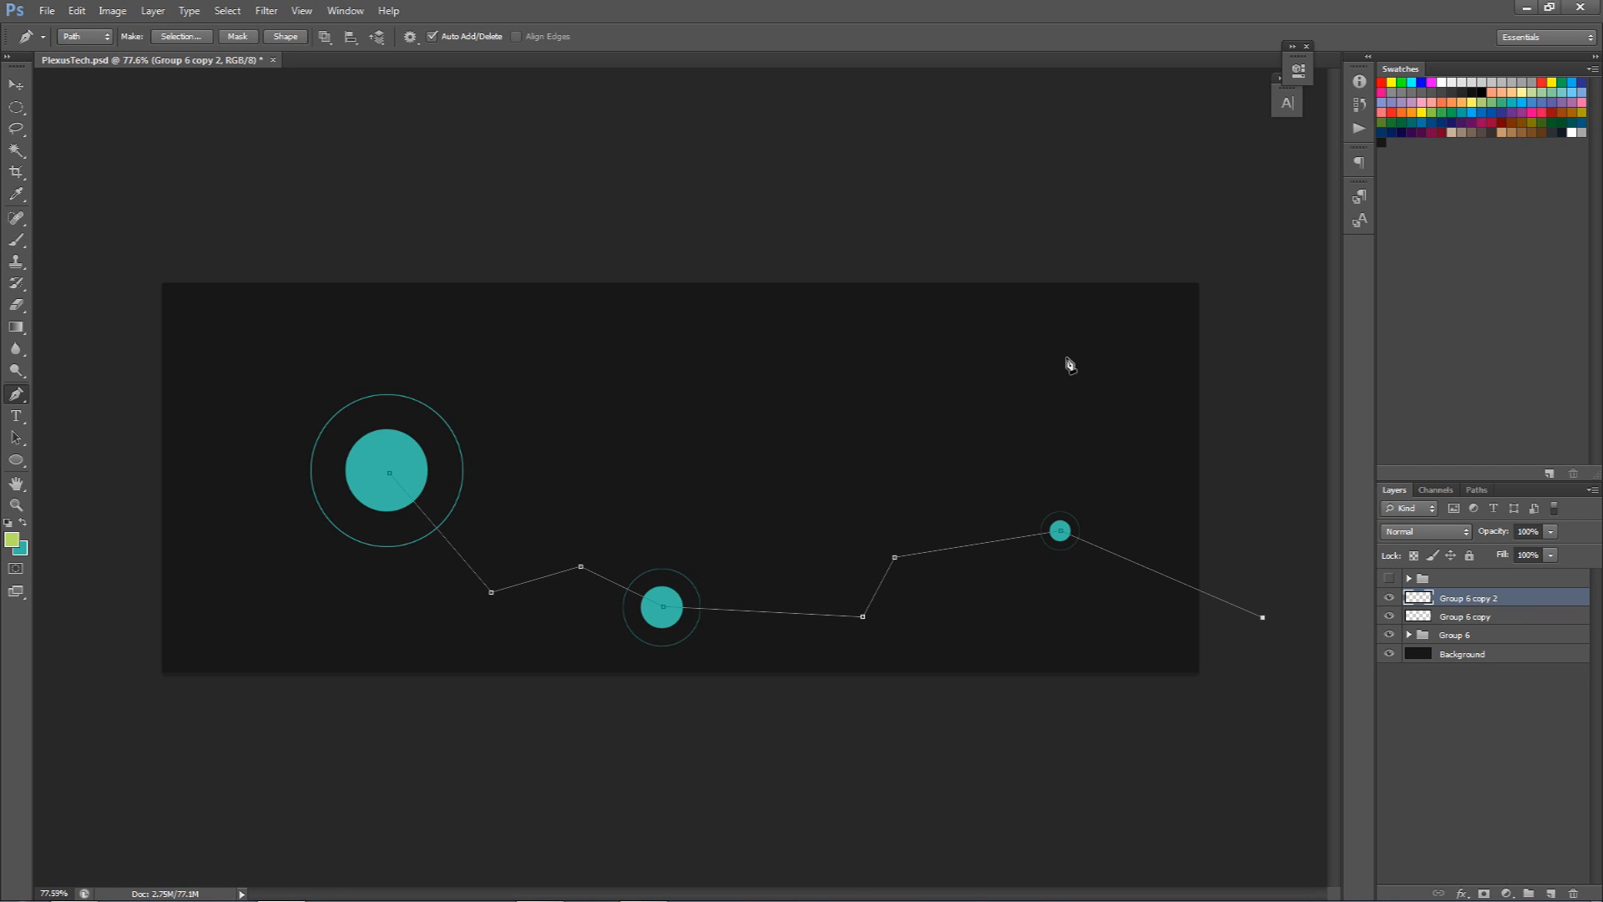
# Review the width, height and resolution settings for a new document without creating one.
pyautogui.click(47, 11)
pyautogui.click(64, 36)
pyautogui.moveTo(750, 305); pyautogui.dragTo(675, 303)
pyautogui.moveTo(766, 331); pyautogui.dragTo(667, 330)
pyautogui.moveTo(762, 303); pyautogui.dragTo(626, 324)
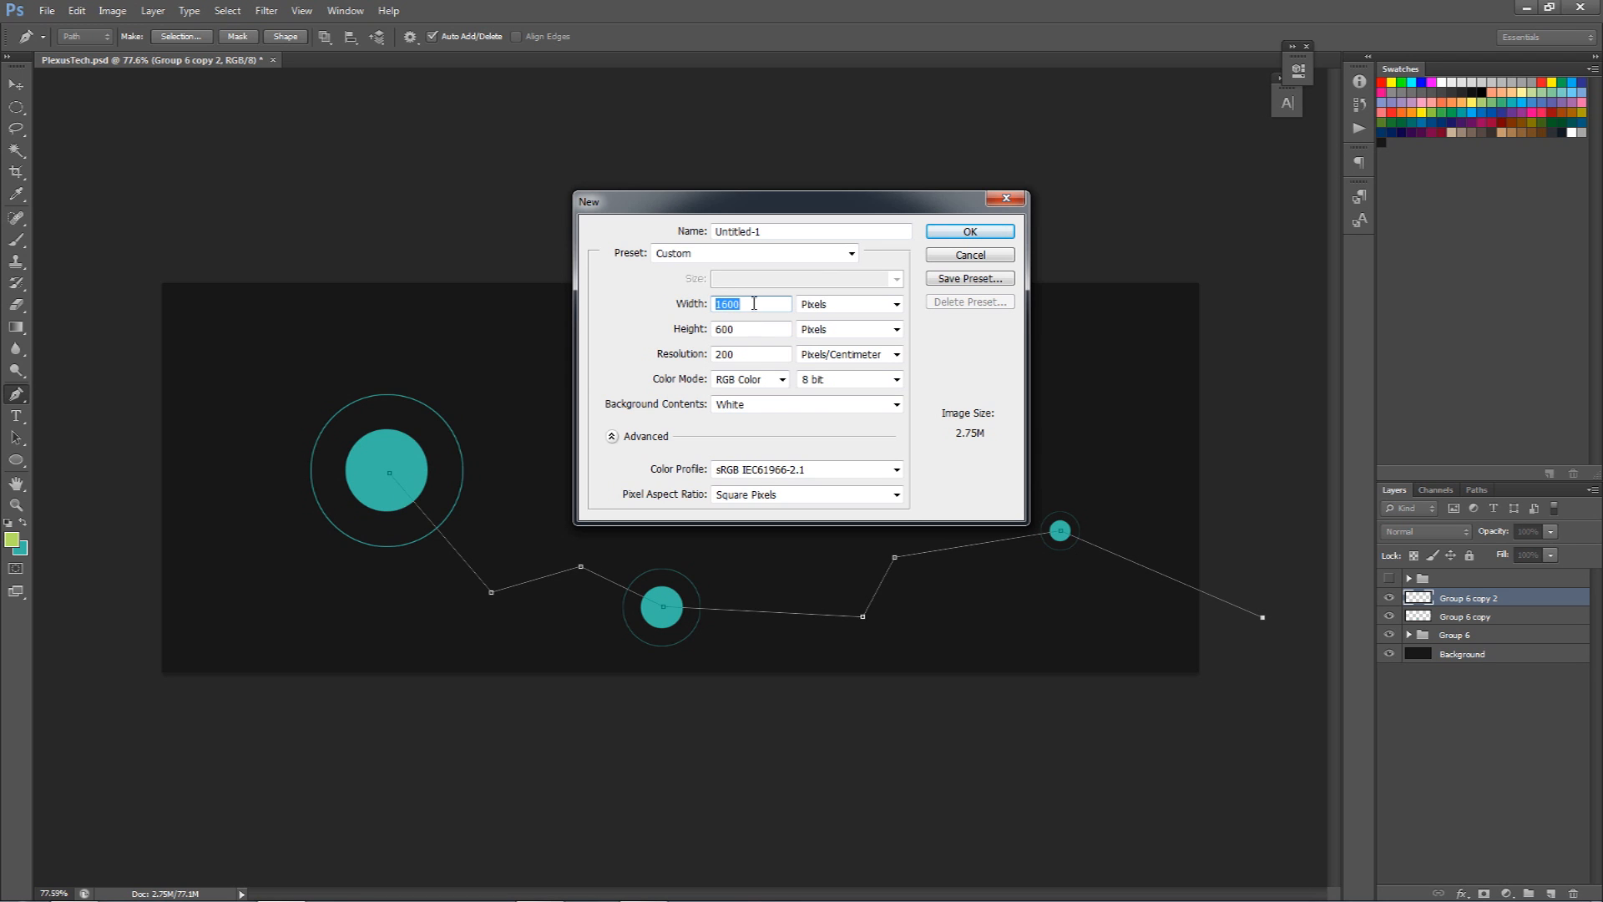
pyautogui.moveTo(748, 329); pyautogui.dragTo(617, 350)
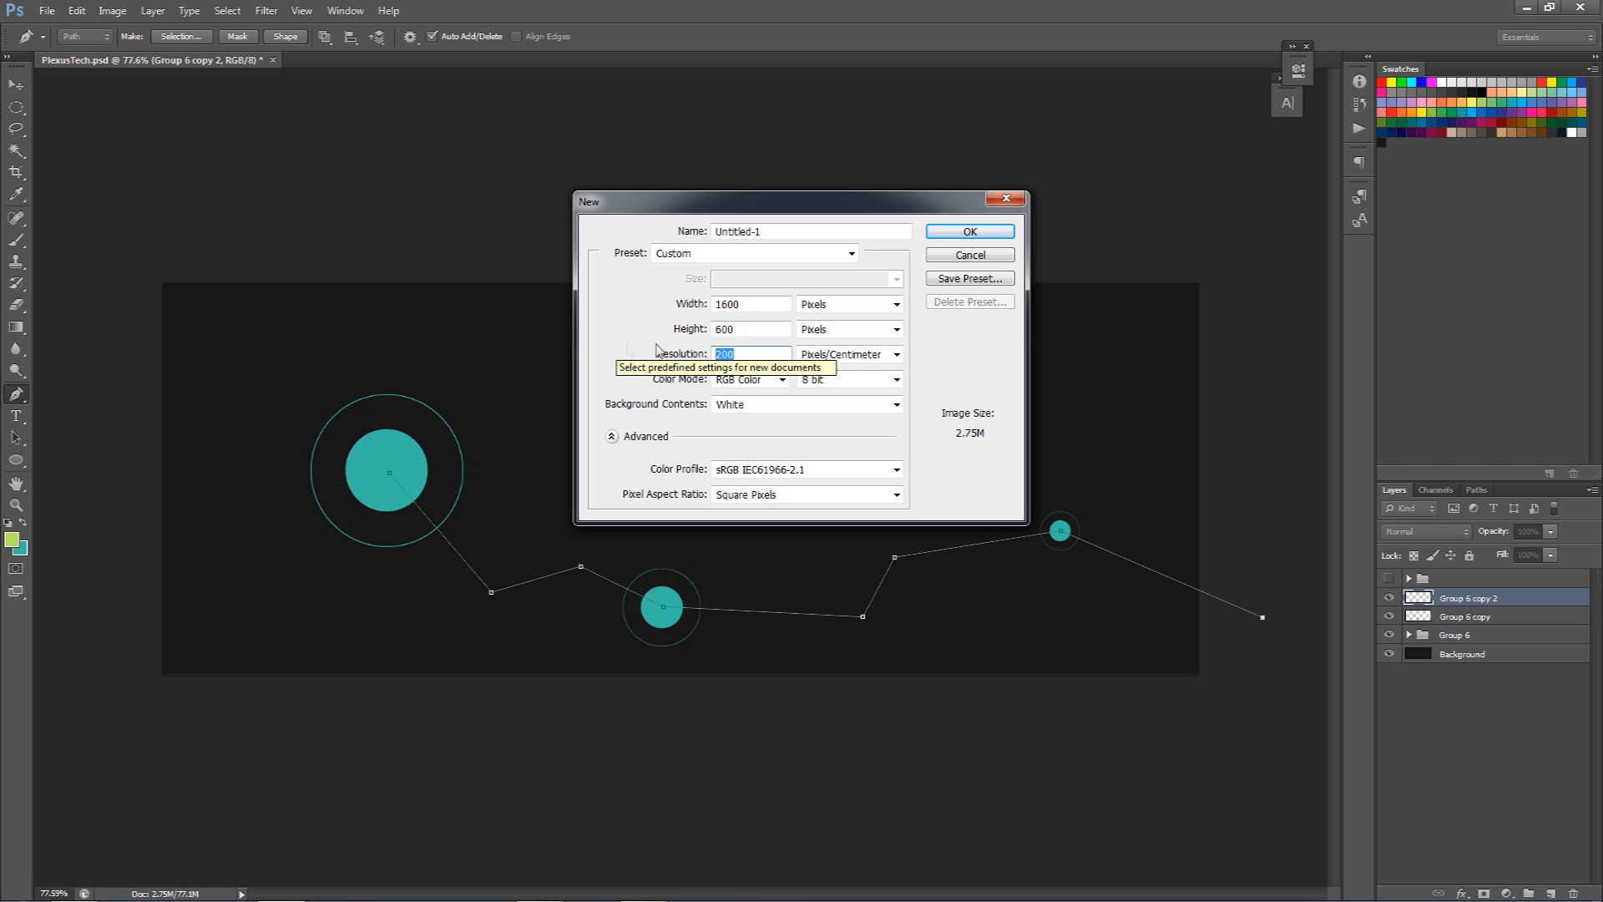
pyautogui.click(958, 254)
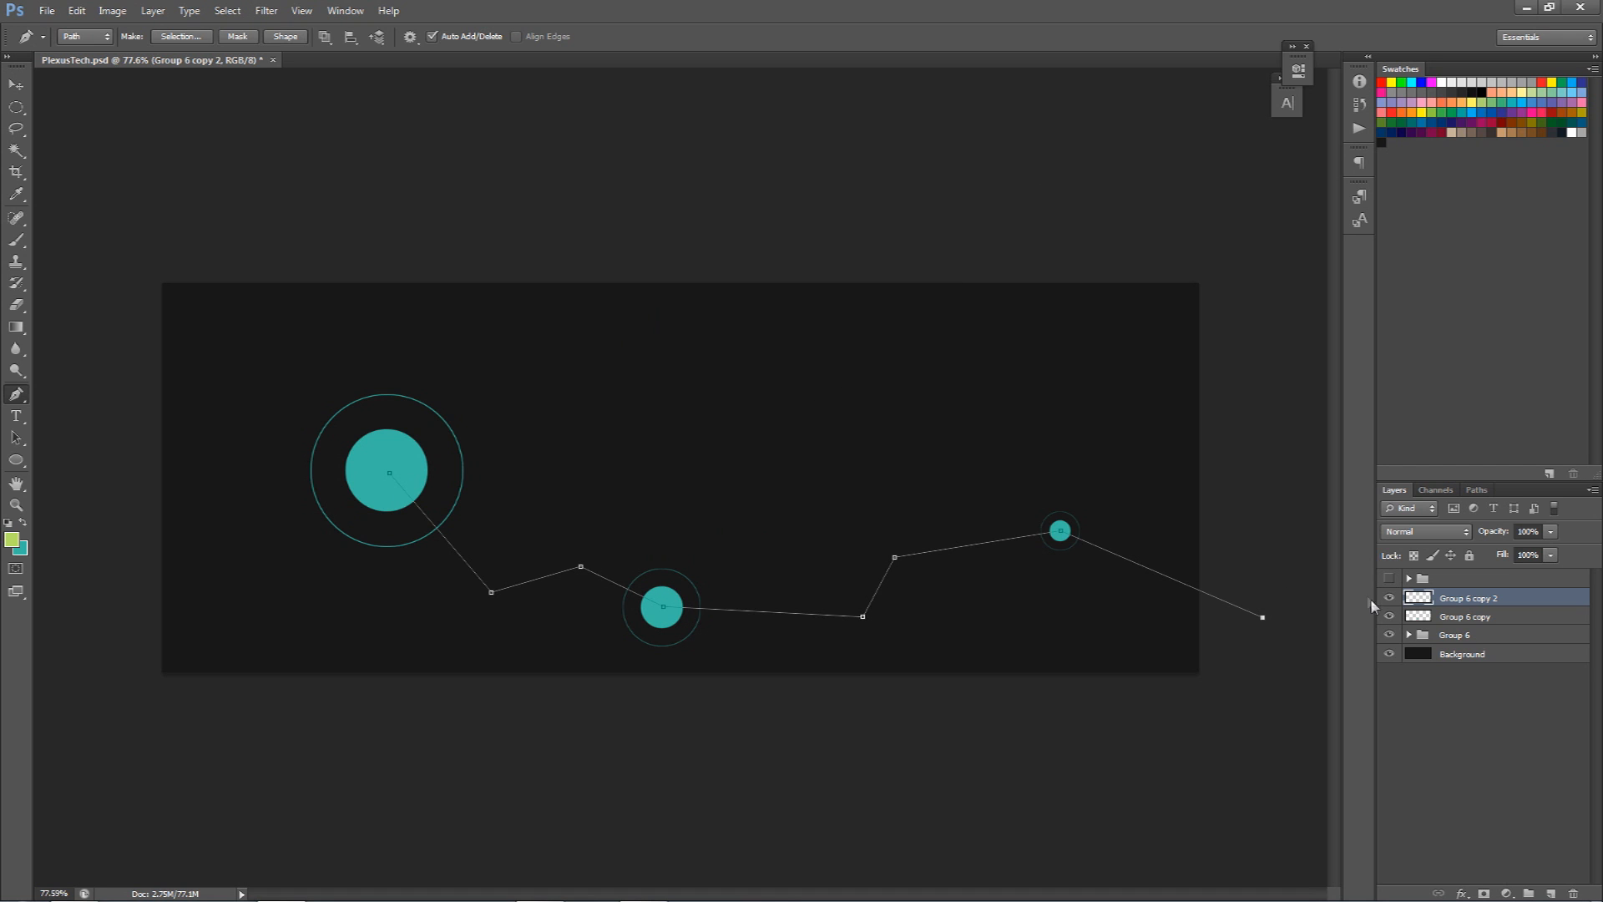
# Stroke the angular path with the Brush on a new layer, without simulated pressure, and delete the path.
pyautogui.click(1547, 892)
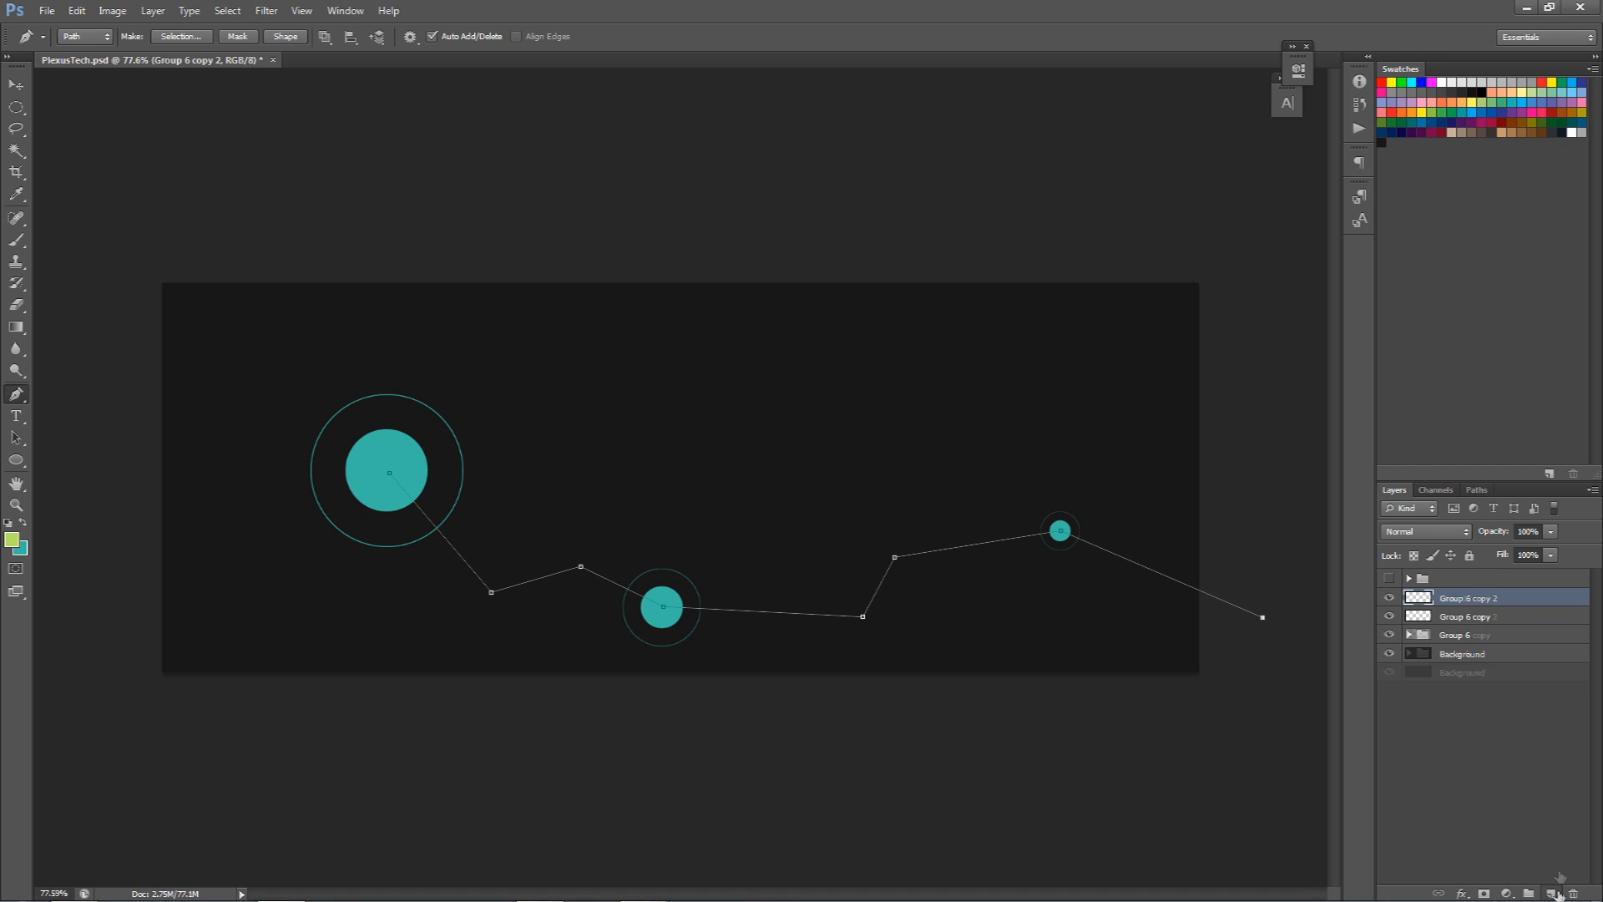
pyautogui.rightClick(656, 514)
pyautogui.click(709, 627)
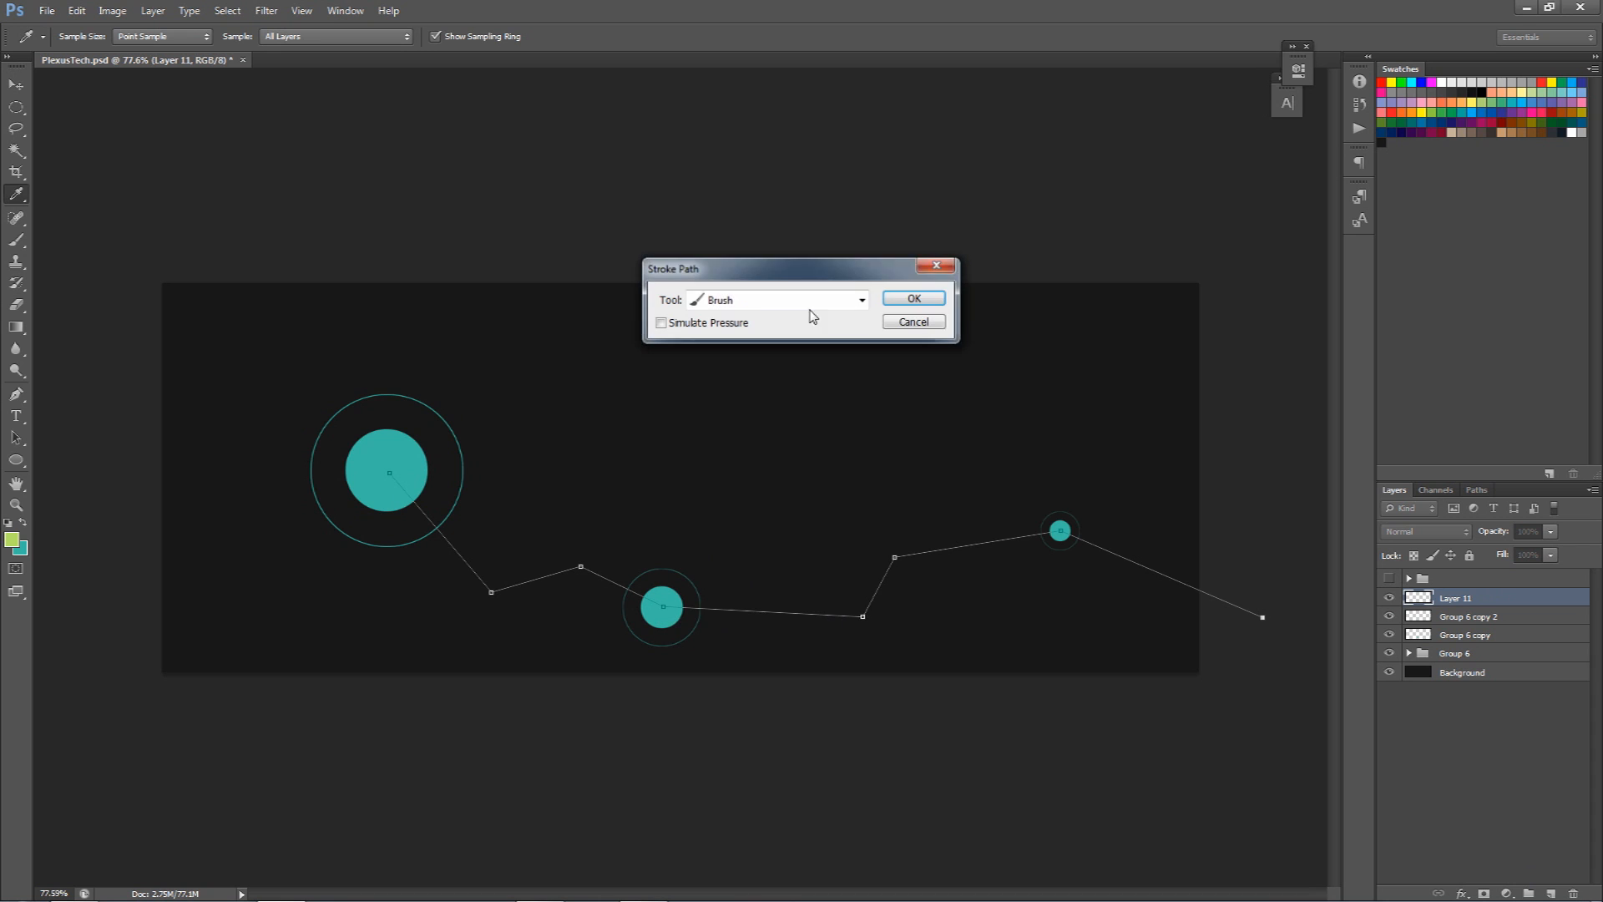
pyautogui.click(908, 301)
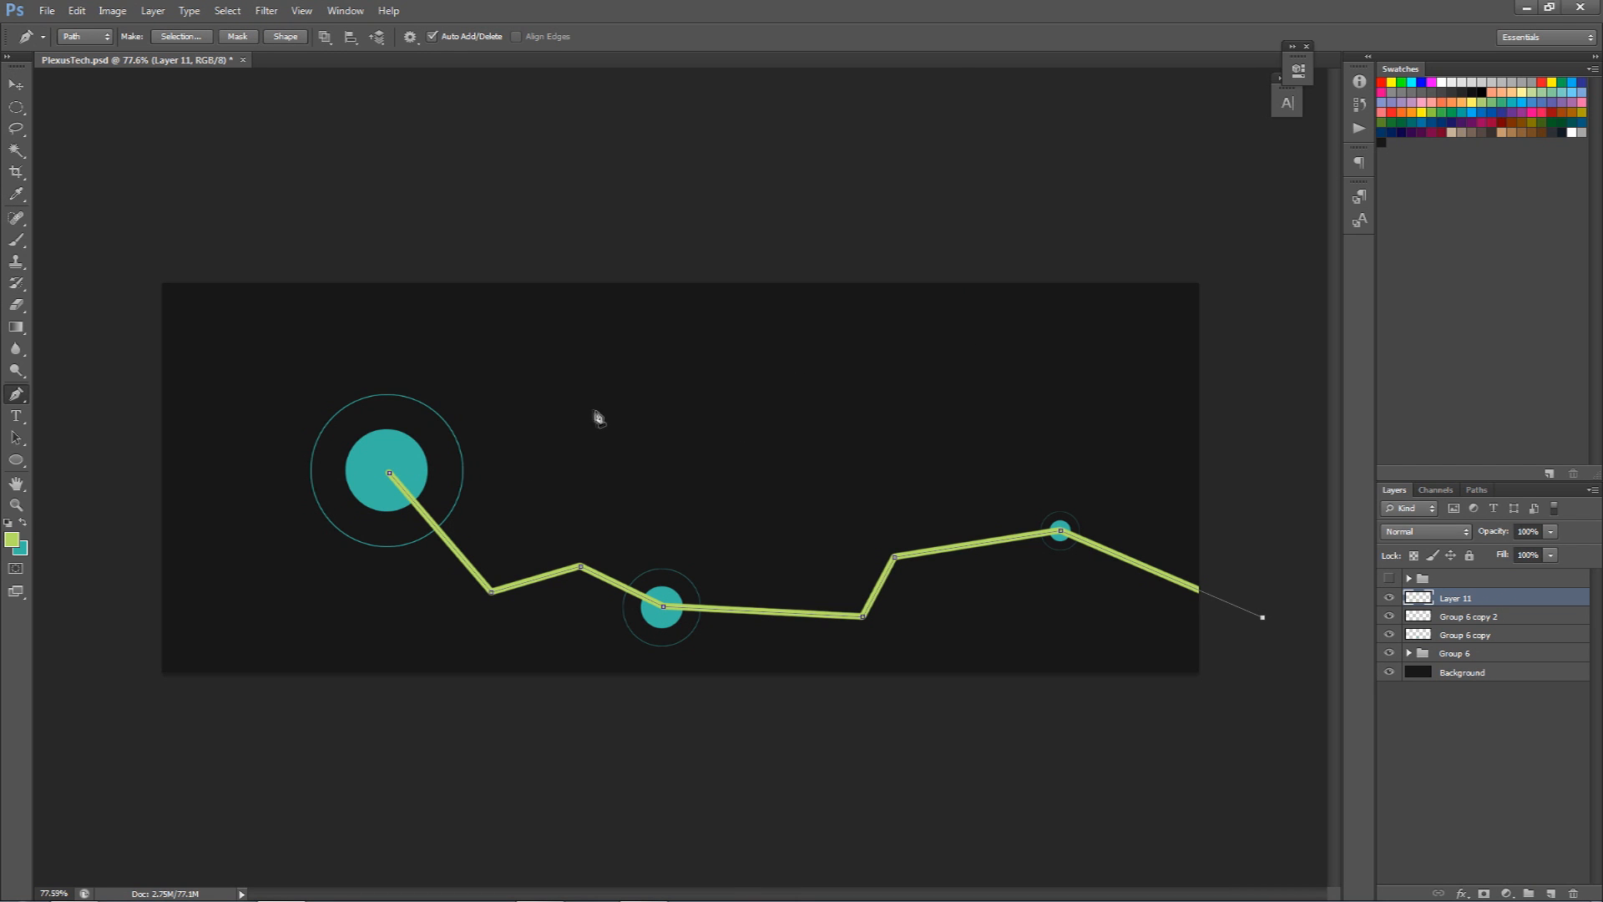
pyautogui.rightClick(817, 427)
pyautogui.click(887, 460)
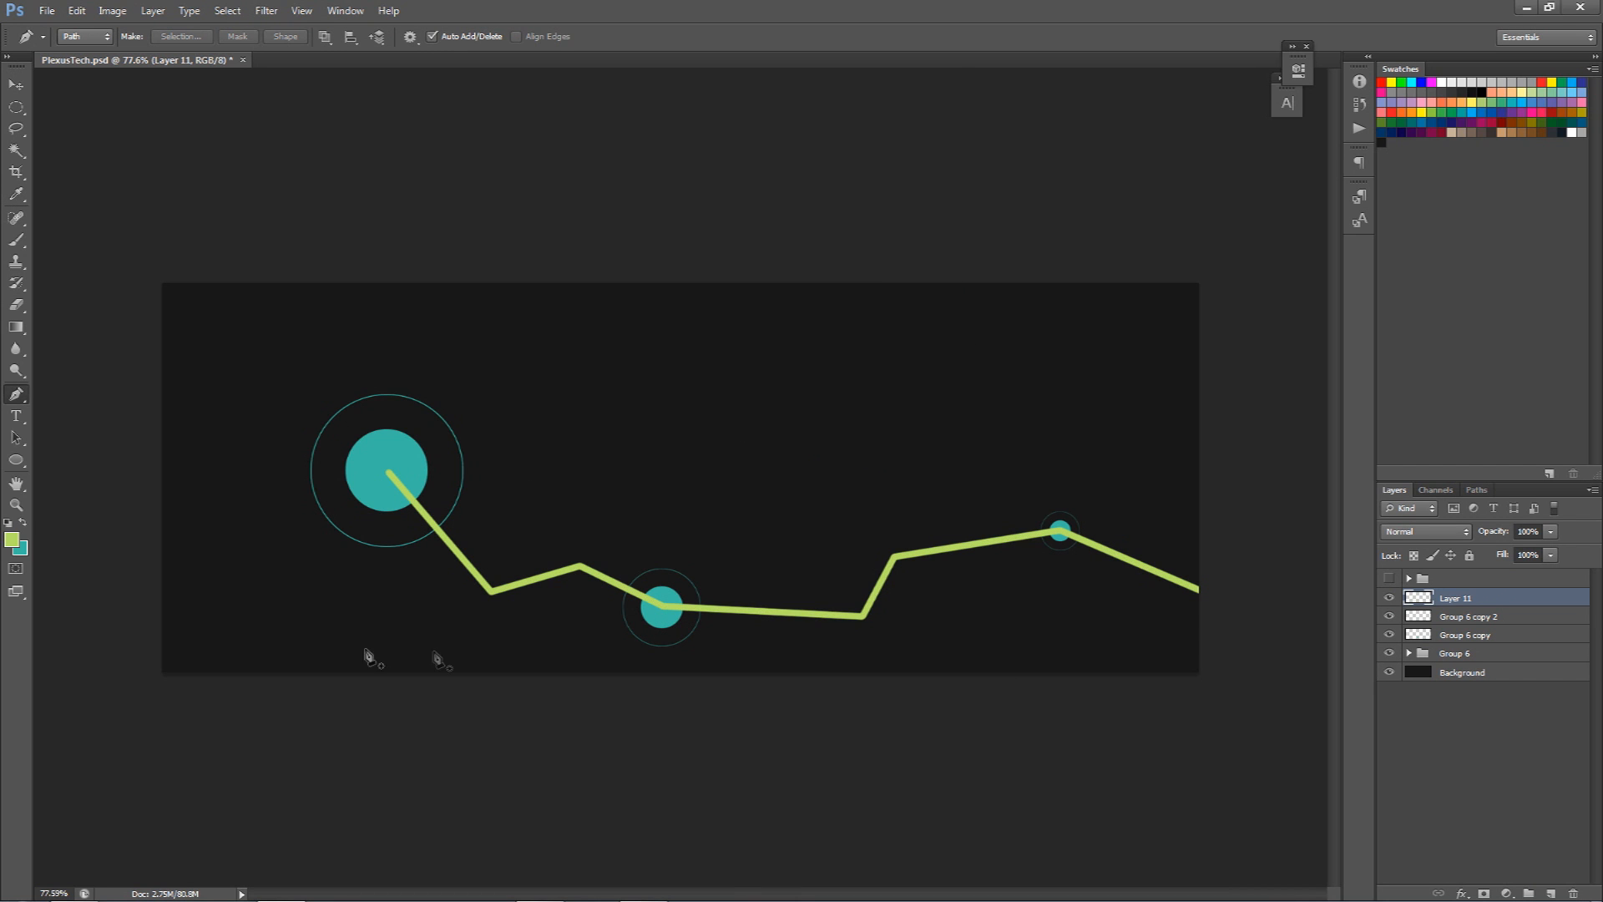
# Give the stroked line a Color Overlay in the large circle's teal, #3abaa5, and compare with the finished banner group.
pyautogui.press('v')
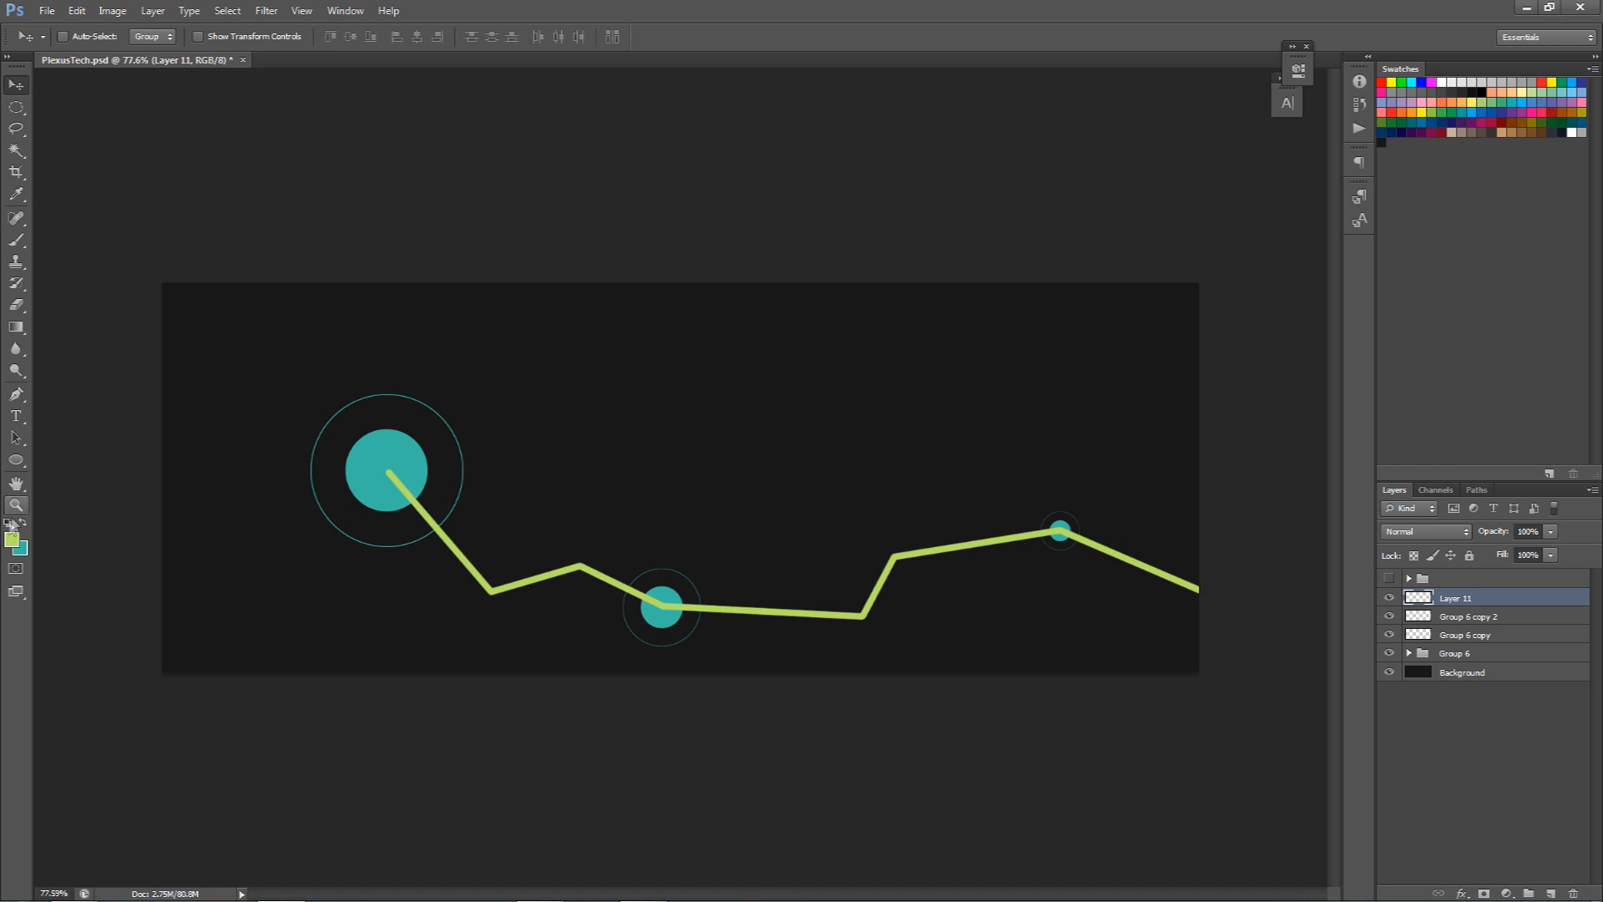
pyautogui.doubleClick(1513, 604)
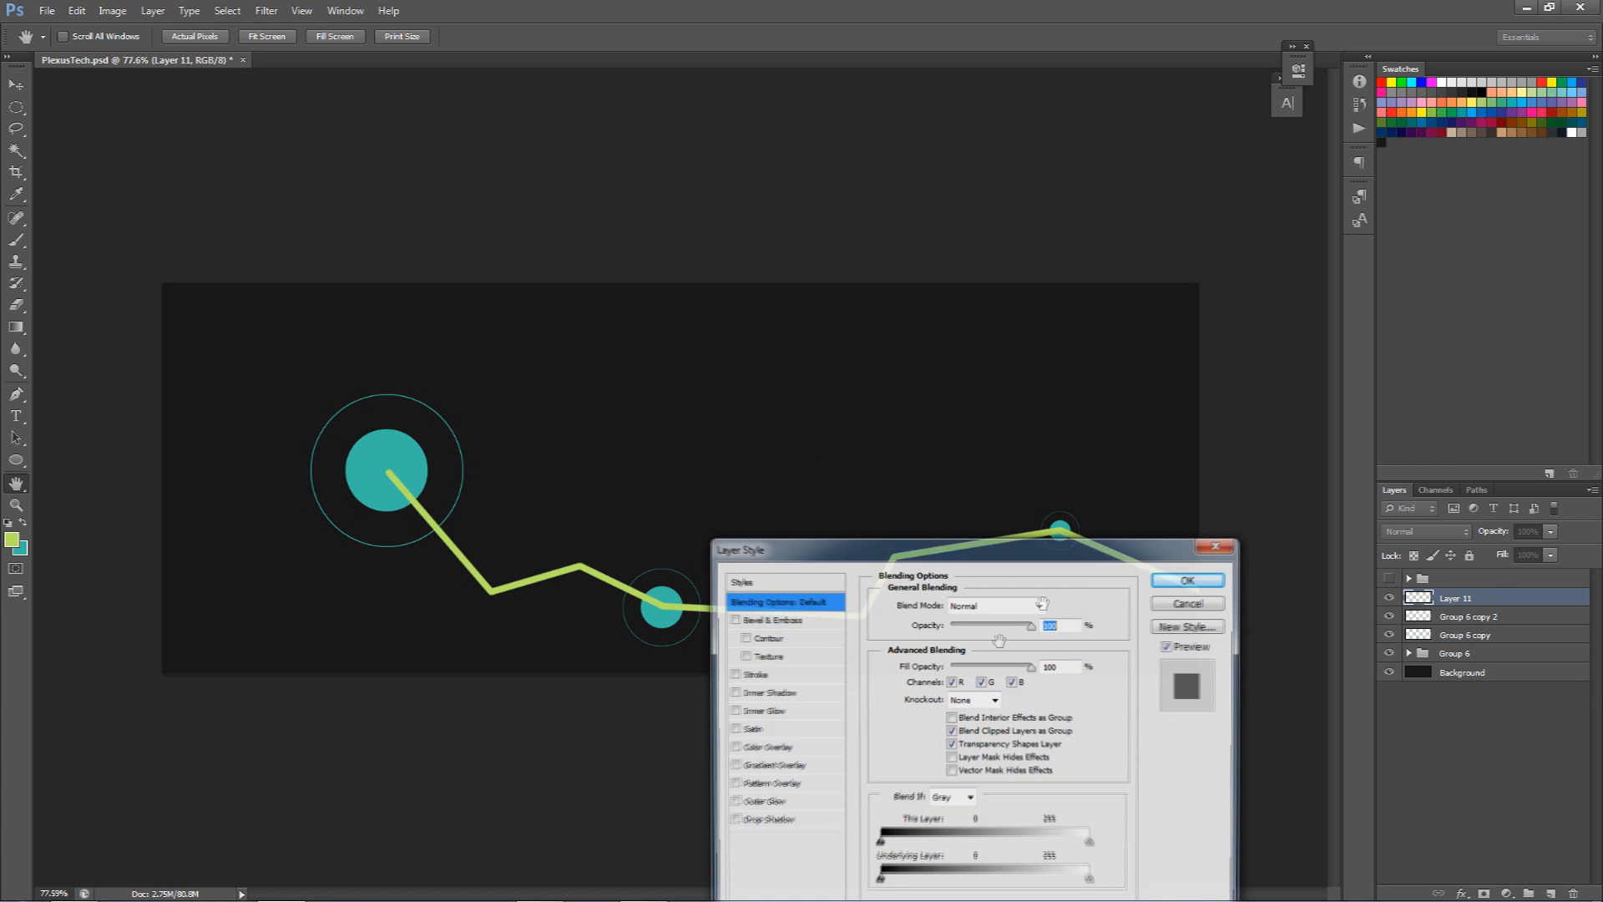
pyautogui.click(764, 747)
pyautogui.click(1055, 604)
pyautogui.click(381, 481)
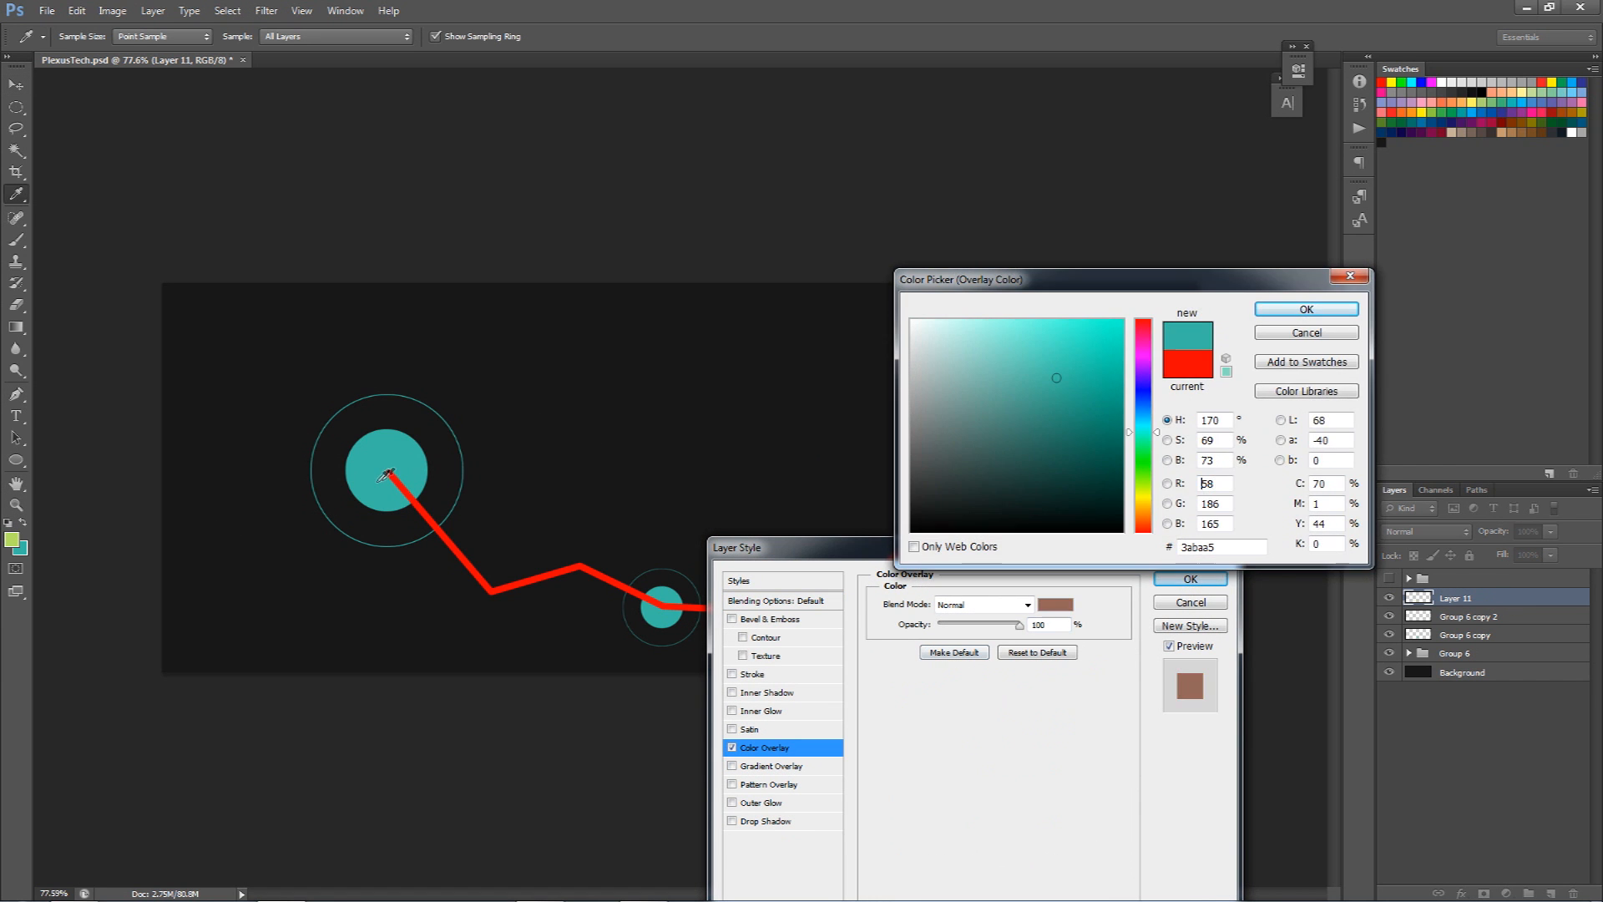
pyautogui.click(1306, 309)
pyautogui.click(1190, 578)
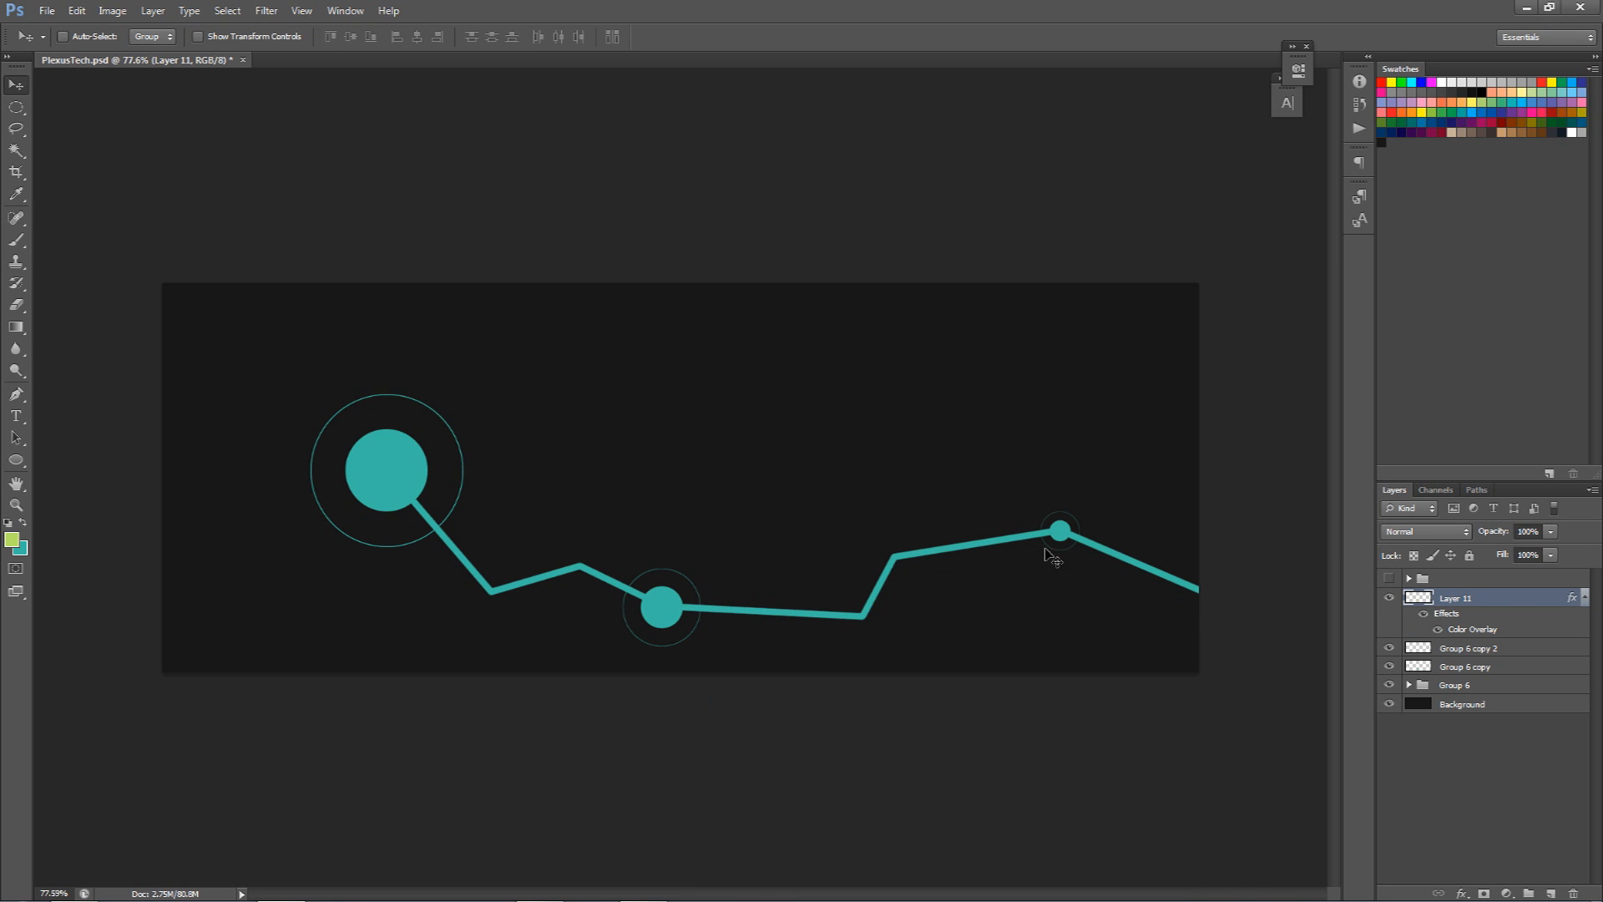
pyautogui.click(1584, 597)
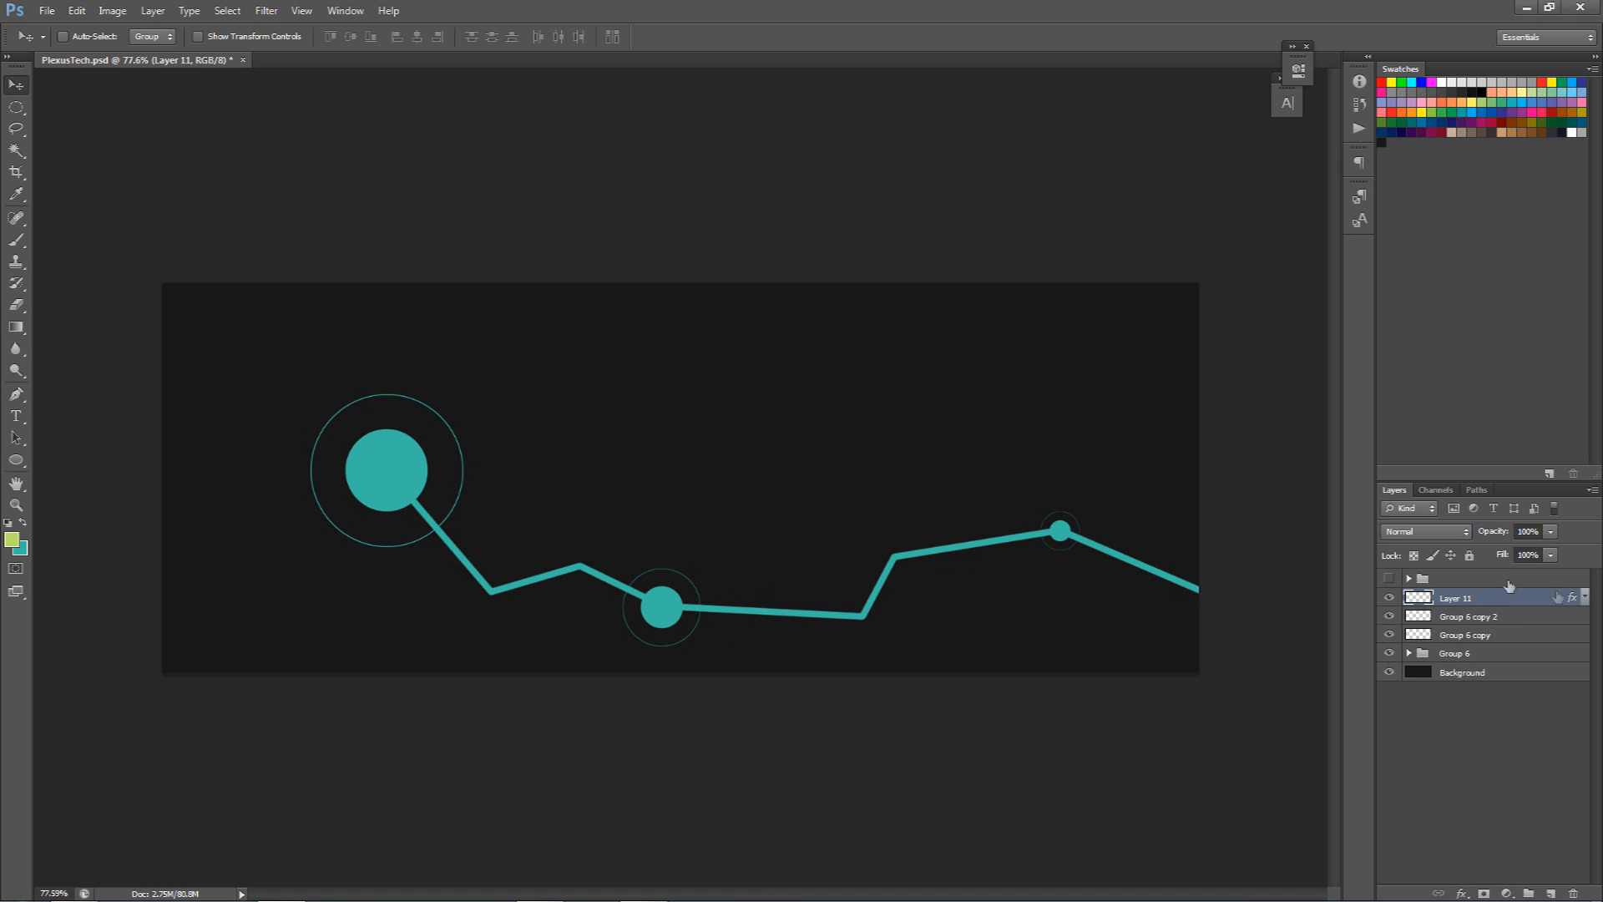
pyautogui.click(1388, 578)
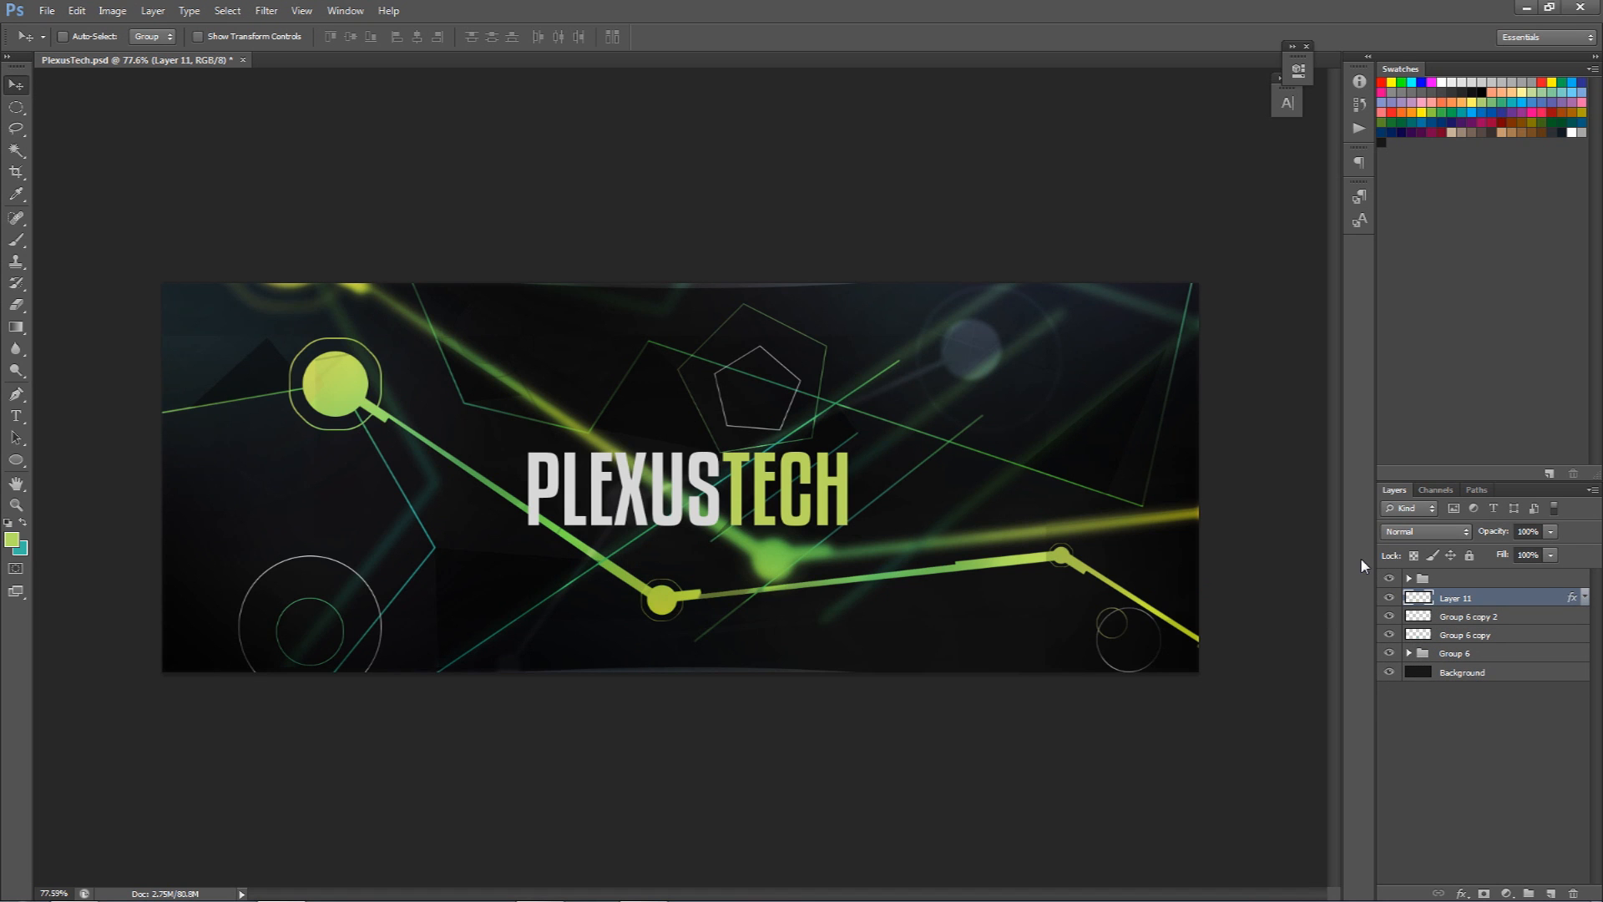
pyautogui.click(1389, 578)
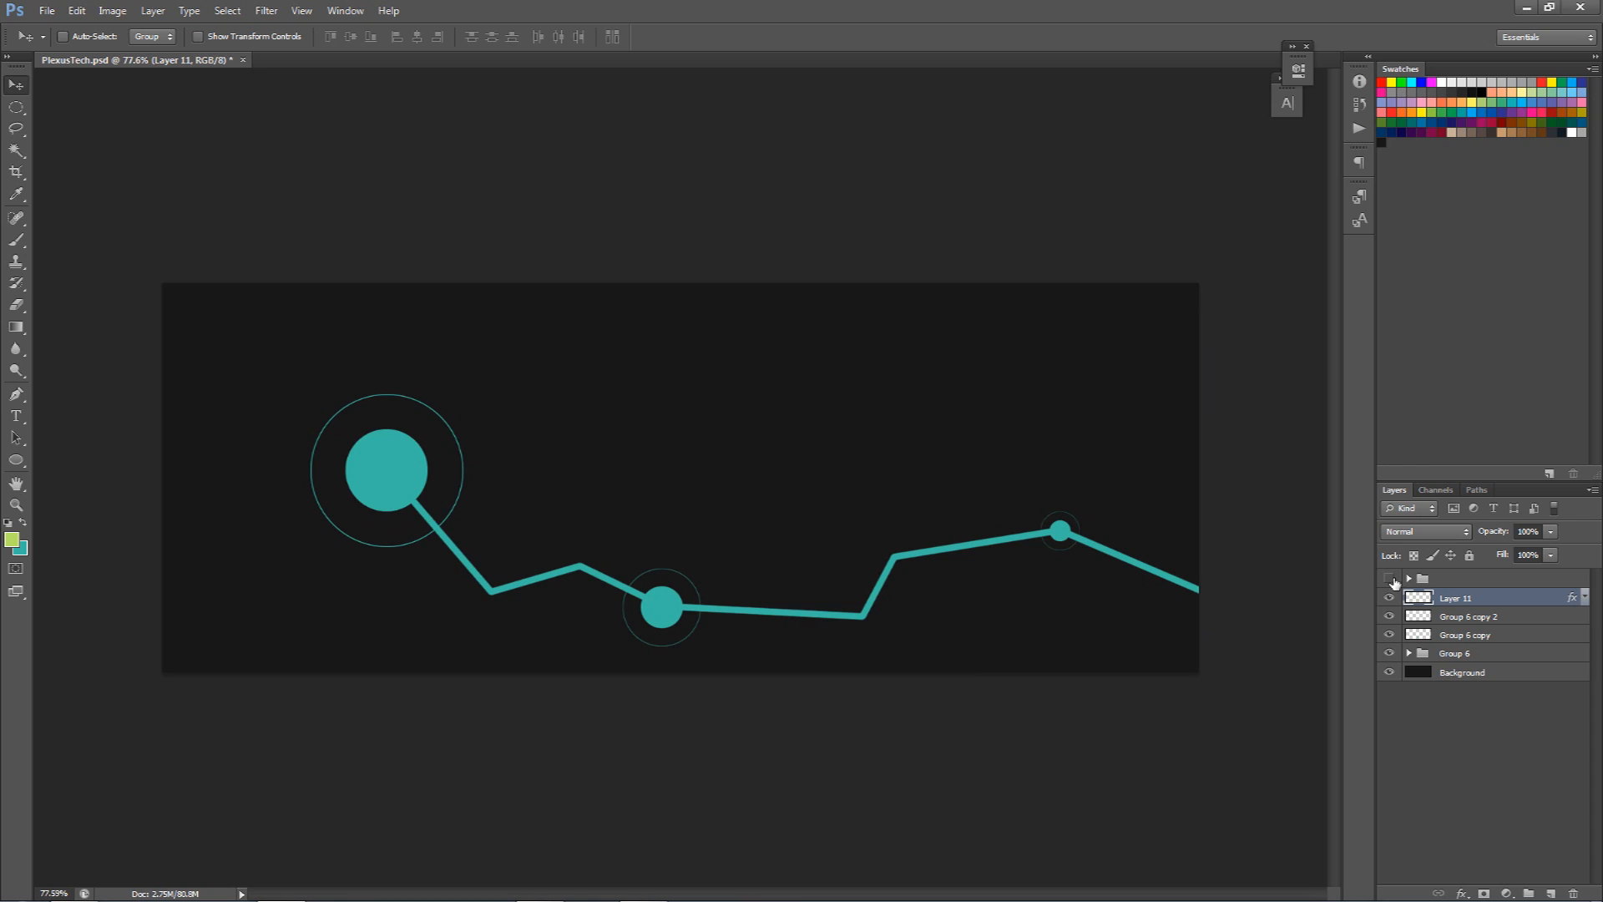
# Add a new empty layer and group the line and circle layers beneath it as "Bar".
pyautogui.click(1550, 892)
pyautogui.moveTo(1461, 619); pyautogui.dragTo(1462, 632)
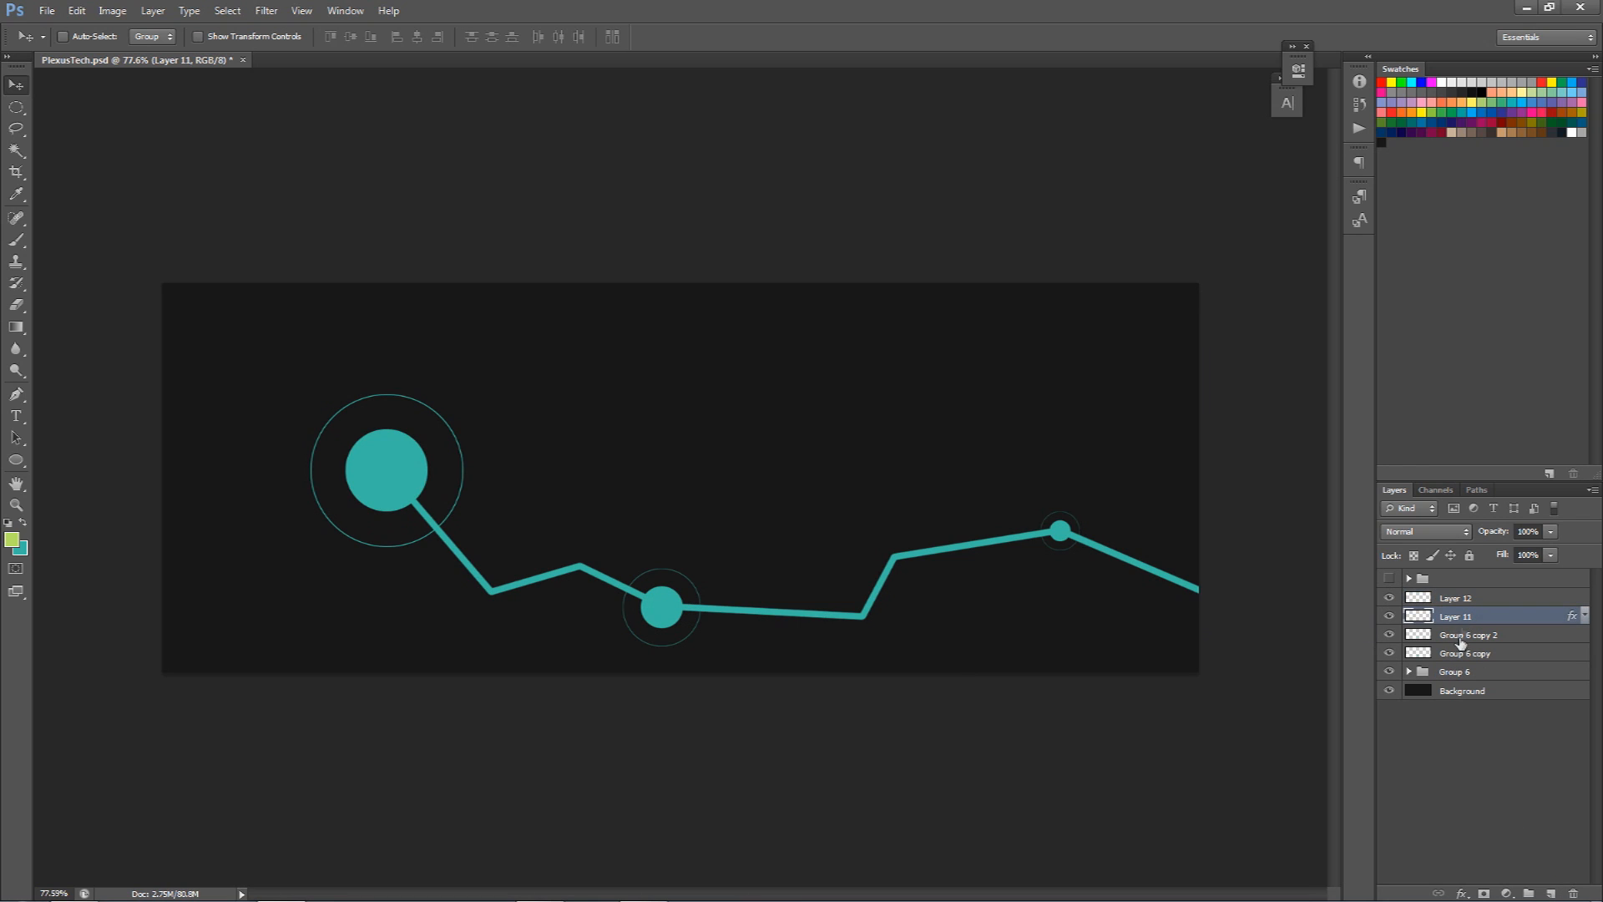
pyautogui.keyDown('shift'); pyautogui.click(1463, 672); pyautogui.keyUp('shift')
pyautogui.hotkey('ctrl', 'g')
pyautogui.doubleClick(1454, 616)
pyautogui.write('Bar')
pyautogui.press('Return')
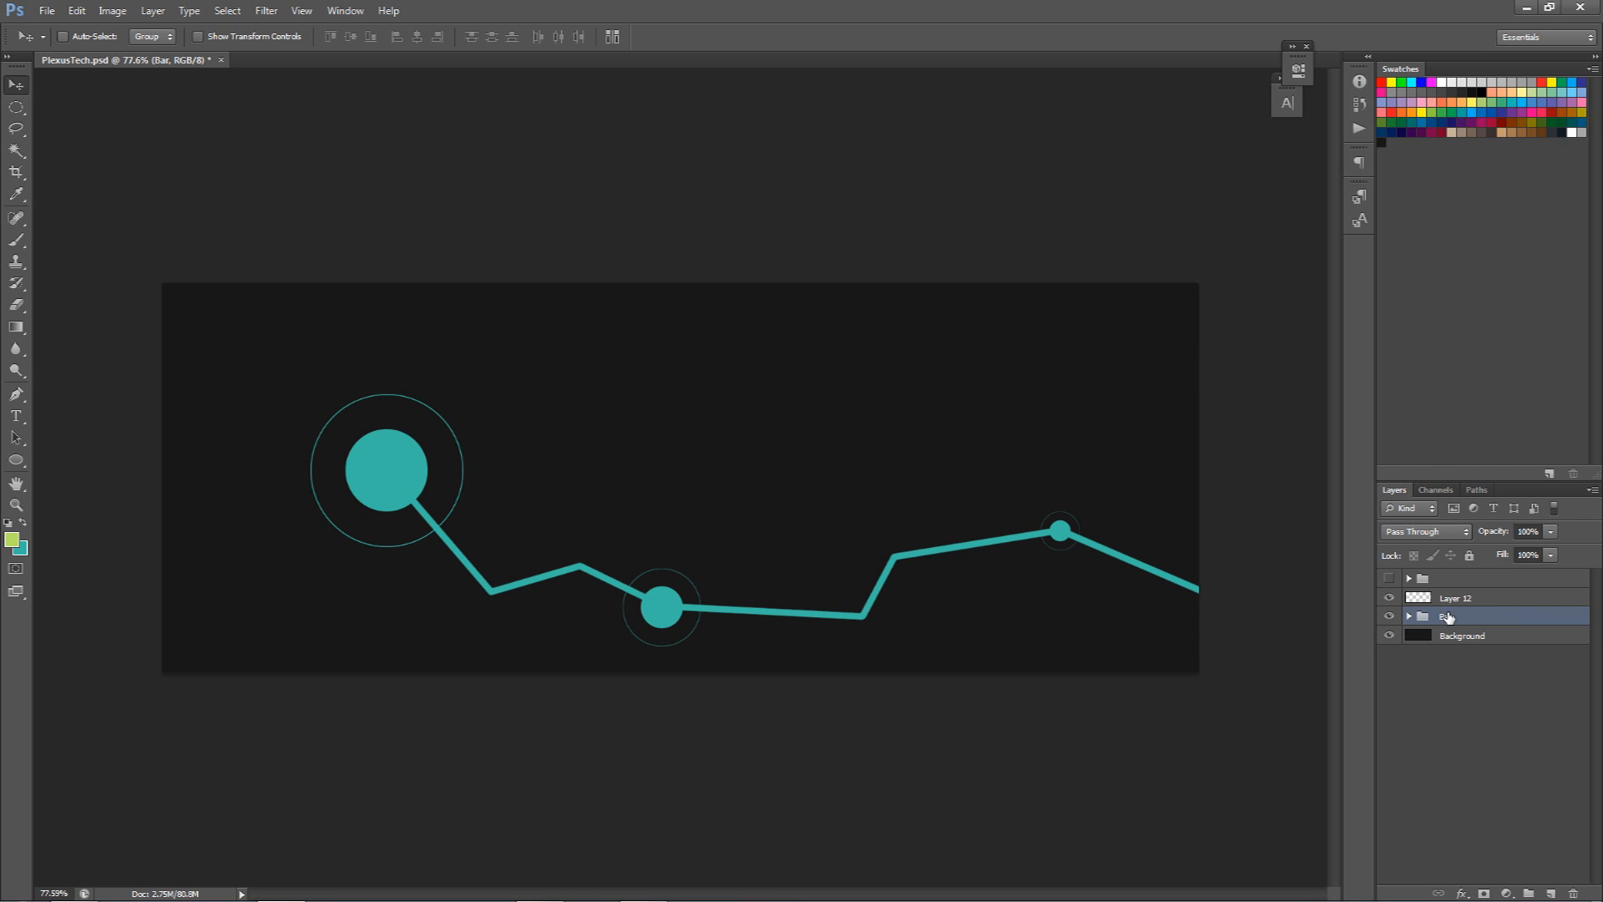
# On the empty layer, start an angular Pen path from beyond the canvas's left edge, bending above the large circle to a peak above the canvas.
pyautogui.click(1466, 599)
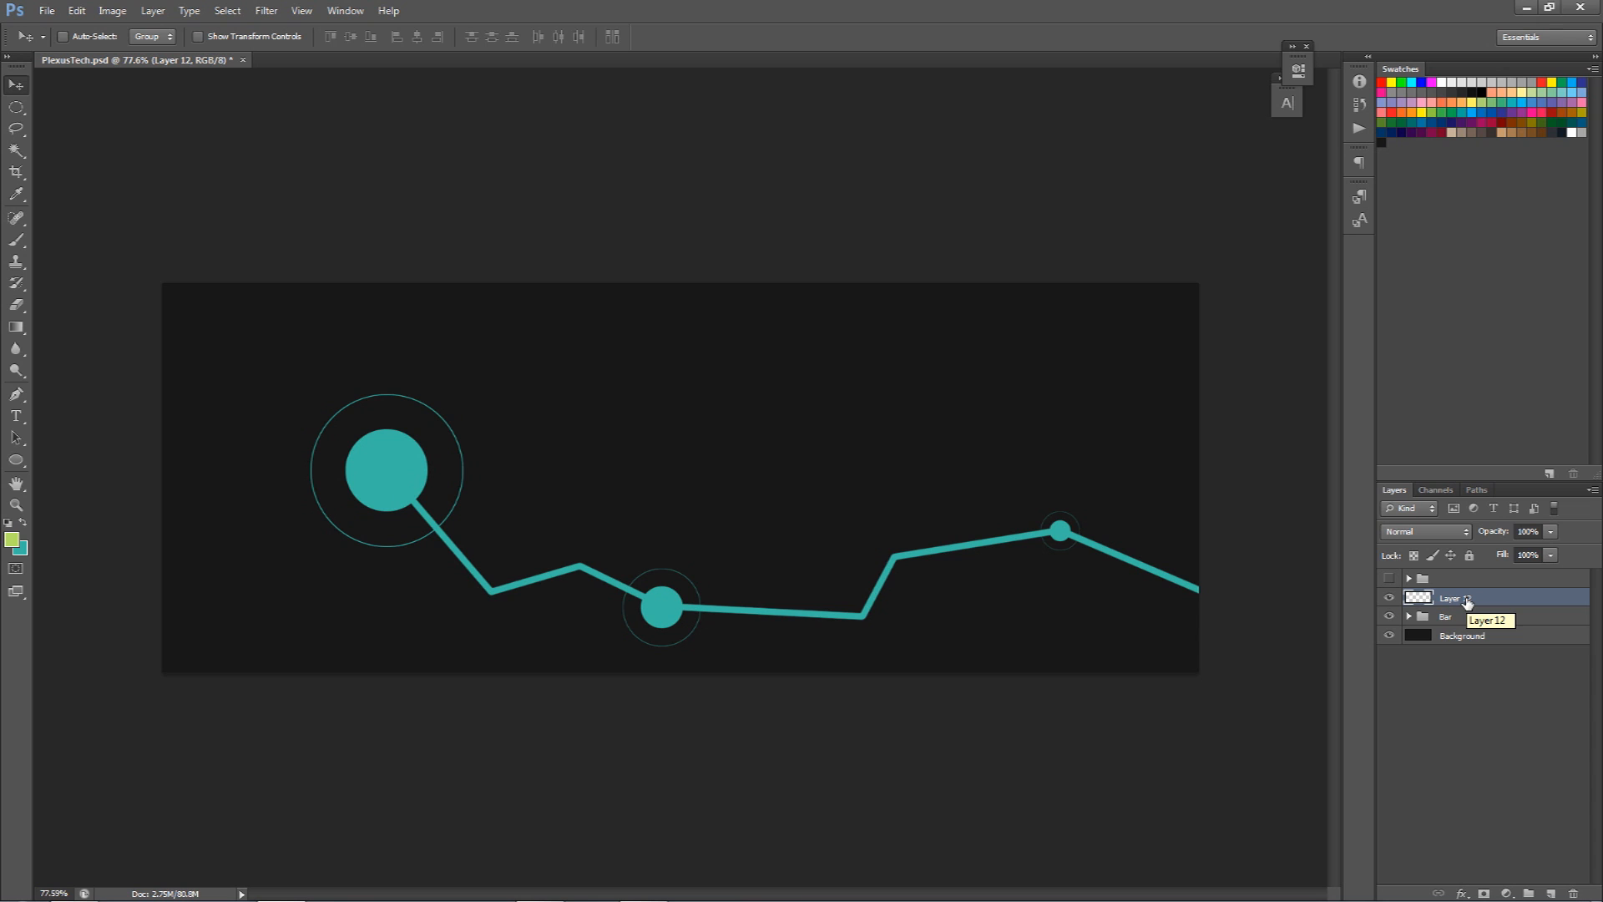
pyautogui.press('p')
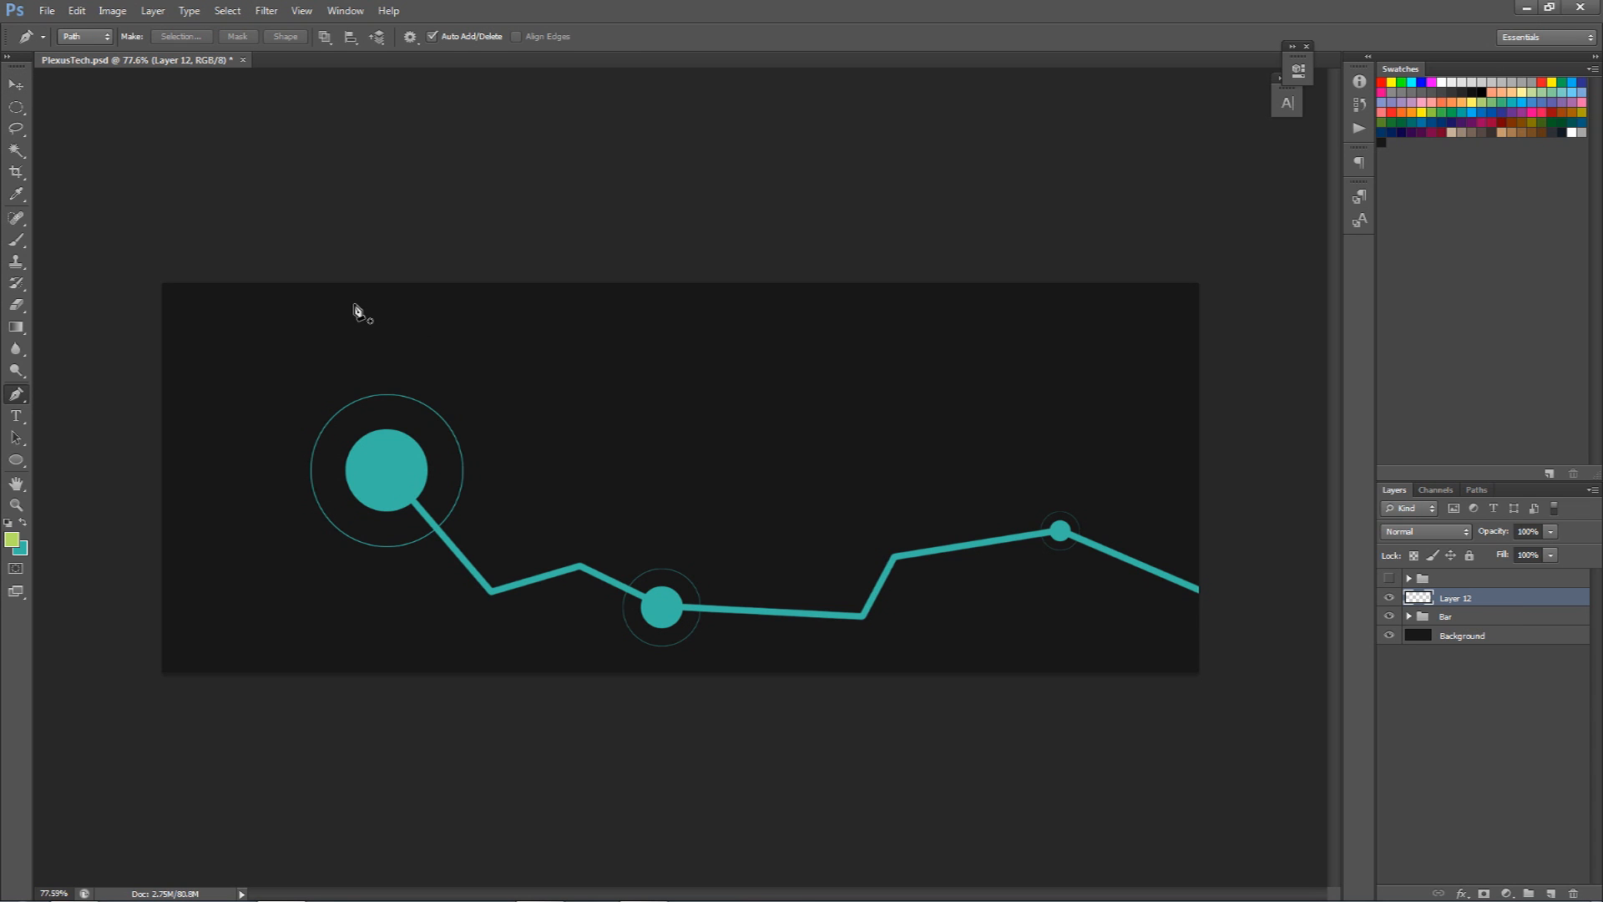
pyautogui.click(137, 379)
pyautogui.click(378, 333)
pyautogui.click(451, 259)
pyautogui.click(531, 366)
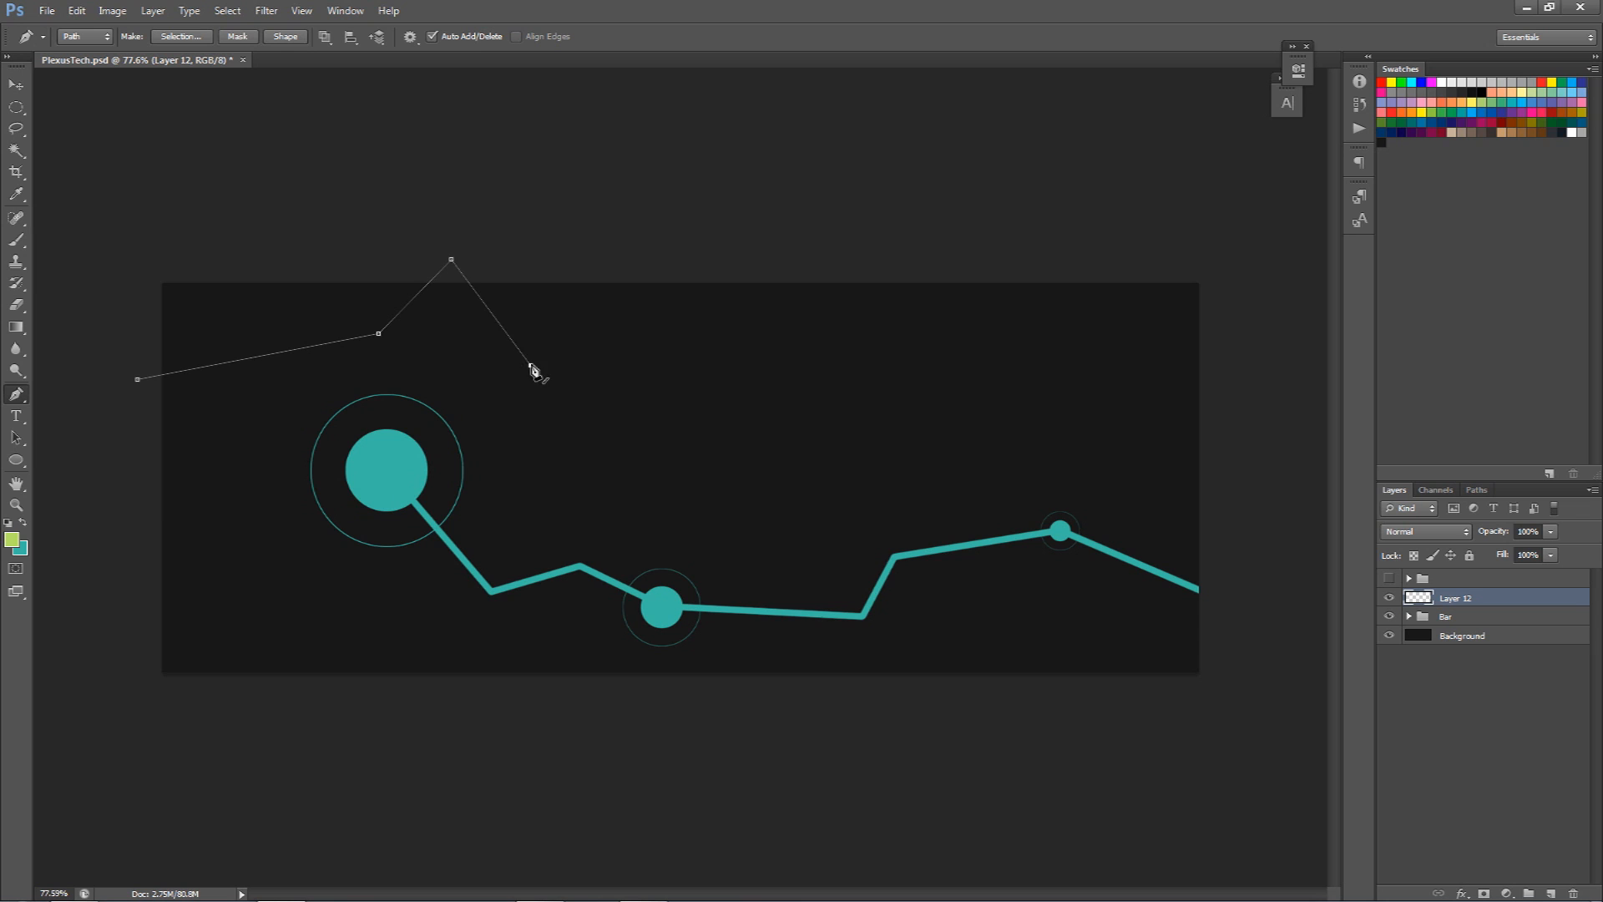
pyautogui.hotkey('ctrl', 'z')
pyautogui.click(448, 389)
pyautogui.click(625, 286)
pyautogui.moveTo(447, 388); pyautogui.dragTo(288, 328)
pyautogui.moveTo(624, 289); pyautogui.dragTo(583, 250)
pyautogui.click(589, 516)
pyautogui.click(785, 550)
pyautogui.hotkey('ctrl', 'alt', 'z')
pyautogui.hotkey('ctrl', 'alt', 'z')
pyautogui.click(551, 426)
pyautogui.click(727, 431)
pyautogui.hotkey('ctrl', 'alt', 'z')
pyautogui.hotkey('ctrl', 'alt', 'z')
# Continue the path down through two bends, up to a peak right of centre, and out past the canvas's right edge.
pyautogui.click(618, 395)
pyautogui.click(576, 479)
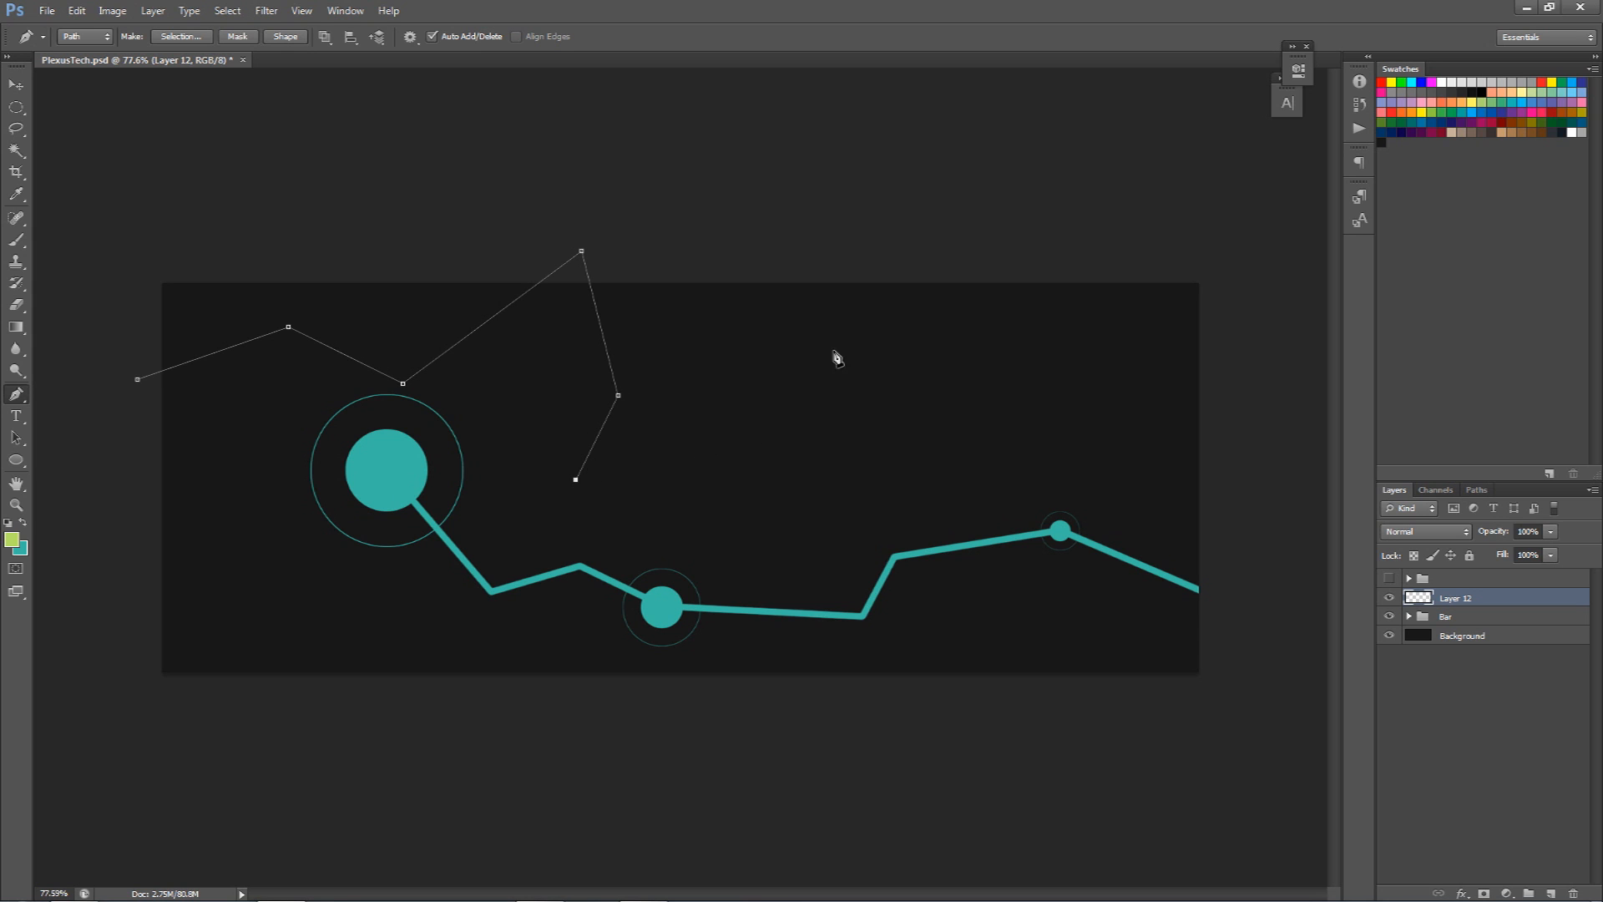
pyautogui.click(845, 340)
pyautogui.click(770, 497)
pyautogui.click(967, 519)
pyautogui.hotkey('ctrl', 'alt', 'z')
pyautogui.hotkey('ctrl', 'alt', 'z')
pyautogui.click(988, 408)
pyautogui.click(1152, 440)
pyautogui.click(1166, 544)
pyautogui.click(1245, 586)
# Reshape the path's left part into a deep dip beside the large circle and raise the bend after the top peak.
pyautogui.moveTo(402, 388); pyautogui.dragTo(267, 608)
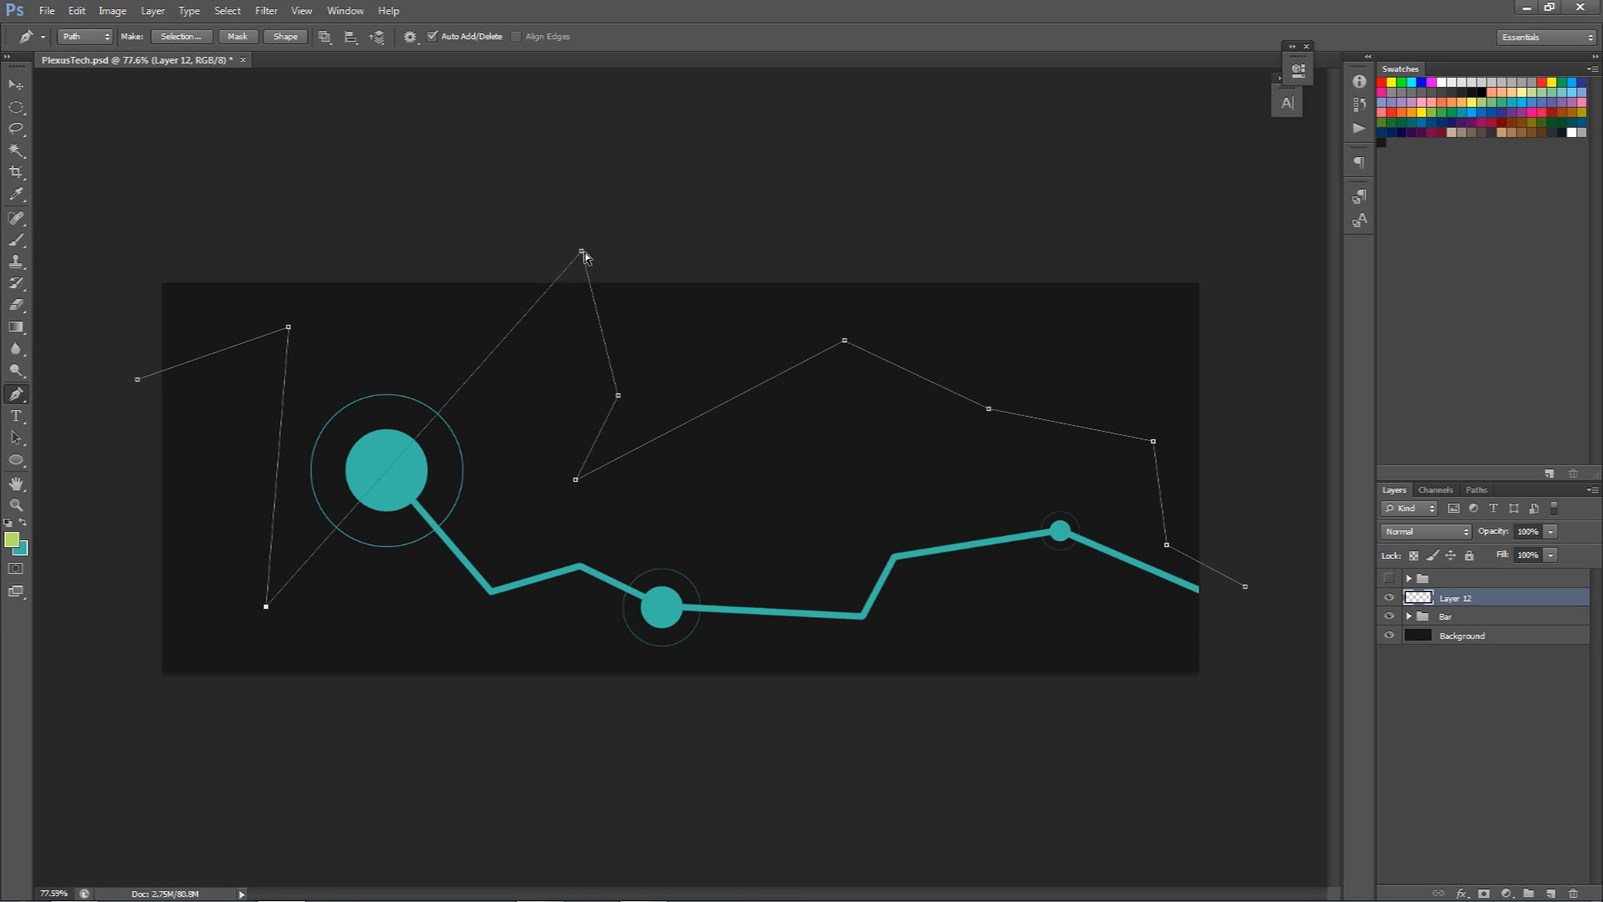
pyautogui.click(417, 437)
pyautogui.moveTo(416, 437); pyautogui.dragTo(354, 335)
pyautogui.moveTo(247, 404); pyautogui.dragTo(238, 446)
pyautogui.moveTo(353, 341); pyautogui.dragTo(320, 339)
pyautogui.moveTo(200, 484); pyautogui.dragTo(230, 437)
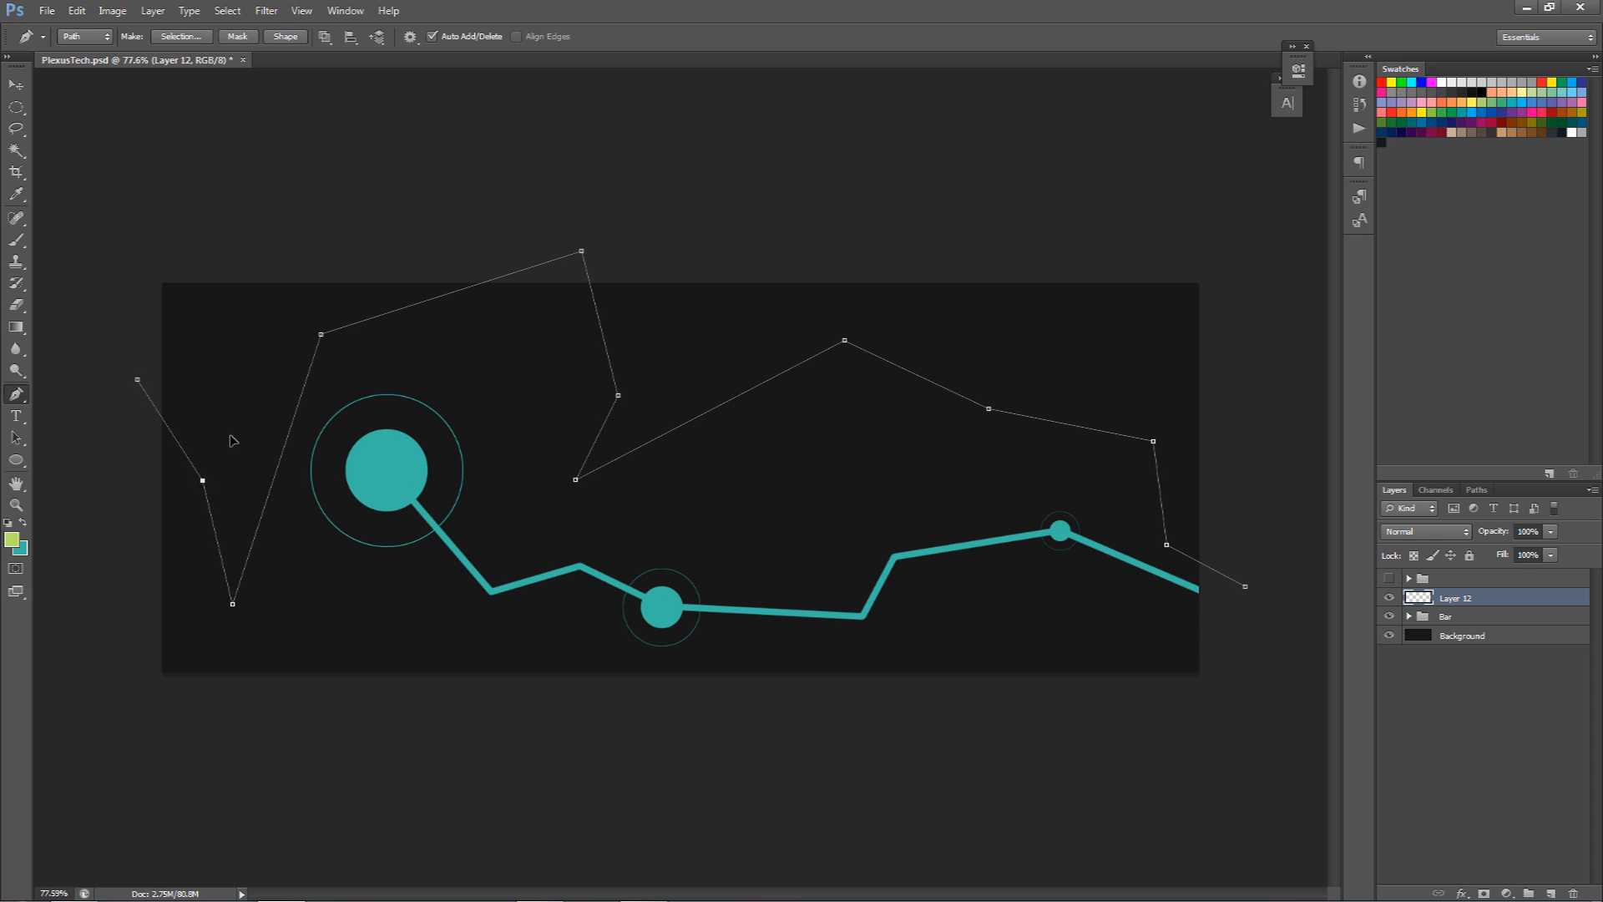
pyautogui.moveTo(227, 439); pyautogui.dragTo(194, 499)
pyautogui.moveTo(618, 397); pyautogui.dragTo(629, 343)
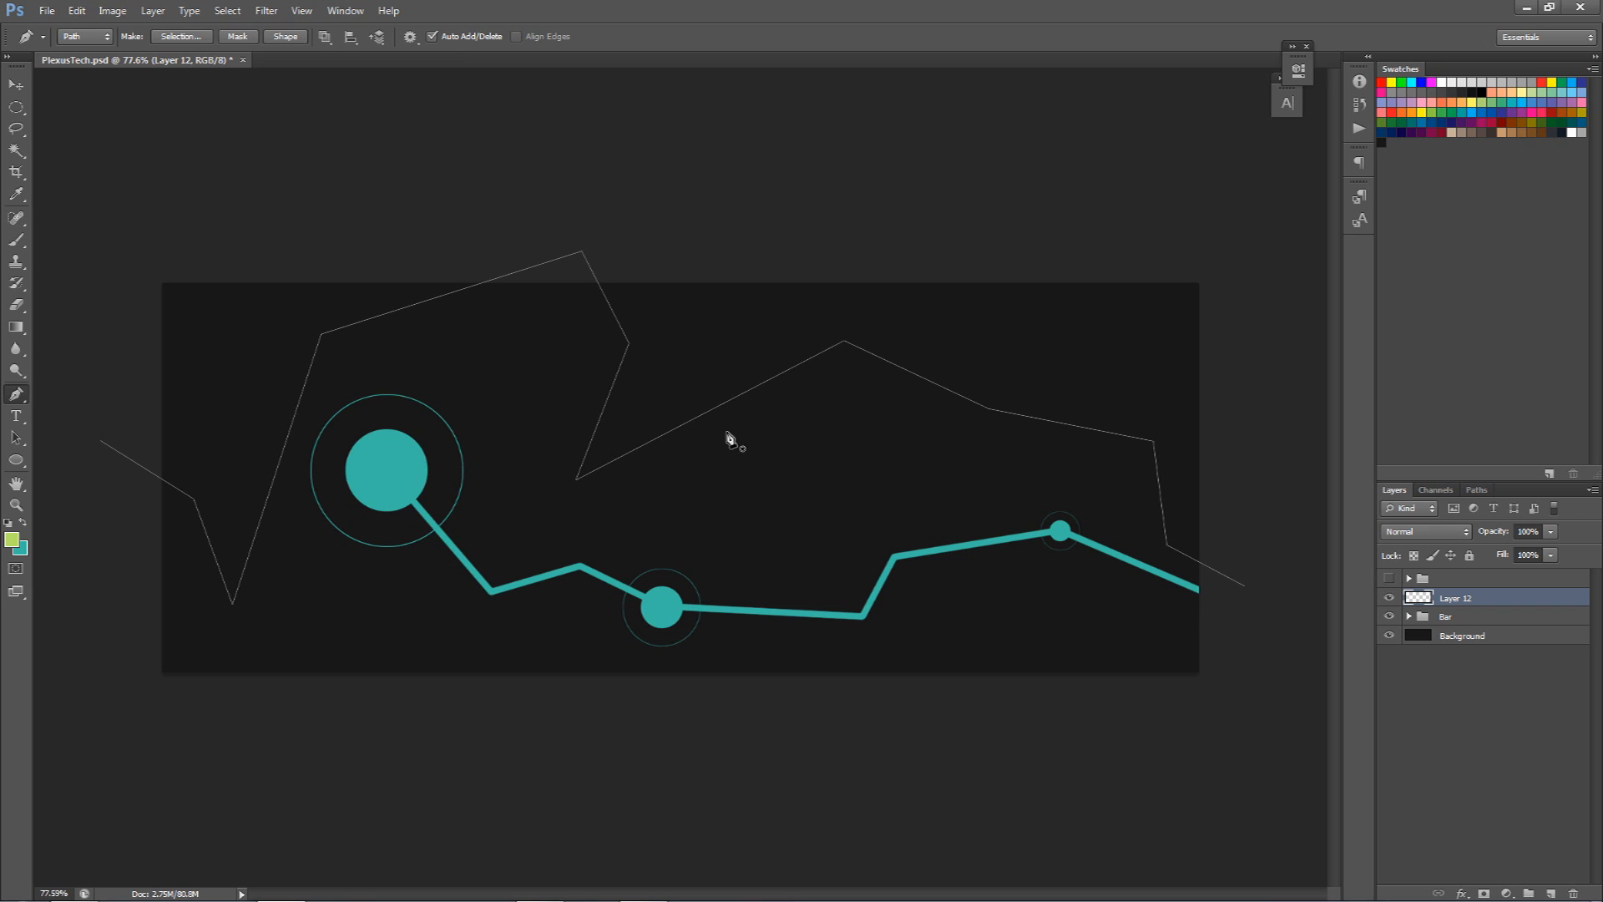
# Check the finished banner group, then draw a second angular path from below the canvas's lower left up towards the small circle.
pyautogui.click(1390, 578)
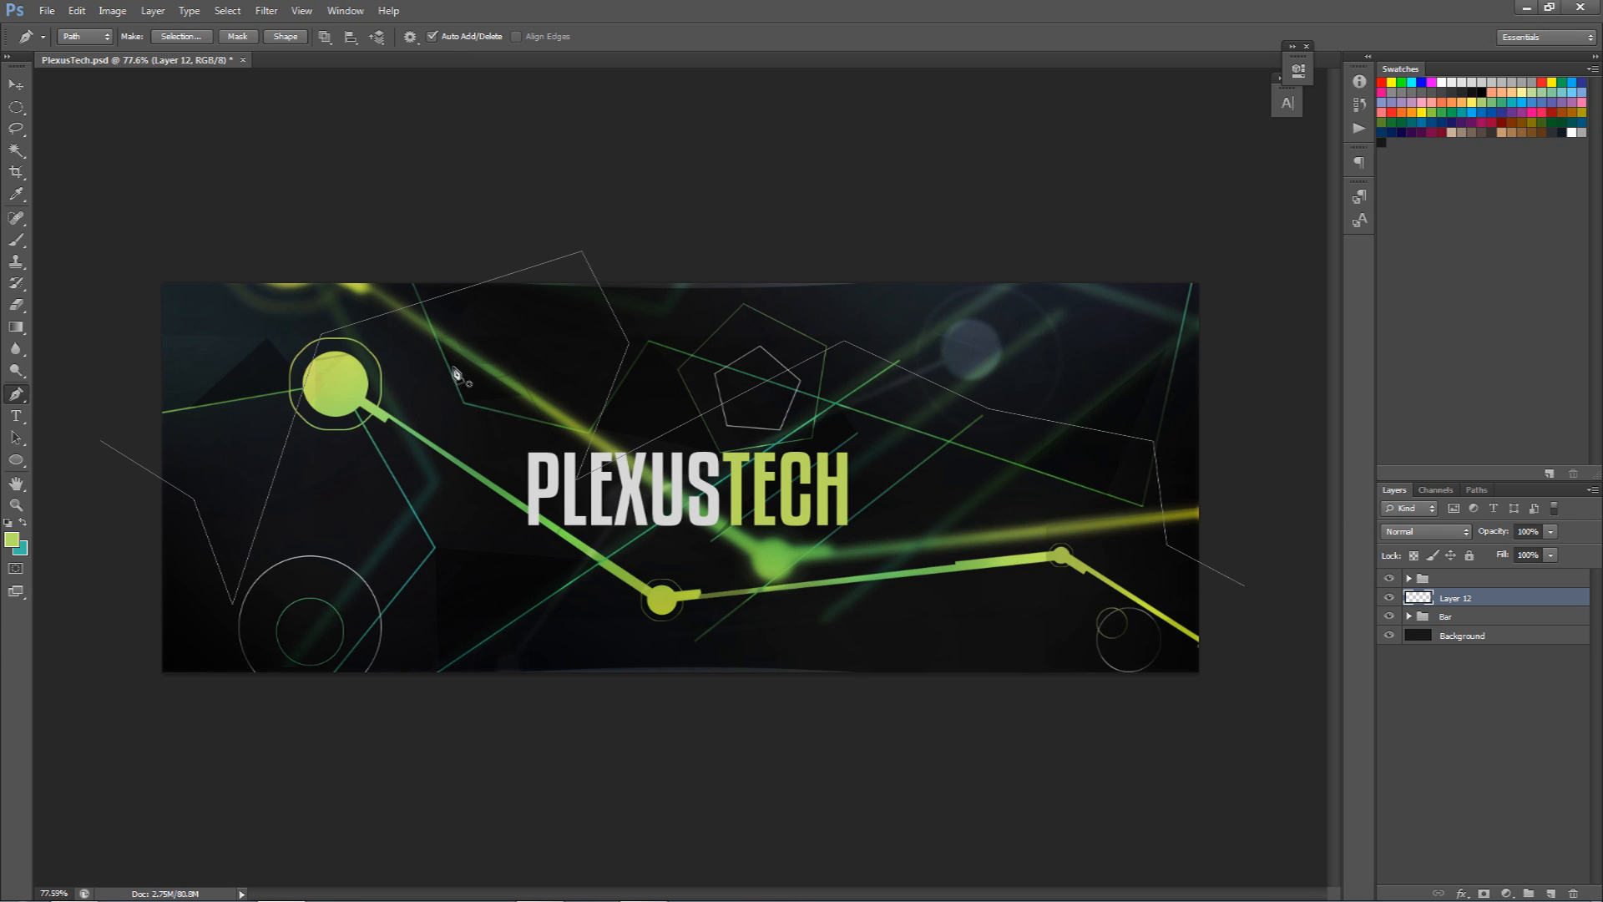
pyautogui.click(1390, 579)
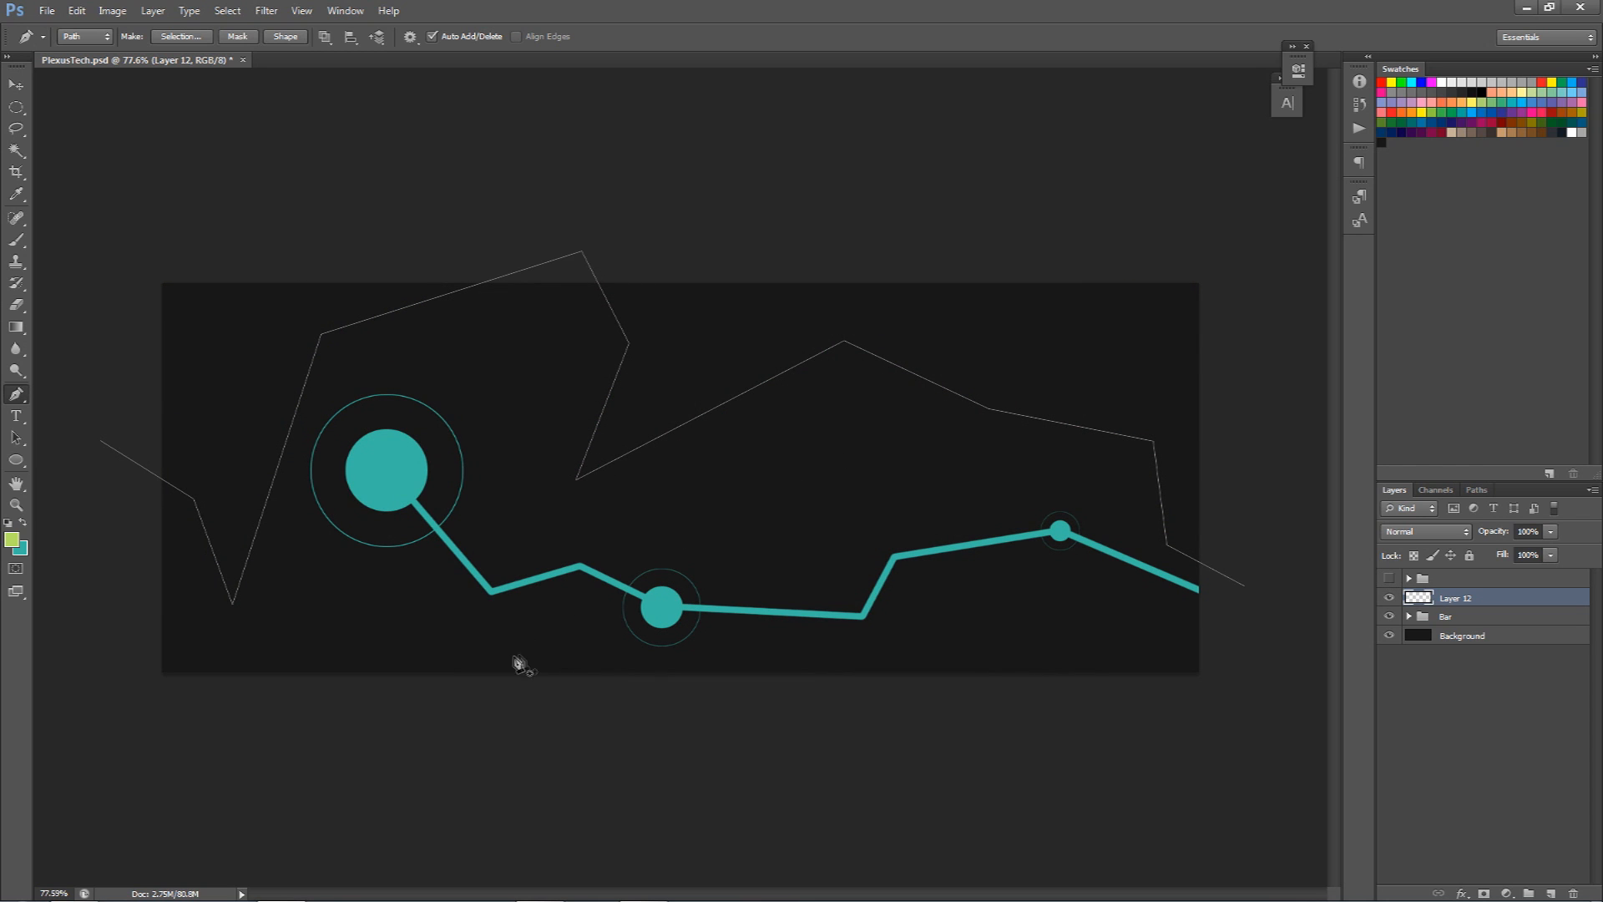
pyautogui.click(218, 707)
pyautogui.click(457, 578)
pyautogui.click(641, 638)
pyautogui.click(580, 704)
pyautogui.click(765, 728)
pyautogui.click(957, 458)
# Draw two short separate diagonal paths beside the small circle, roughly parallel to the second path's last segment.
pyautogui.moveTo(939, 551); pyautogui.dragTo(1012, 456)
pyautogui.moveTo(1015, 513); pyautogui.dragTo(936, 617)
pyautogui.keyDown('ctrl'); pyautogui.click(963, 649); pyautogui.keyUp('ctrl')
# Add a raised bend to the second path left of the medium circle and shift the following bend inward.
pyautogui.moveTo(641, 639); pyautogui.dragTo(681, 604)
pyautogui.click(580, 595)
pyautogui.moveTo(580, 594); pyautogui.dragTo(603, 525)
pyautogui.moveTo(681, 611); pyautogui.dragTo(614, 637)
# Reshape the upper path's middle into a zigzag by adding one point and moving the neighbouring bends.
pyautogui.moveTo(576, 480); pyautogui.dragTo(640, 415)
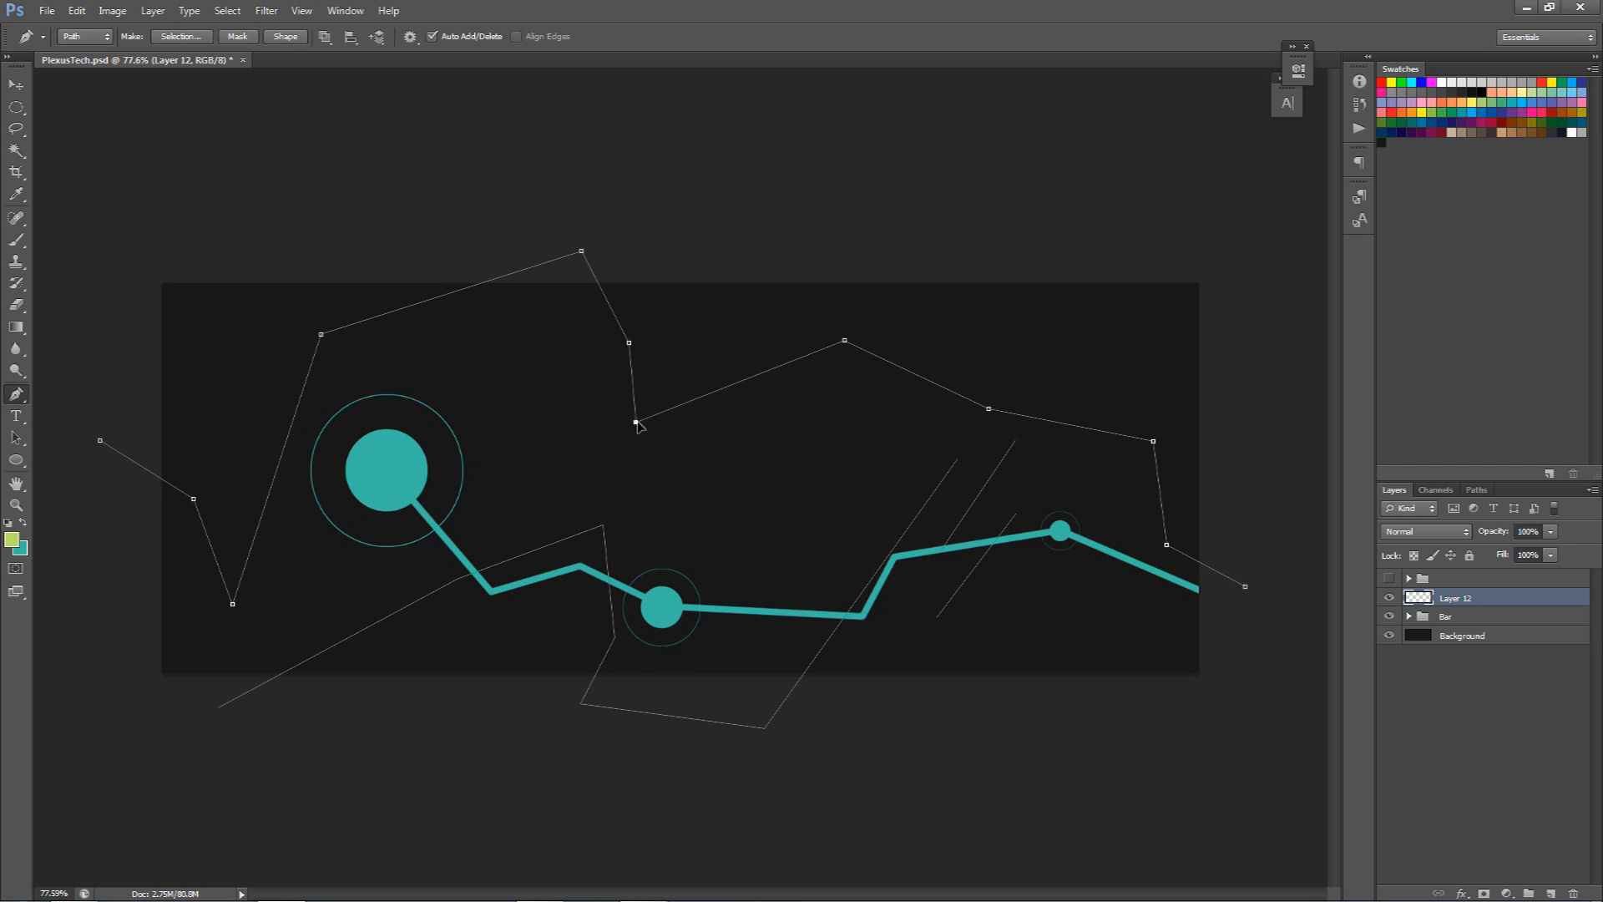
pyautogui.click(727, 385)
pyautogui.moveTo(727, 385); pyautogui.dragTo(769, 434)
pyautogui.moveTo(629, 345); pyautogui.dragTo(681, 303)
pyautogui.moveTo(641, 416); pyautogui.dragTo(588, 385)
pyautogui.moveTo(682, 304); pyautogui.dragTo(643, 297)
pyautogui.moveTo(768, 434); pyautogui.dragTo(694, 420)
# Set the Brush tip size to 3 px and return to the Pen tool.
pyautogui.press('b')
pyautogui.rightClick(794, 427)
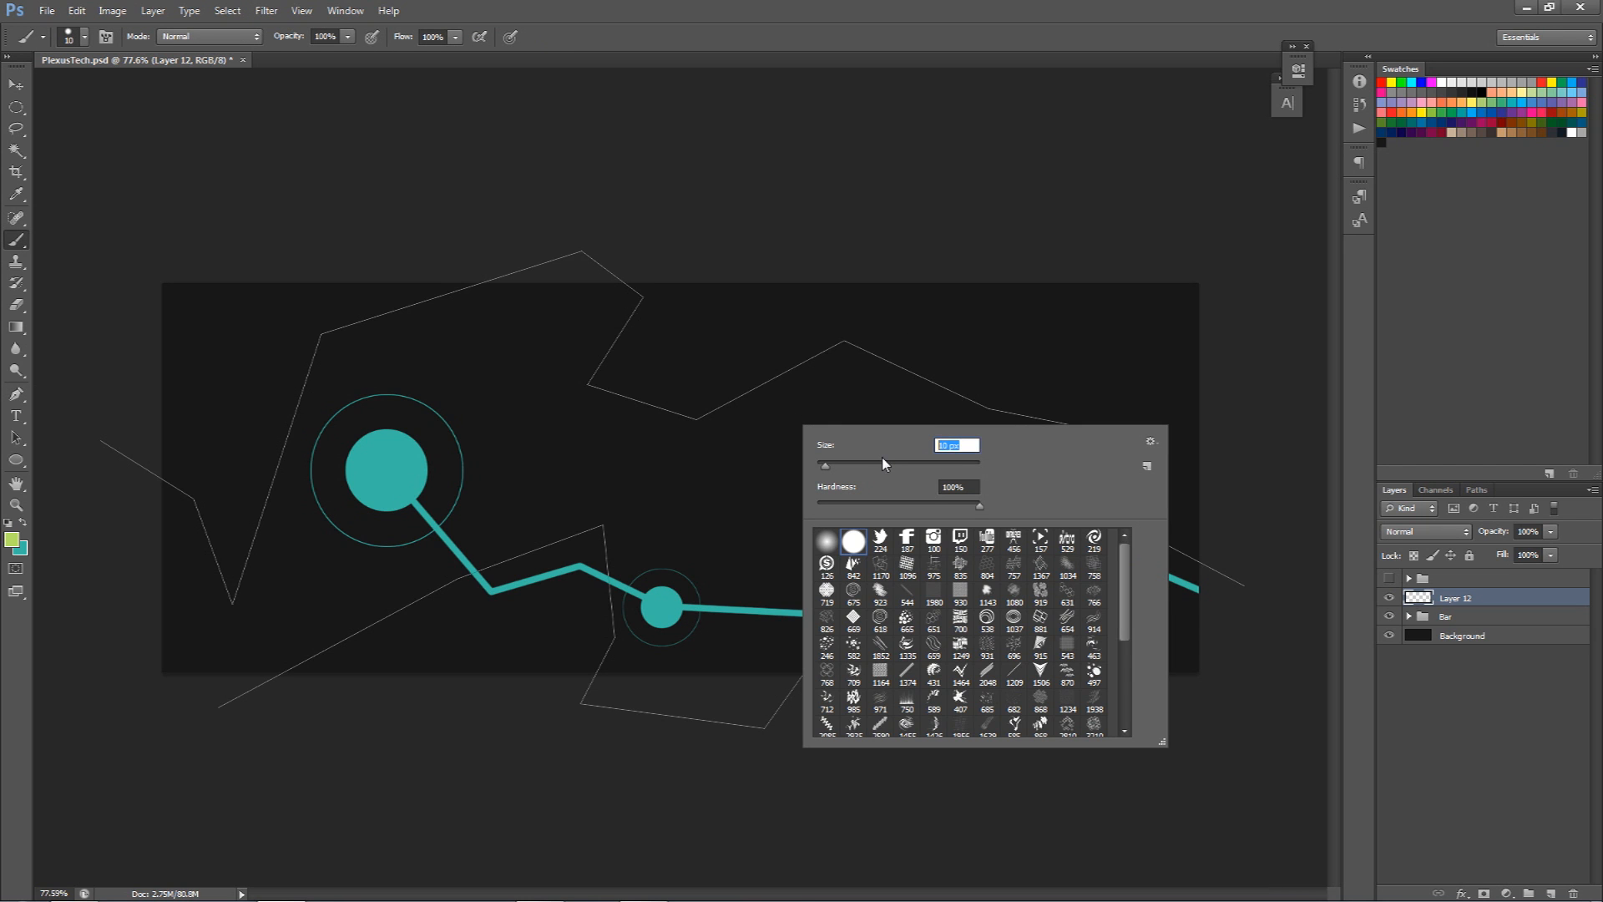
pyautogui.write('3')
pyautogui.press('Return')
pyautogui.press('p')
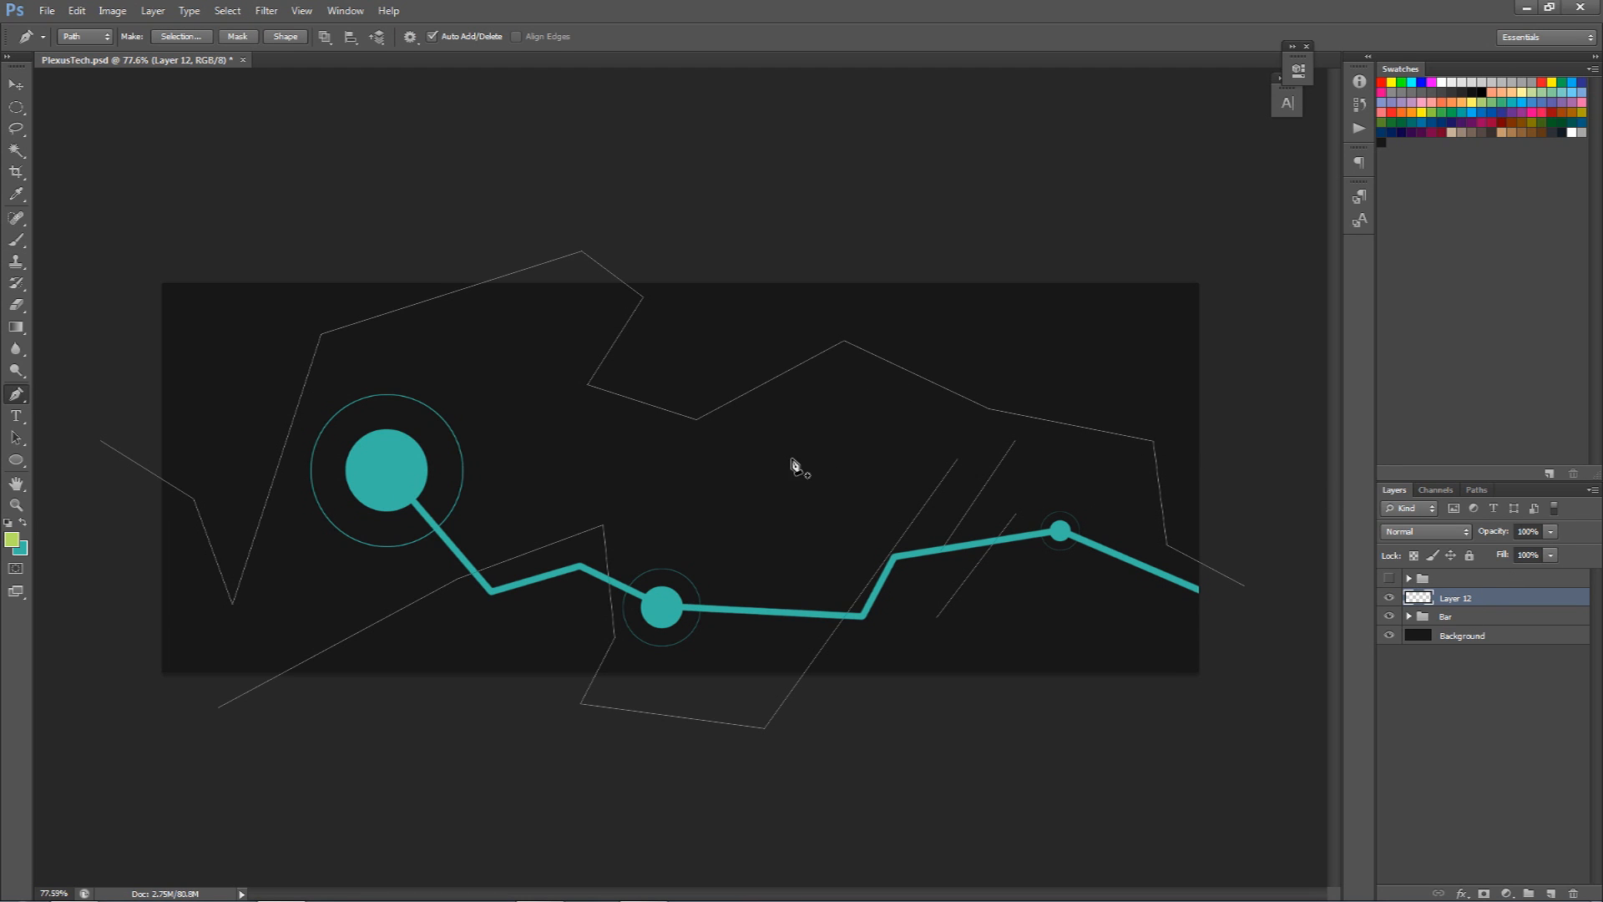
# Stroke all the drawn paths with the Brush on the empty layer above the Bar group, and delete the paths.
pyautogui.rightClick(790, 459)
pyautogui.click(843, 575)
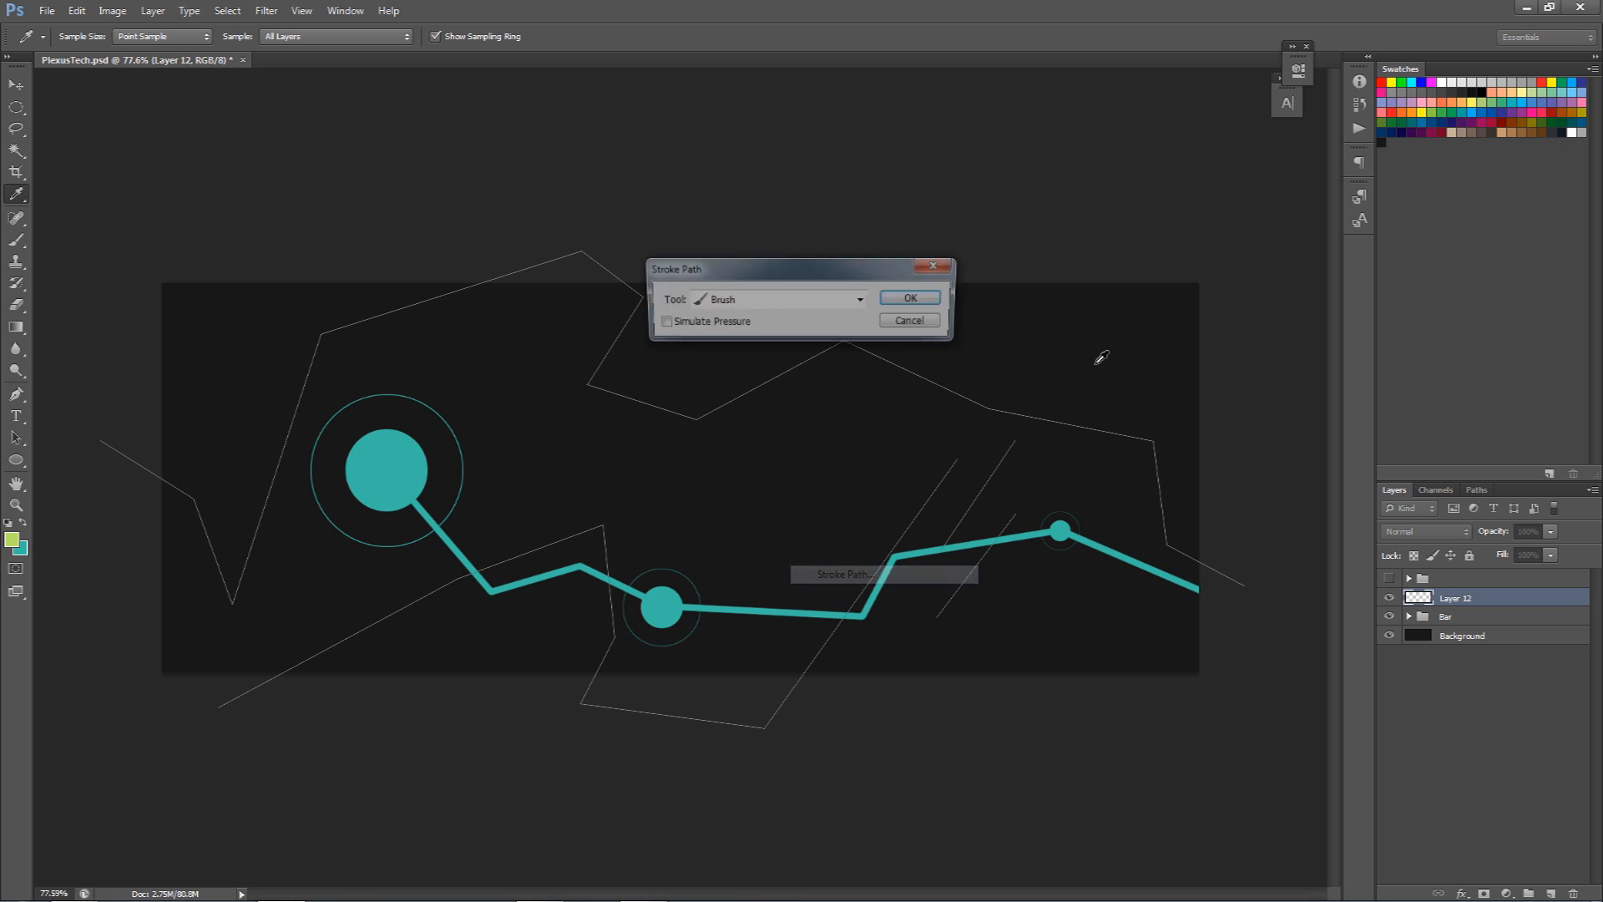
pyautogui.click(919, 304)
pyautogui.rightClick(966, 344)
pyautogui.click(1024, 372)
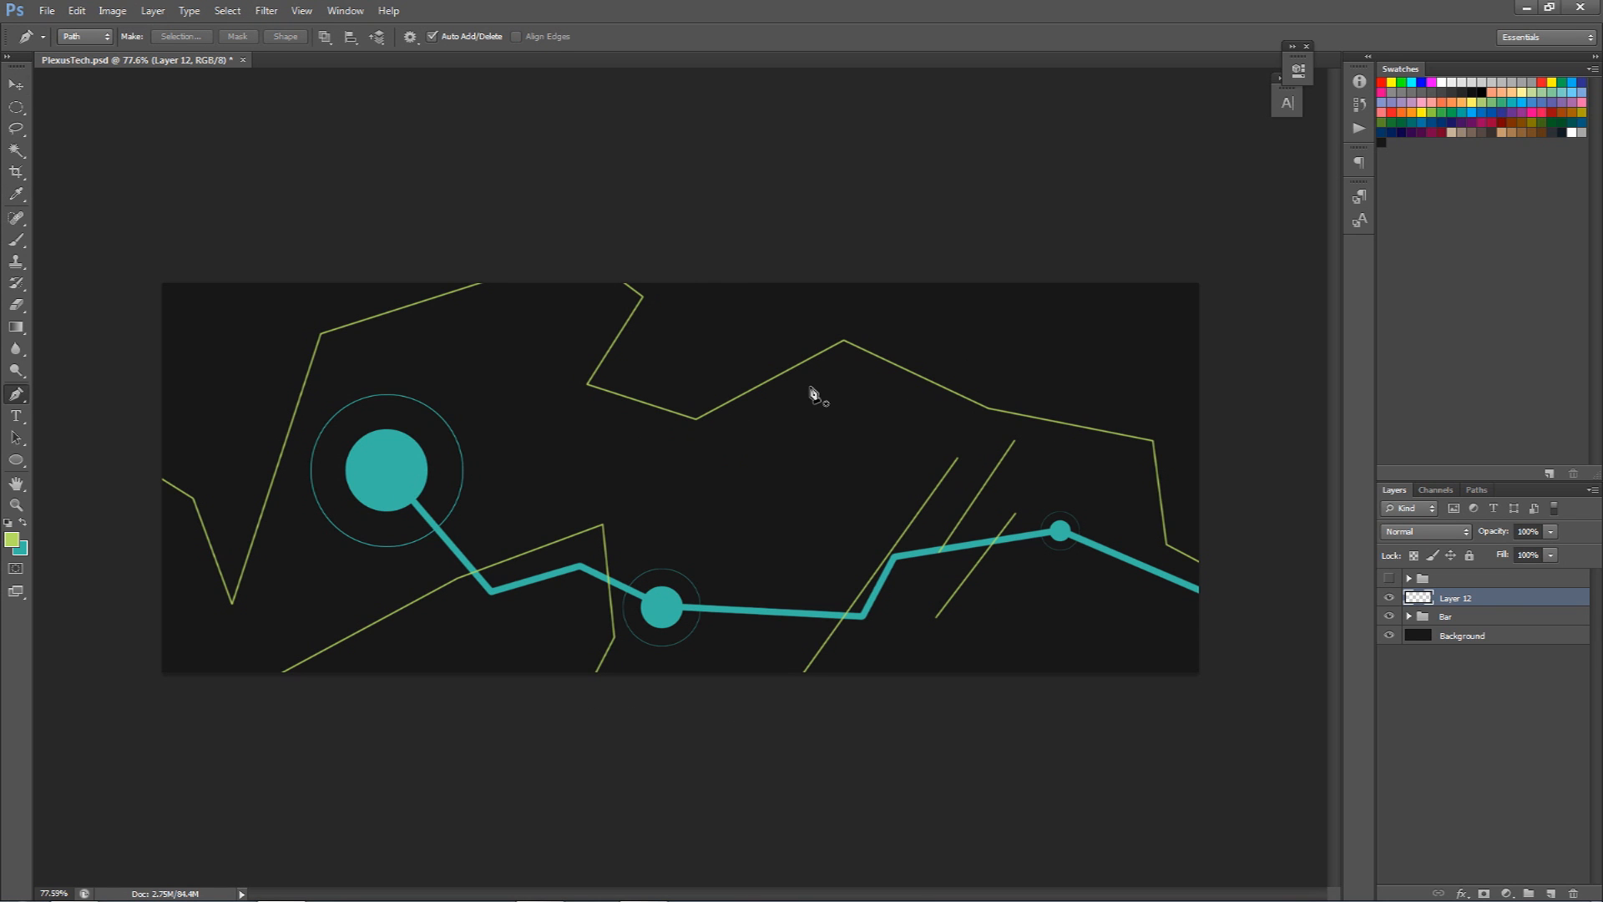
# Briefly show the hidden top group to compare the work with the finished banner, and hide it again.
pyautogui.press('v')
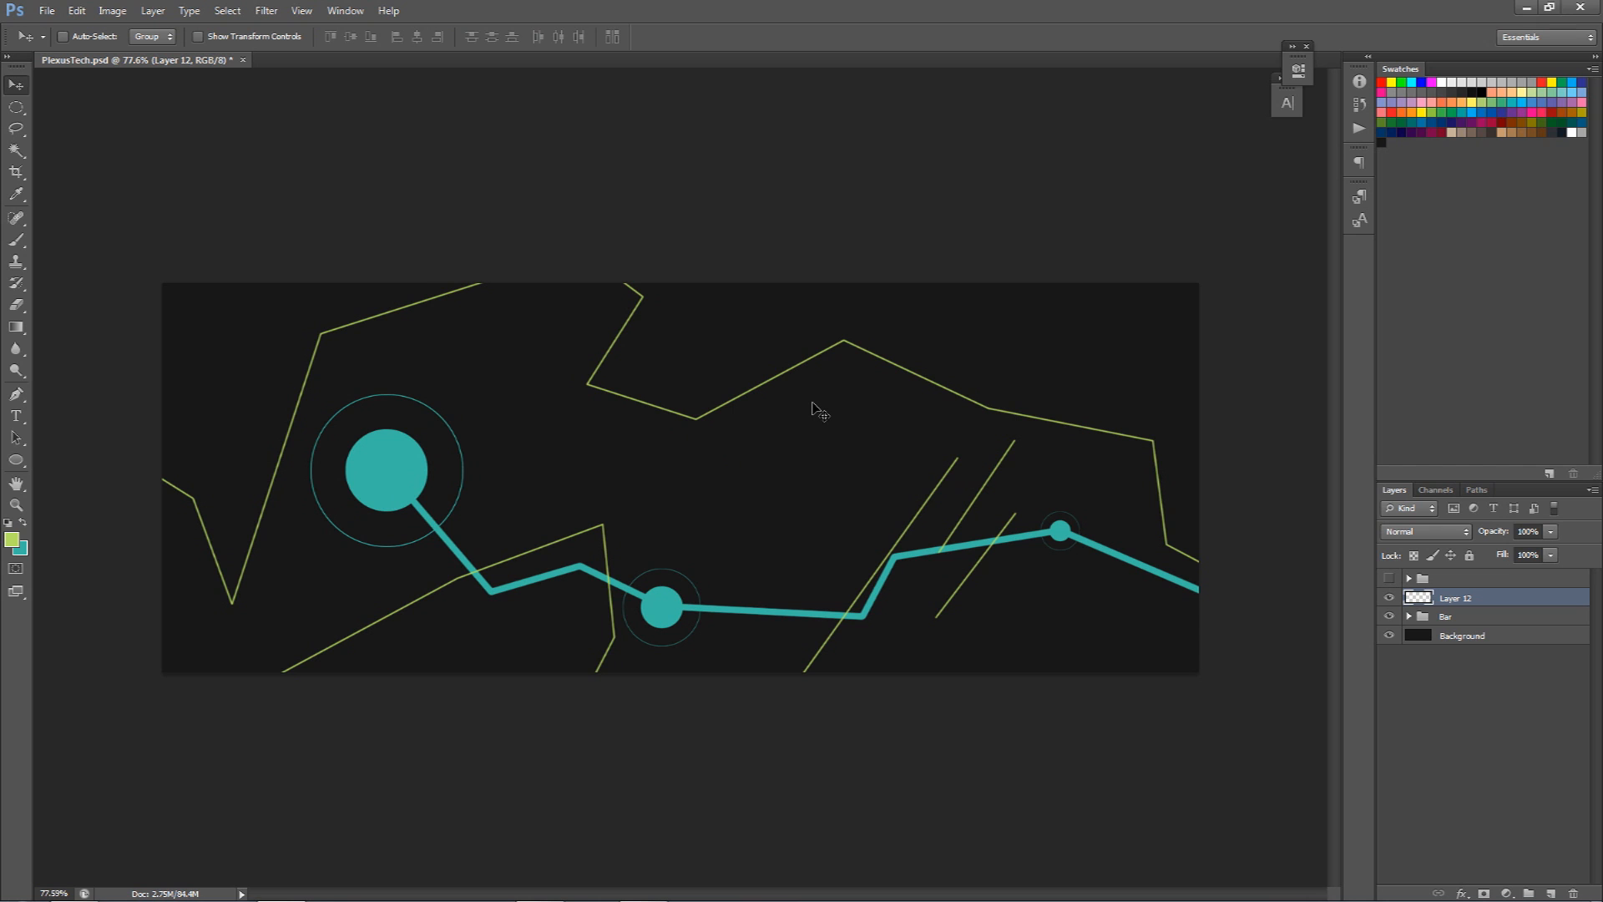
pyautogui.click(1388, 578)
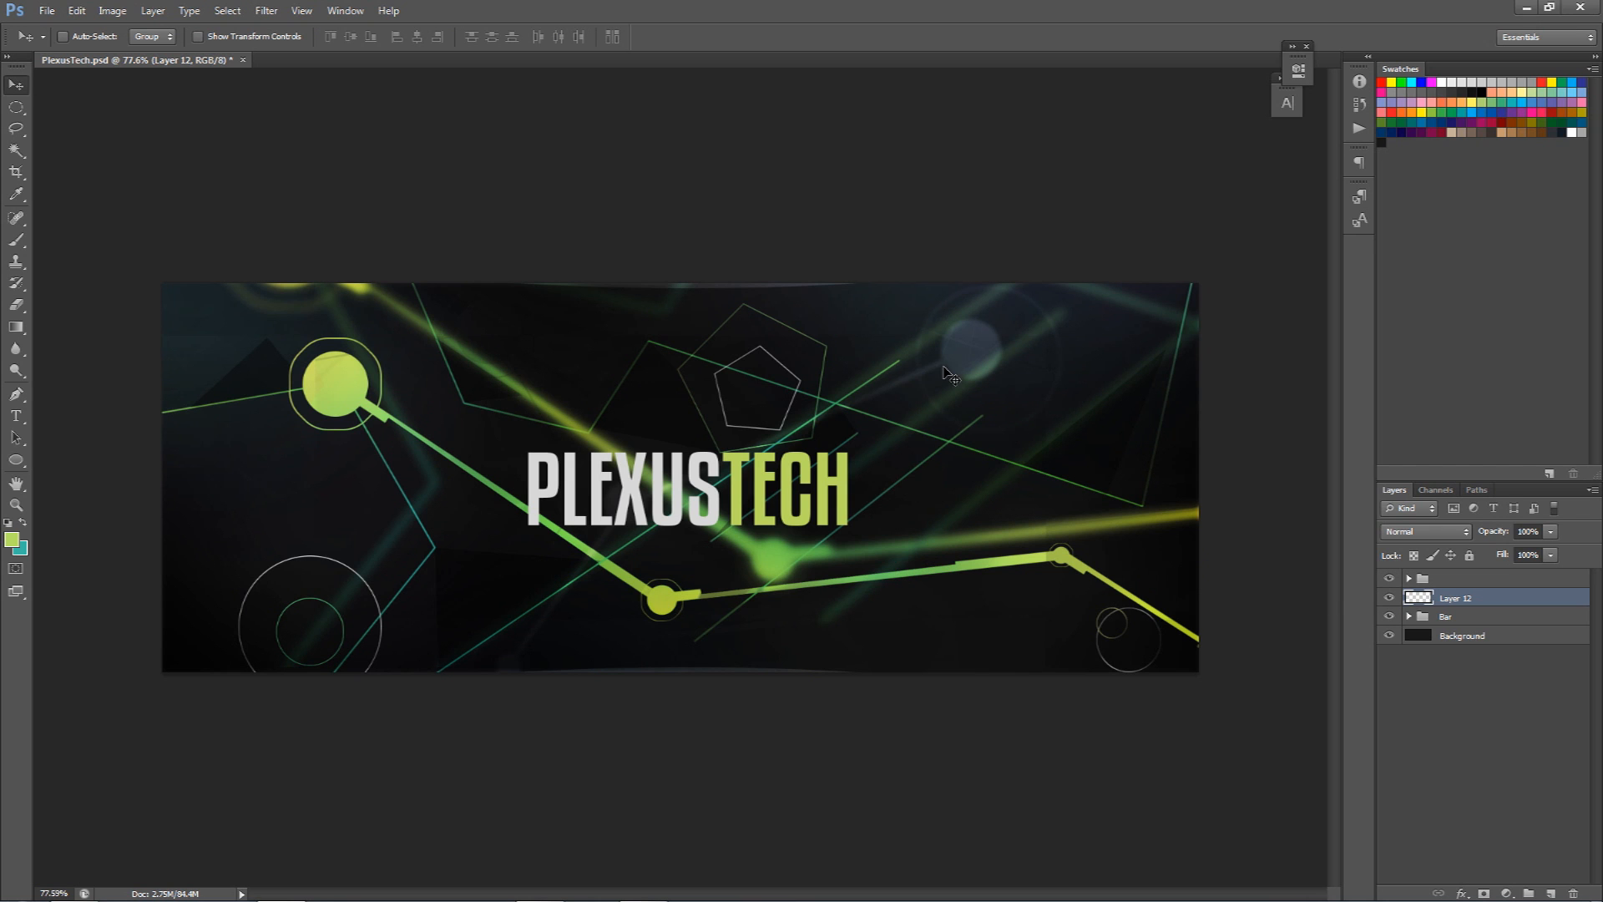
pyautogui.click(1389, 578)
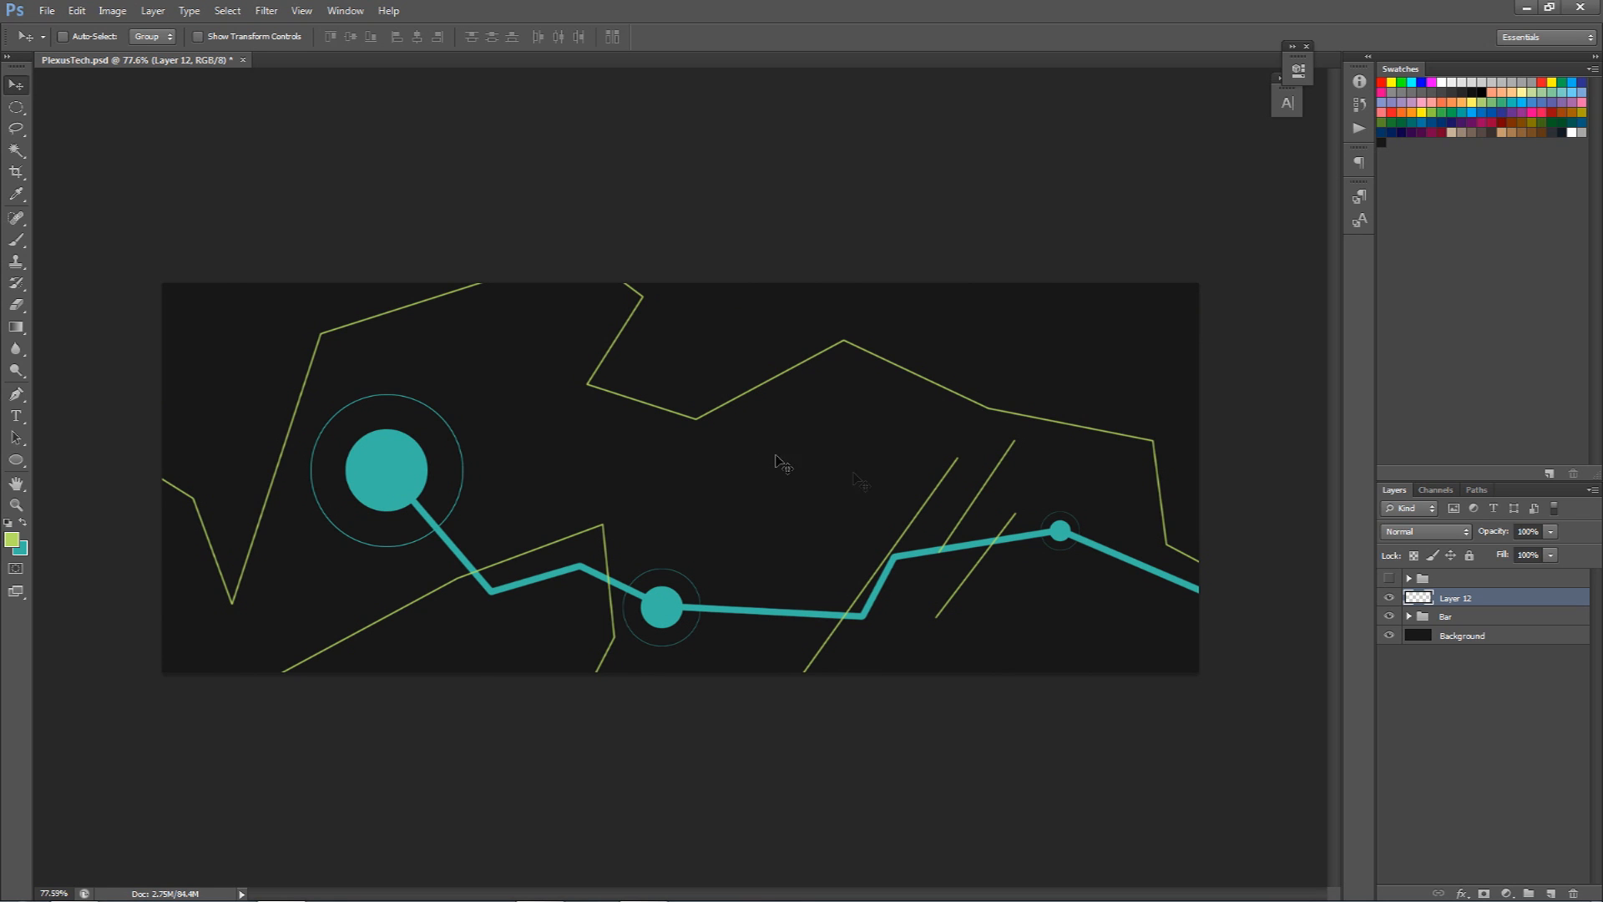
# Draw a five-sided polygon about 260 px wide on a new layer at the banner's upper middle.
pyautogui.click(1550, 892)
pyautogui.click(16, 459)
pyautogui.click(103, 503)
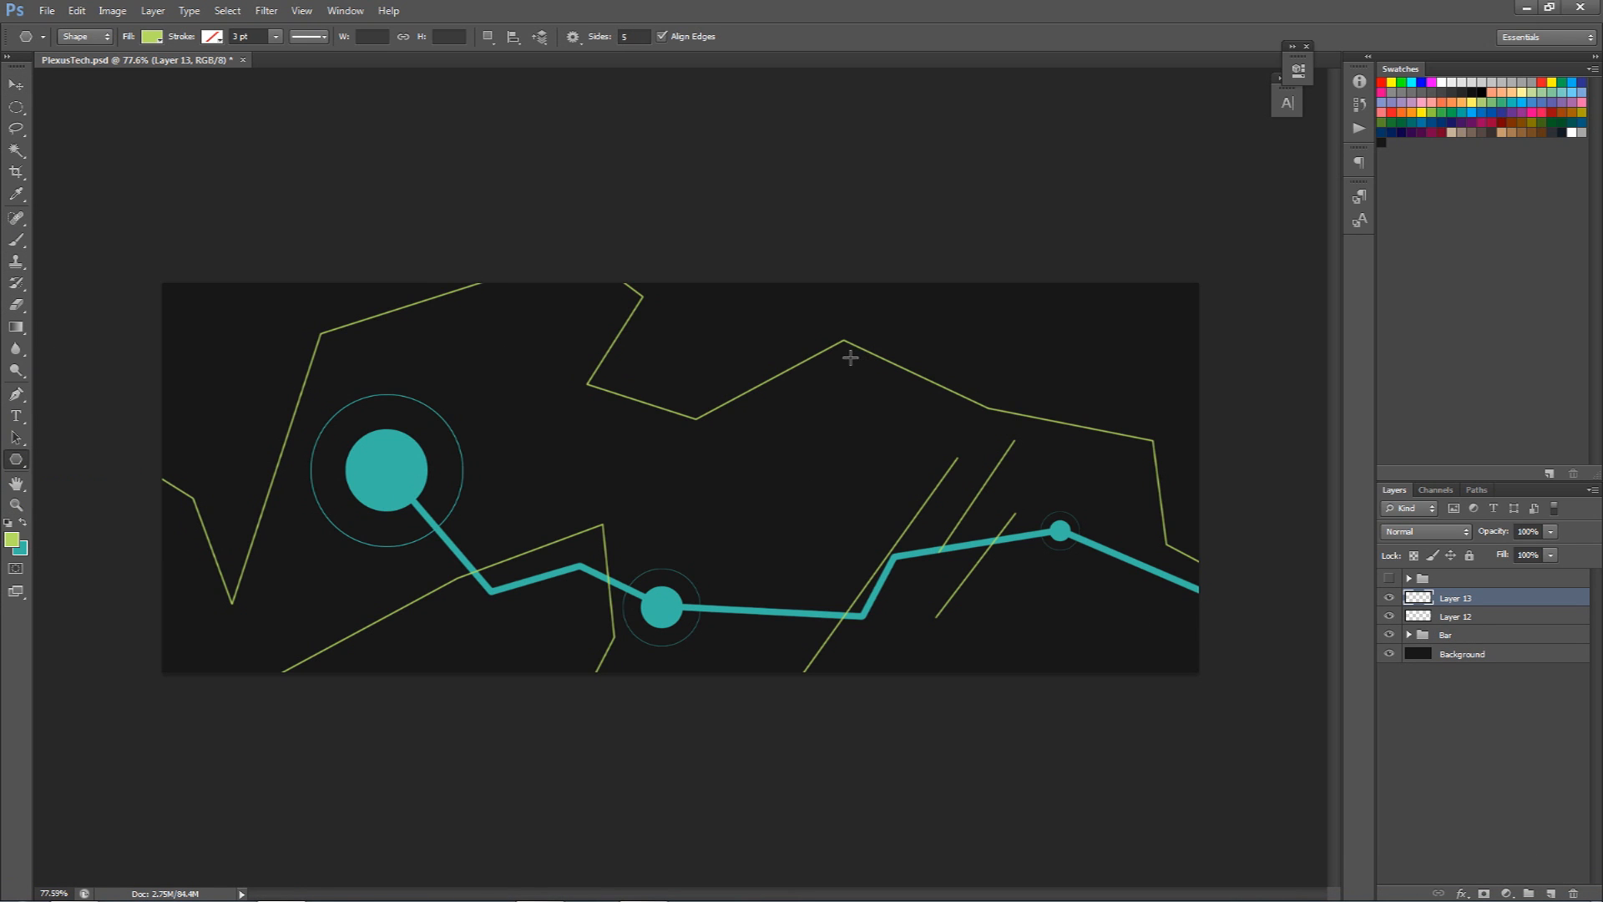
pyautogui.moveTo(751, 334)
pyautogui.mouseDown()
pyautogui.moveTo(823, 421)
pyautogui.moveTo(818, 403)
pyautogui.mouseUp()
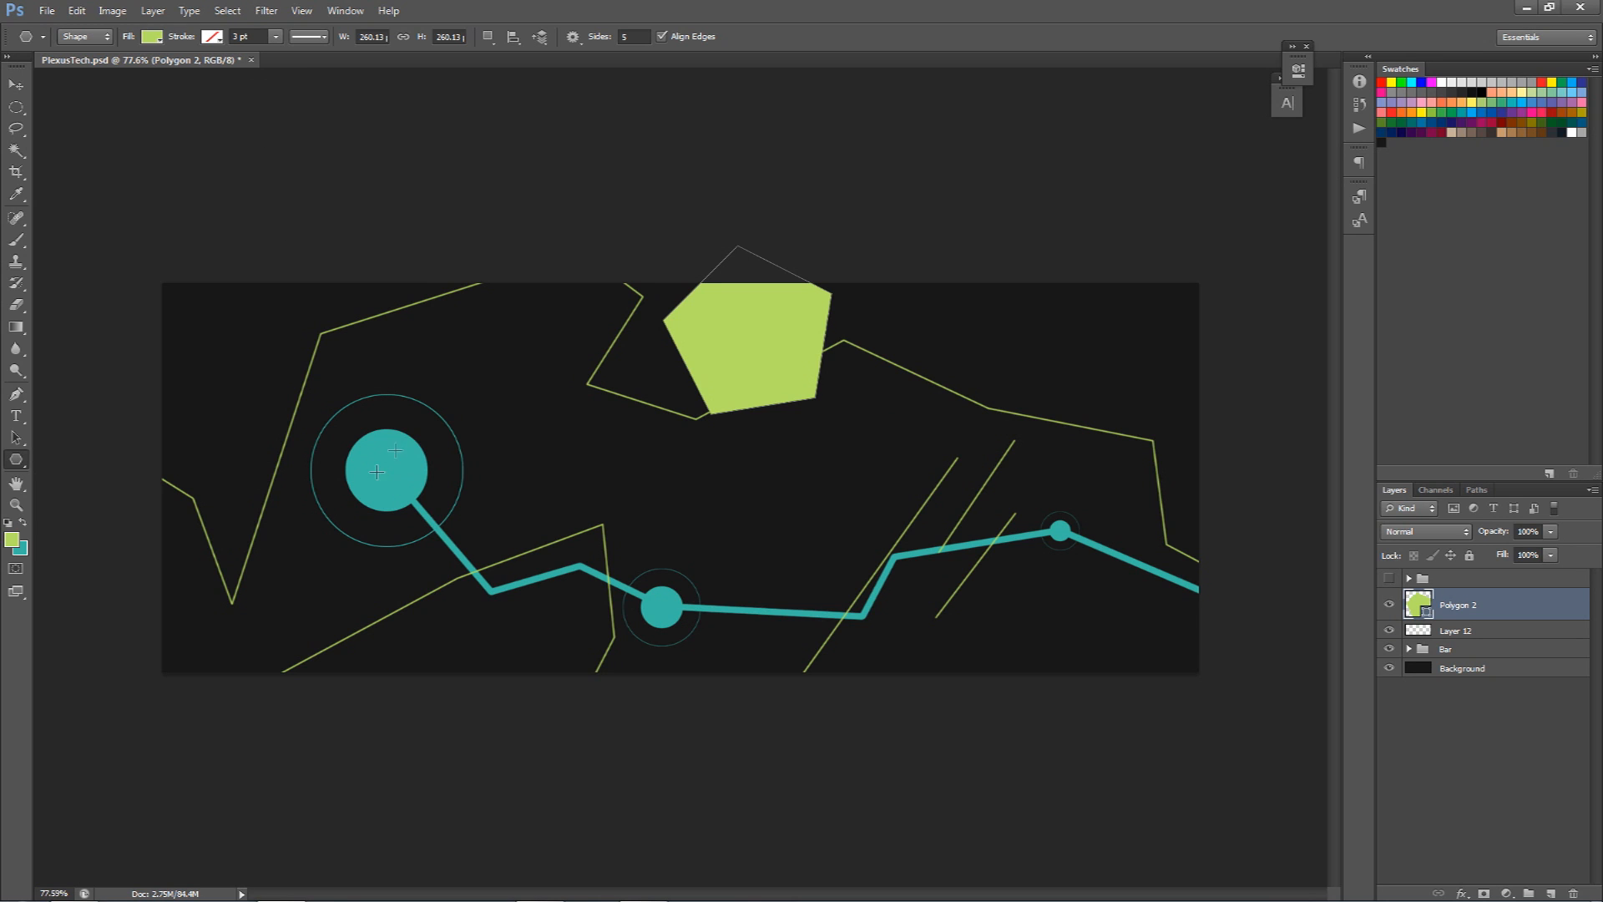
# Turn the pentagon into an outline with no fill and a green 0.2 pt stroke.
pyautogui.click(152, 37)
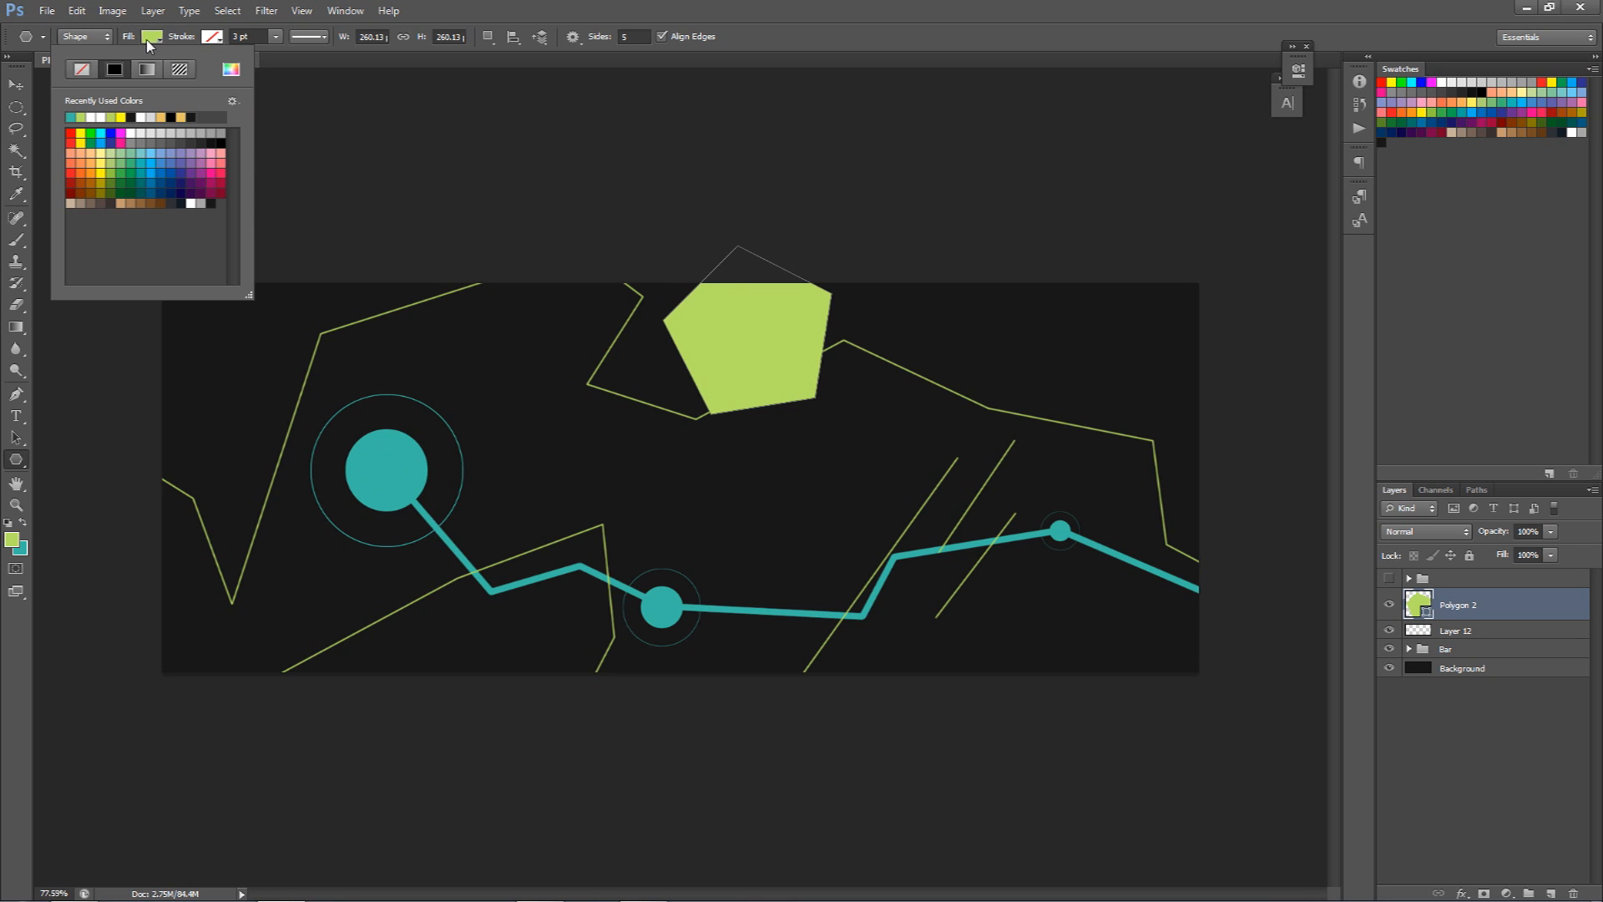
pyautogui.click(83, 69)
pyautogui.click(212, 37)
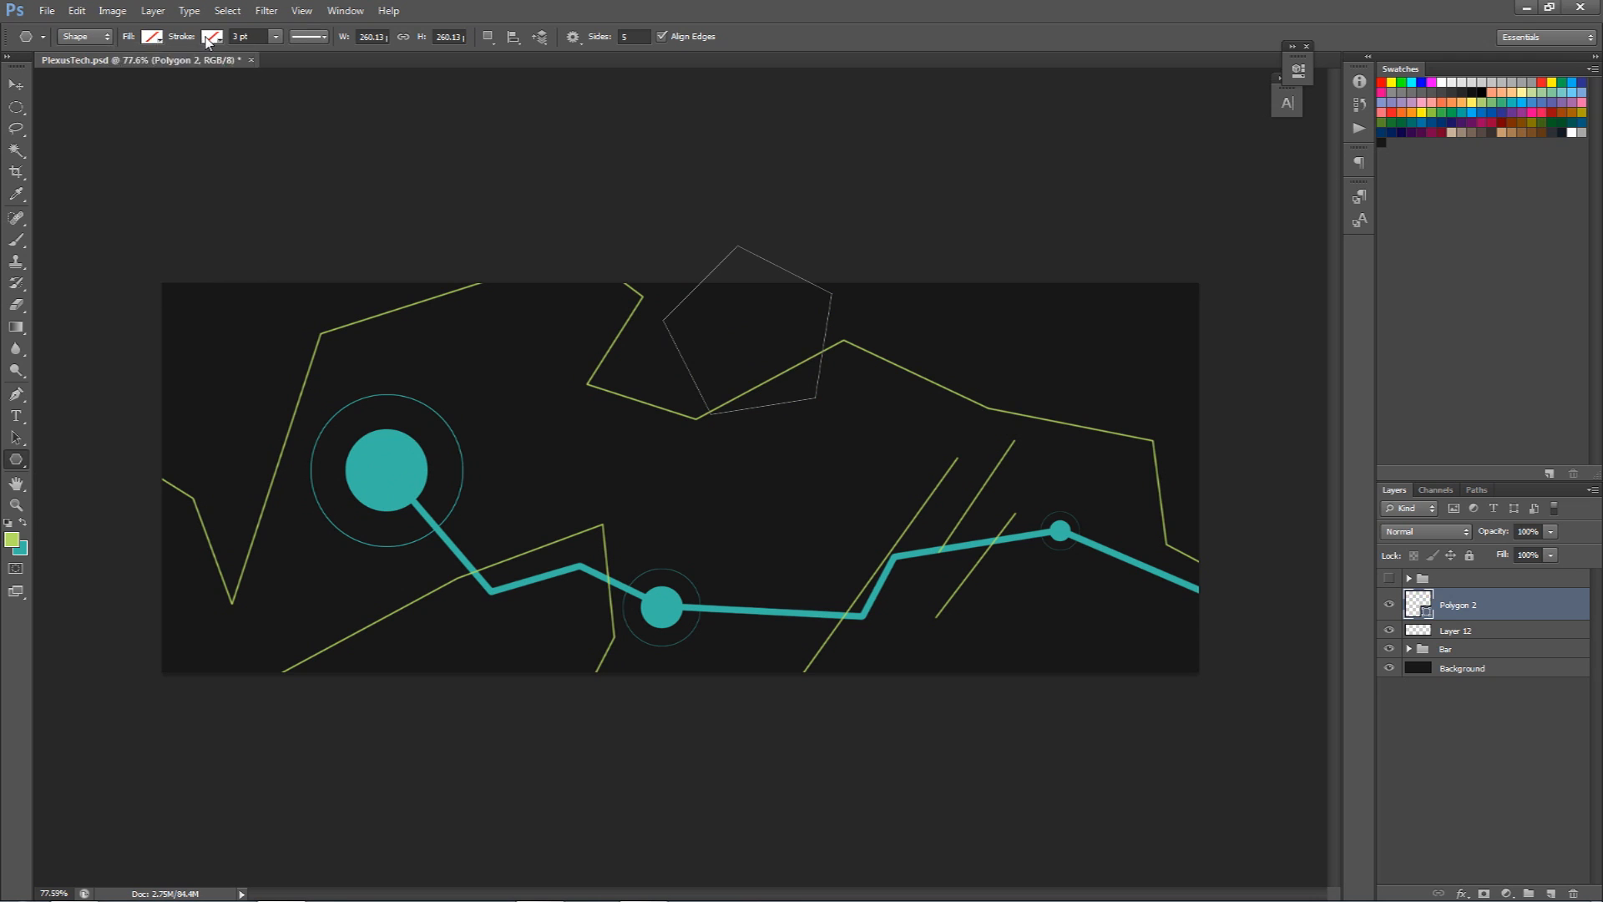
pyautogui.click(144, 117)
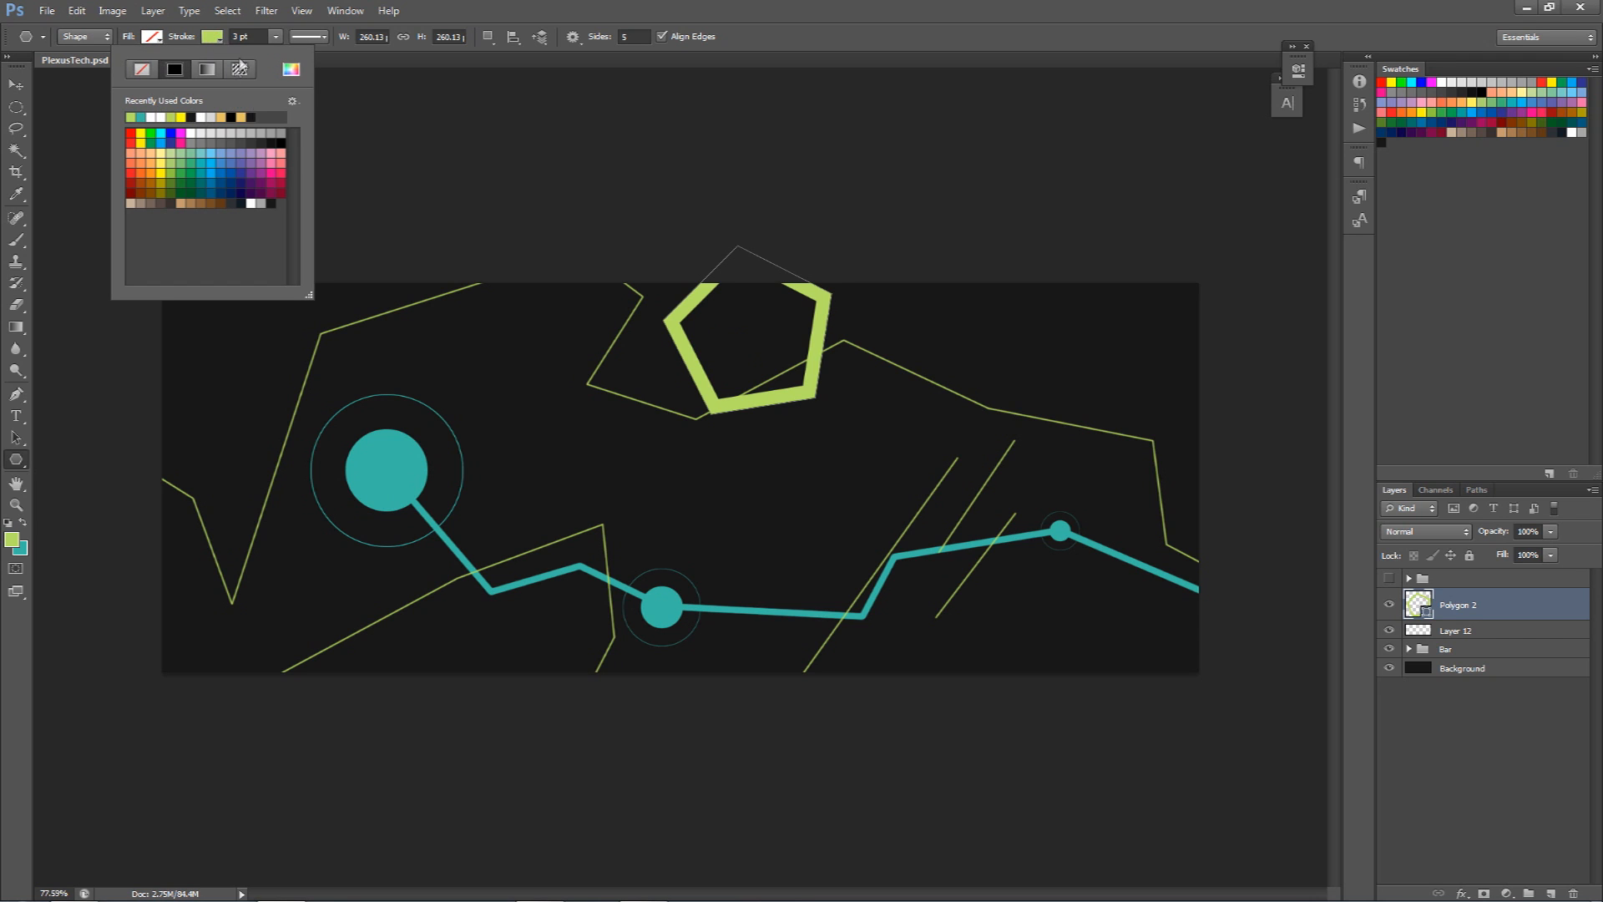
pyautogui.click(252, 35)
pyautogui.write('.2')
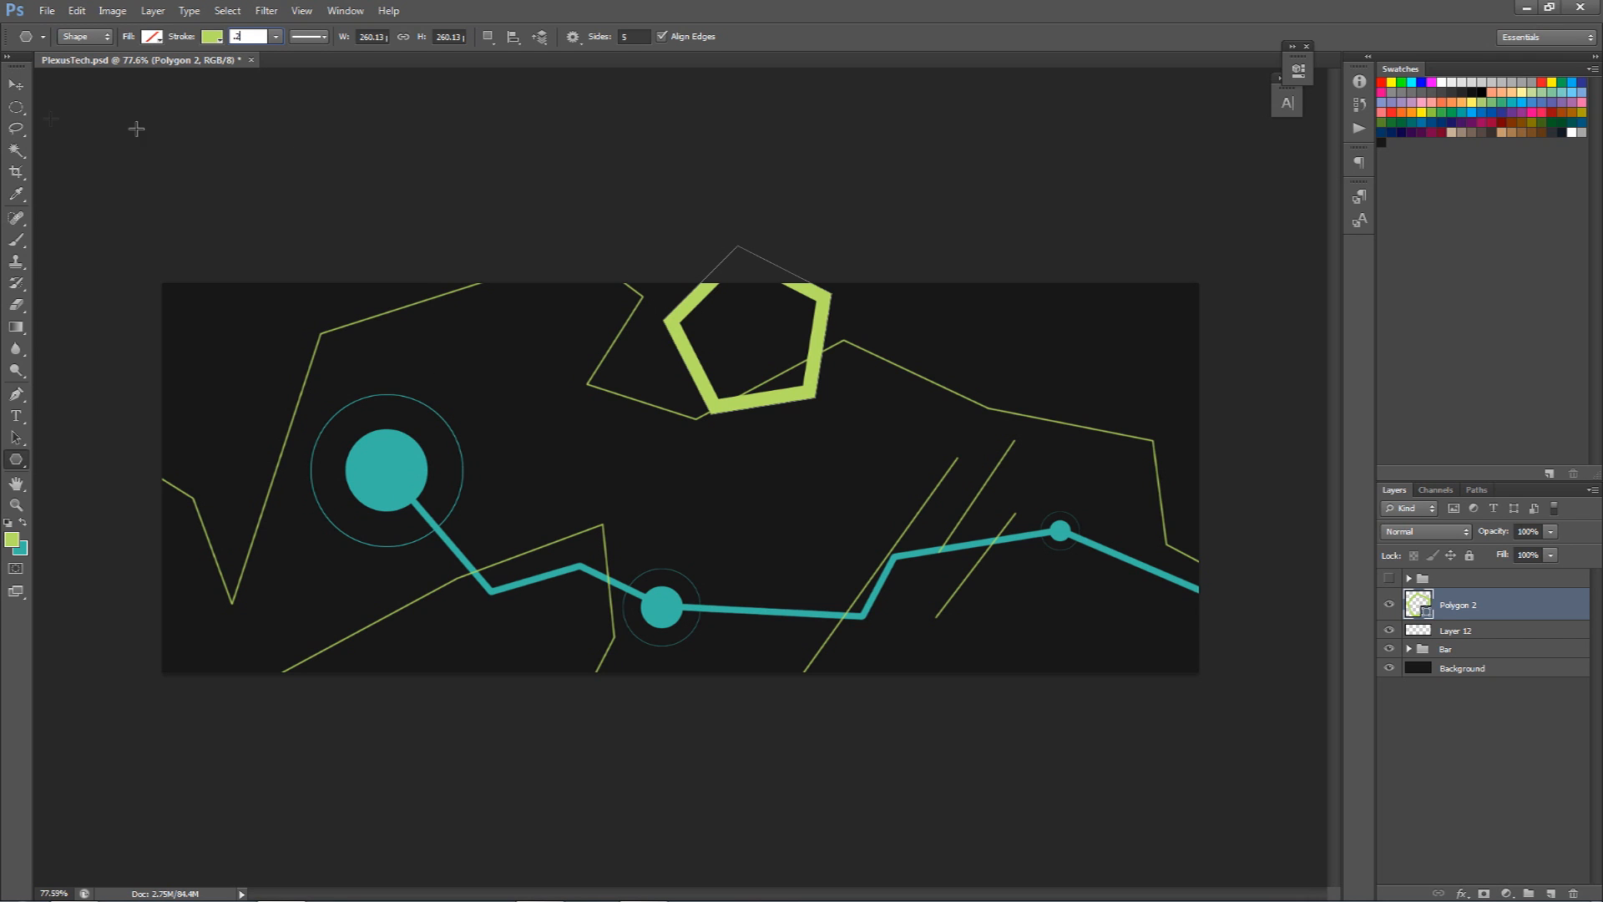
pyautogui.press('Return')
# Shrink and rotate the outlined pentagon and place it fully inside the banner's upper middle.
pyautogui.click(16, 84)
pyautogui.moveTo(765, 366); pyautogui.dragTo(762, 424)
pyautogui.hotkey('ctrl', 't')
pyautogui.moveTo(834, 303); pyautogui.dragTo(782, 349)
pyautogui.moveTo(798, 335); pyautogui.dragTo(859, 382)
pyautogui.press('Return')
pyautogui.moveTo(858, 444); pyautogui.dragTo(872, 406)
# Add a smaller, rotated copy inside the pentagon and shift both pentagons slightly to the right.
pyautogui.hotkey('ctrl', 'j')
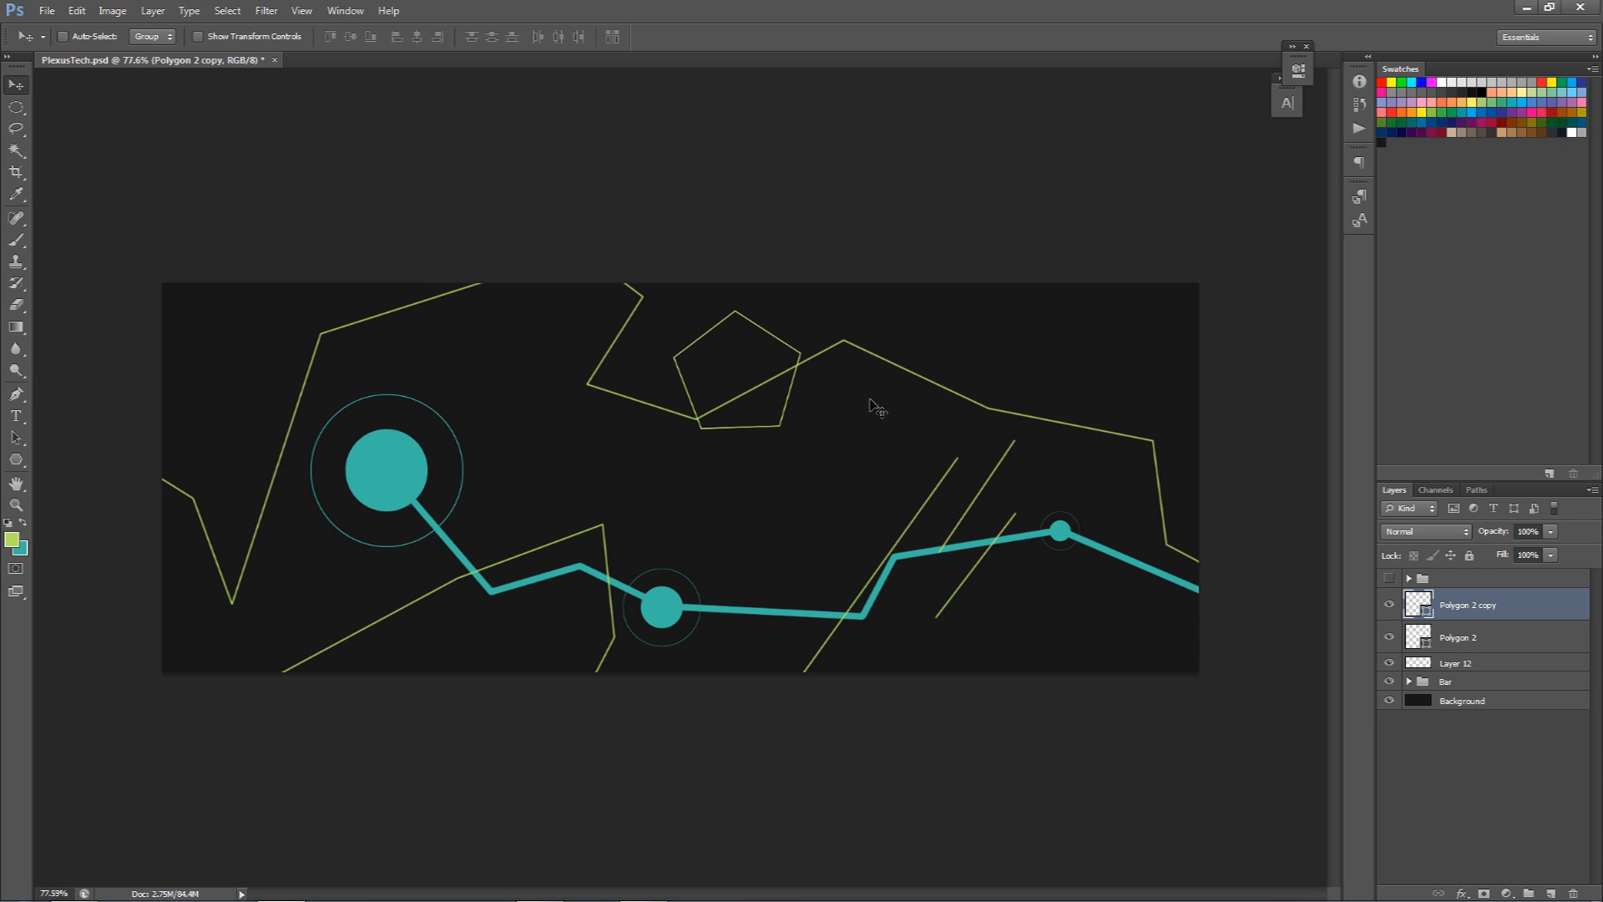
pyautogui.hotkey('ctrl', 't')
pyautogui.moveTo(798, 314); pyautogui.dragTo(739, 396)
pyautogui.press('Return')
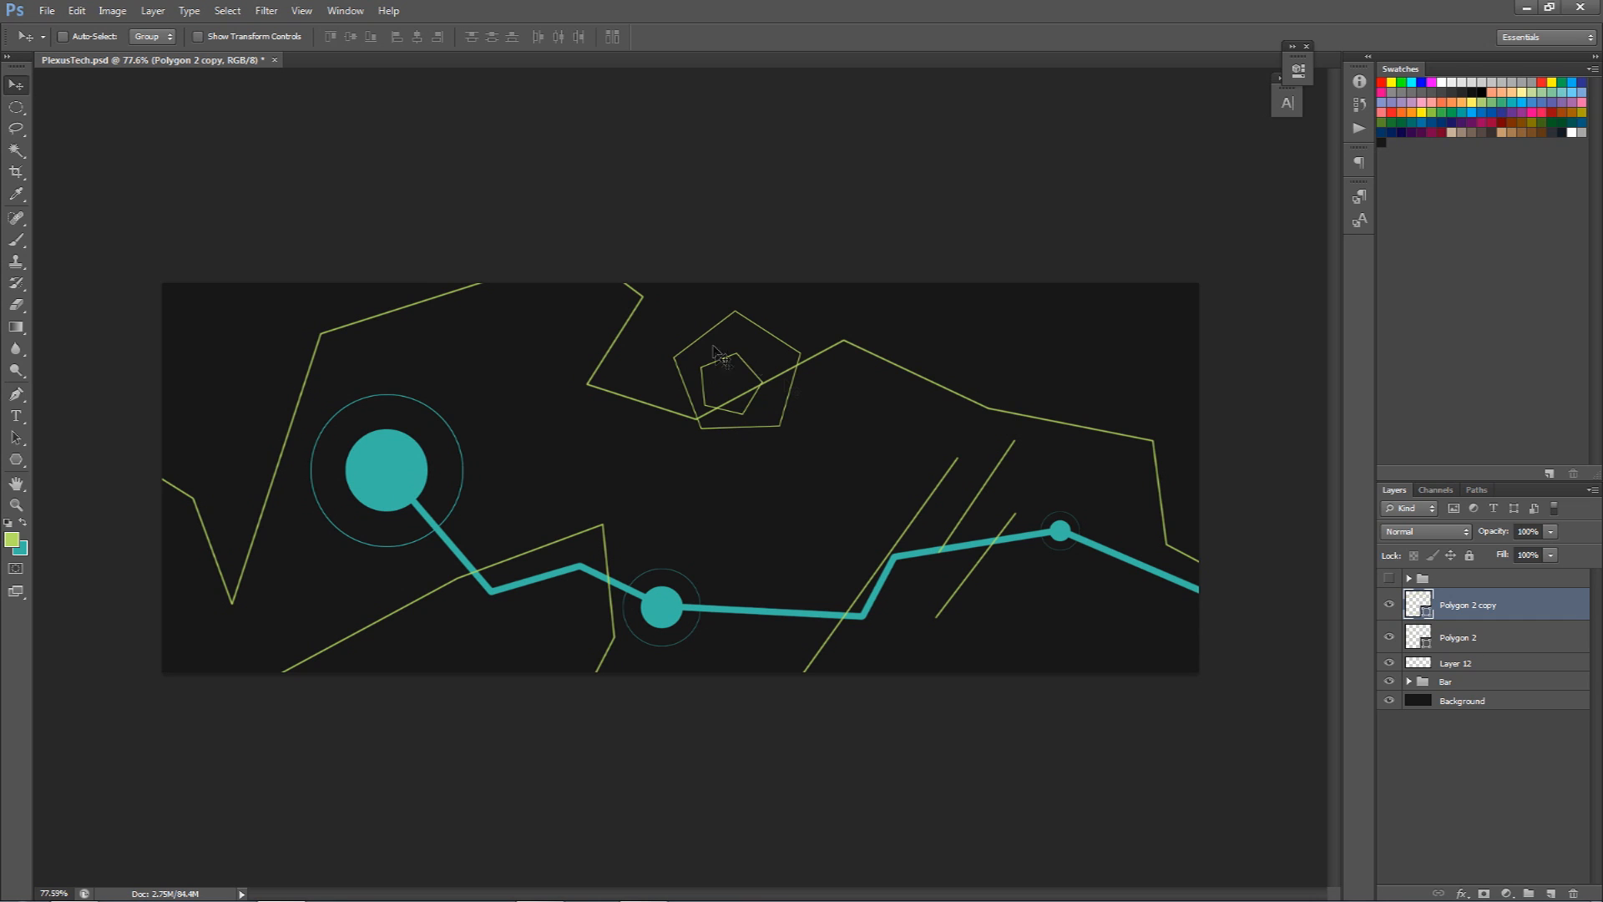
pyautogui.keyDown('shift'); pyautogui.click(1462, 637); pyautogui.keyUp('shift')
pyautogui.moveTo(817, 512); pyautogui.dragTo(890, 459)
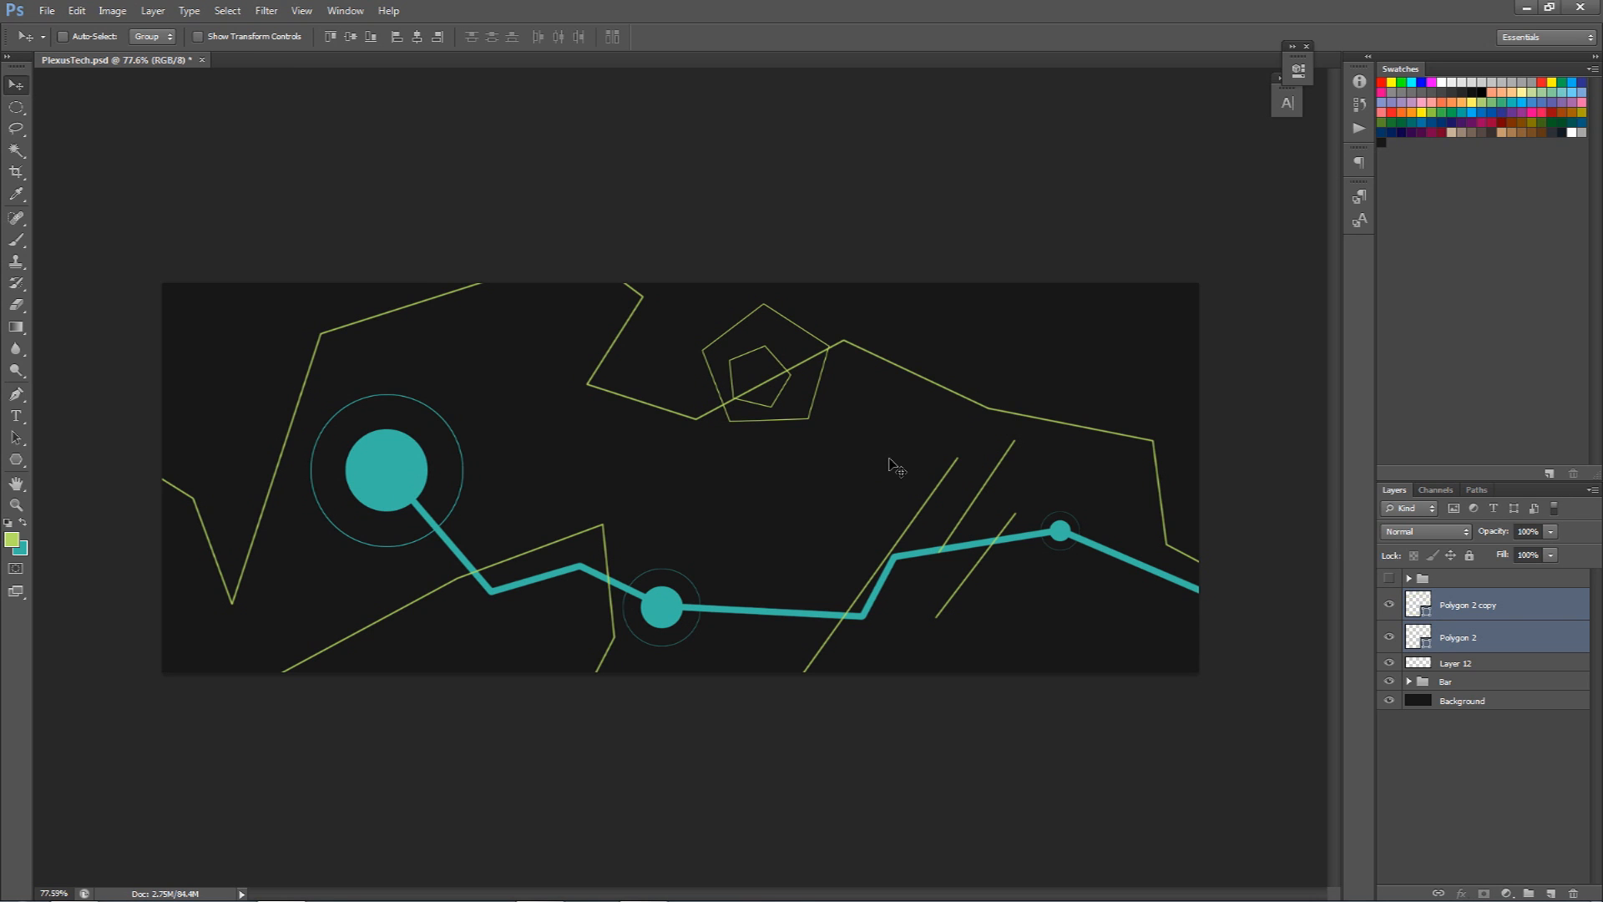
# Try to recolour the inner pentagon by sampling teal from the large circle as its shape colour.
pyautogui.click(1390, 639)
pyautogui.click(1390, 639)
pyautogui.doubleClick(1419, 604)
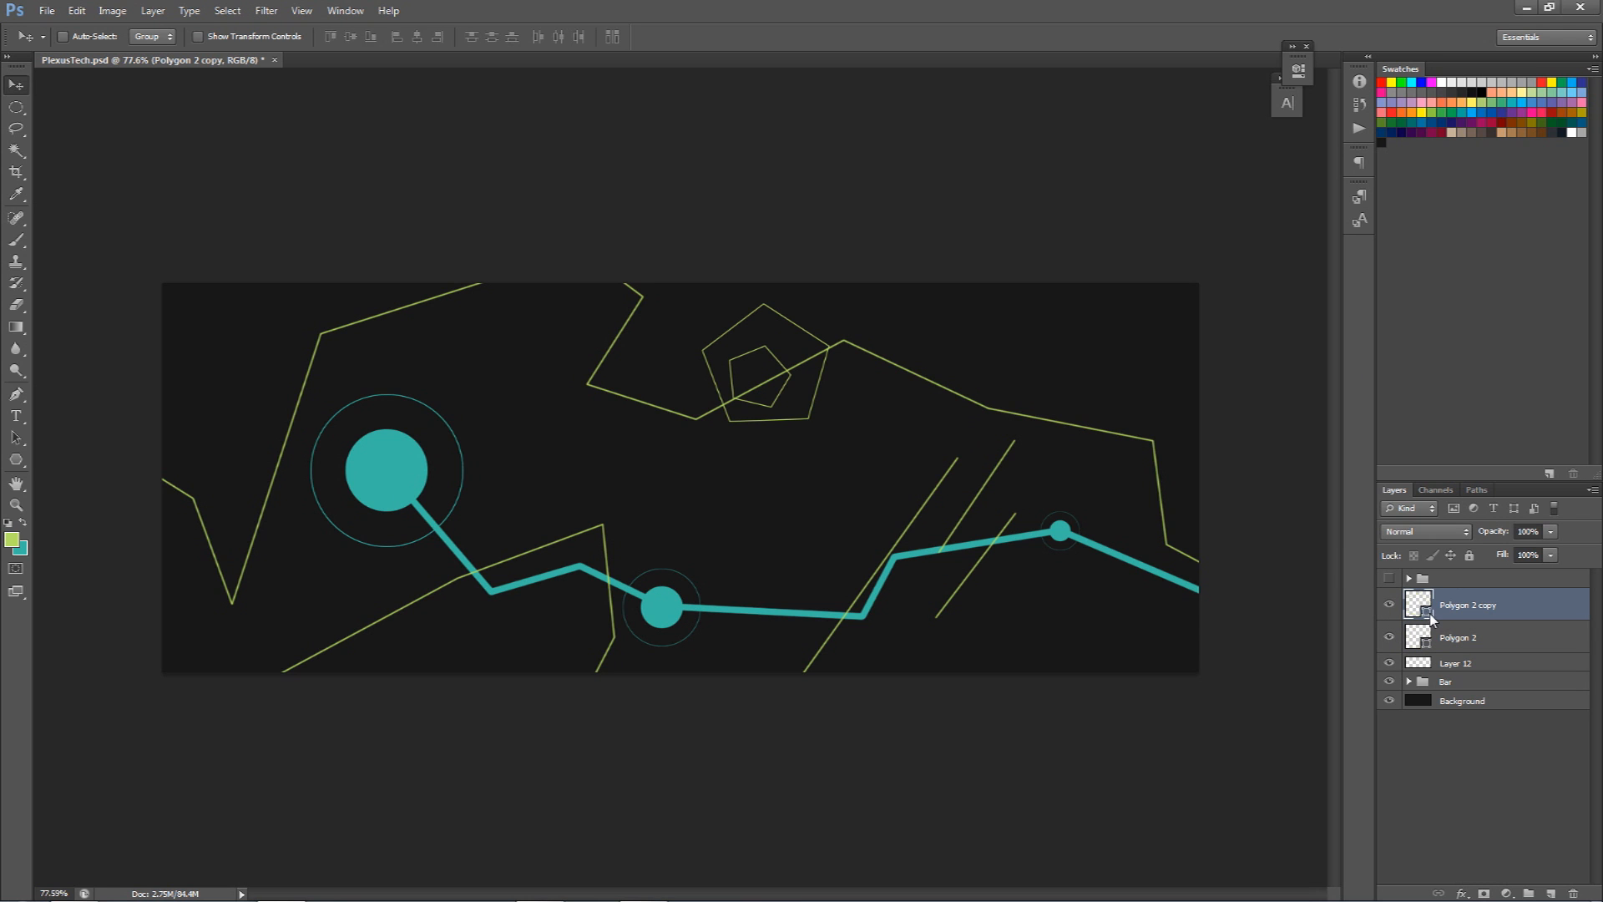
pyautogui.click(334, 459)
pyautogui.click(407, 466)
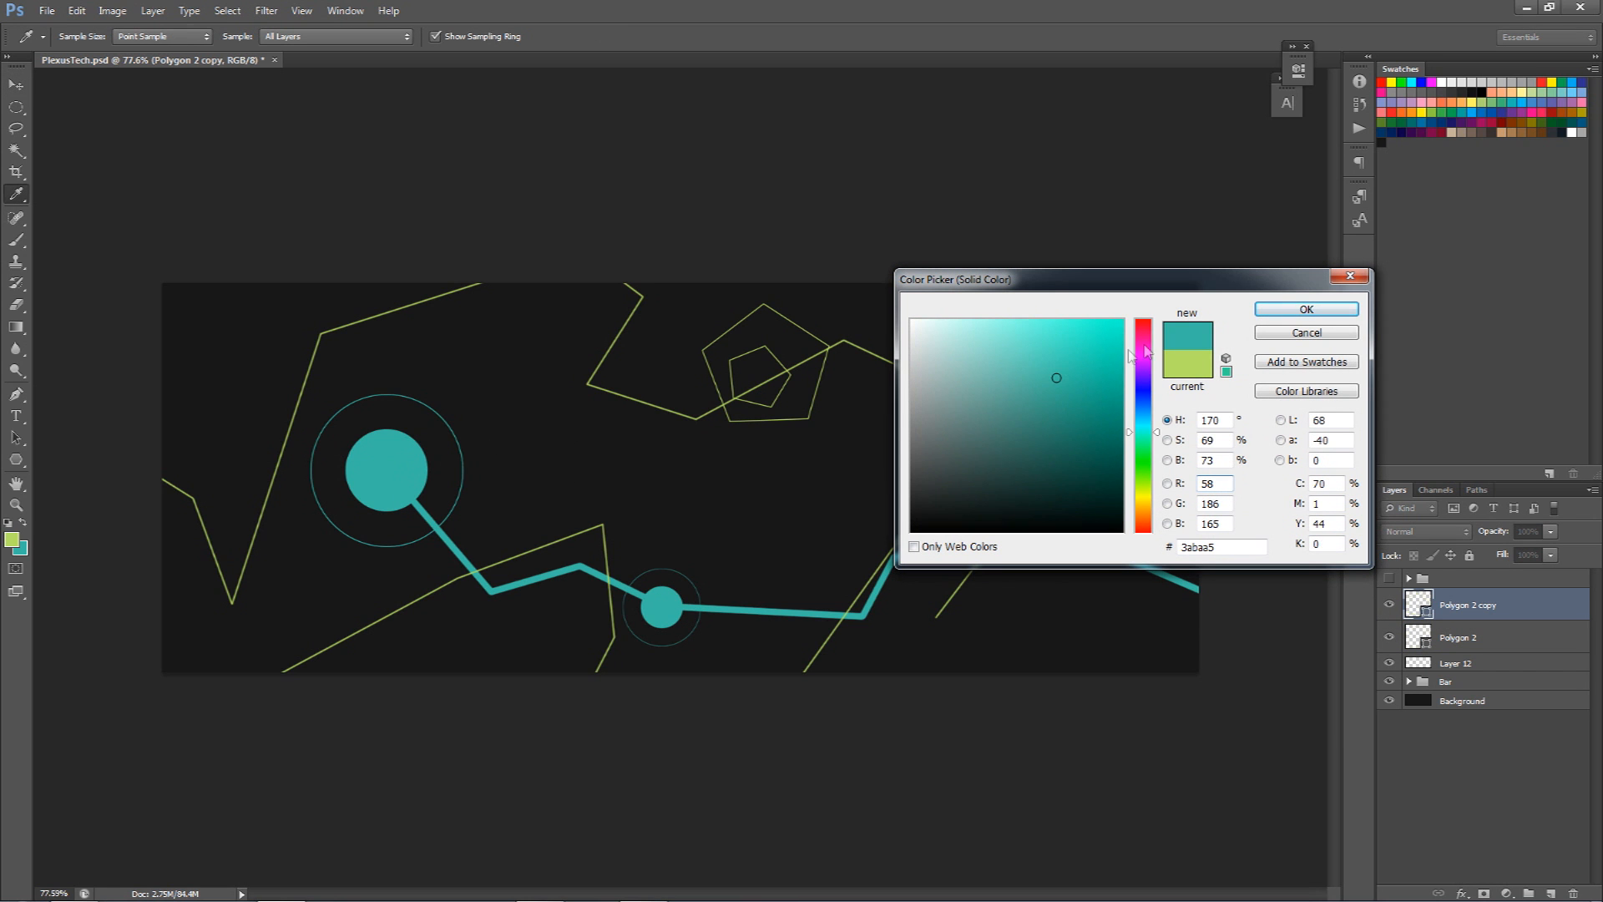
pyautogui.click(1304, 311)
# Apply a Color Overlay to the inner pentagon with the teal sampled from the large circle, and collapse its effects list.
pyautogui.doubleClick(1521, 601)
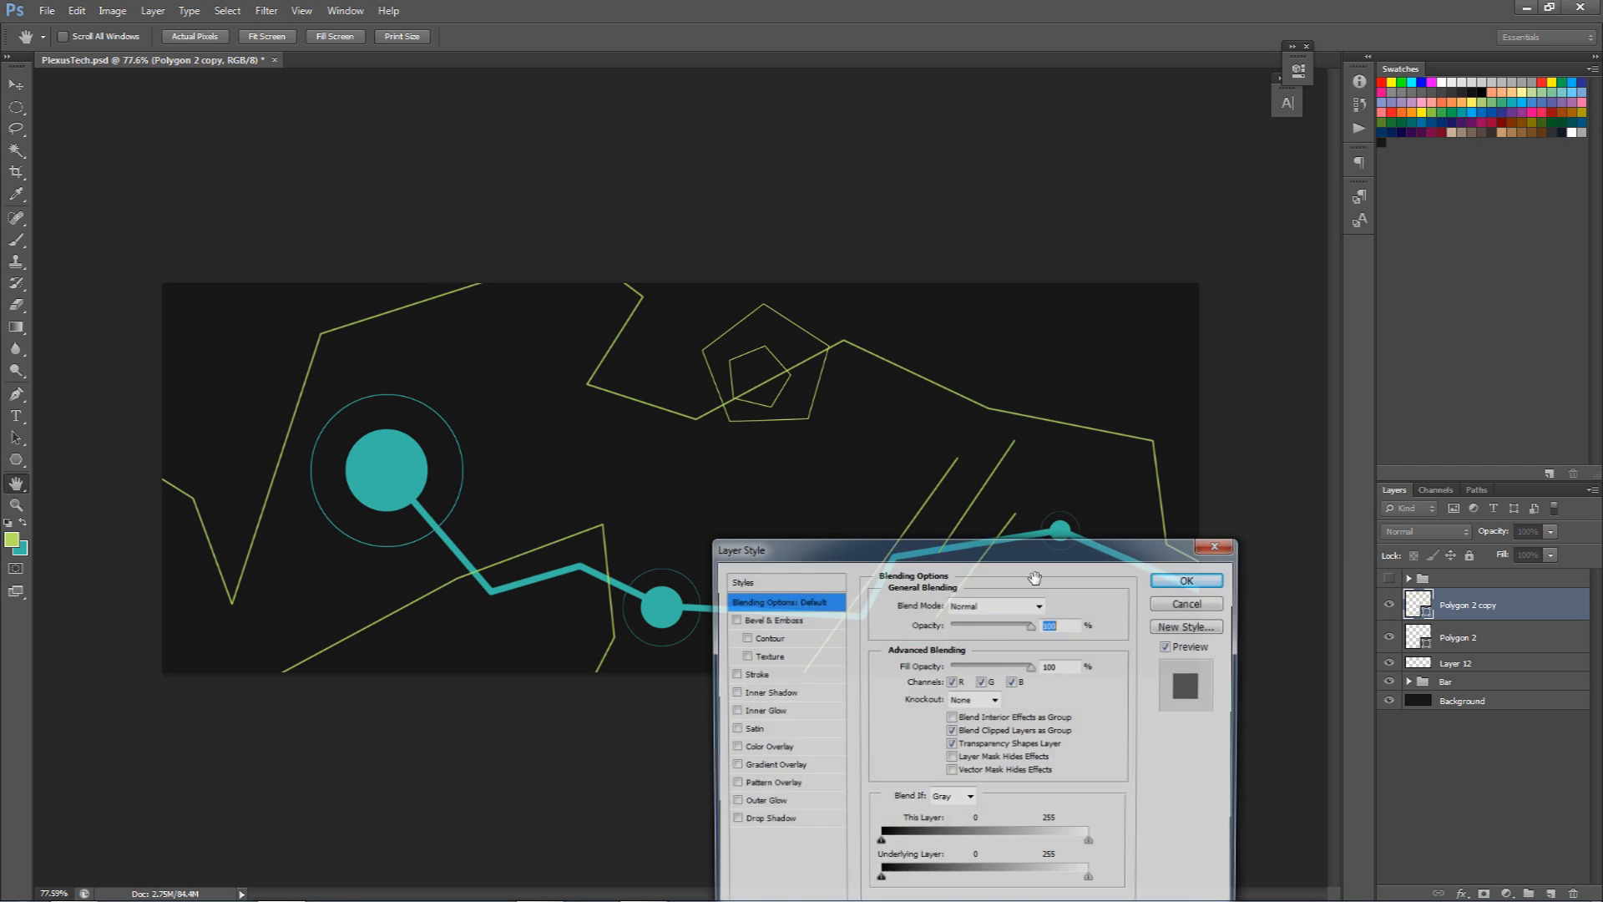
pyautogui.click(764, 747)
pyautogui.click(1055, 604)
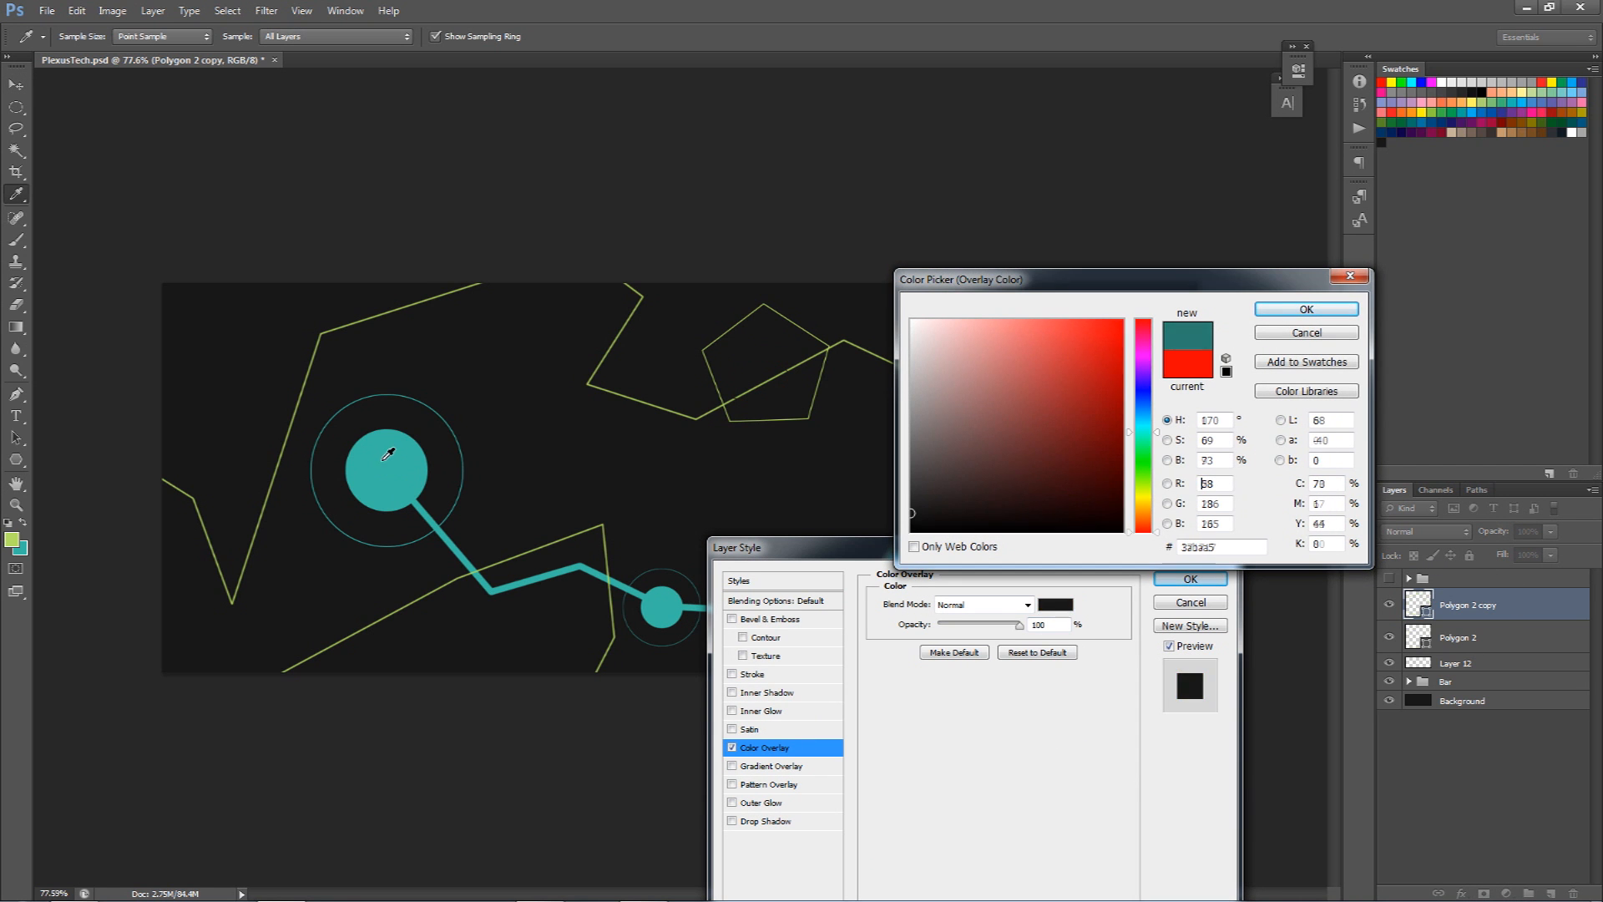
pyautogui.click(409, 467)
pyautogui.click(1301, 310)
pyautogui.click(1193, 580)
pyautogui.click(1583, 608)
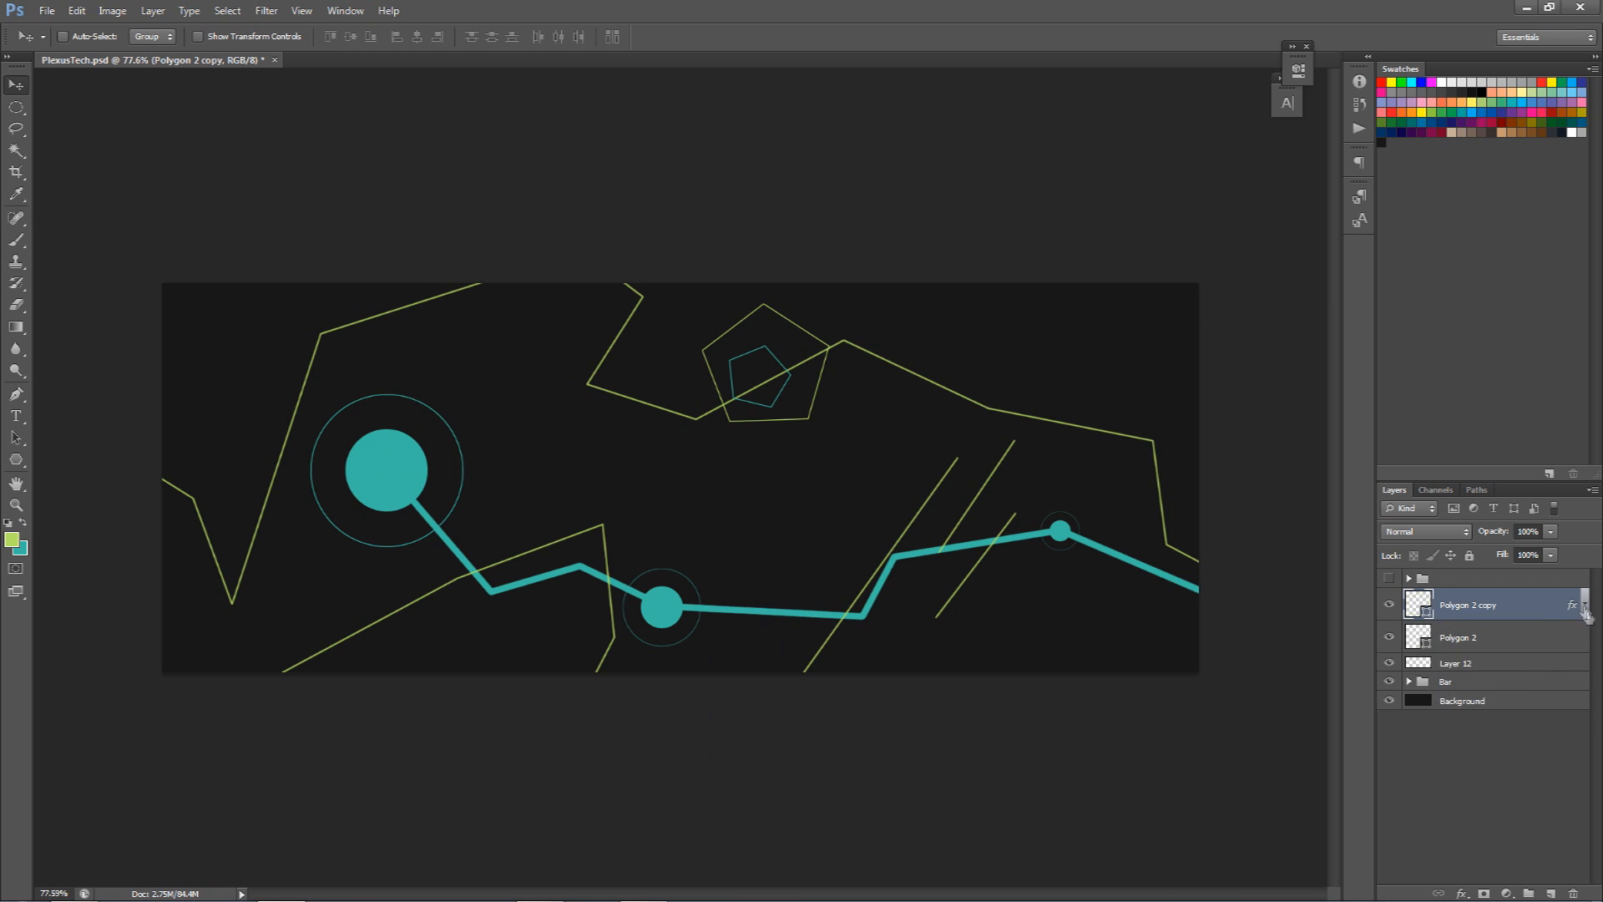
# Draw a square about 167 px wide on a new layer near the lower edge, left of the small circle.
pyautogui.click(15, 465)
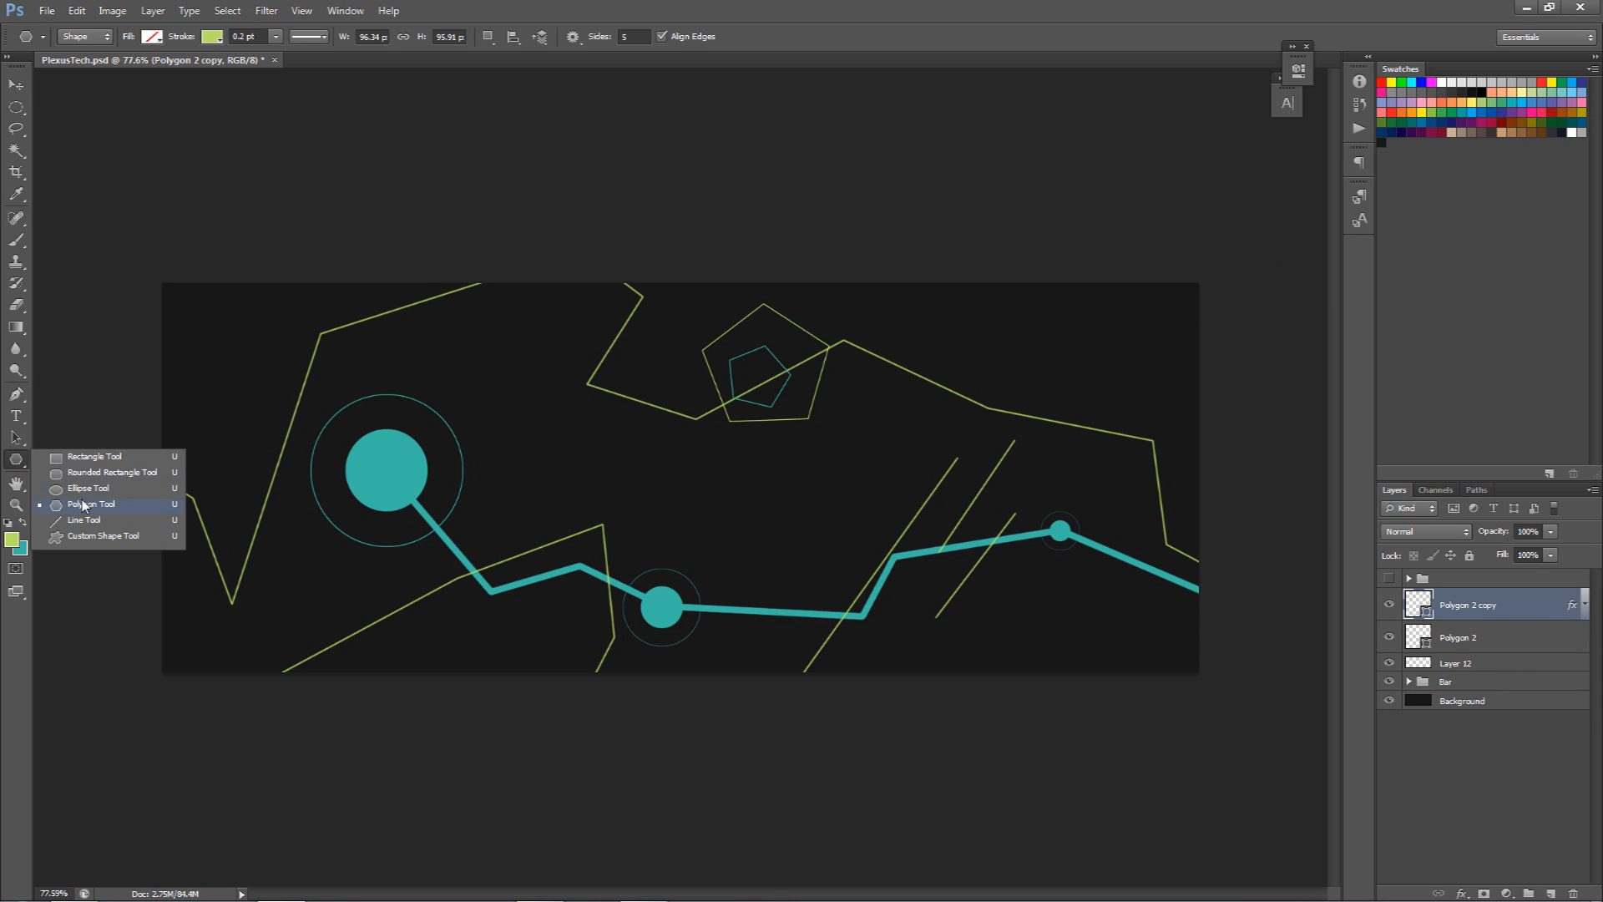
pyautogui.click(88, 474)
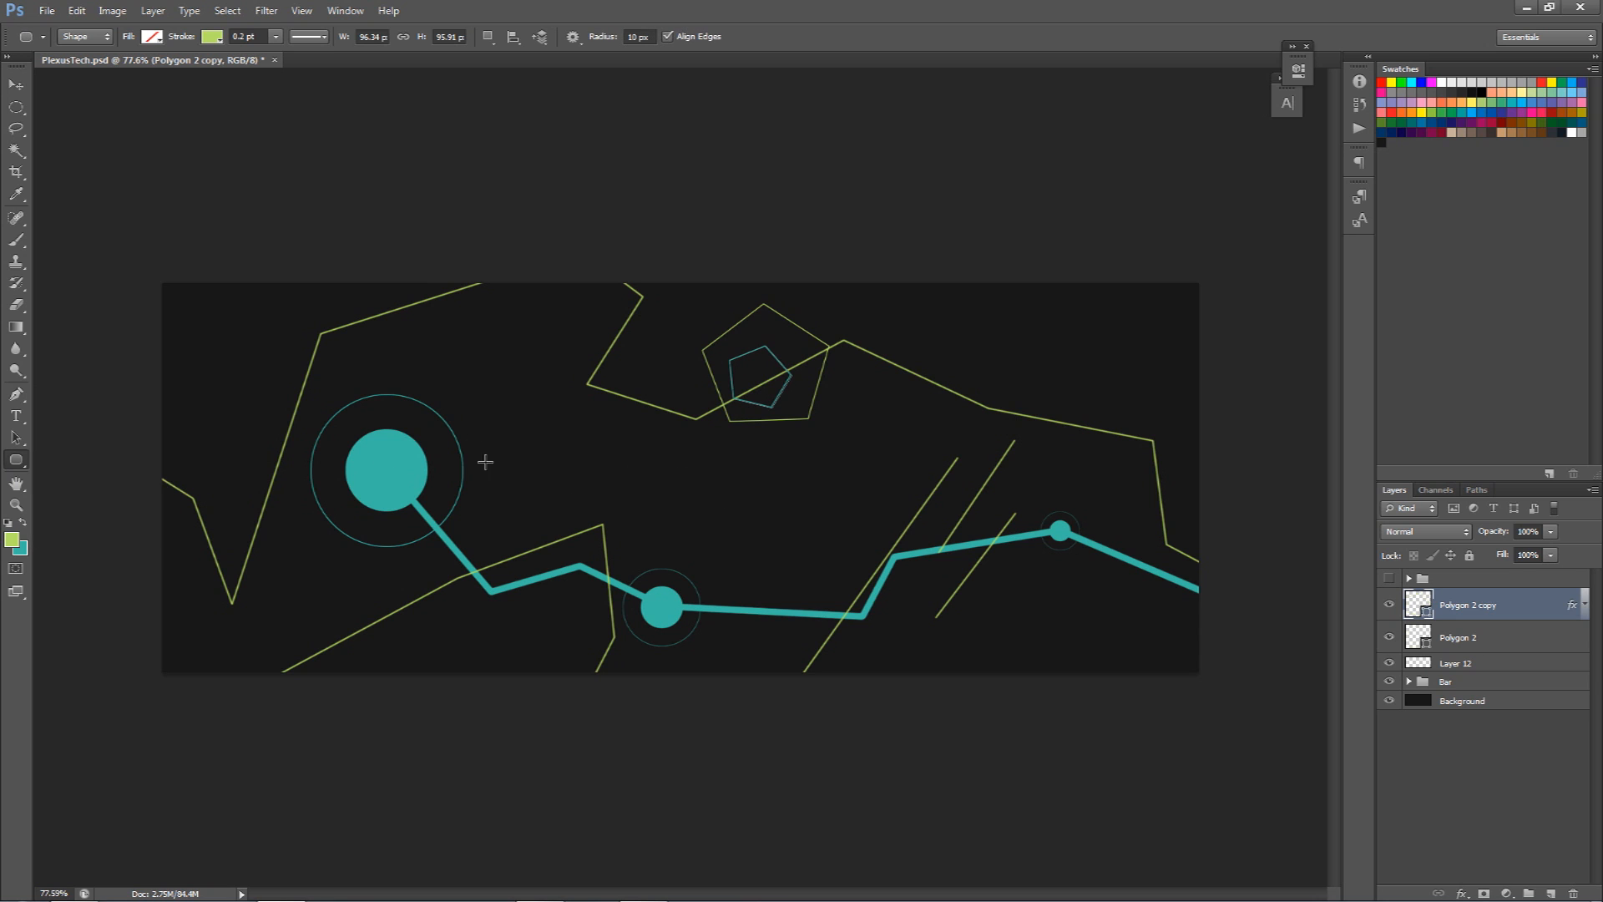
pyautogui.rightClick(25, 466)
pyautogui.click(125, 466)
pyautogui.click(1550, 894)
pyautogui.moveTo(934, 580); pyautogui.dragTo(1132, 684)
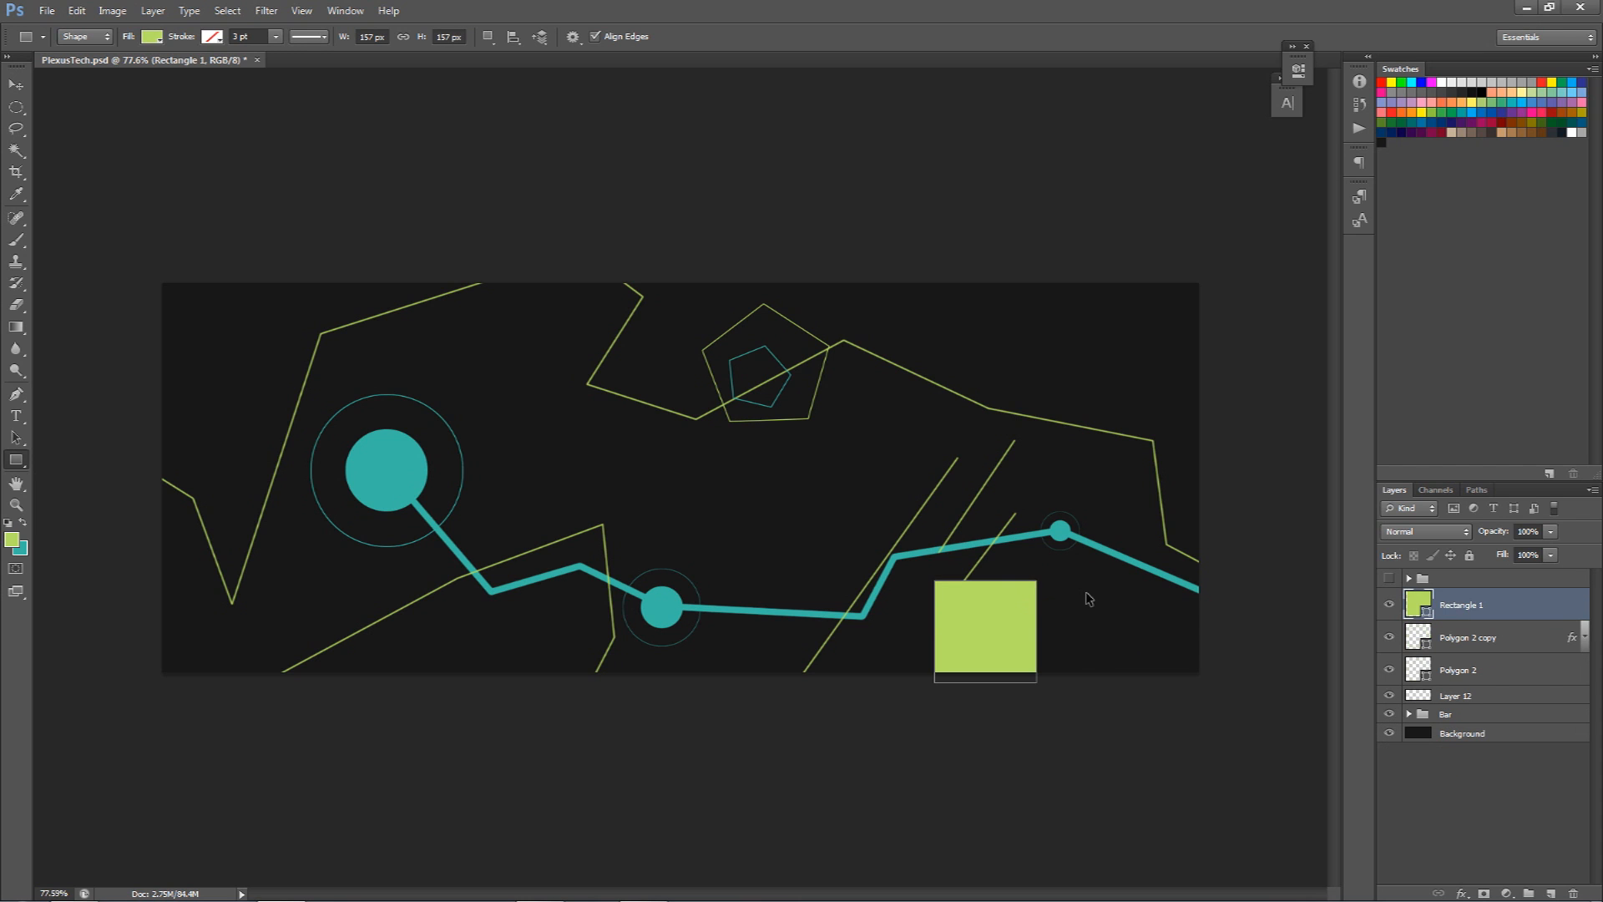
pyautogui.hotkey('ctrl', 'z')
pyautogui.moveTo(907, 562); pyautogui.dragTo(1034, 671)
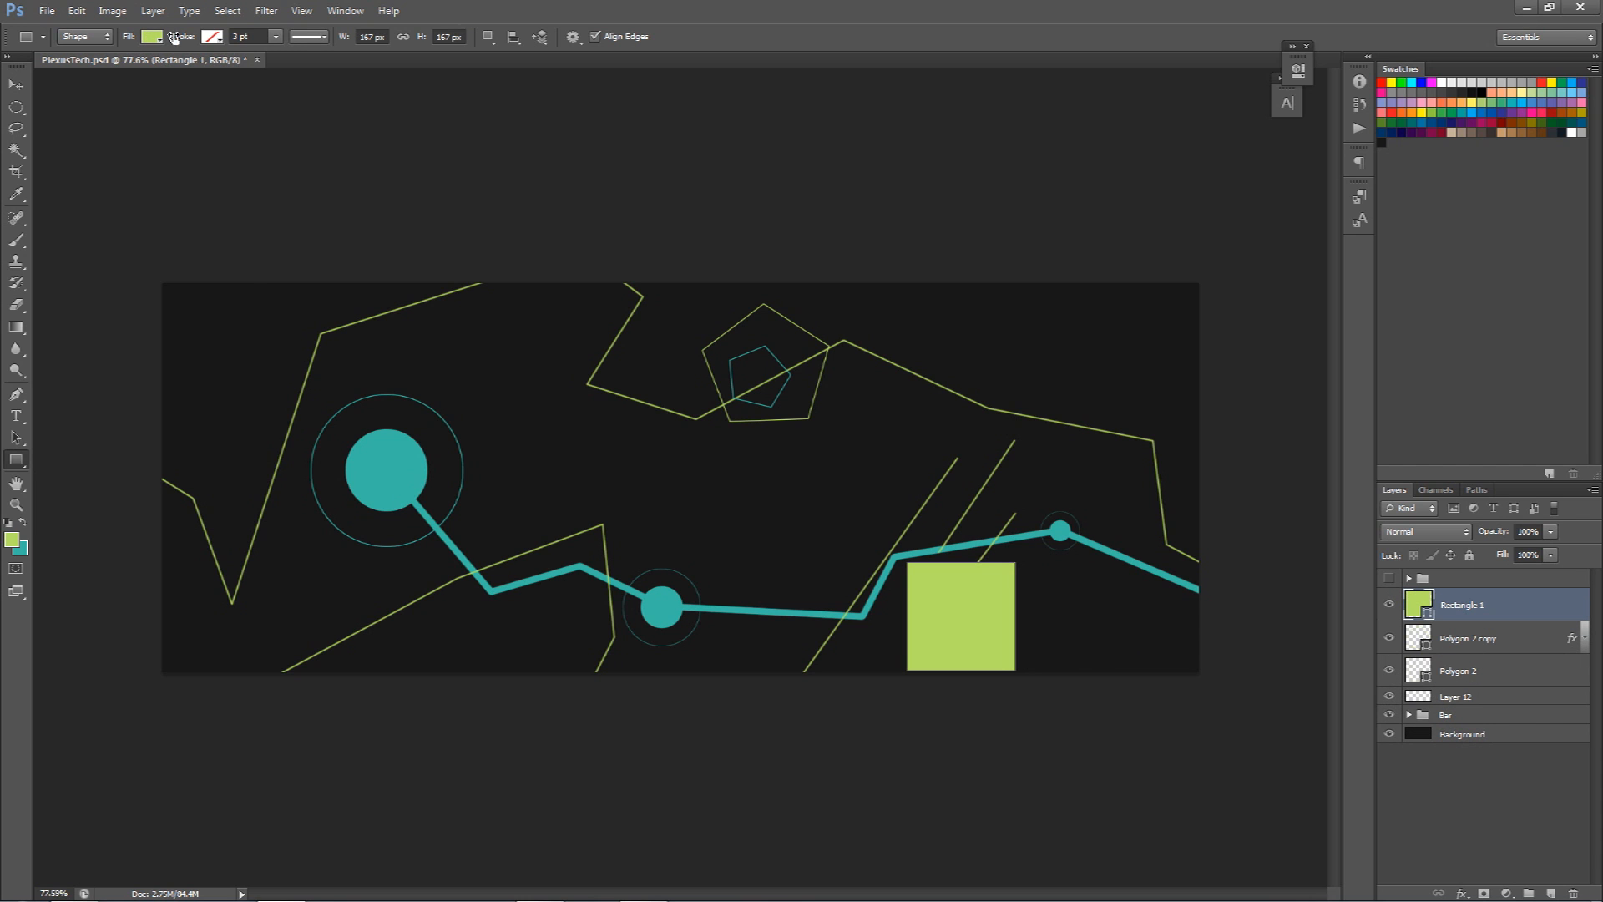
# Turn the square into an outline with no fill and a green 0.2 pt stroke.
pyautogui.click(147, 38)
pyautogui.click(82, 69)
pyautogui.click(212, 36)
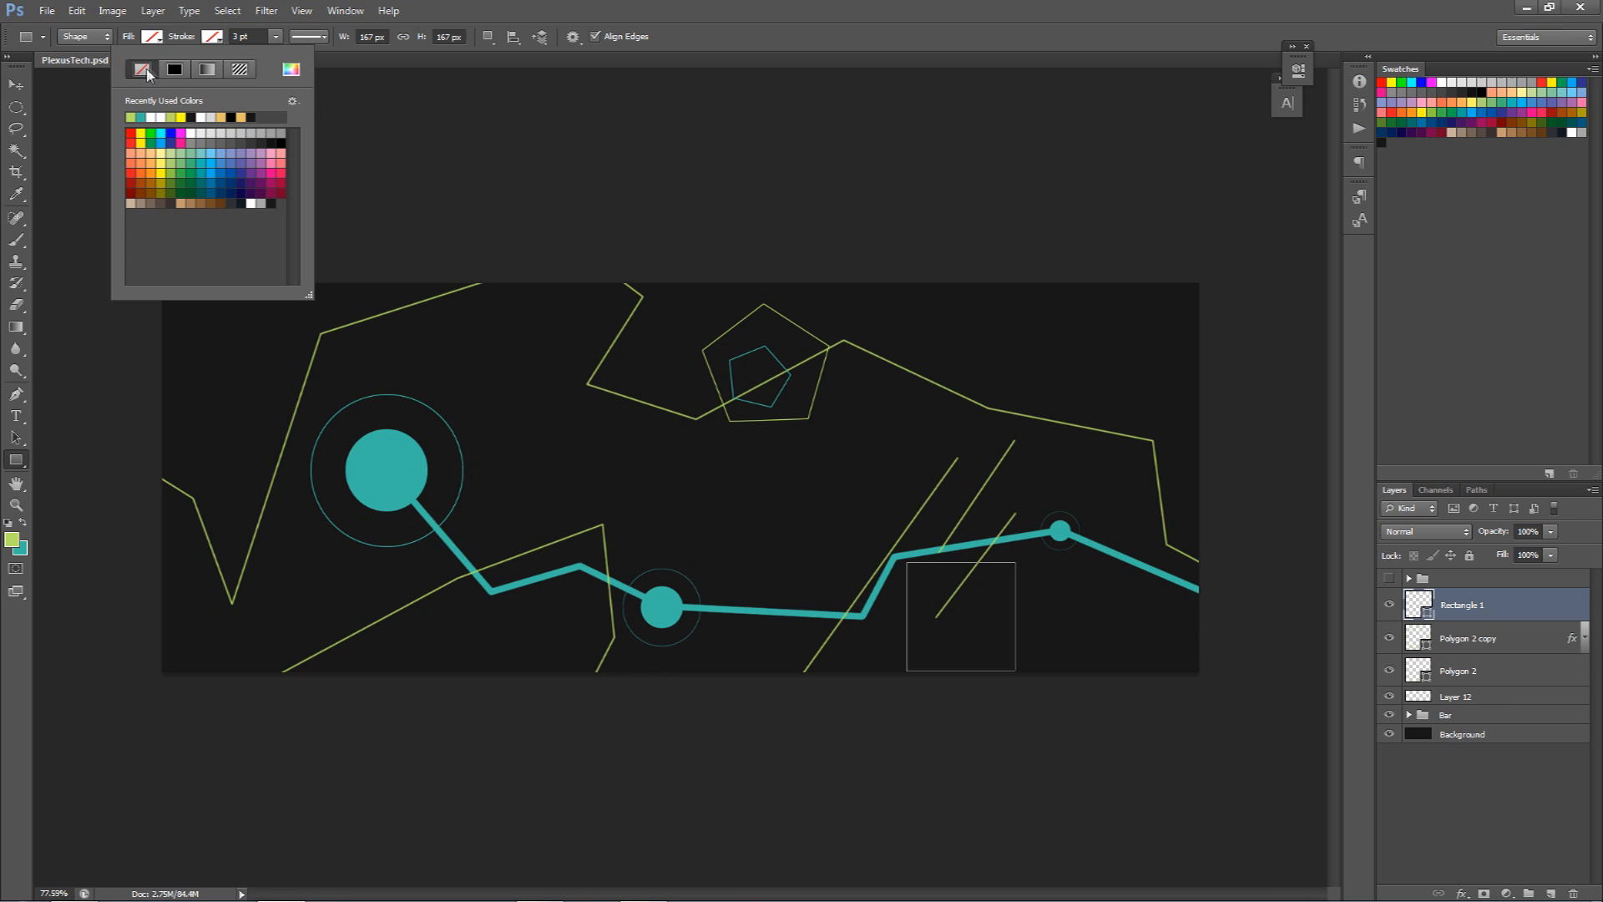
pyautogui.click(174, 69)
pyautogui.click(132, 116)
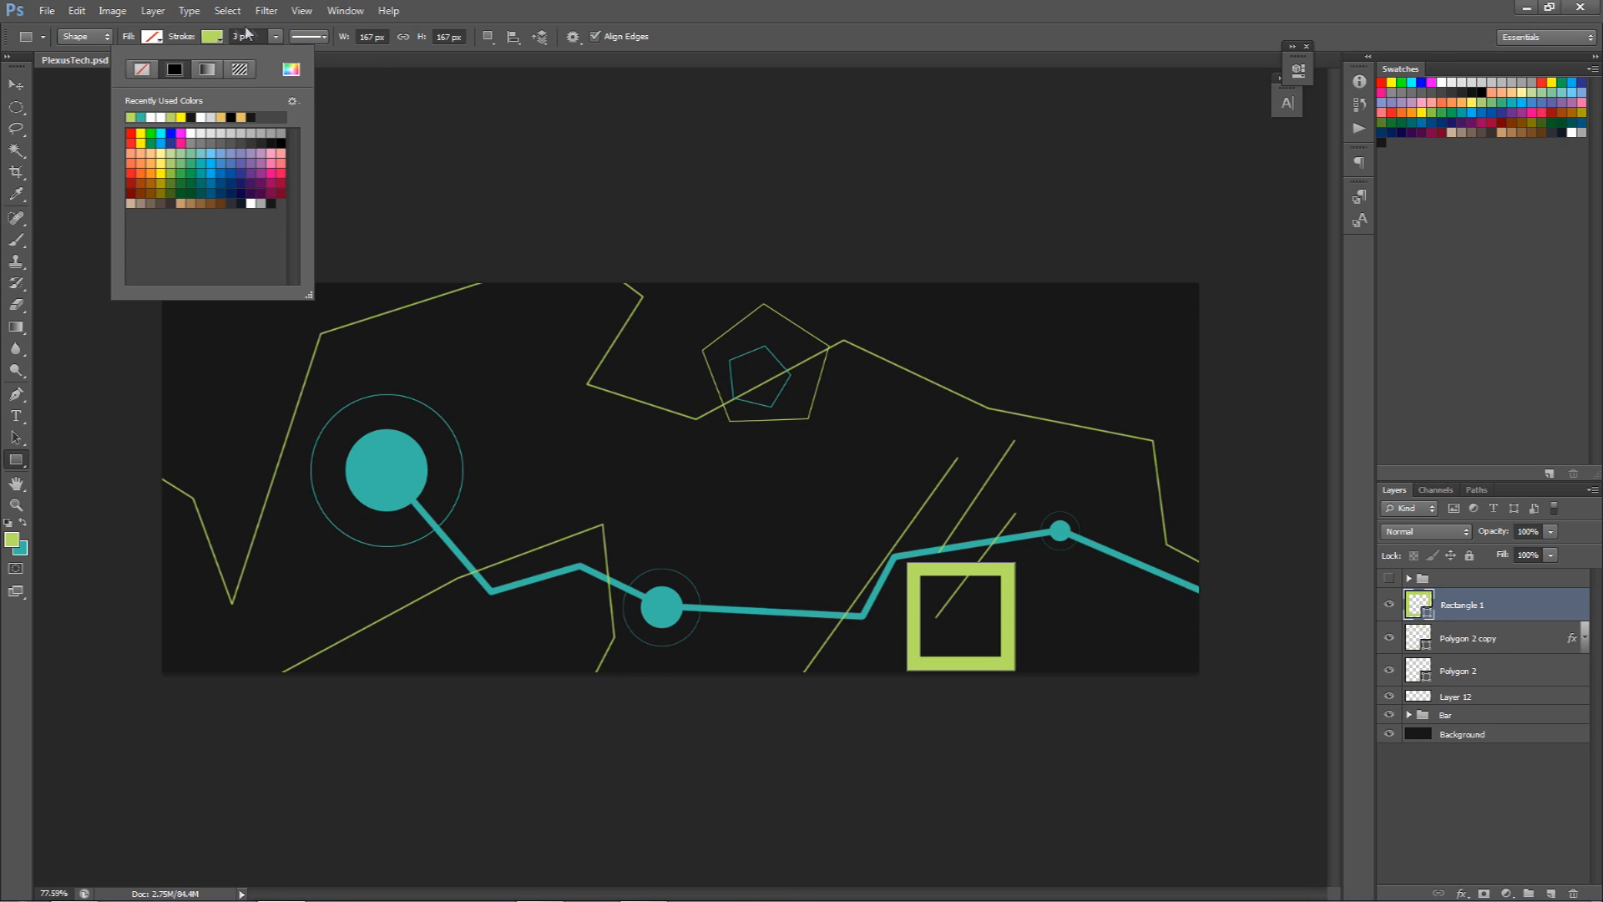
pyautogui.click(246, 36)
pyautogui.write('.2')
pyautogui.press('Return')
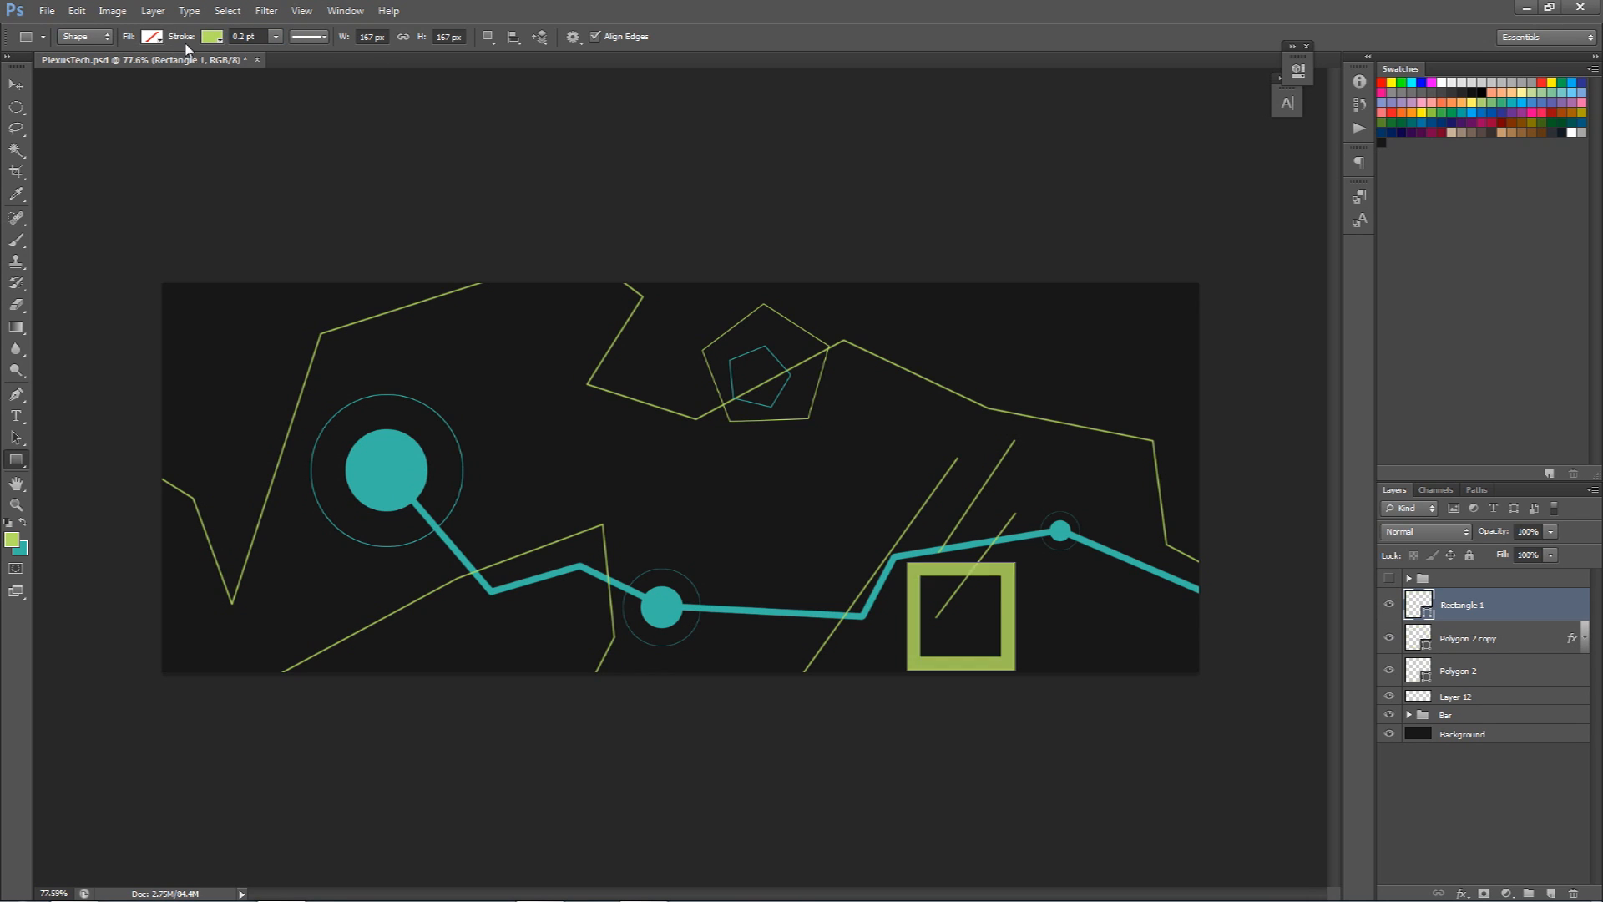
# Nudge the square up and right, and add a copy inside it scaled to about 56% and rotated about 8°.
pyautogui.click(15, 85)
pyautogui.moveTo(891, 443); pyautogui.dragTo(905, 434)
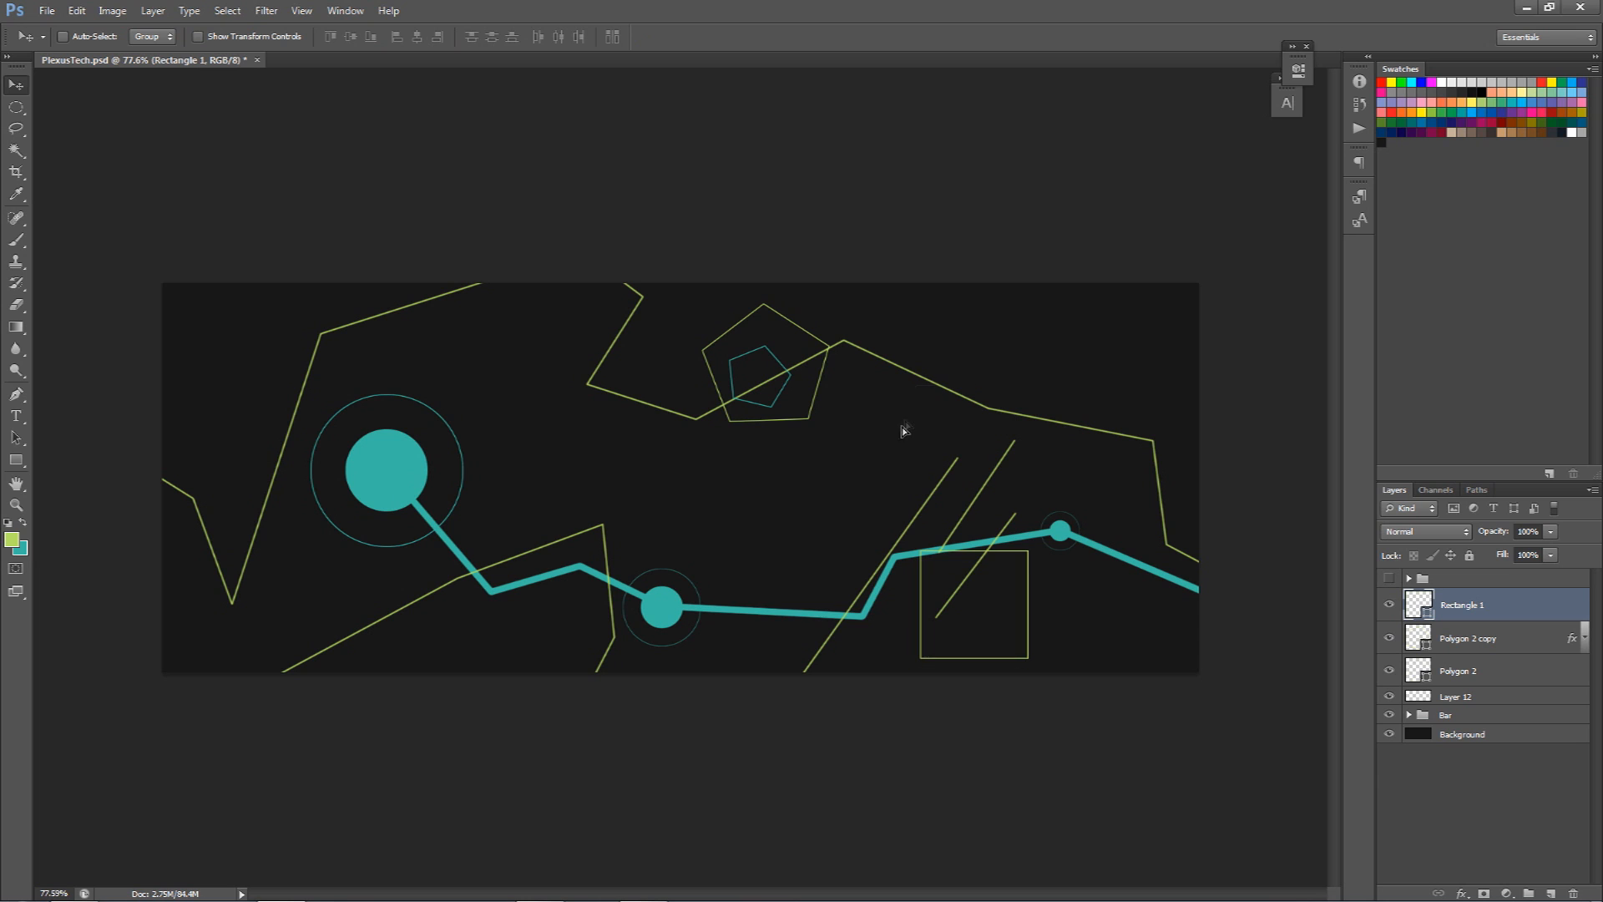
pyautogui.hotkey('ctrl', 't')
pyautogui.moveTo(1040, 551); pyautogui.dragTo(993, 633)
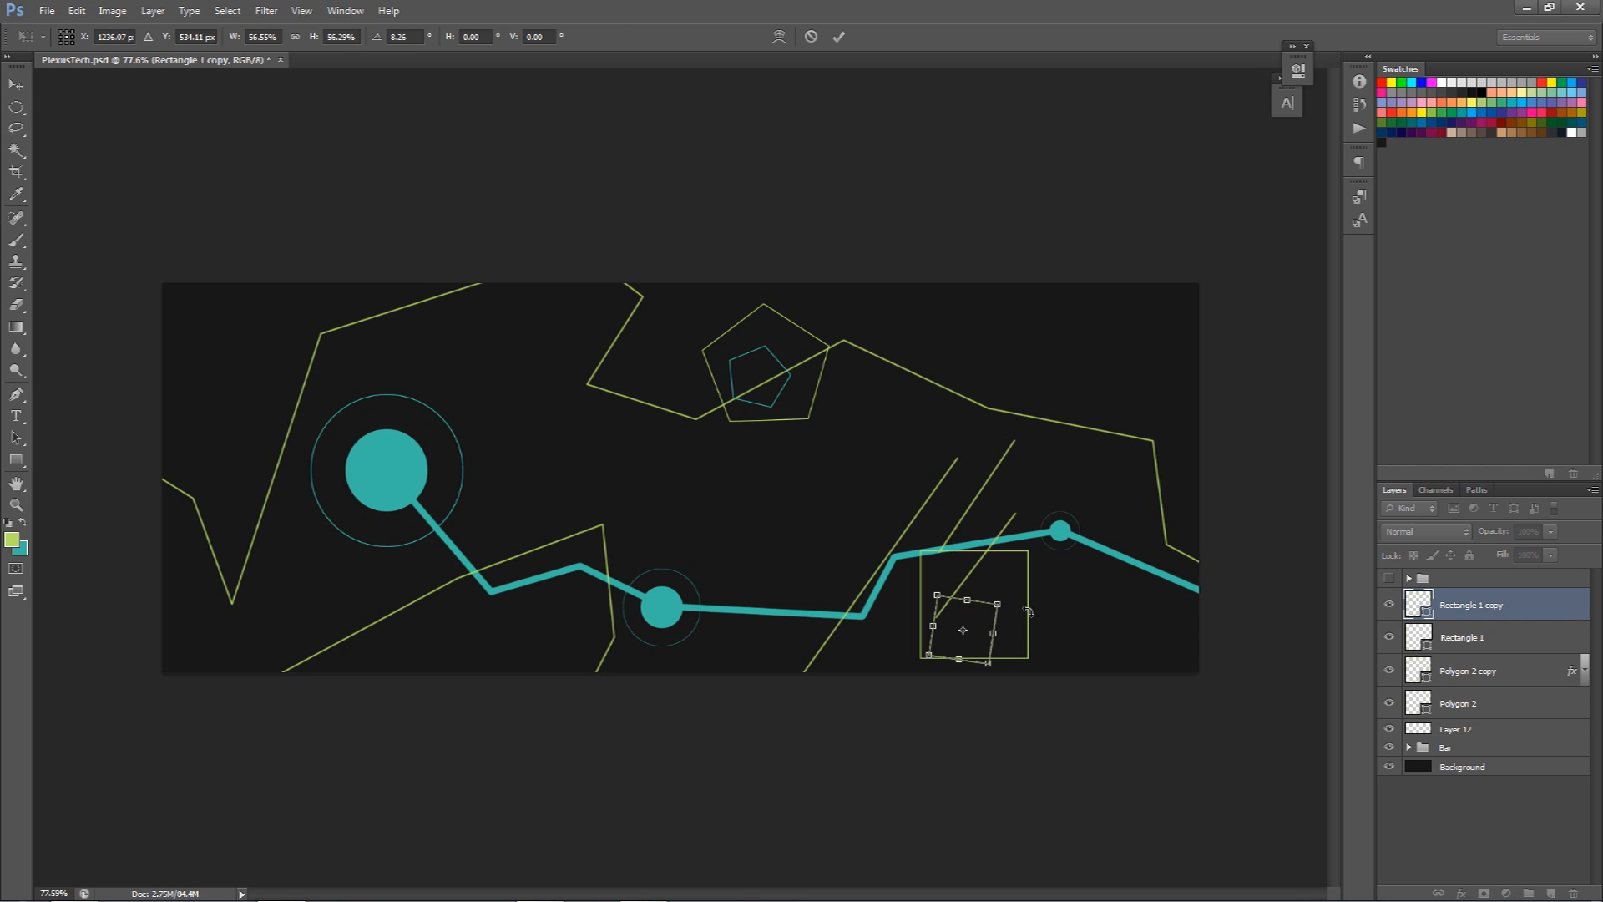
pyautogui.press('Return')
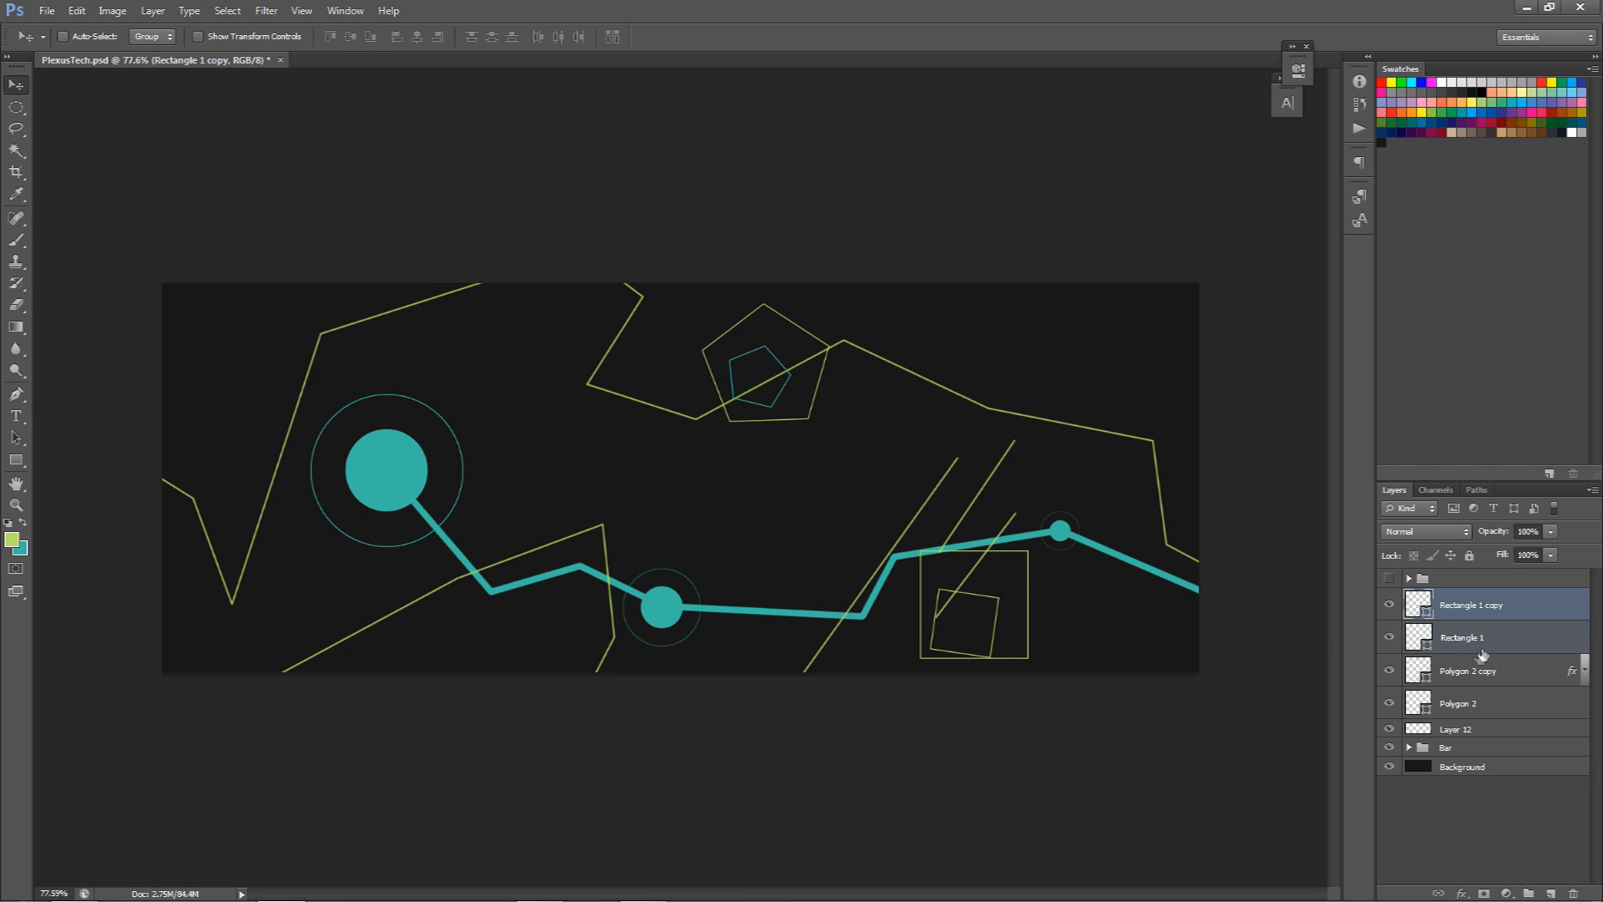
# Shrink and rotate both squares together and let them overlap the banner's lower edge.
pyautogui.keyDown('ctrl'); pyautogui.click(1482, 651); pyautogui.keyUp('ctrl')
pyautogui.hotkey('ctrl', 't')
pyautogui.moveTo(1056, 548); pyautogui.dragTo(1041, 626)
pyautogui.press('Return')
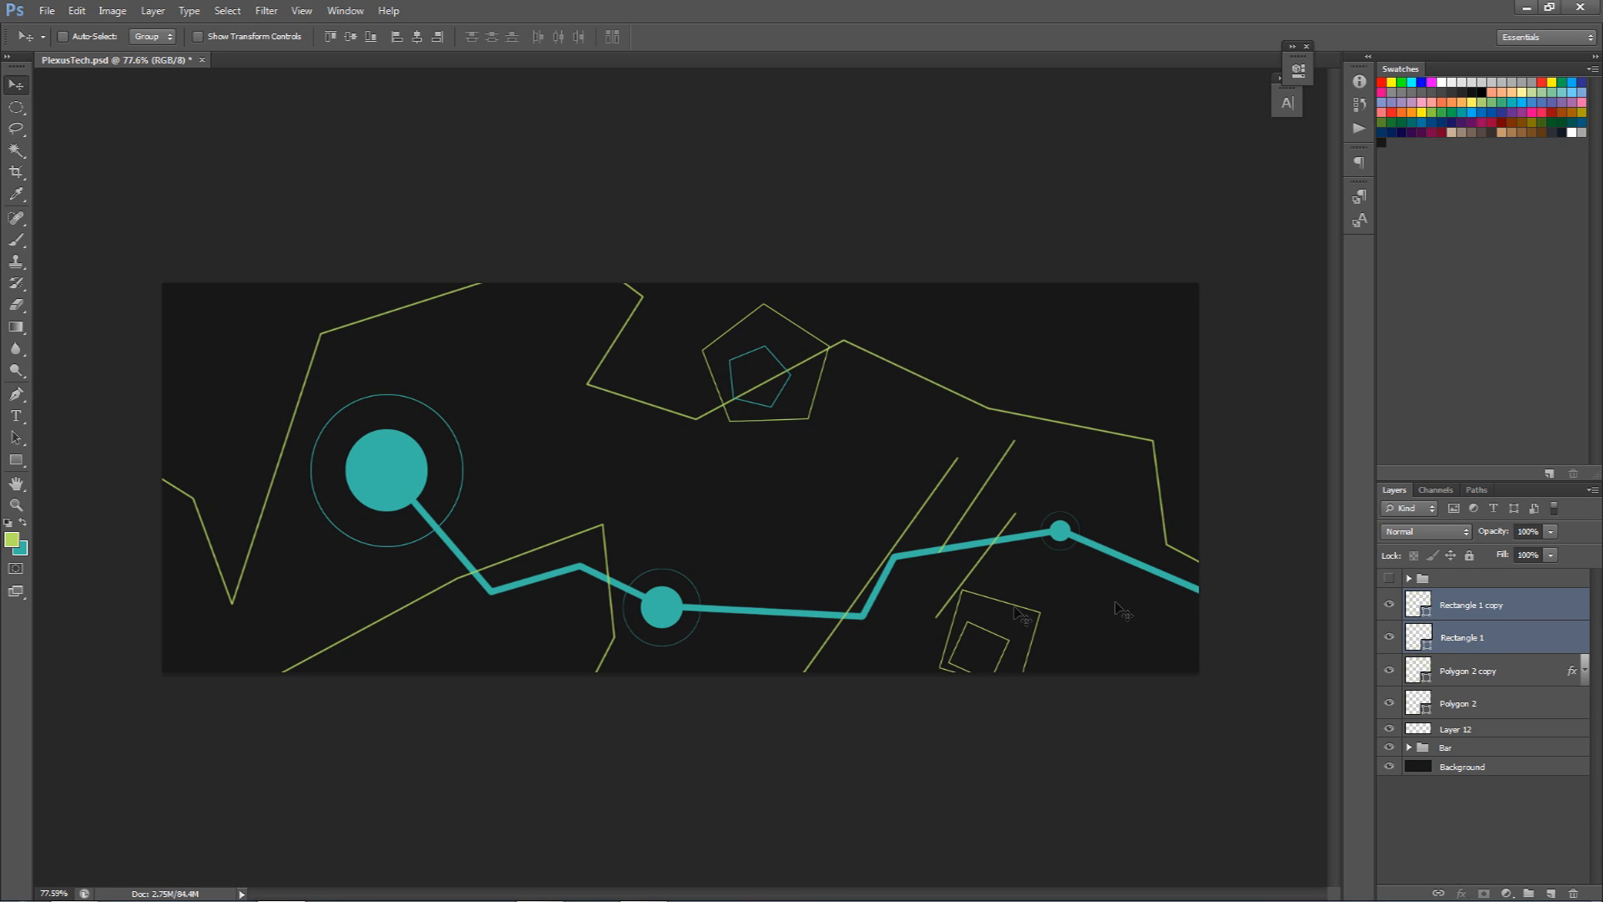
# Draw an ellipse about 264 by 110 px on a new layer above the squares, below the large circle.
pyautogui.click(1468, 683)
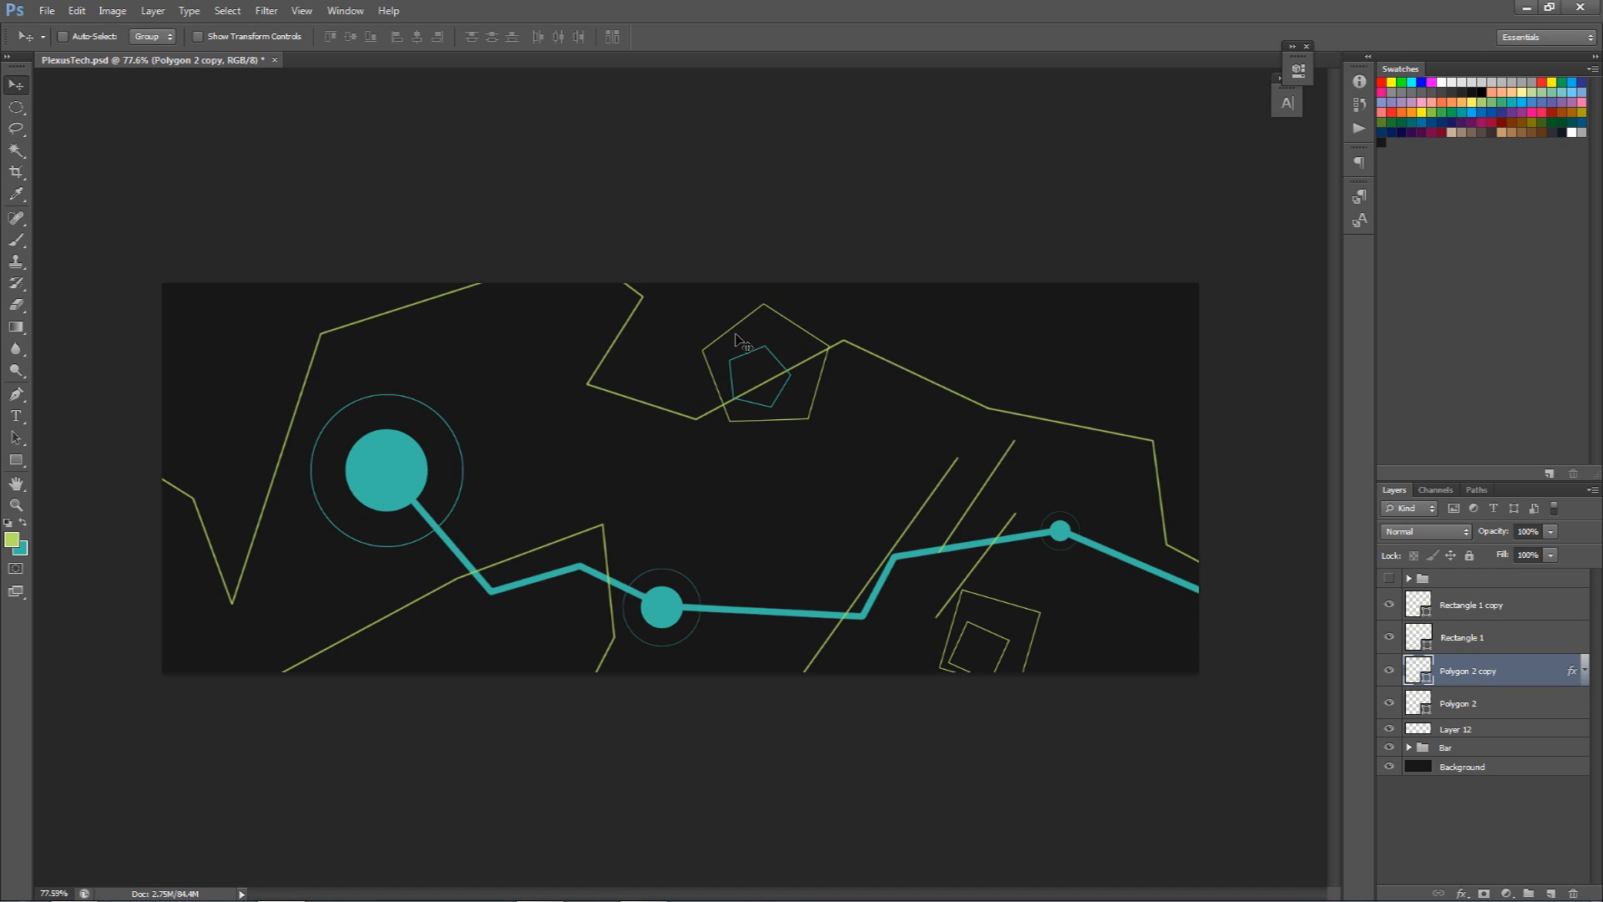
pyautogui.click(18, 461)
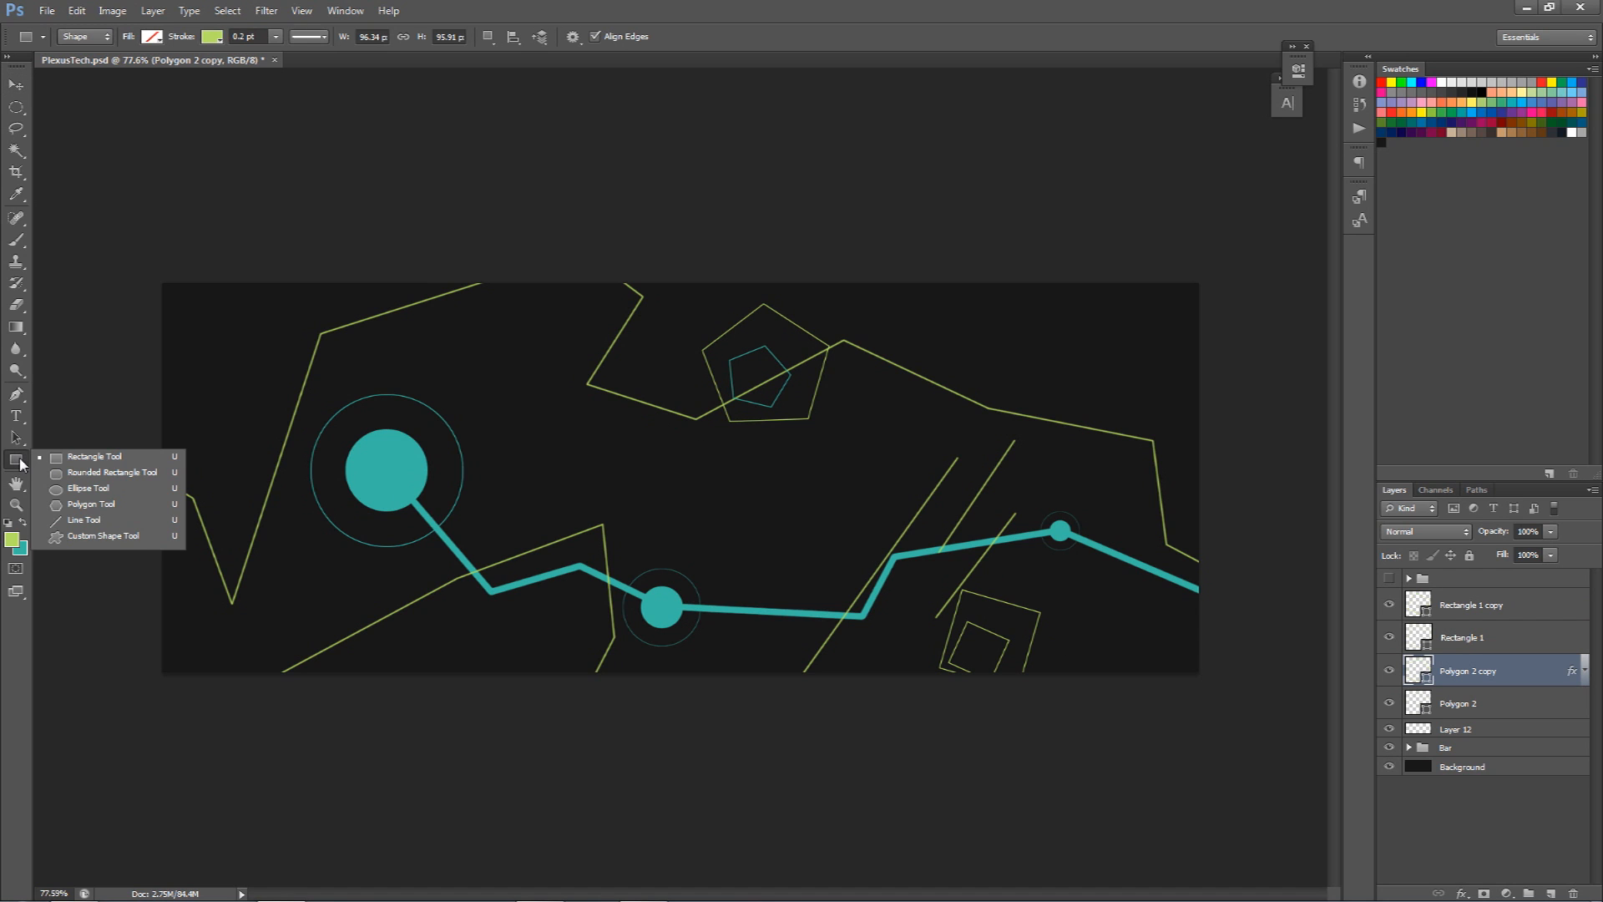
pyautogui.click(87, 488)
pyautogui.click(1501, 599)
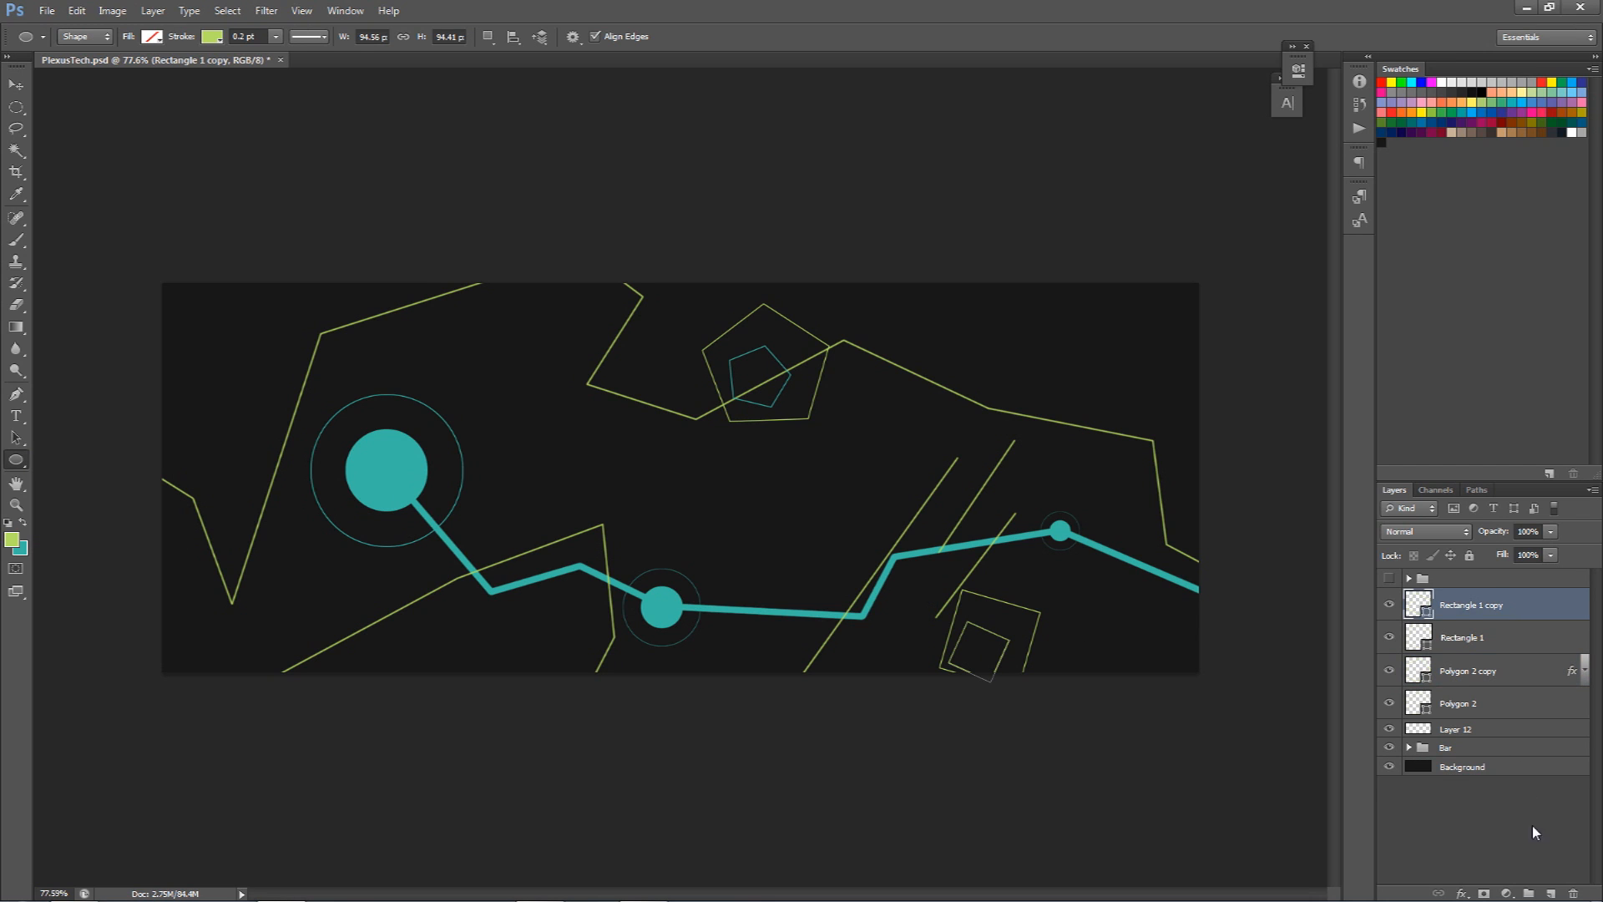
pyautogui.click(1551, 891)
pyautogui.moveTo(333, 601); pyautogui.dragTo(504, 672)
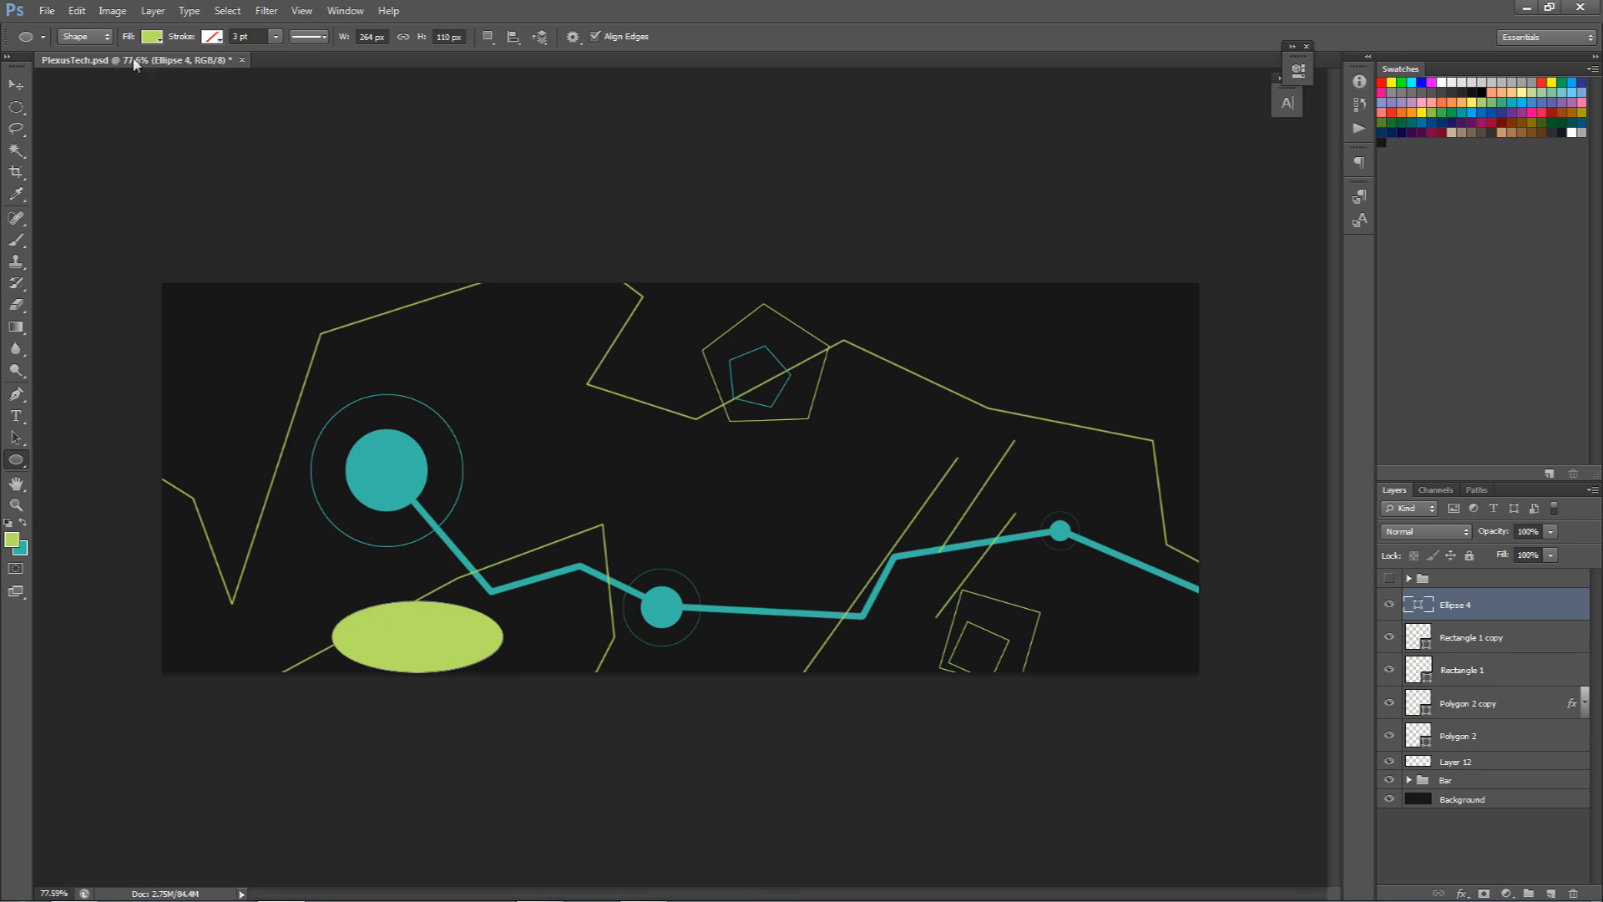
# Turn the ellipse into an outline with no fill and a green 0.23 pt stroke.
pyautogui.click(152, 36)
pyautogui.click(94, 76)
pyautogui.click(212, 37)
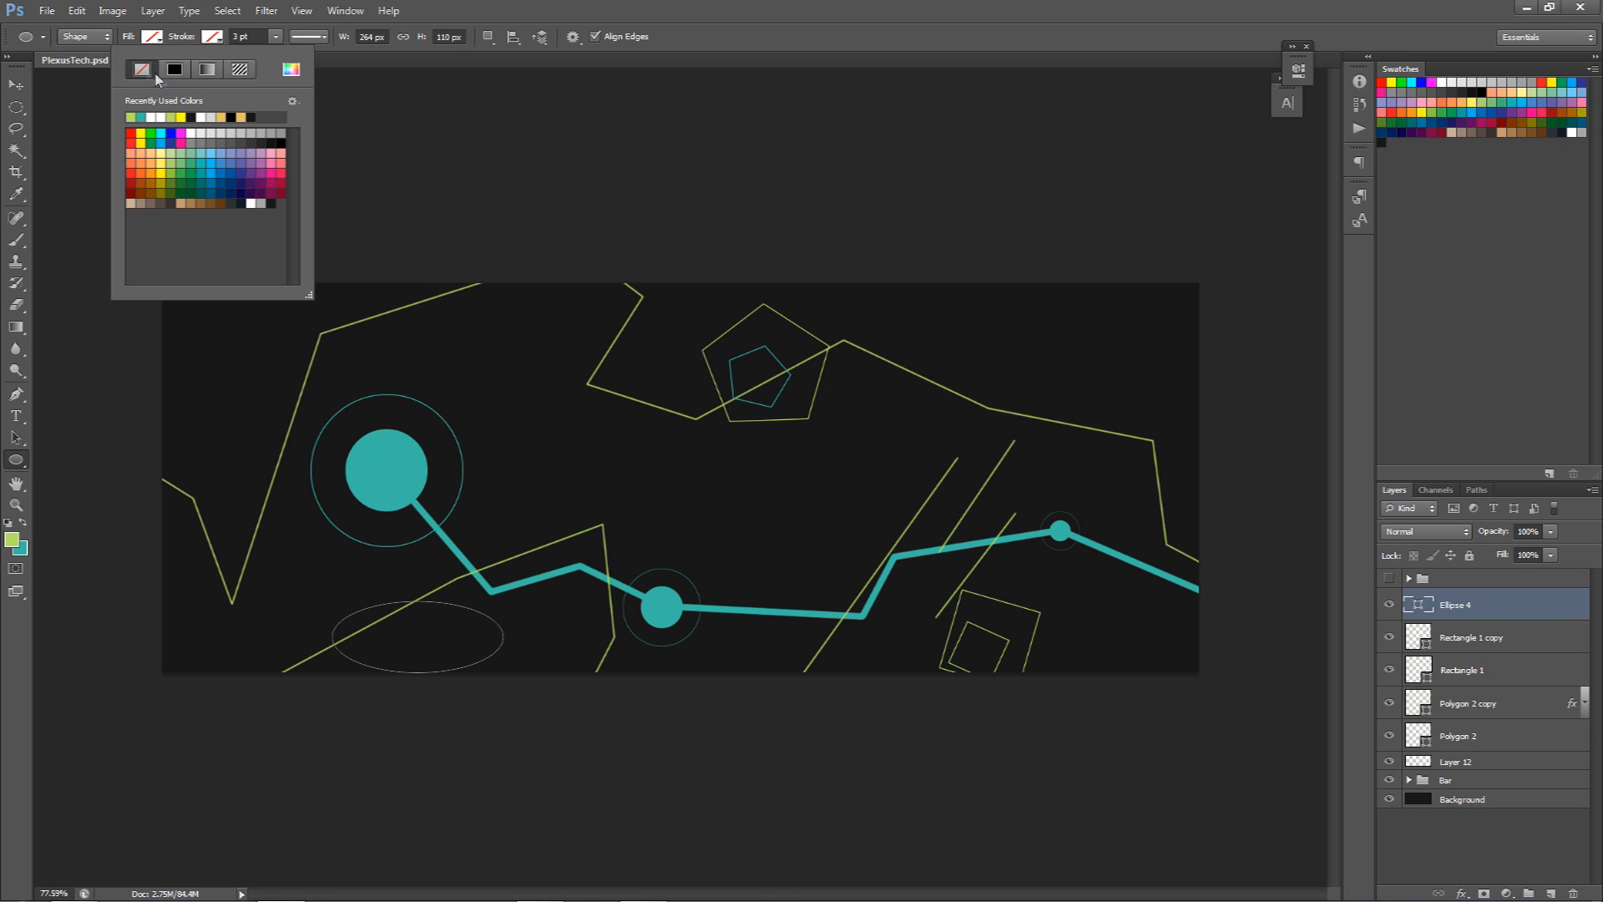
pyautogui.click(131, 116)
pyautogui.moveTo(253, 36); pyautogui.dragTo(215, 43)
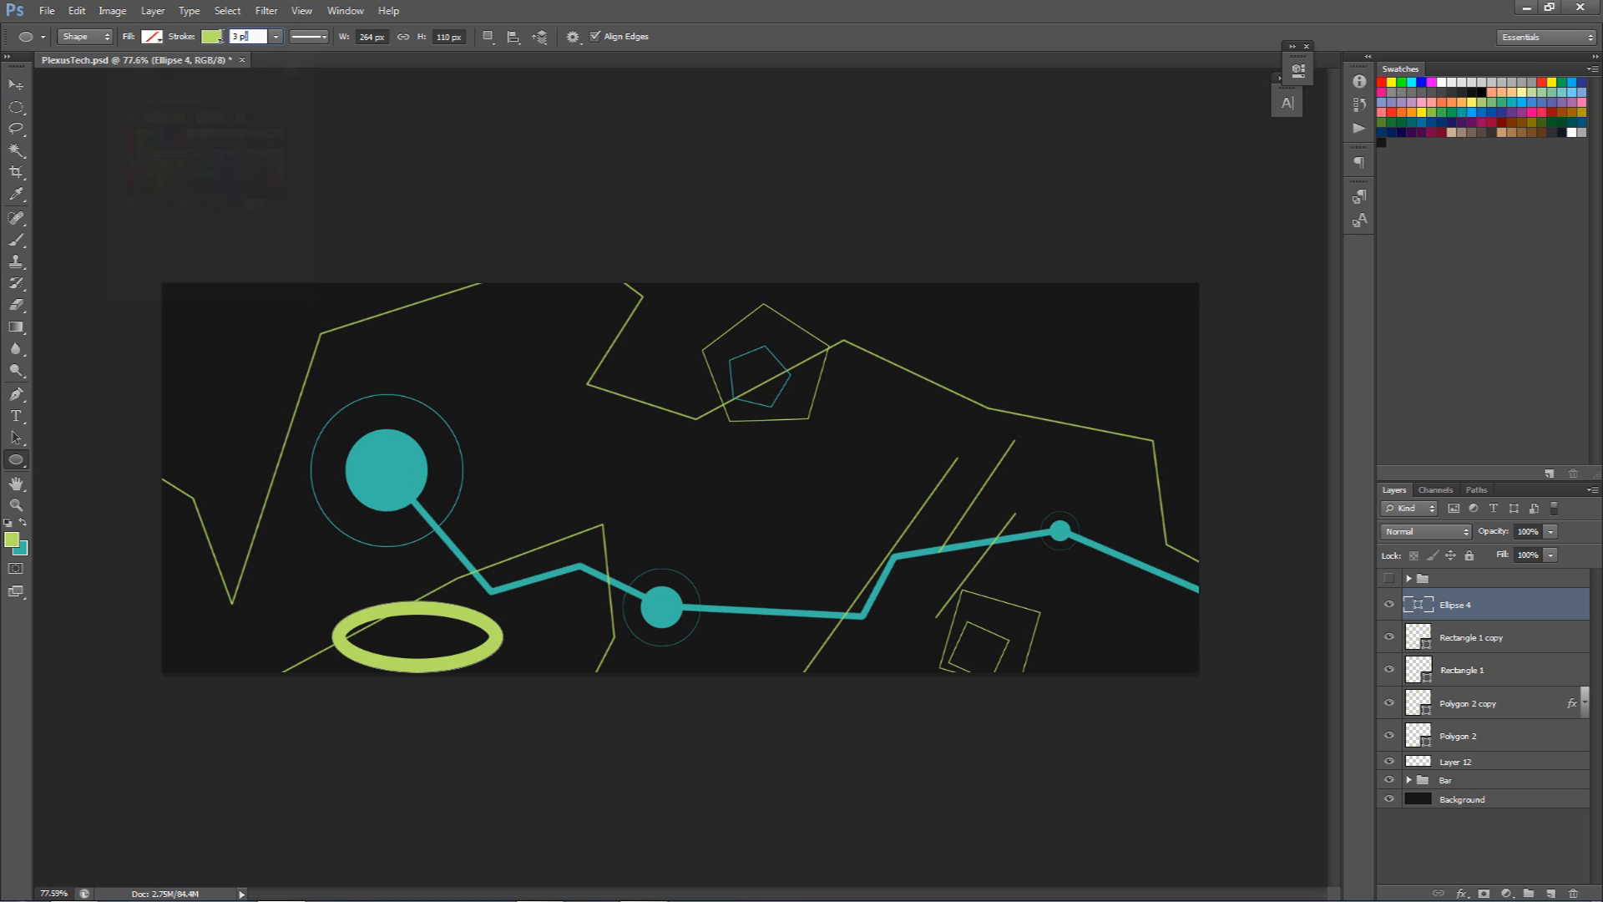
pyautogui.write('0.23')
pyautogui.press('Return')
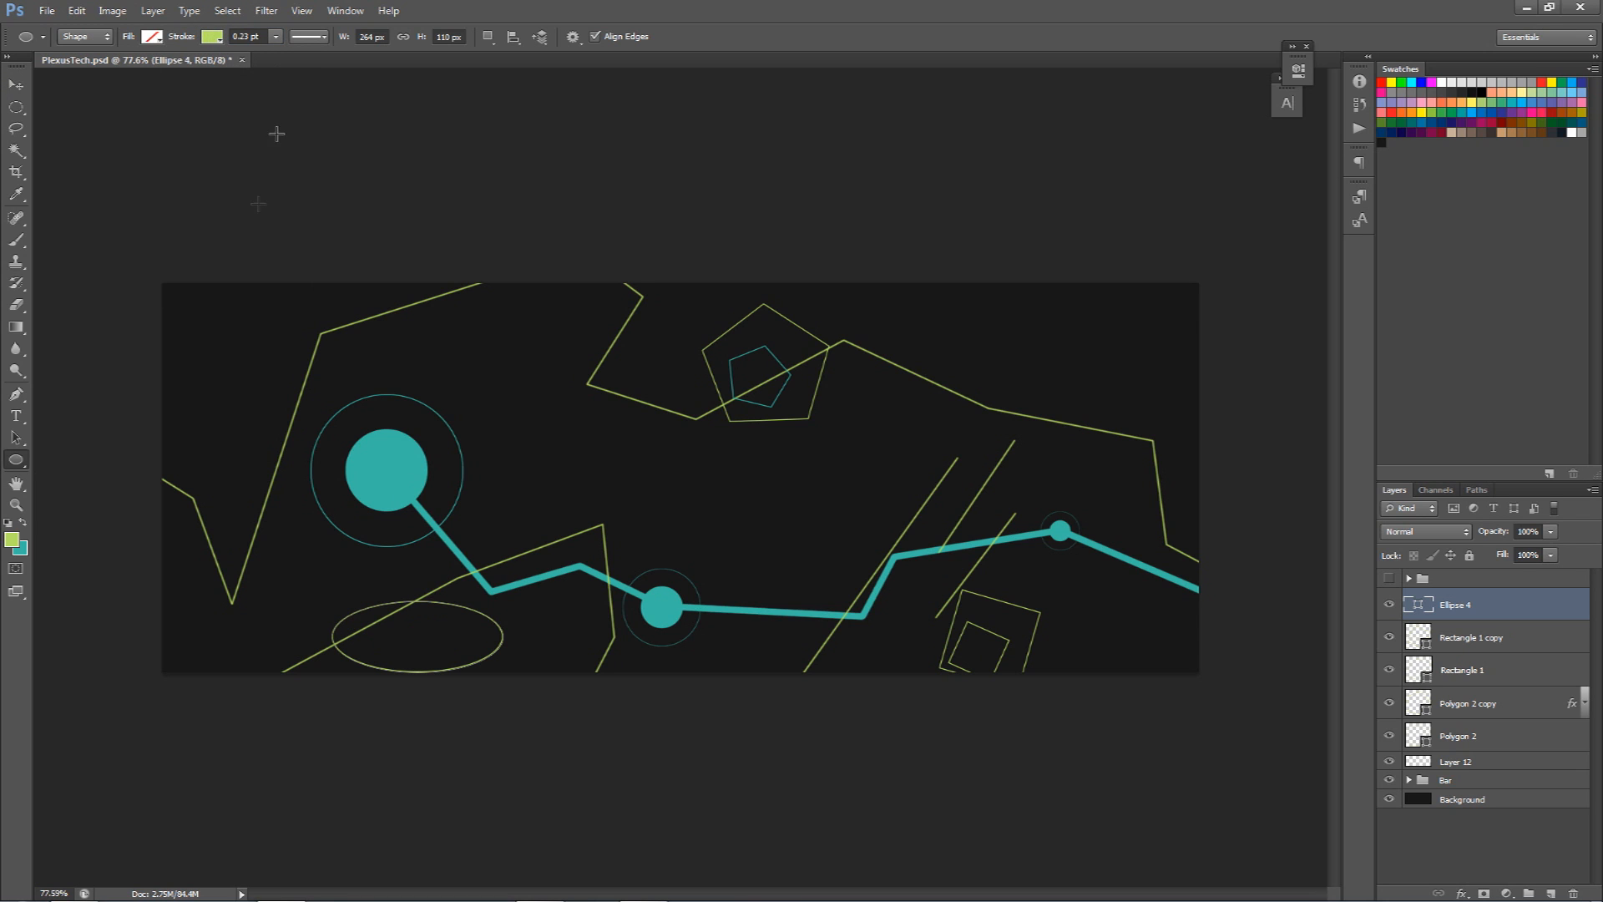
# Nudge the outlined ellipse down and right, and add a smaller copy inside it.
pyautogui.press('v')
pyautogui.moveTo(578, 548); pyautogui.dragTo(581, 555)
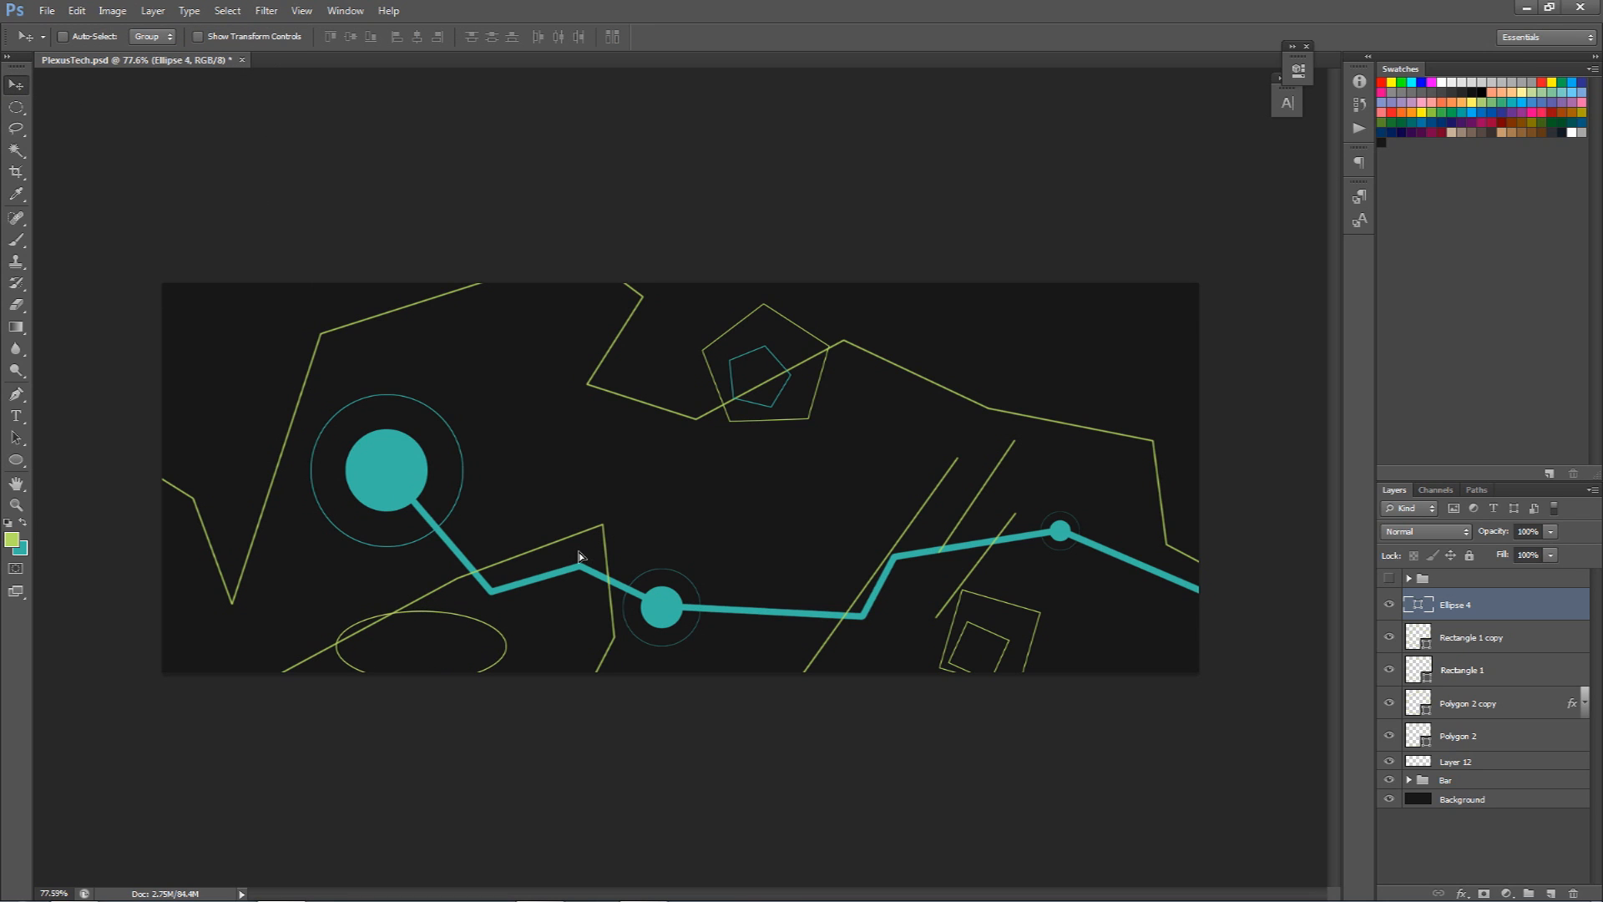
pyautogui.hotkey('ctrl', 'j')
pyautogui.hotkey('ctrl', 't')
pyautogui.moveTo(506, 610)
pyautogui.mouseDown()
pyautogui.moveTo(441, 626)
pyautogui.moveTo(505, 639)
pyautogui.mouseUp()
pyautogui.press('Return')
# Rotate both ellipses together slightly, and delete them.
pyautogui.keyDown('shift'); pyautogui.click(1467, 637); pyautogui.keyUp('shift')
pyautogui.hotkey('ctrl', 't')
pyautogui.moveTo(908, 549); pyautogui.dragTo(901, 607)
pyautogui.press('Return')
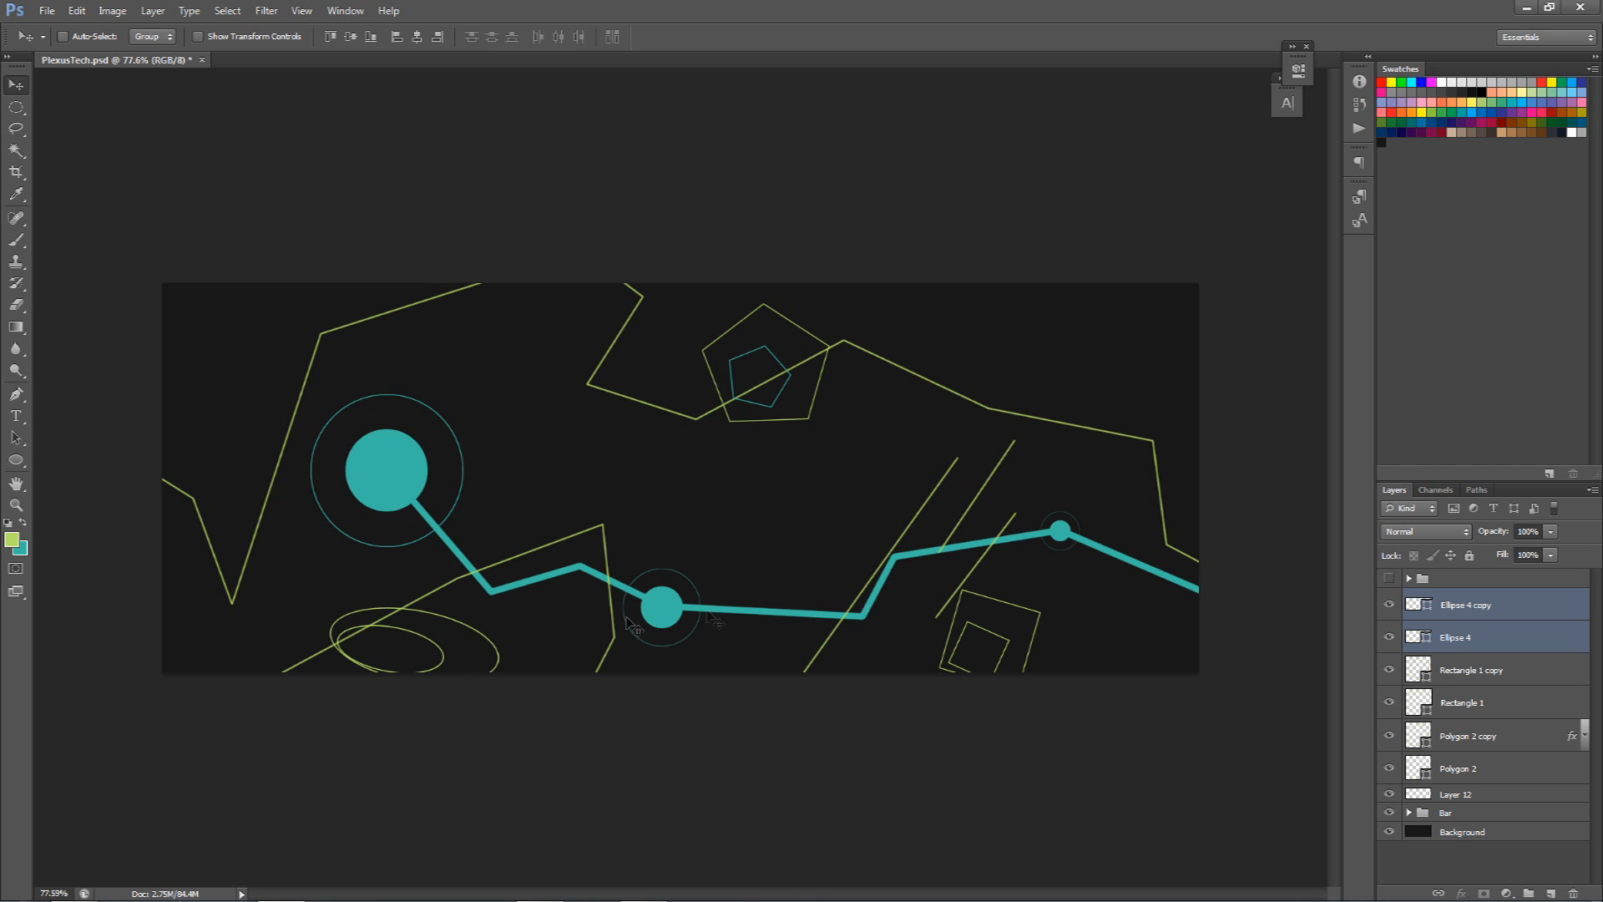
pyautogui.press('Delete')
# Duplicate the larger square outline and the small teal pentagon, placing both copies overlapping each other at the banner's lower left edge.
pyautogui.click(1450, 641)
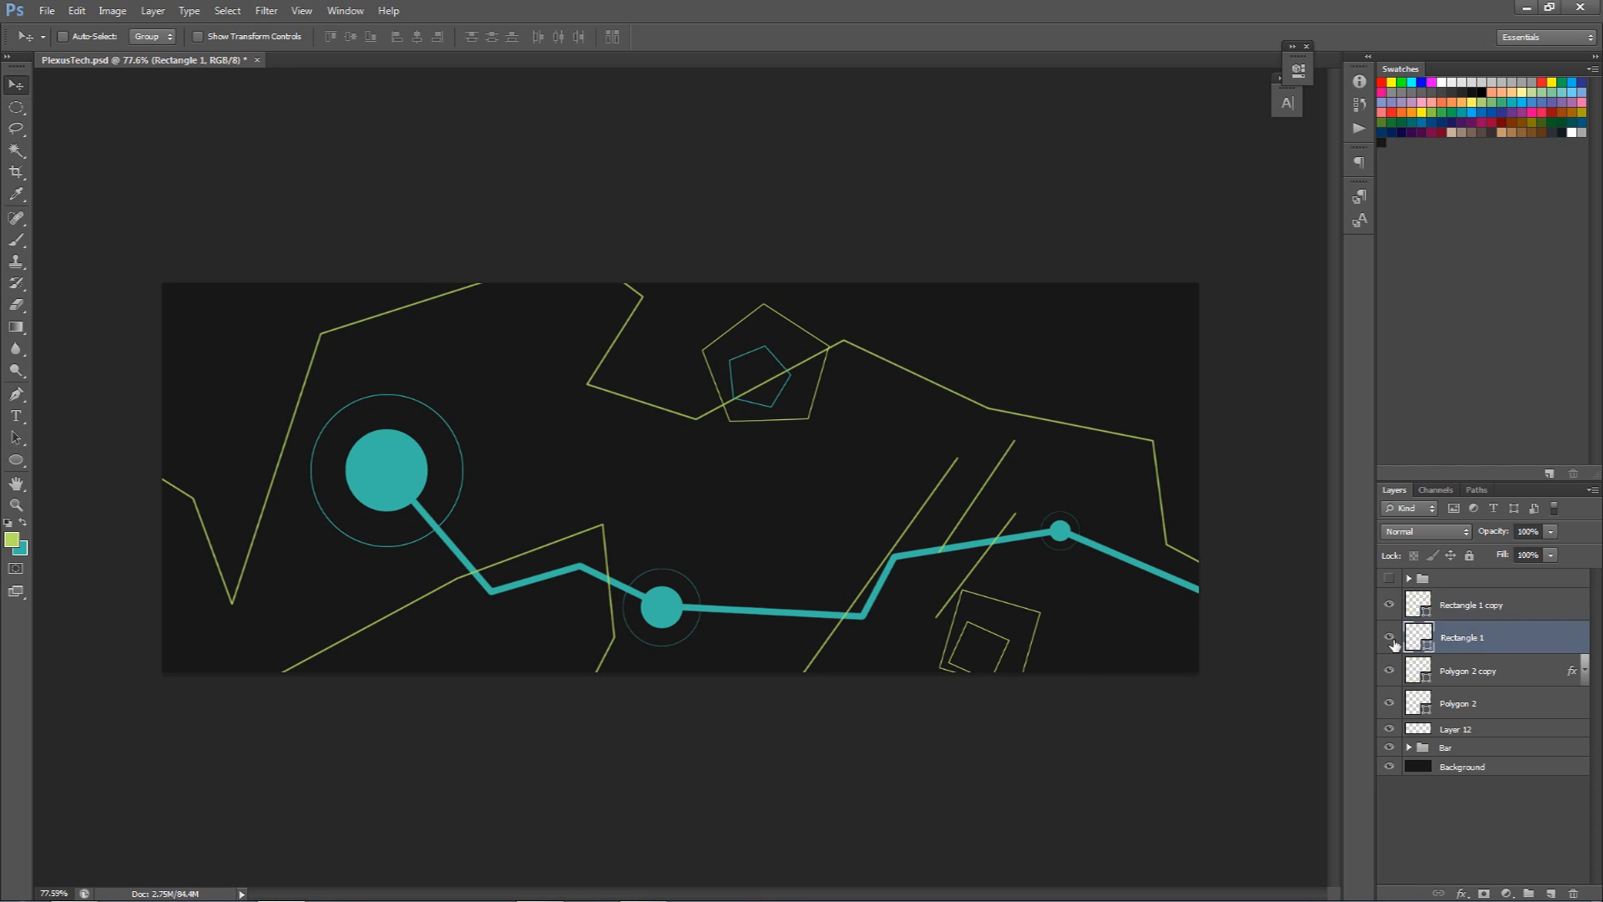
pyautogui.moveTo(1069, 596); pyautogui.dragTo(481, 598)
pyautogui.click(1461, 704)
pyautogui.moveTo(1029, 499); pyautogui.dragTo(744, 705)
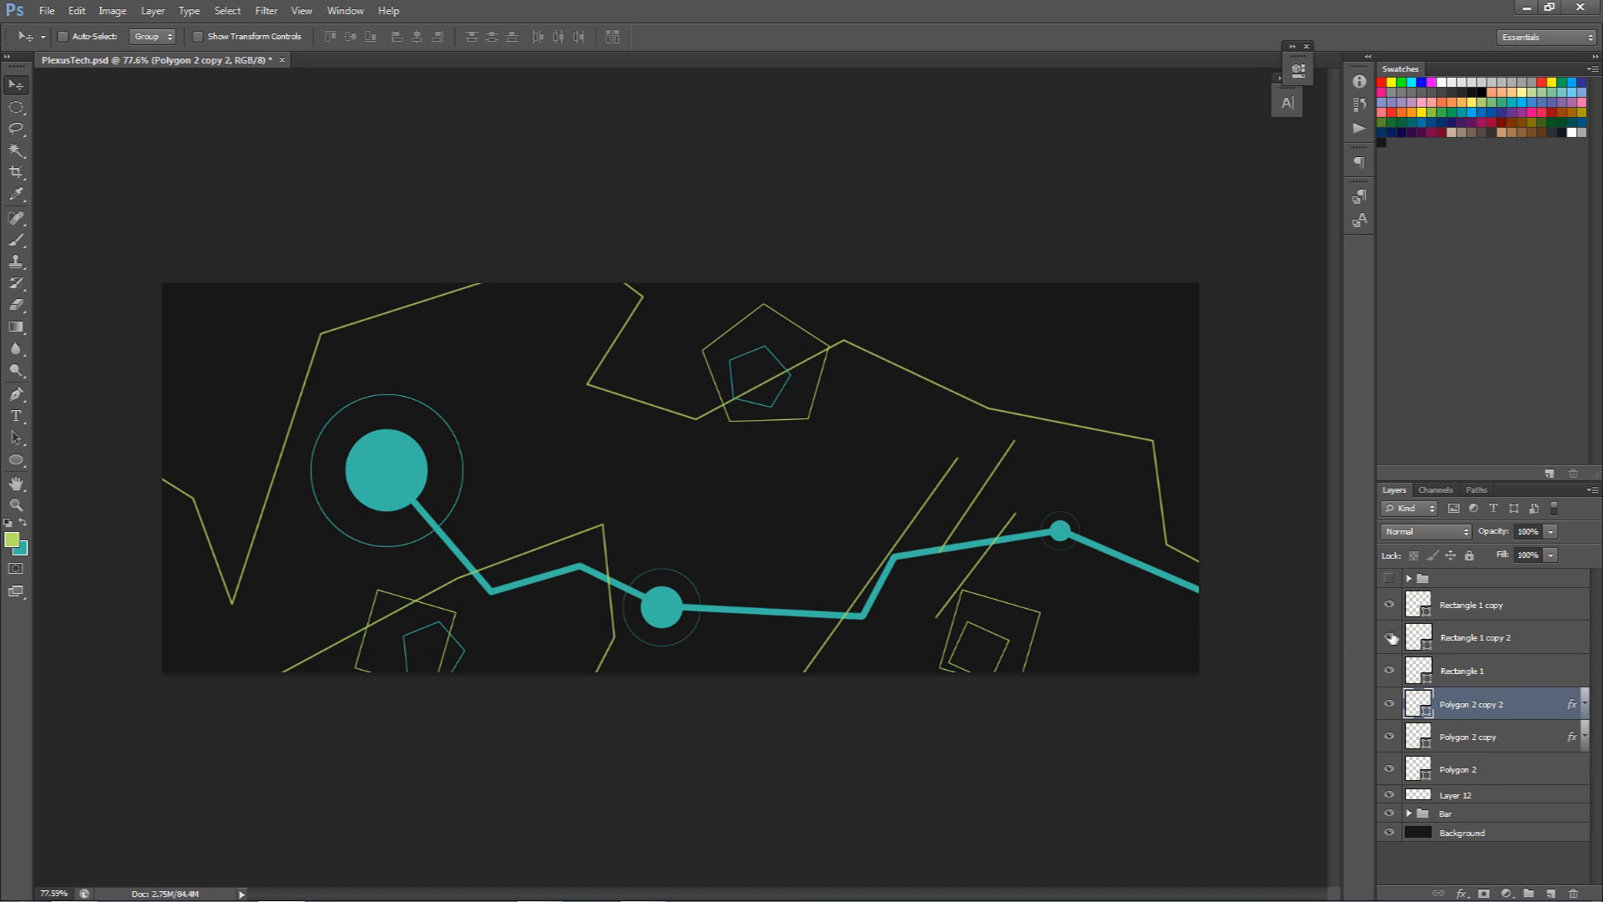
# Shift all the visible artwork above the background slightly to the right.
pyautogui.click(1452, 616)
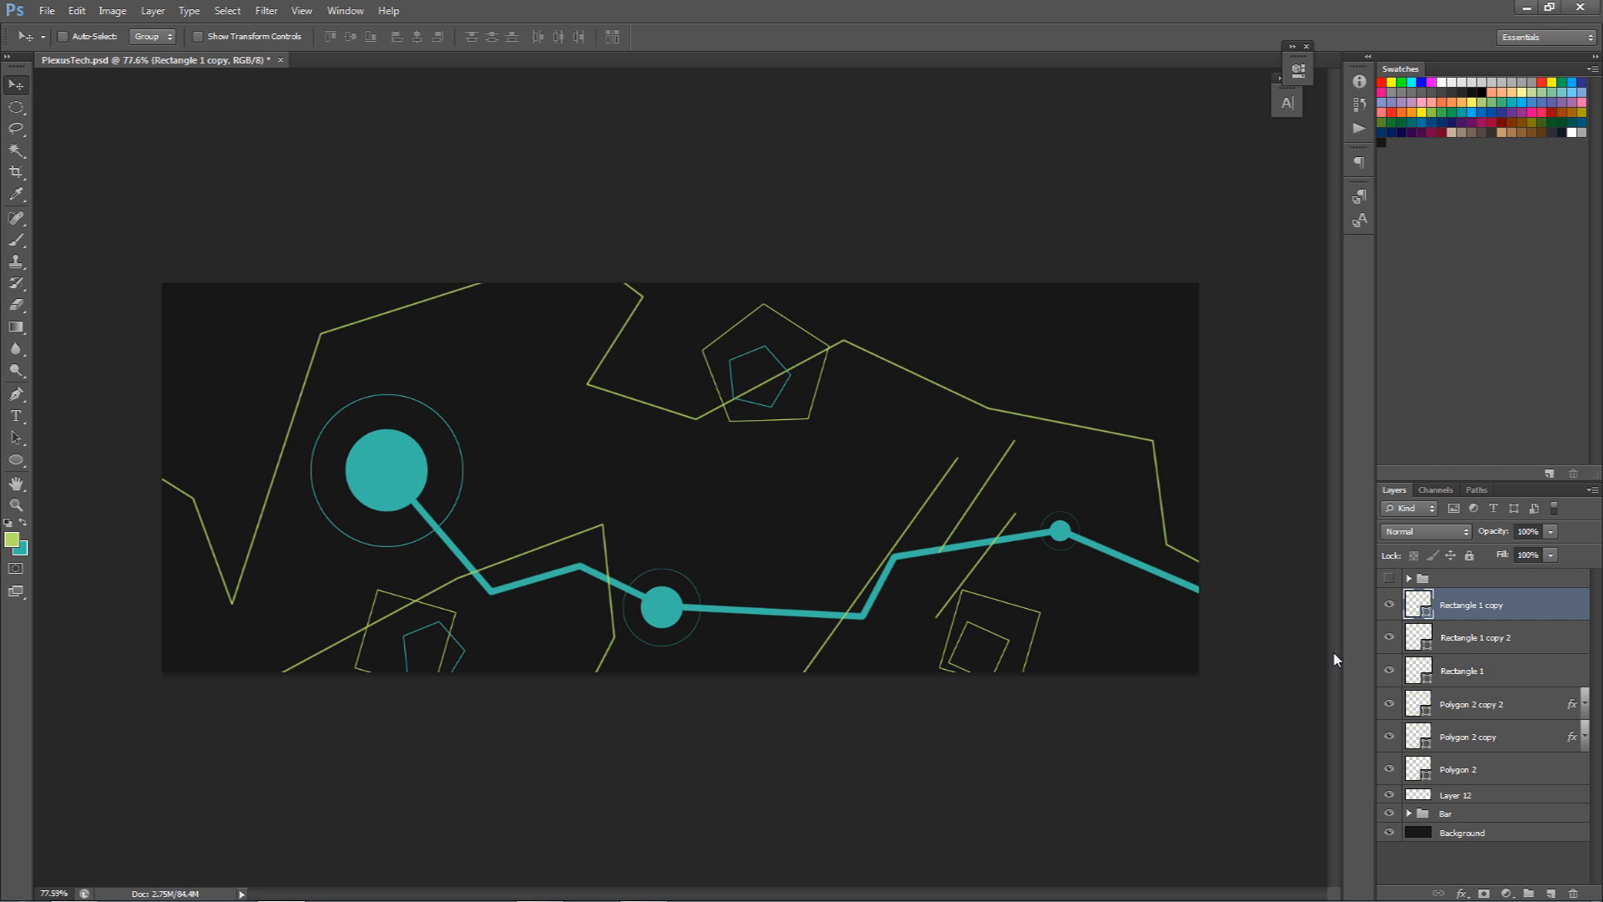
pyautogui.keyDown('shift'); pyautogui.click(1464, 811); pyautogui.keyUp('shift')
pyautogui.moveTo(1040, 621)
pyautogui.mouseDown()
pyautogui.moveTo(1043, 597)
pyautogui.moveTo(1040, 612)
pyautogui.mouseUp()
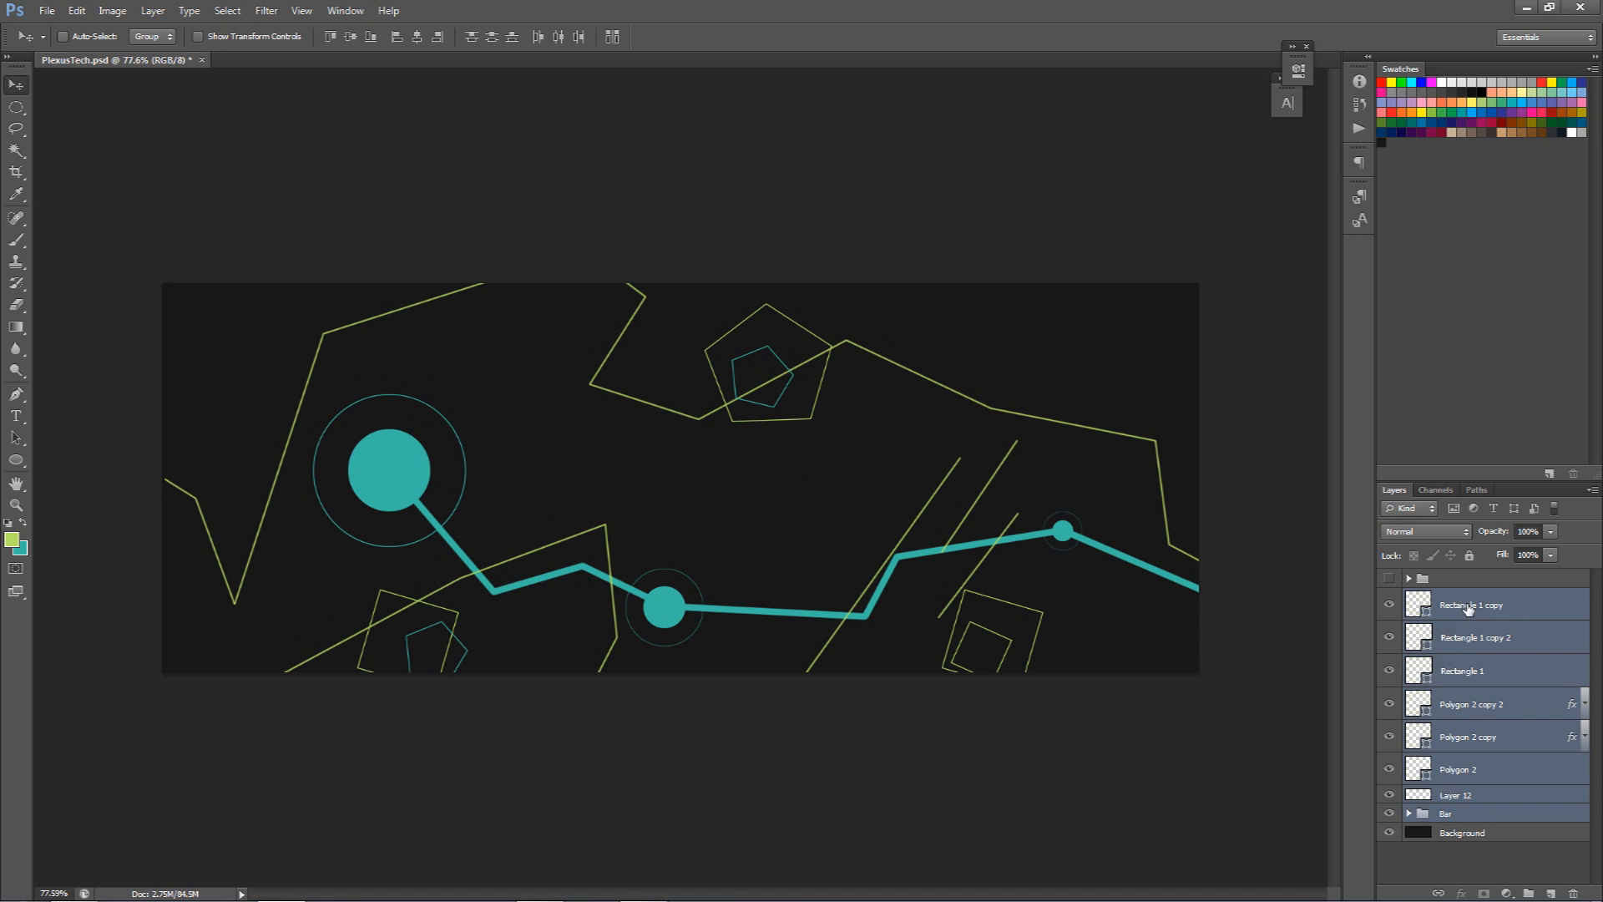
# Group the layers from Rectangle 1 copy down to the Bar group and name the new group Part 1.
pyautogui.click(1462, 608)
pyautogui.keyDown('shift'); pyautogui.click(1458, 802); pyautogui.keyUp('shift')
pyautogui.keyDown('shift'); pyautogui.click(1459, 810); pyautogui.keyUp('shift')
pyautogui.hotkey('ctrl', 'g')
pyautogui.doubleClick(1453, 599)
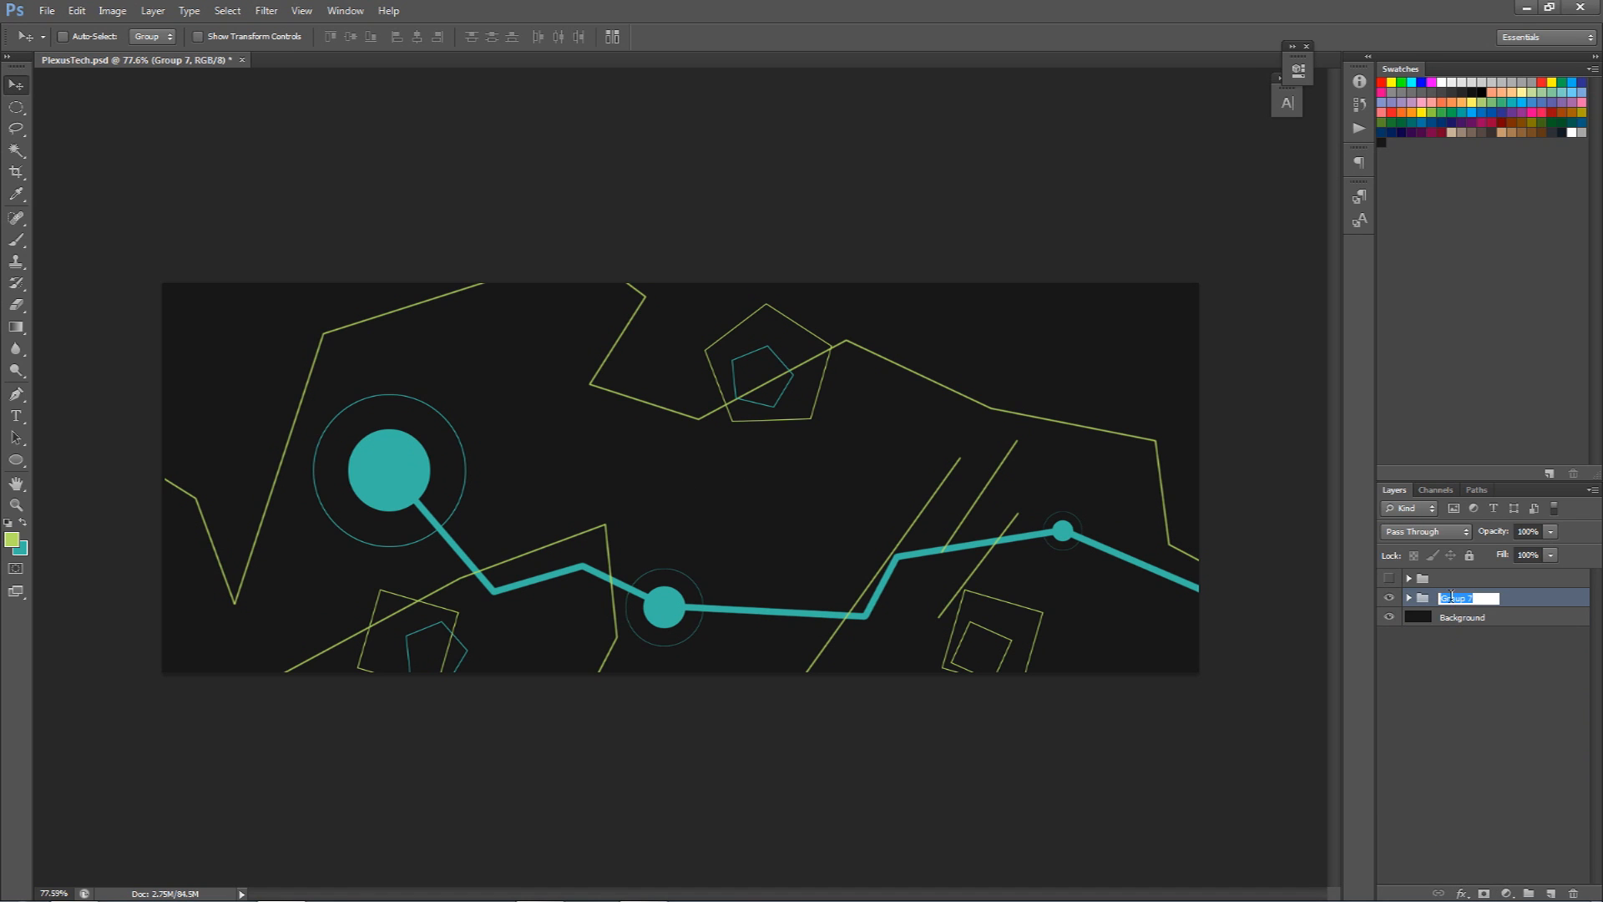
pyautogui.write('Part 1')
pyautogui.press('Return')
# On a new layer above Part 1, paint large soft teal glows at the upper left corner, lower middle edge and upper right edge.
pyautogui.click(1549, 893)
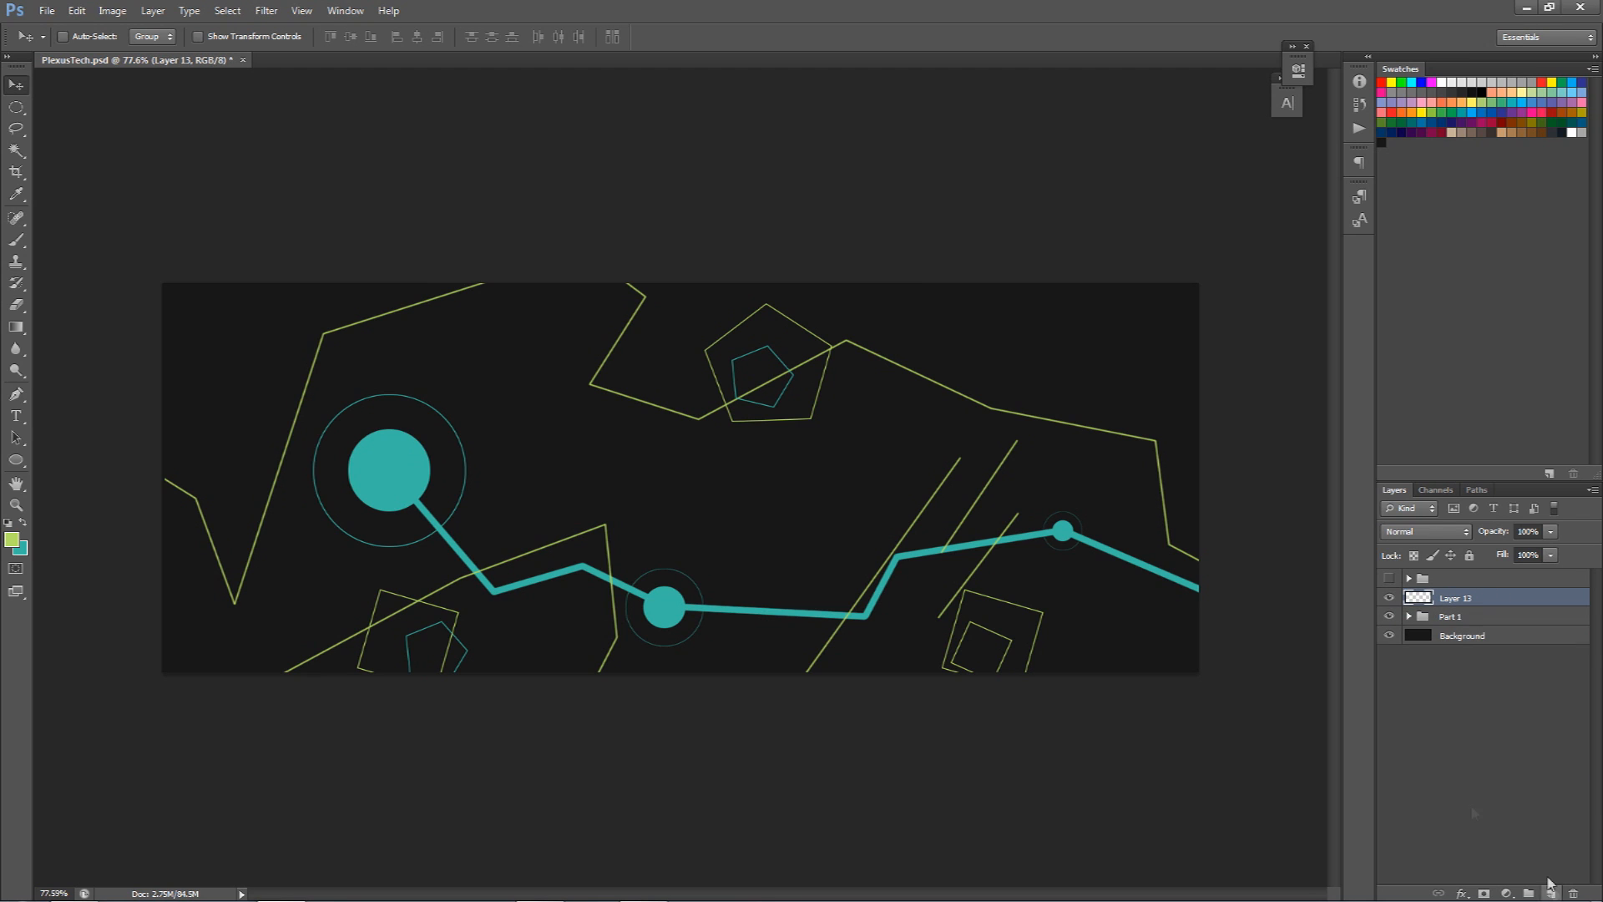
pyautogui.click(24, 526)
pyautogui.press('b')
pyautogui.moveTo(748, 443); pyautogui.dragTo(868, 439)
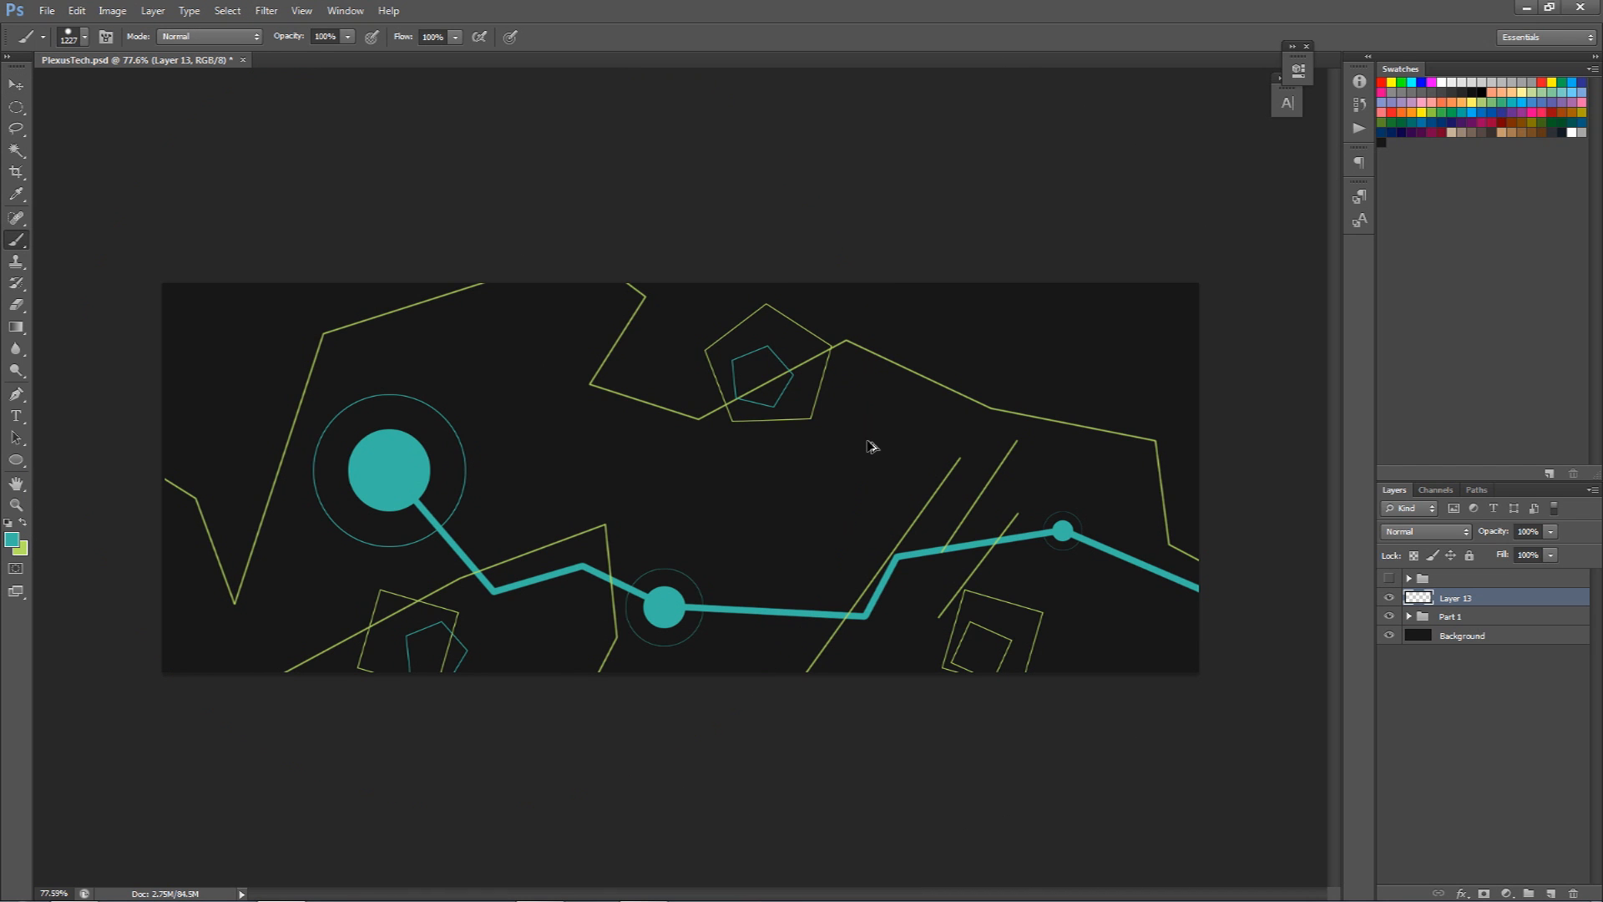
pyautogui.moveTo(682, 456)
pyautogui.mouseDown()
pyautogui.moveTo(1180, 462)
pyautogui.moveTo(916, 474)
pyautogui.moveTo(615, 447)
pyautogui.moveTo(741, 465)
pyautogui.moveTo(608, 6)
pyautogui.moveTo(617, 17)
pyautogui.moveTo(559, 18)
pyautogui.moveTo(597, 8)
pyautogui.moveTo(646, 104)
pyautogui.moveTo(738, 359)
pyautogui.moveTo(725, 289)
pyautogui.moveTo(759, 462)
pyautogui.moveTo(672, 463)
pyautogui.mouseUp()
pyautogui.moveTo(576, 403); pyautogui.dragTo(576, 406)
pyautogui.moveTo(240, 428); pyautogui.dragTo(248, 430)
pyautogui.moveTo(109, 351)
pyautogui.mouseDown()
pyautogui.moveTo(159, 255)
pyautogui.moveTo(334, 142)
pyautogui.mouseUp()
pyautogui.click(651, 869)
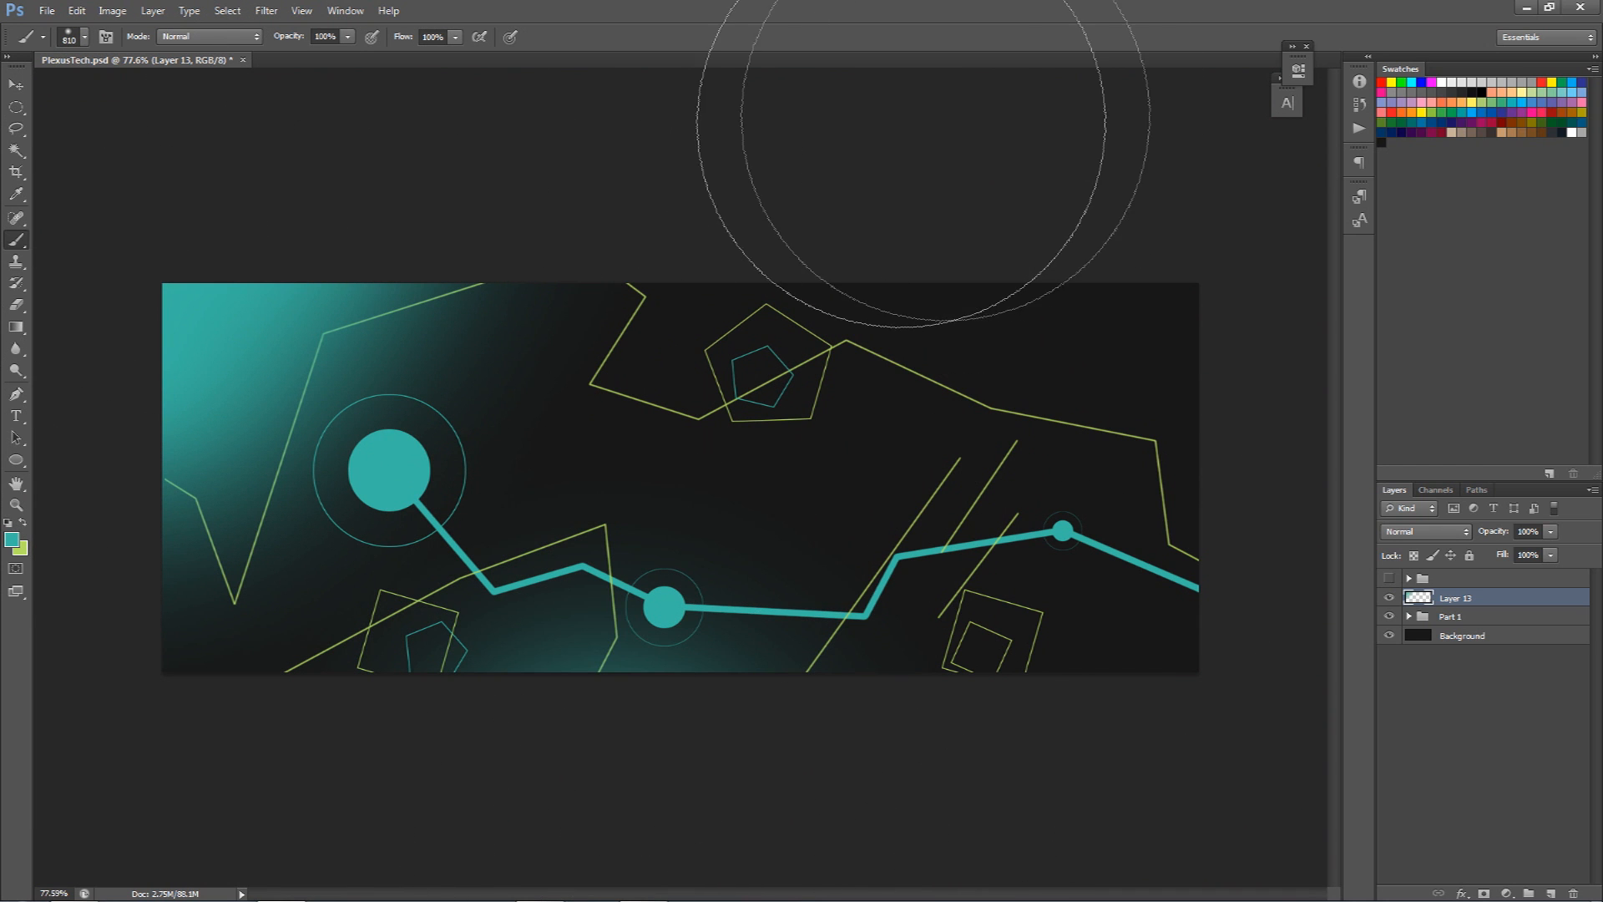
pyautogui.click(714, 814)
pyautogui.click(935, 146)
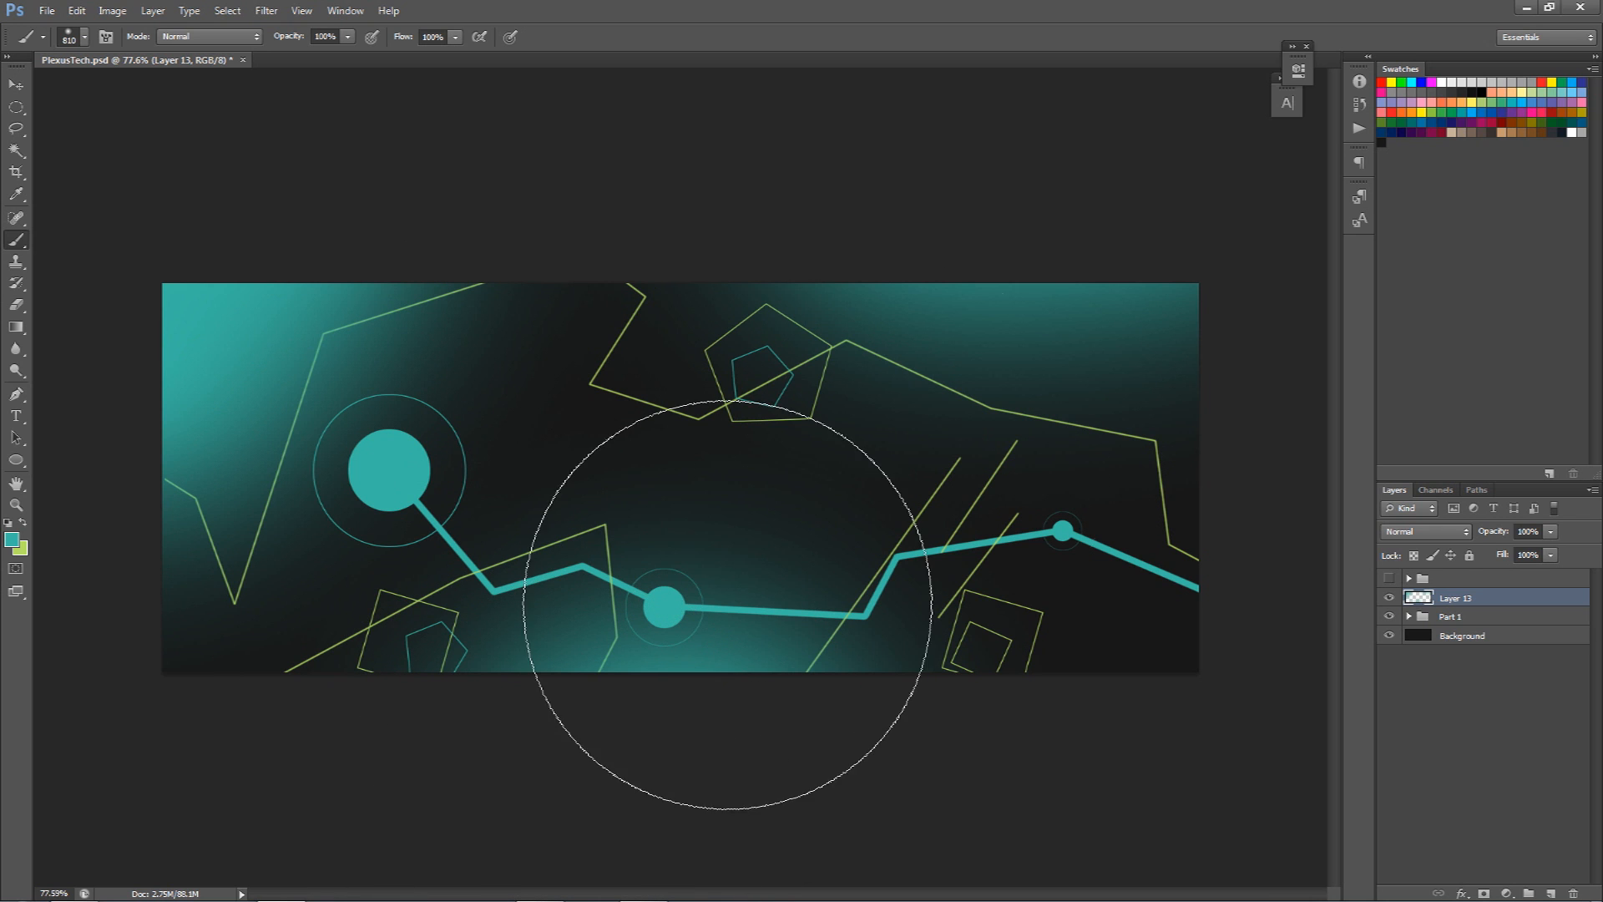
# Blend the glow layer with Linear Dodge (Add) and reduce its opacity to 20%.
pyautogui.click(1423, 533)
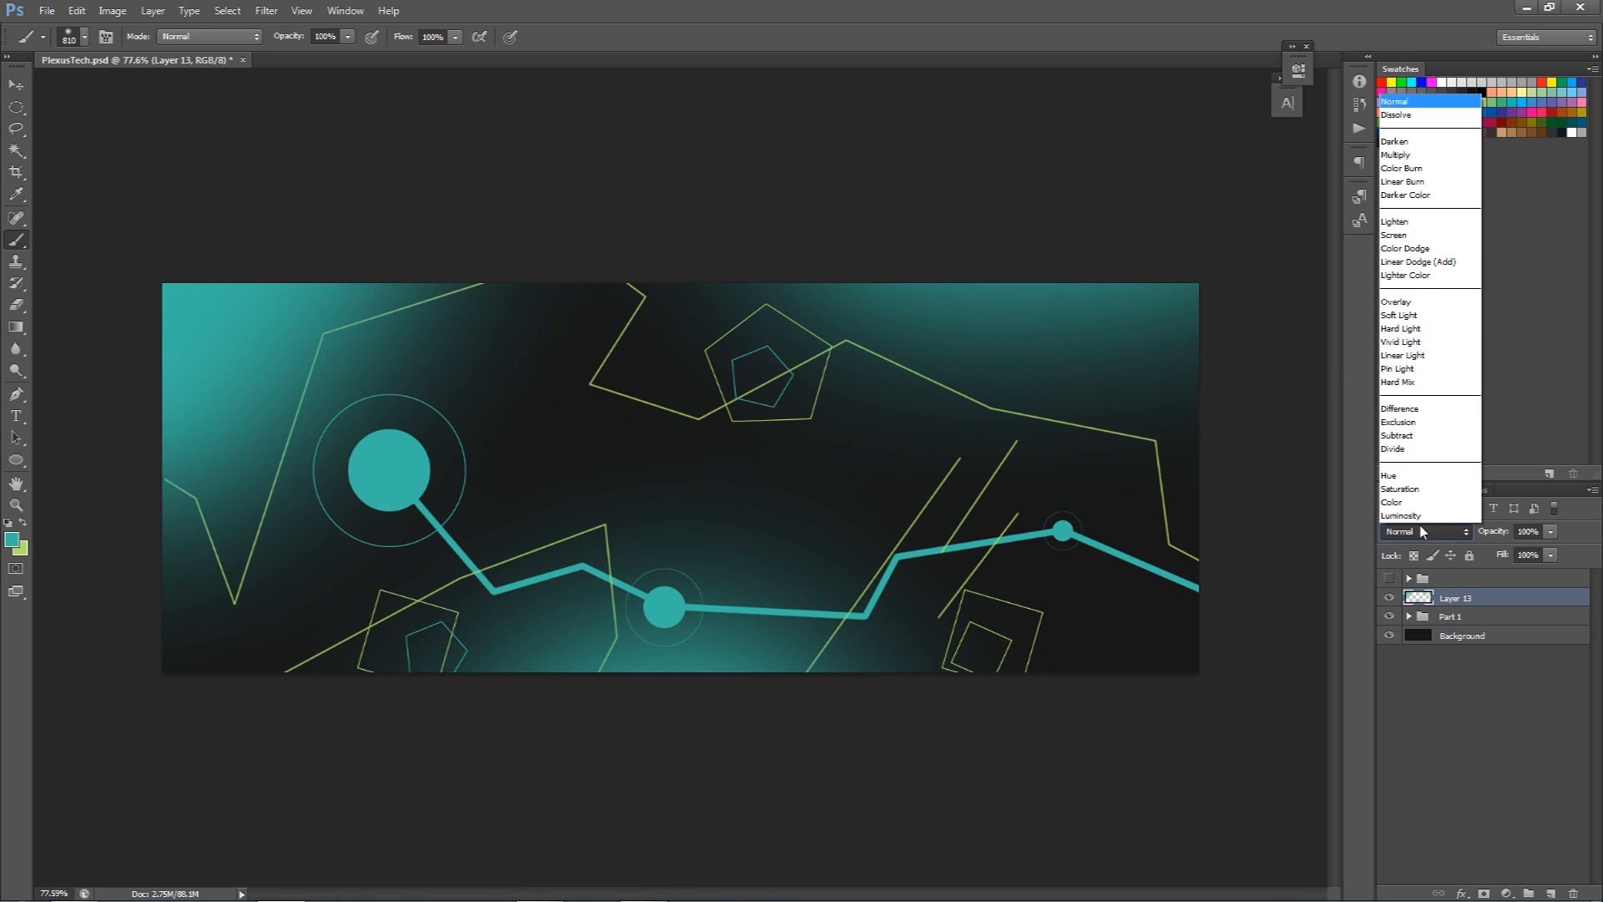
pyautogui.click(1425, 263)
pyautogui.click(1536, 530)
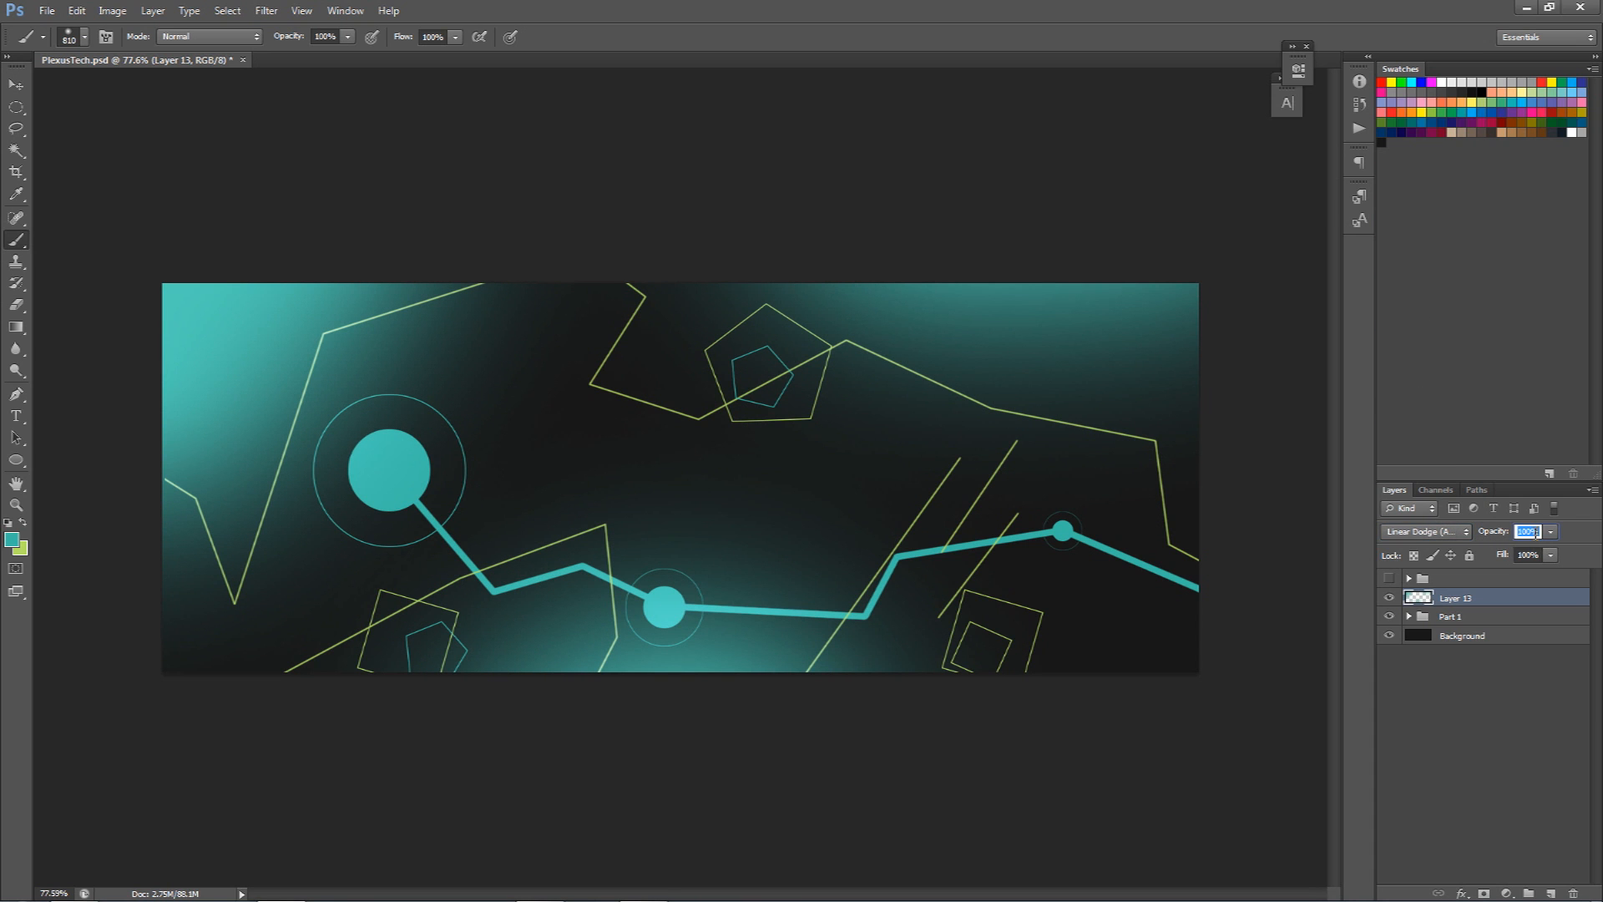
pyautogui.write('20')
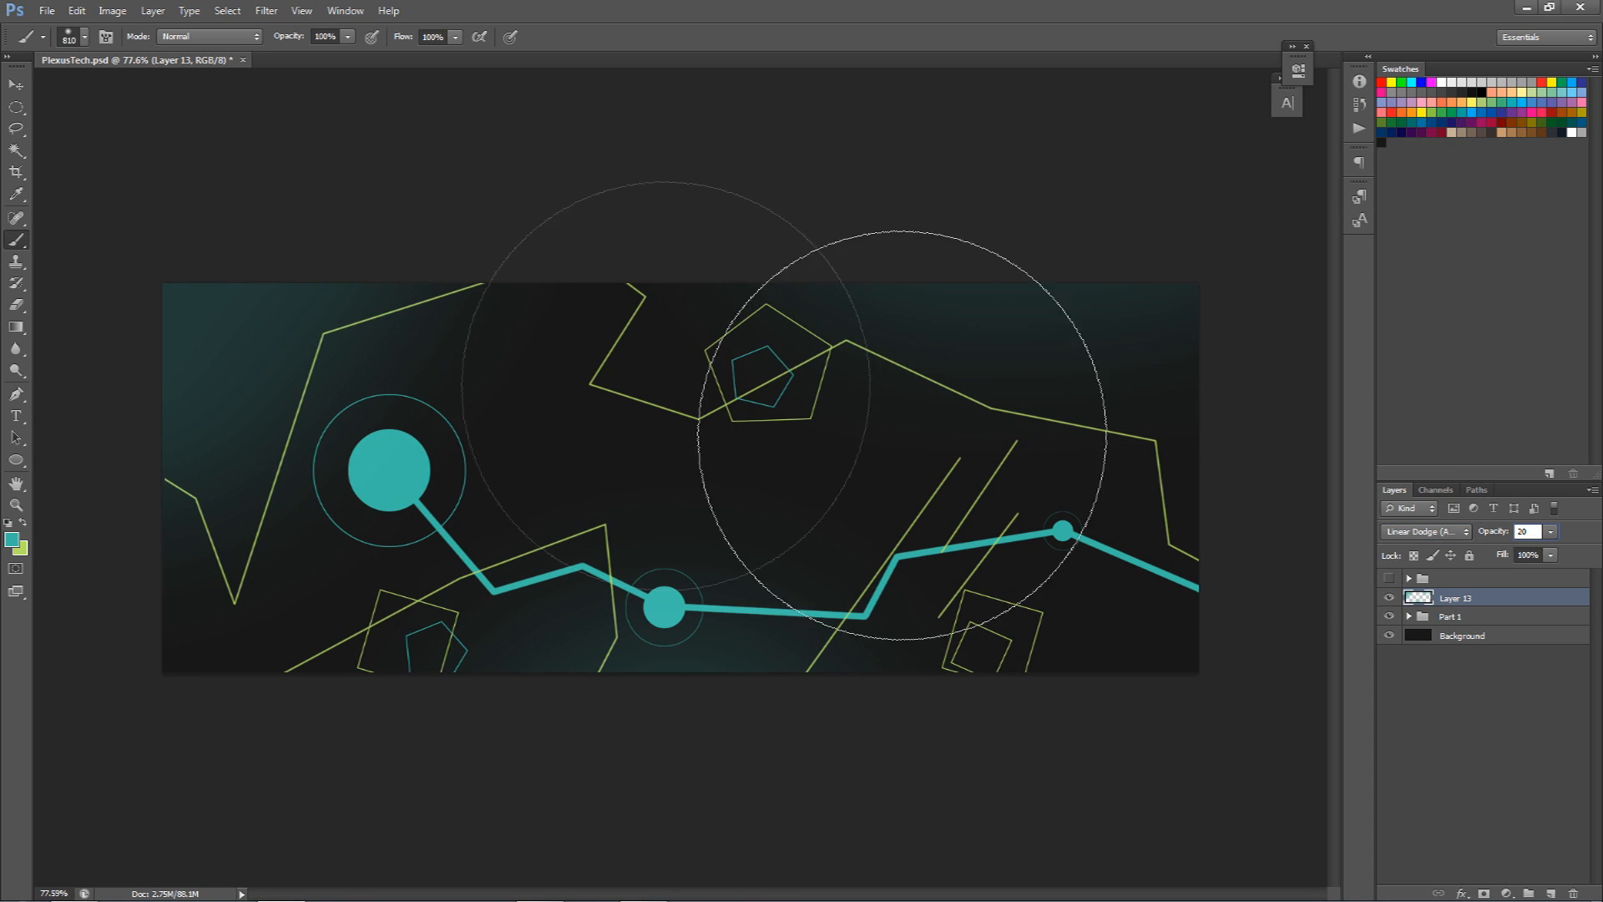
pyautogui.click(16, 84)
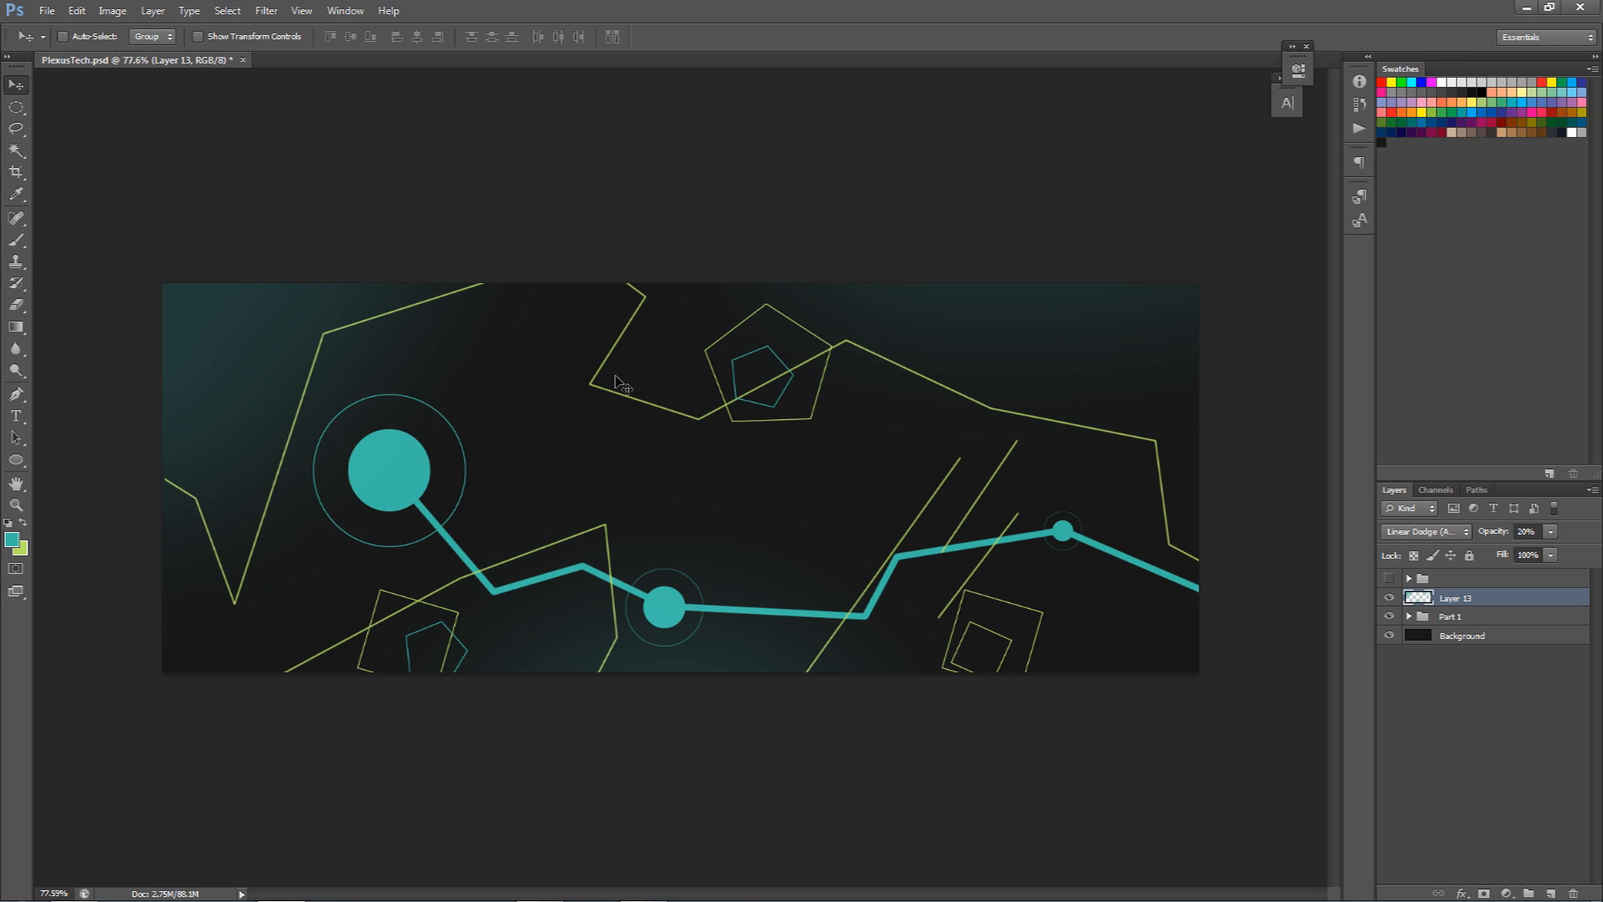
# Duplicate the Part 1 group, merge the copy into one layer, and place it between Part 1 and the background.
pyautogui.click(1431, 615)
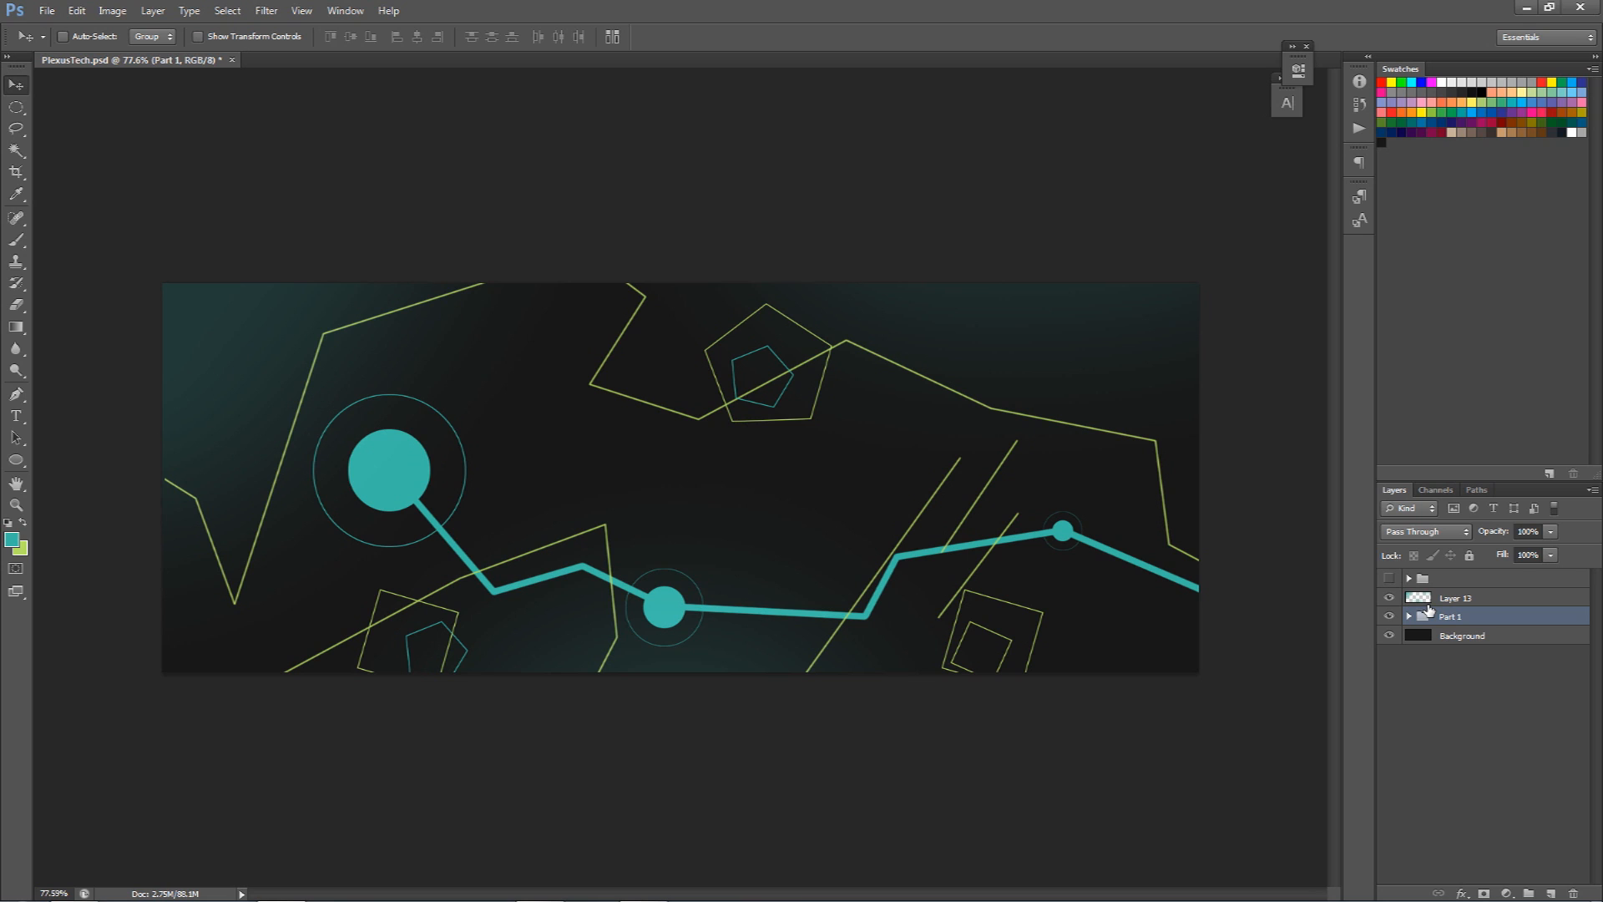
pyautogui.hotkey('ctrl', 'j')
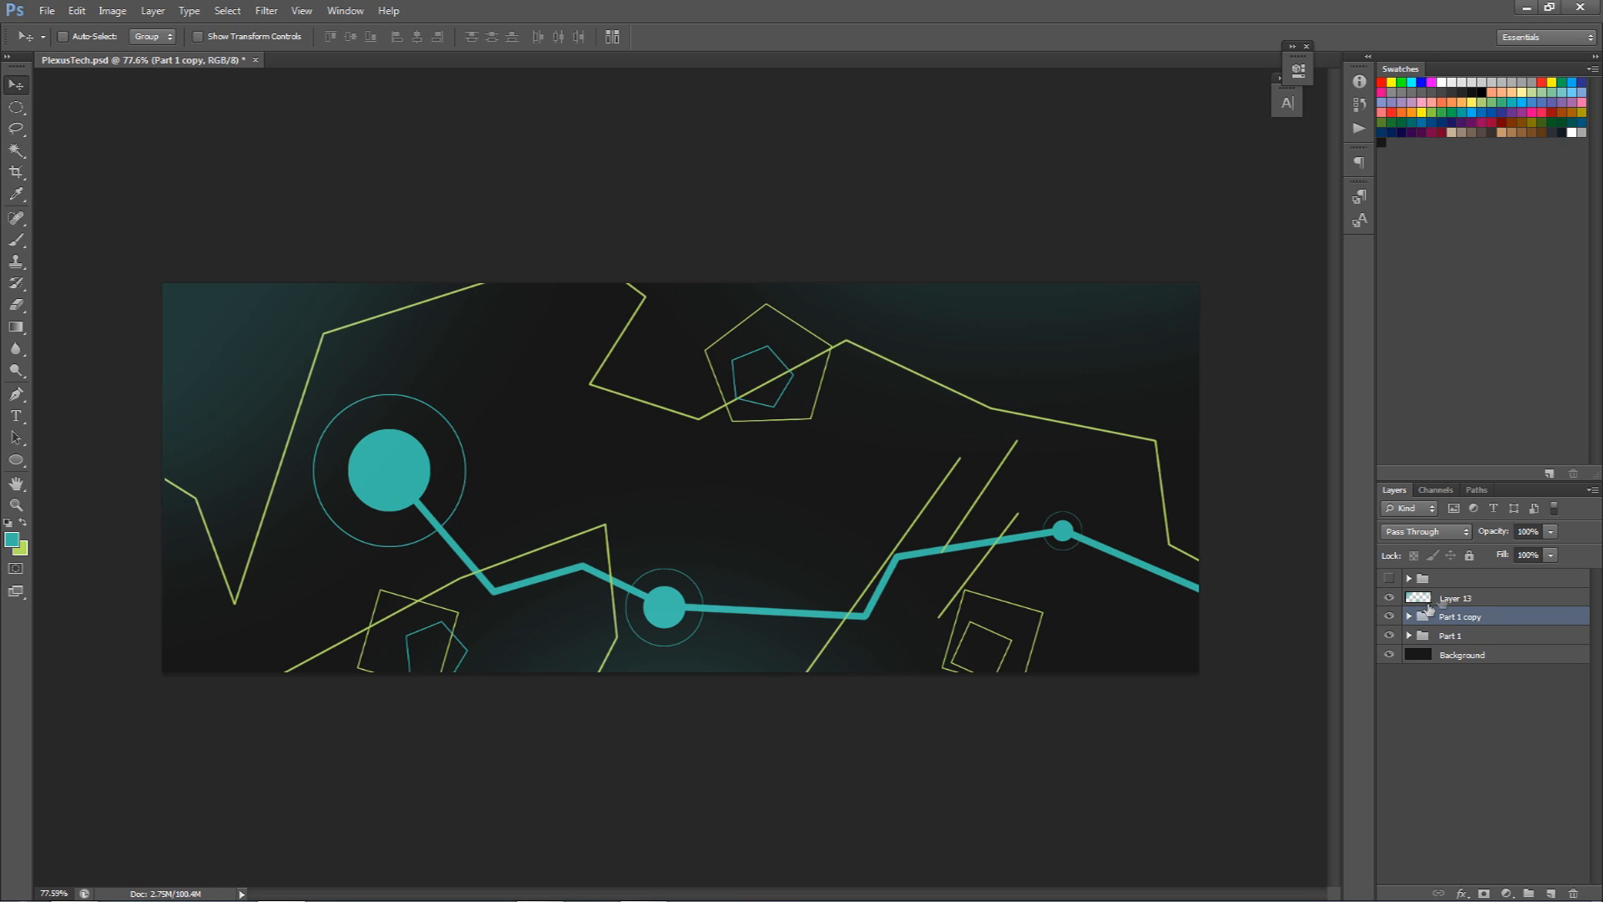
pyautogui.hotkey('ctrl', 'e')
pyautogui.moveTo(1487, 617); pyautogui.dragTo(1485, 652)
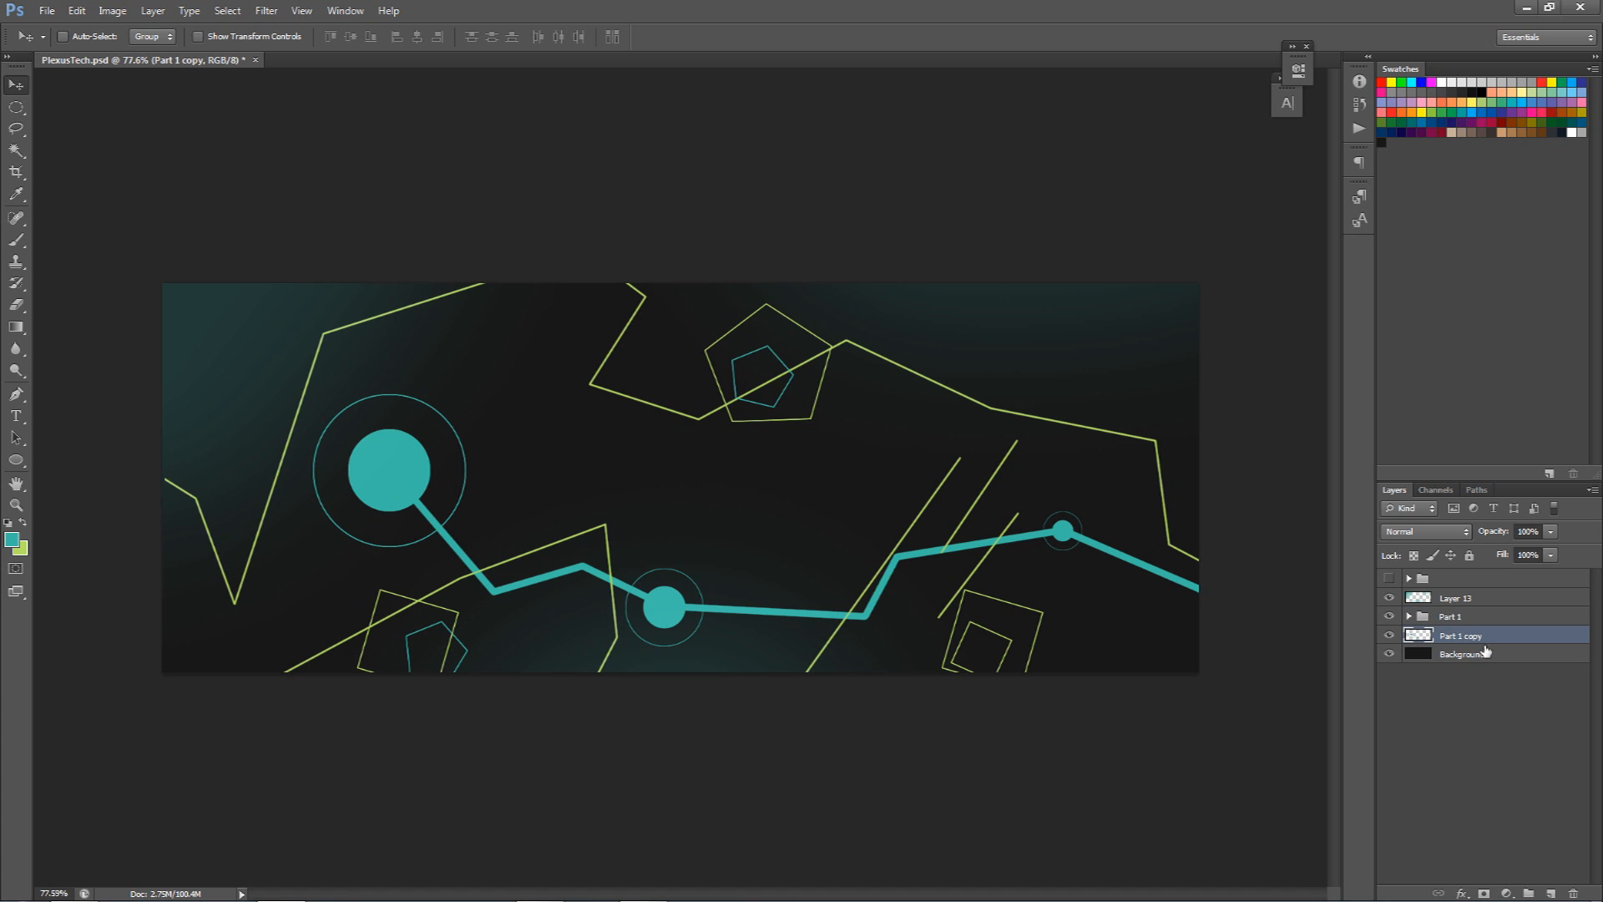
# Enlarge the merged copy and position it so its biggest circle is cut off by the banner's upper edge.
pyautogui.hotkey('ctrl', 't')
pyautogui.moveTo(966, 344); pyautogui.dragTo(642, 430)
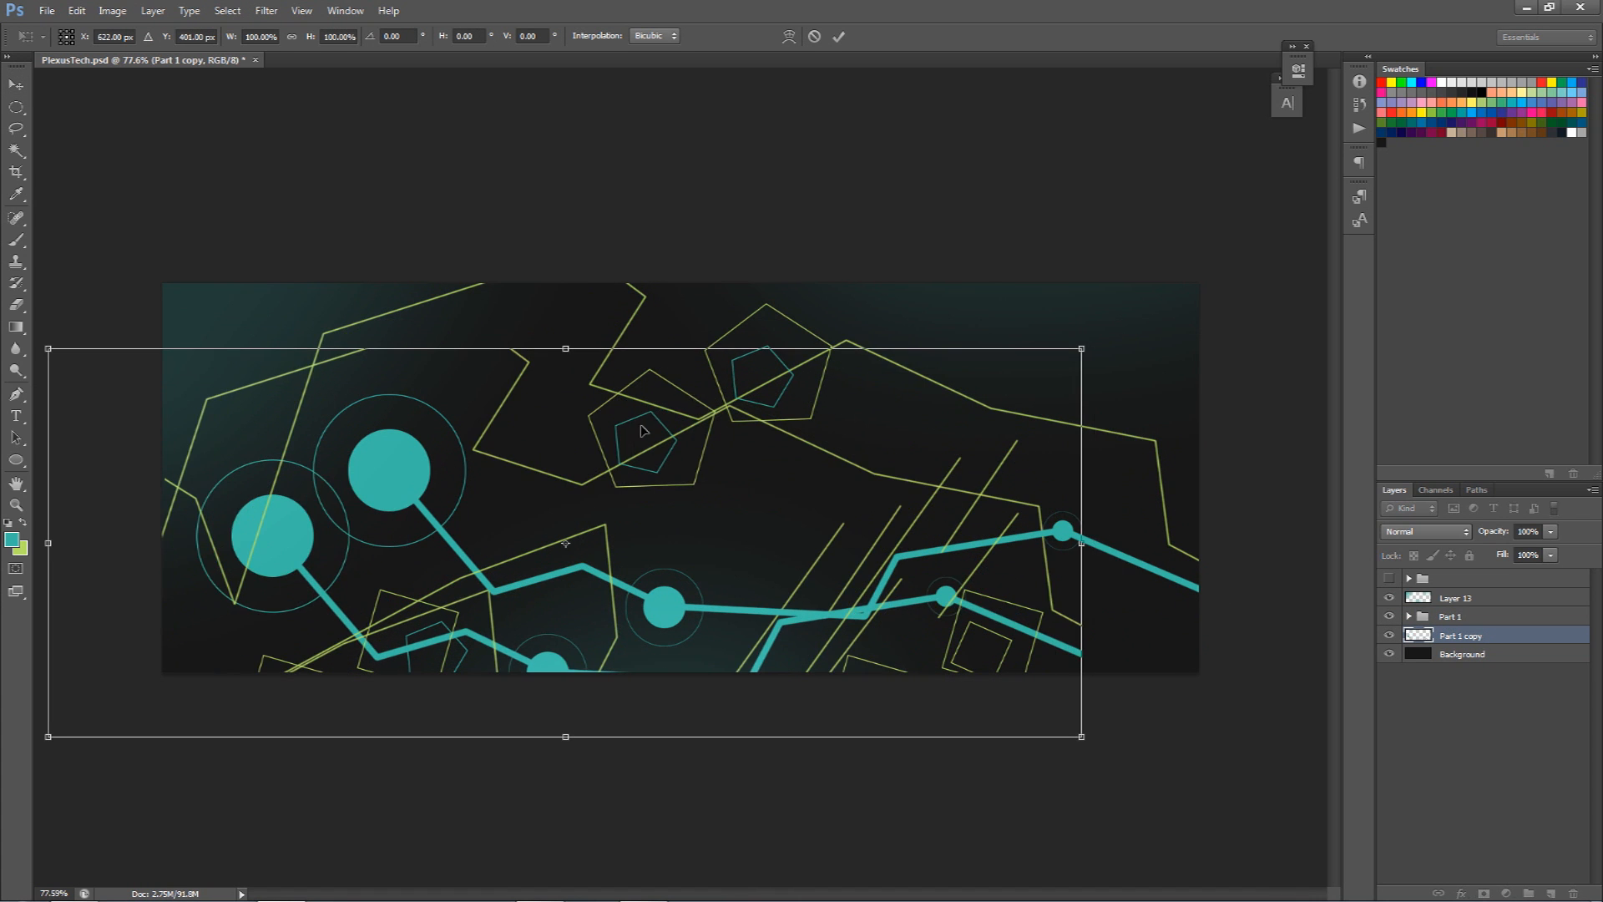
pyautogui.moveTo(1081, 349); pyautogui.dragTo(1602, 48)
pyautogui.click(843, 36)
pyautogui.moveTo(885, 442); pyautogui.dragTo(810, 425)
pyautogui.moveTo(877, 507); pyautogui.dragTo(912, 561)
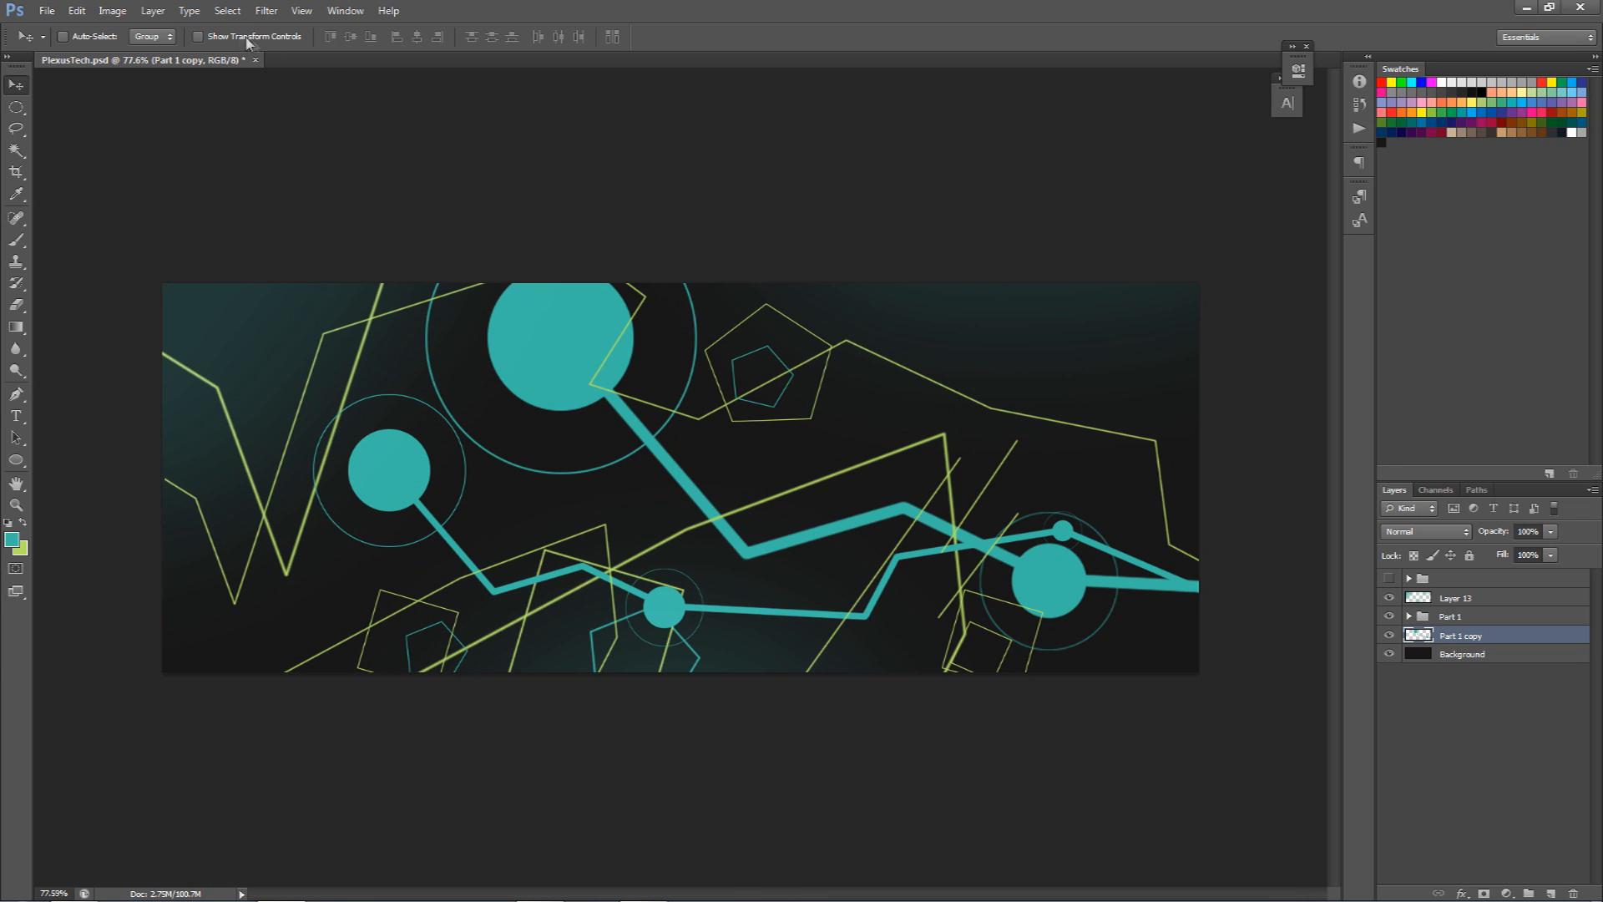
# Apply a Gaussian Blur with a 6.0 pixel radius to the enlarged copy.
pyautogui.click(273, 13)
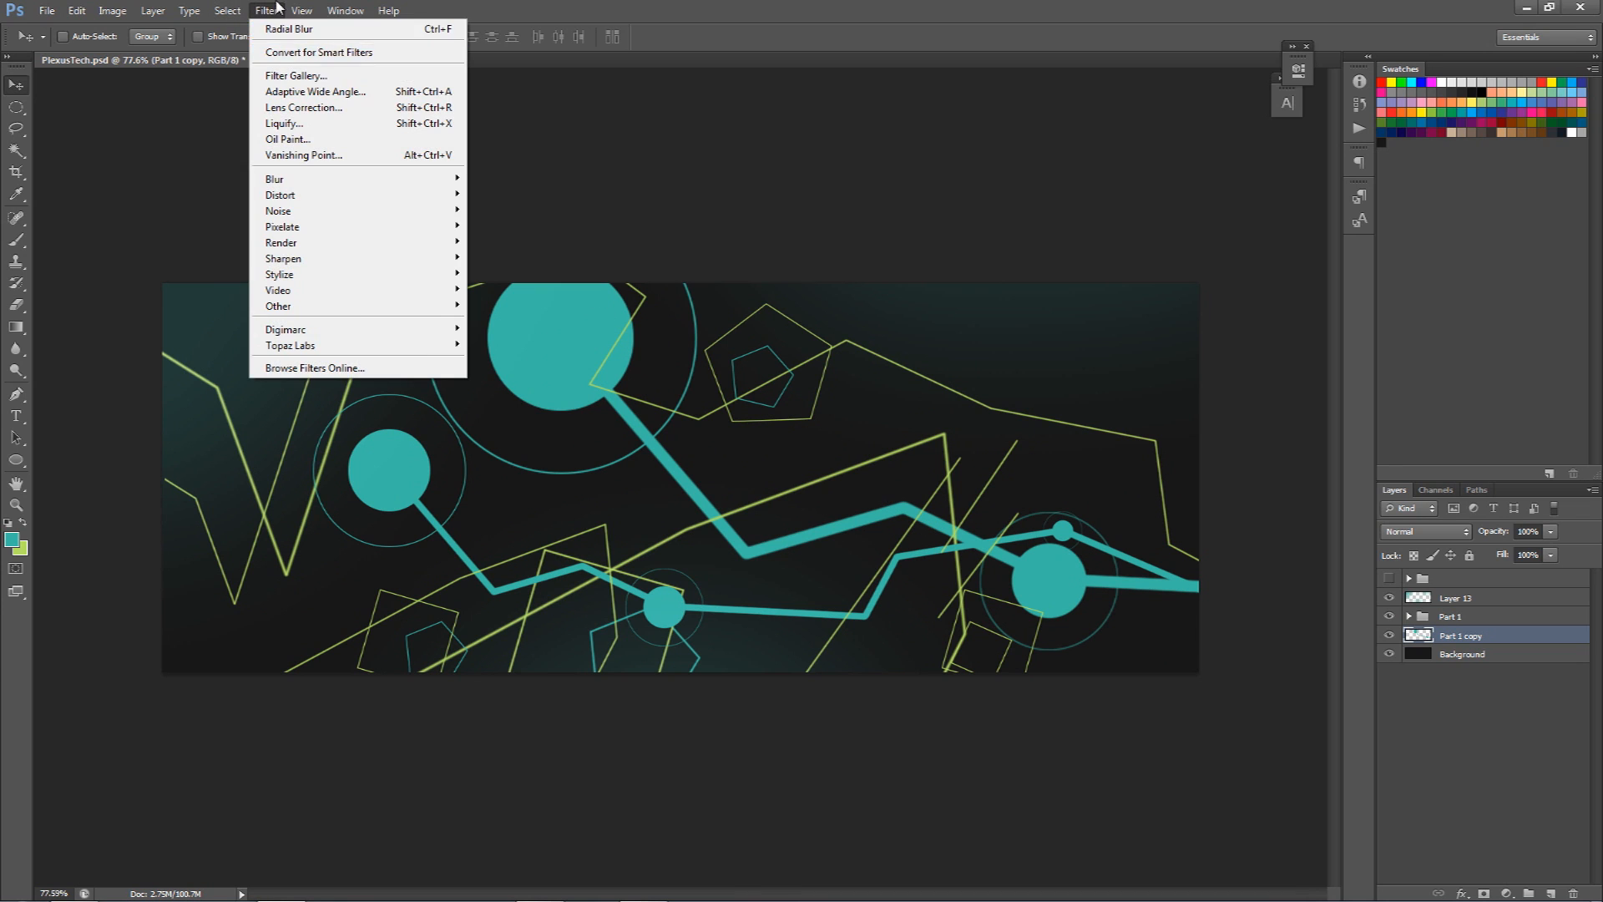
pyautogui.click(517, 307)
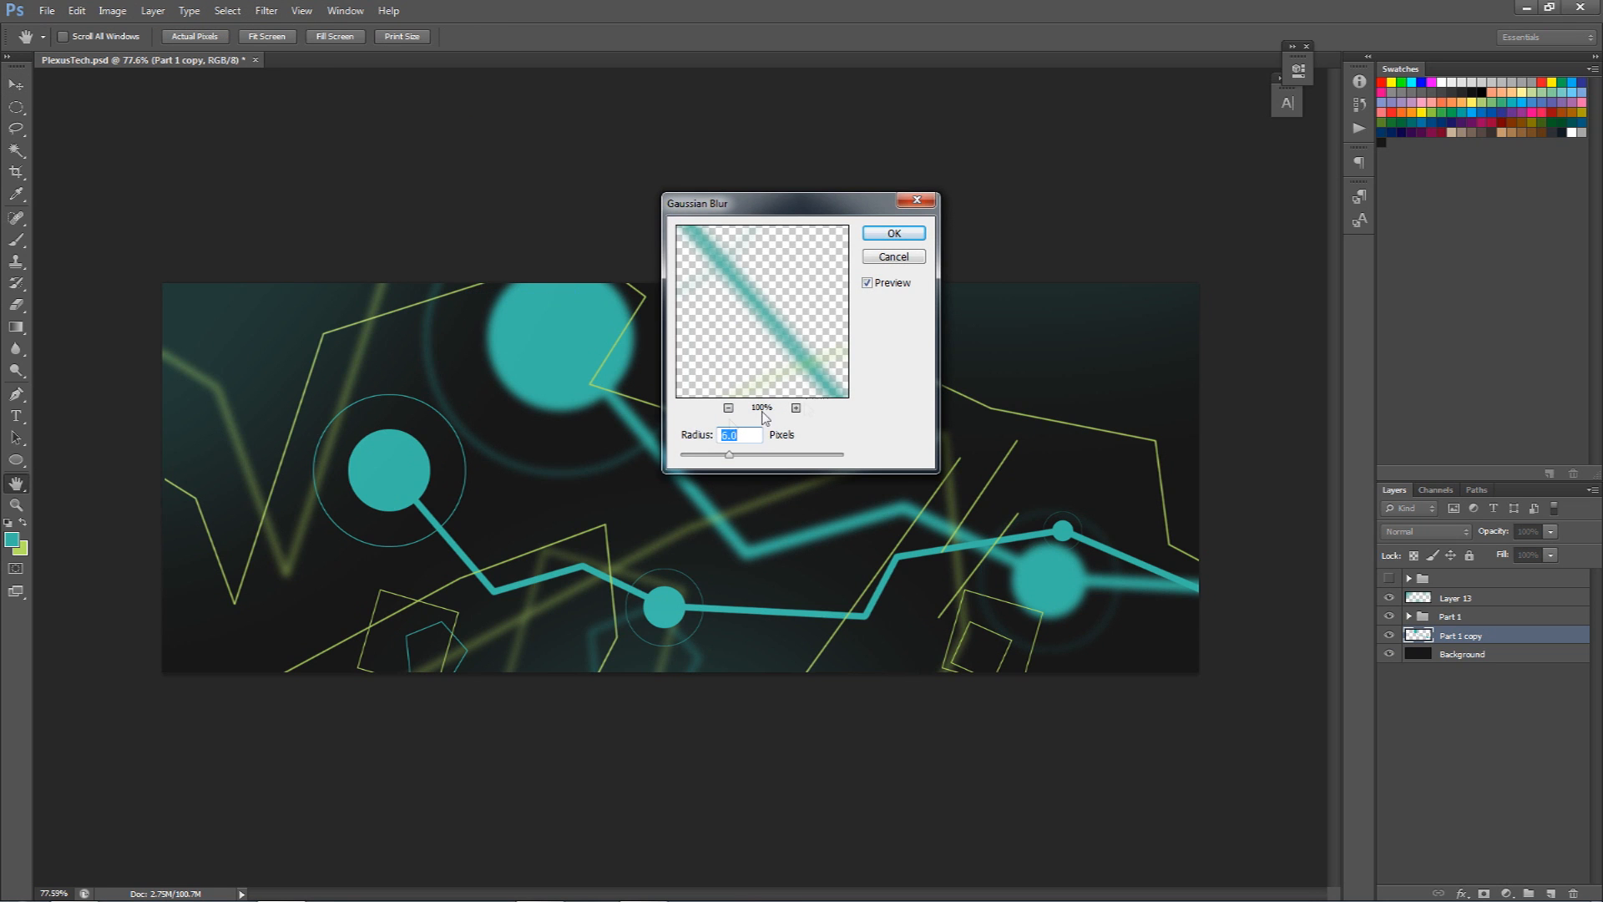
pyautogui.click(898, 238)
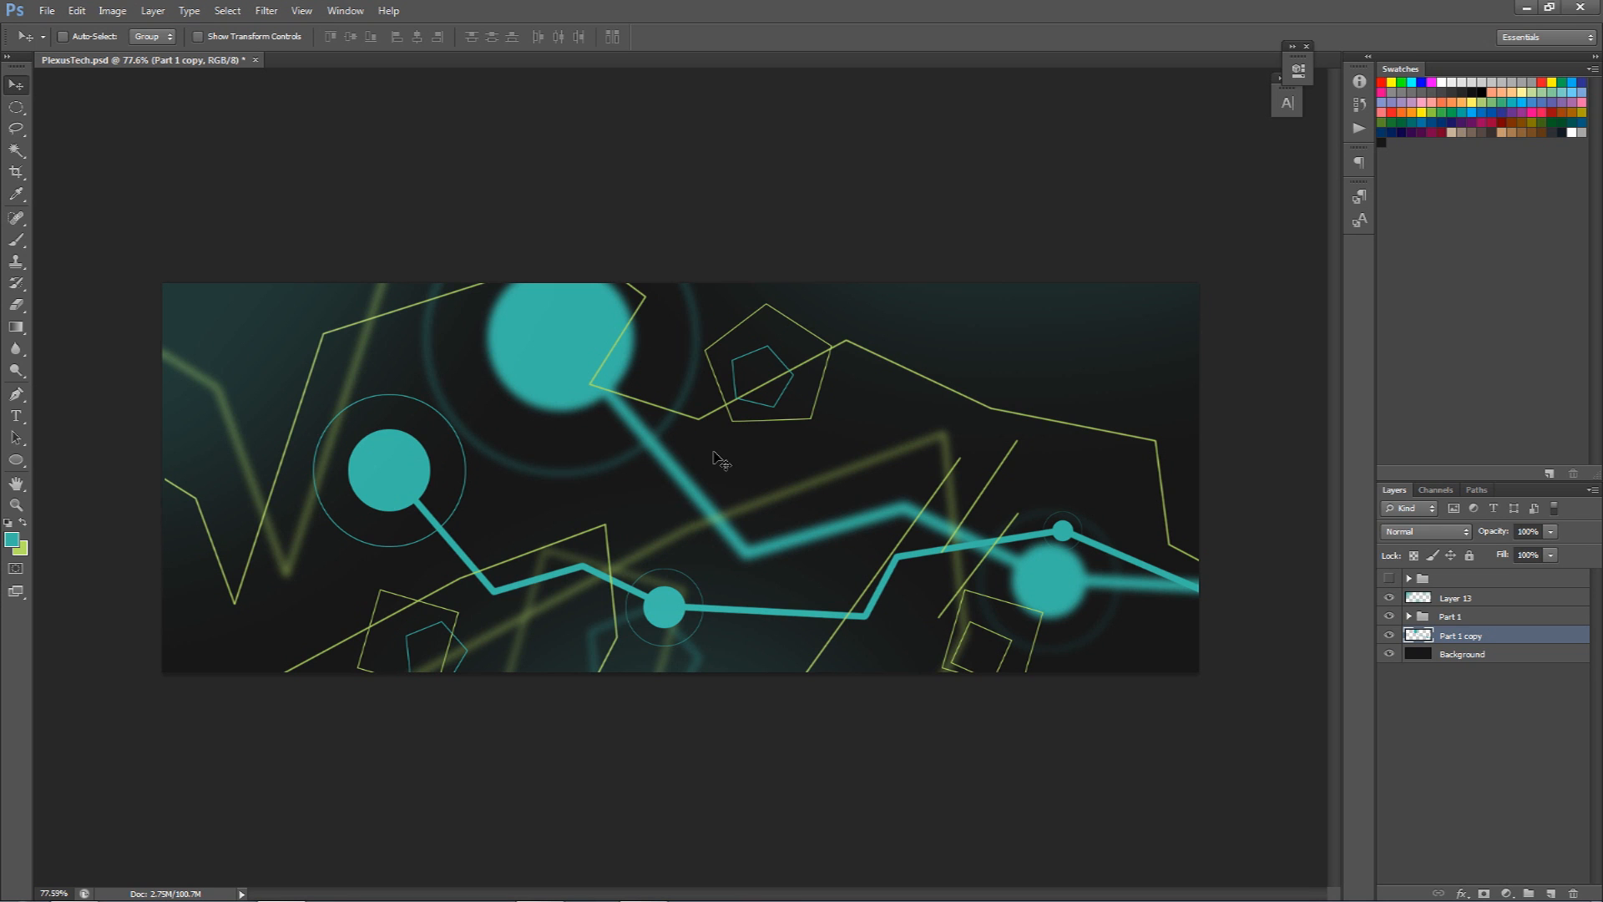
# Move the blurred copy slightly higher behind the sharp artwork, and briefly show the finished reference group for comparison.
pyautogui.moveTo(716, 460); pyautogui.dragTo(901, 496)
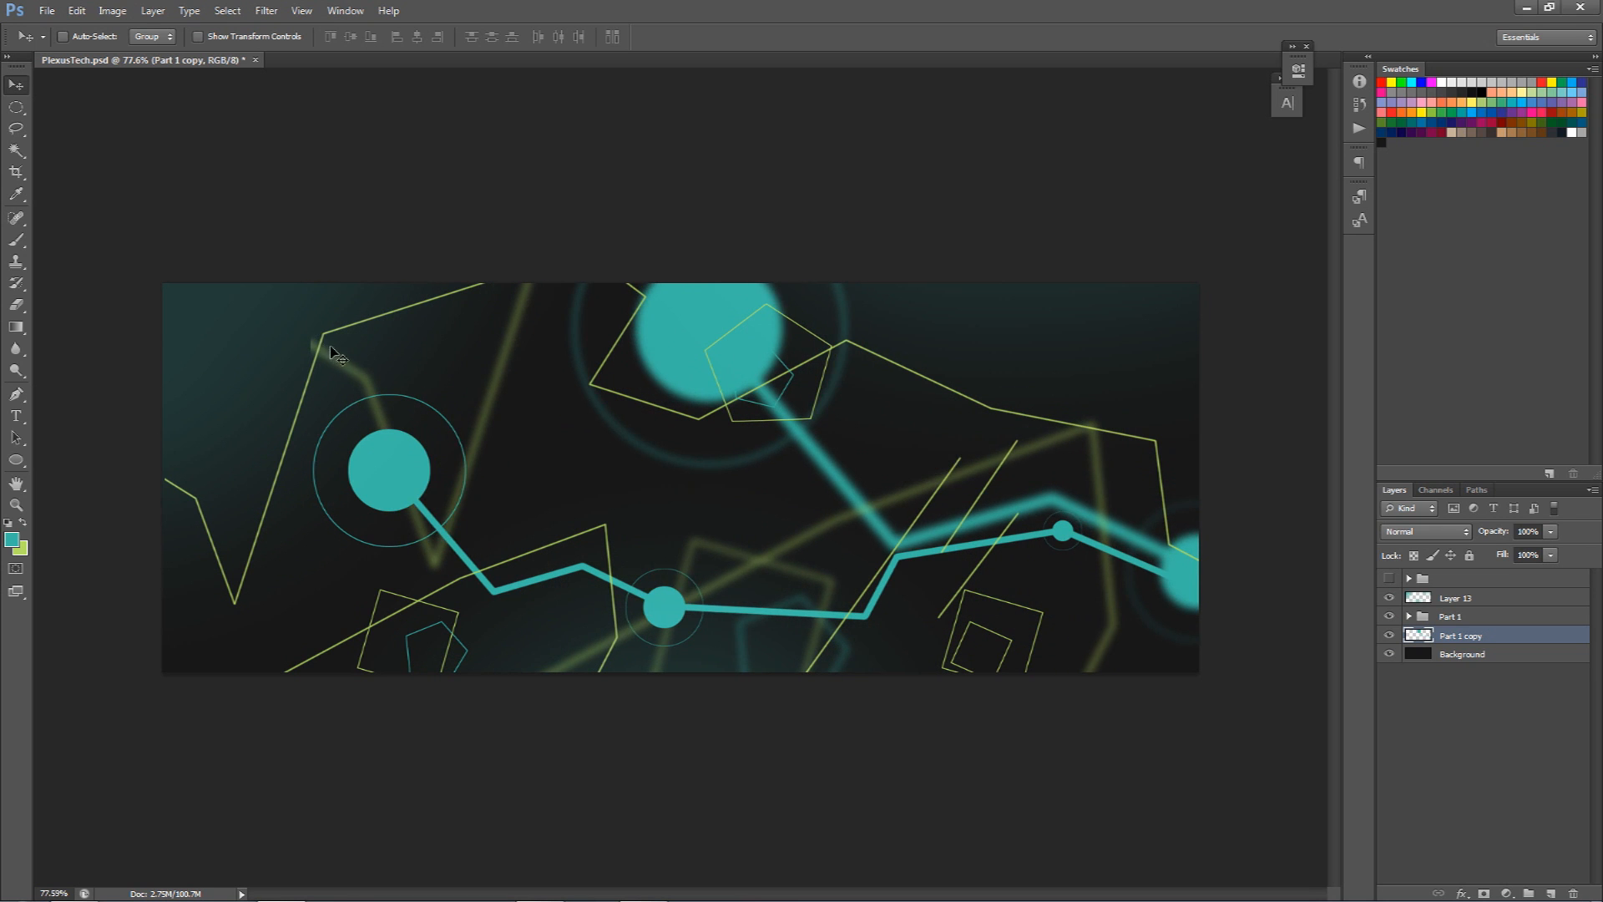
pyautogui.moveTo(776, 497); pyautogui.dragTo(639, 464)
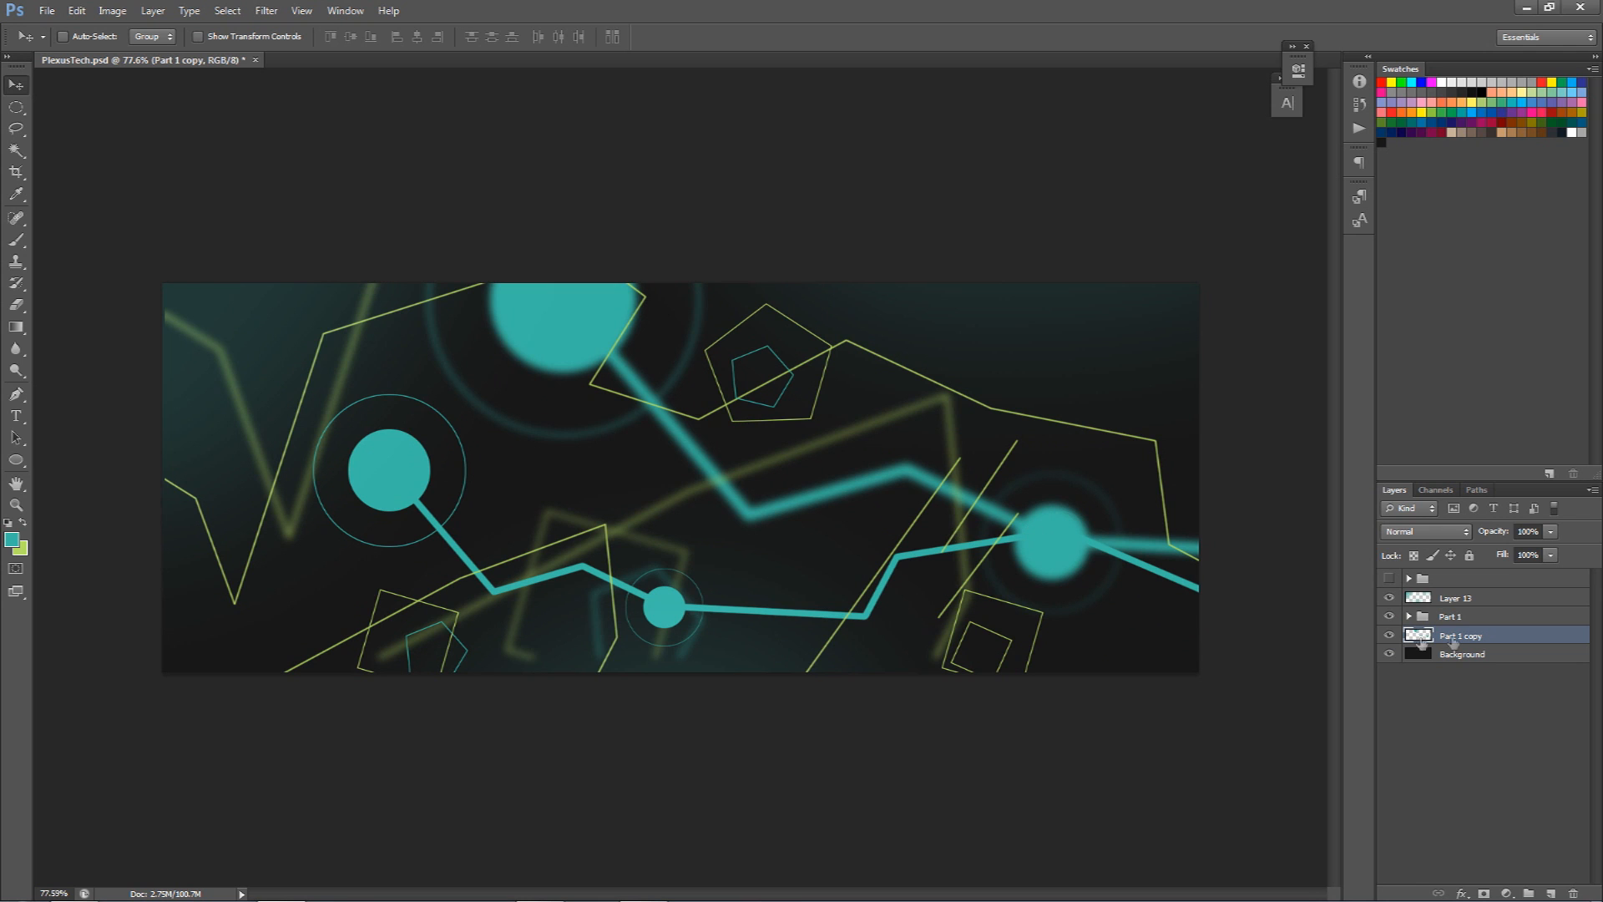
pyautogui.click(1389, 577)
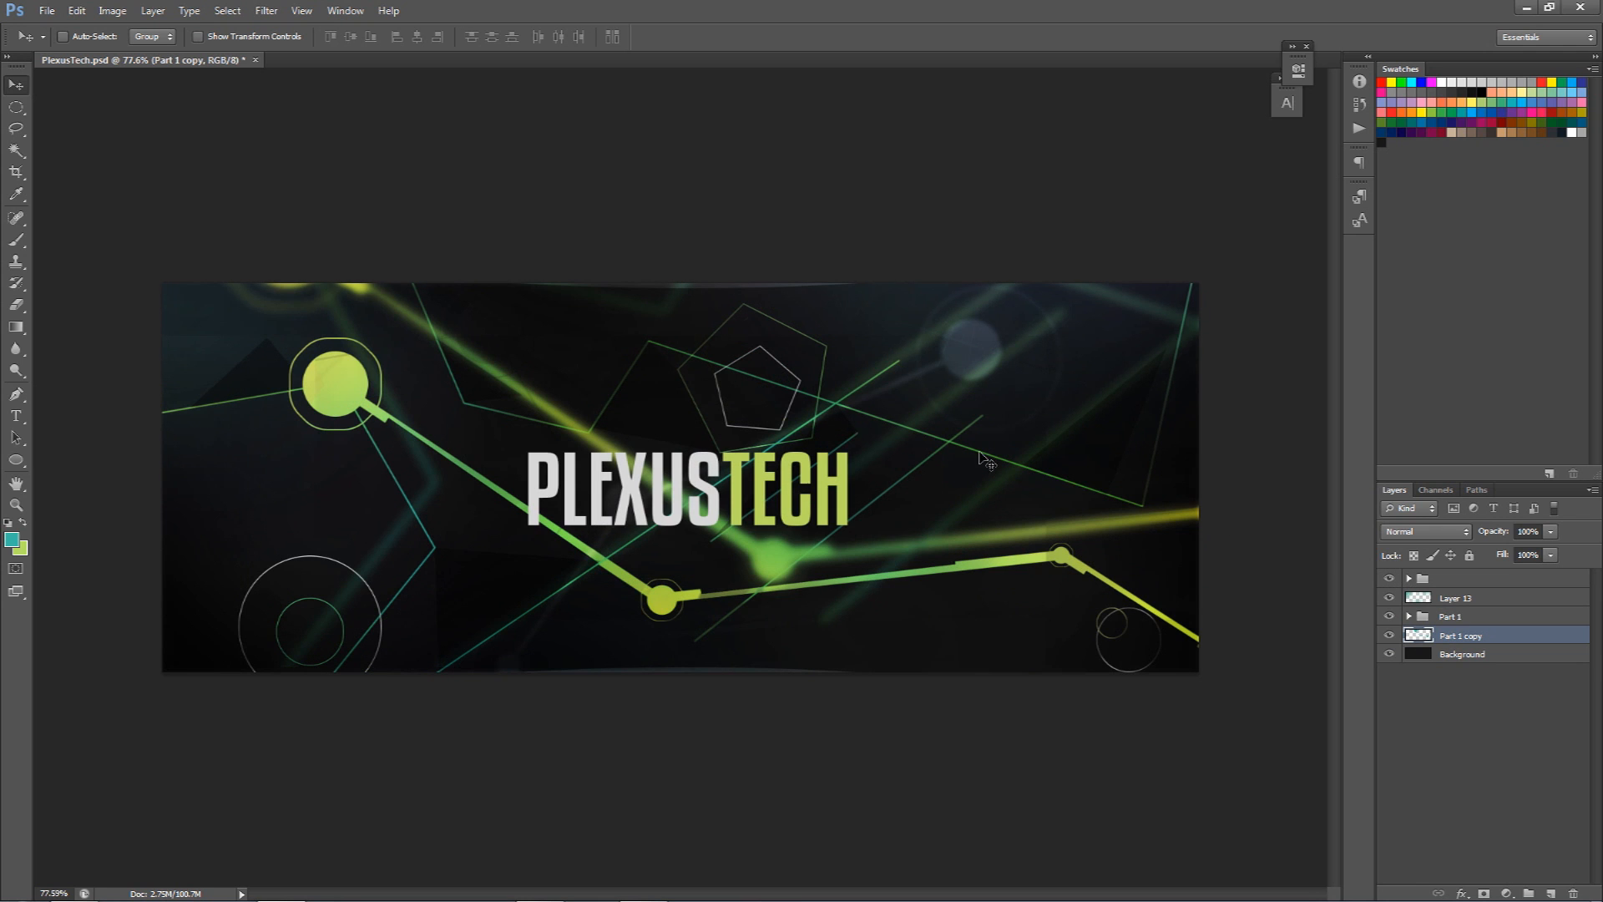
pyautogui.click(1389, 577)
# Add a Brightness/Contrast adjustment above the glow layer with brightness about -31 and contrast about 54.
pyautogui.click(1491, 604)
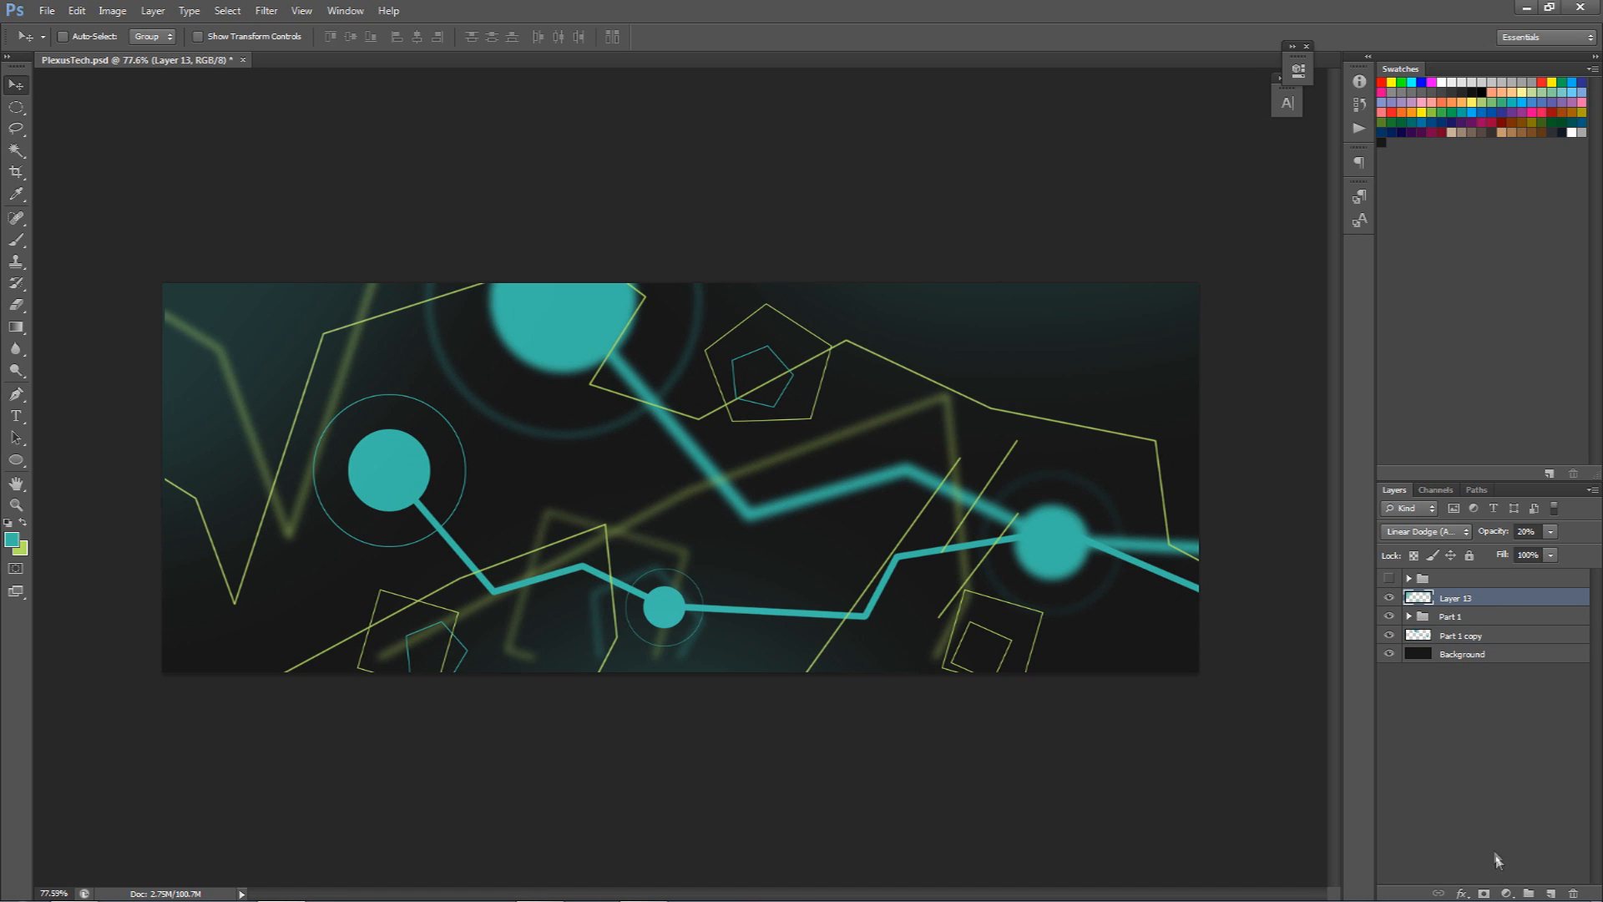
pyautogui.click(1506, 892)
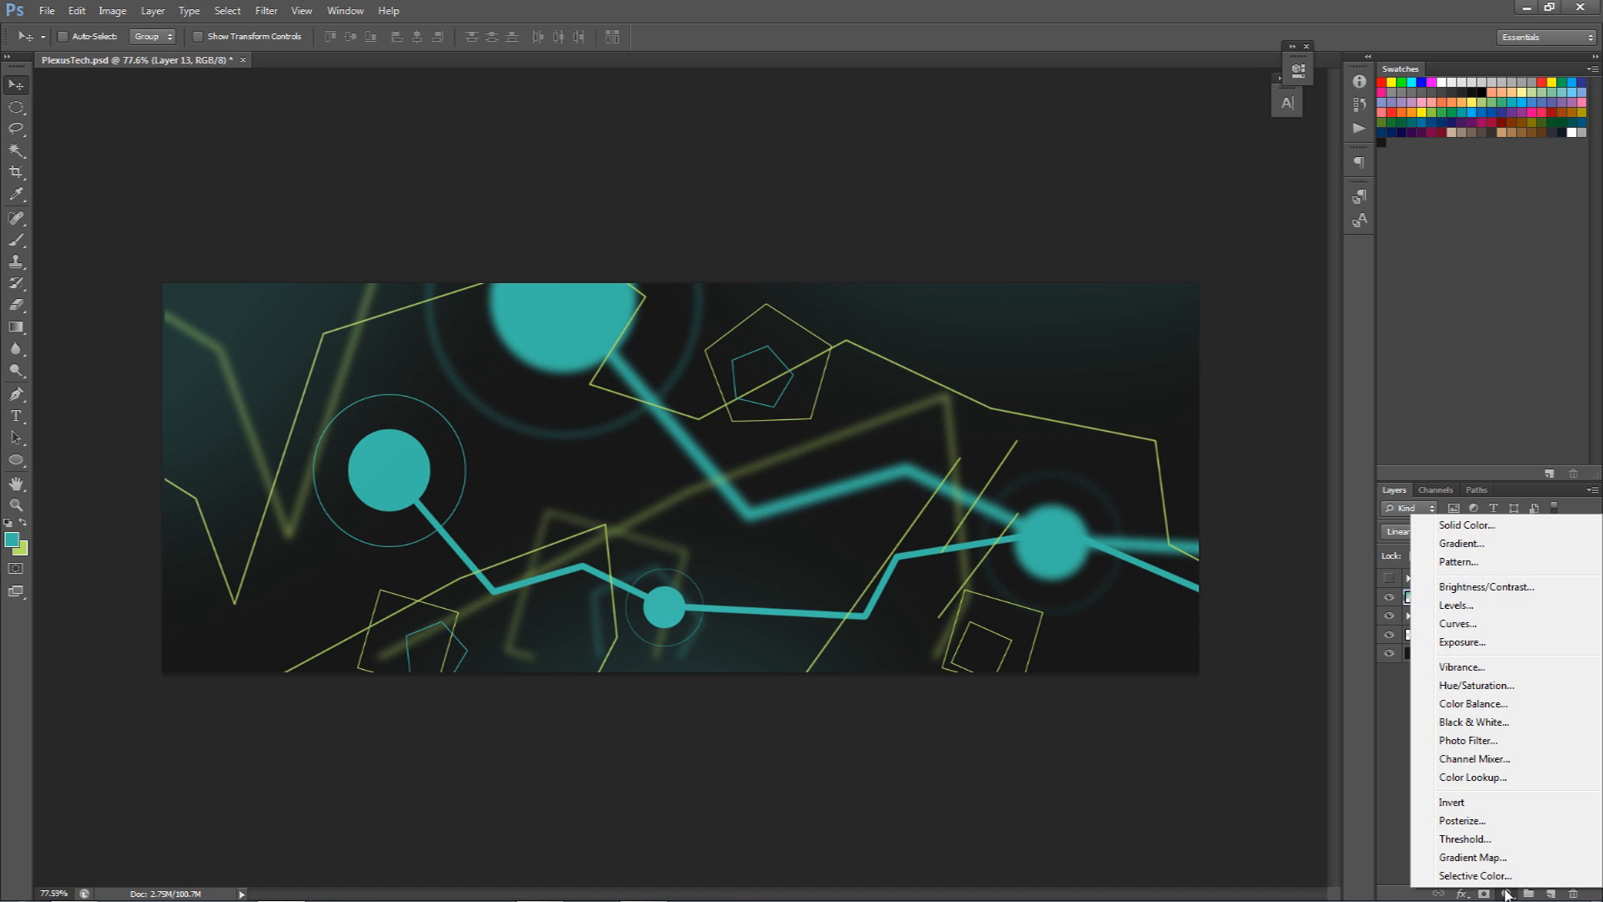
pyautogui.click(1470, 588)
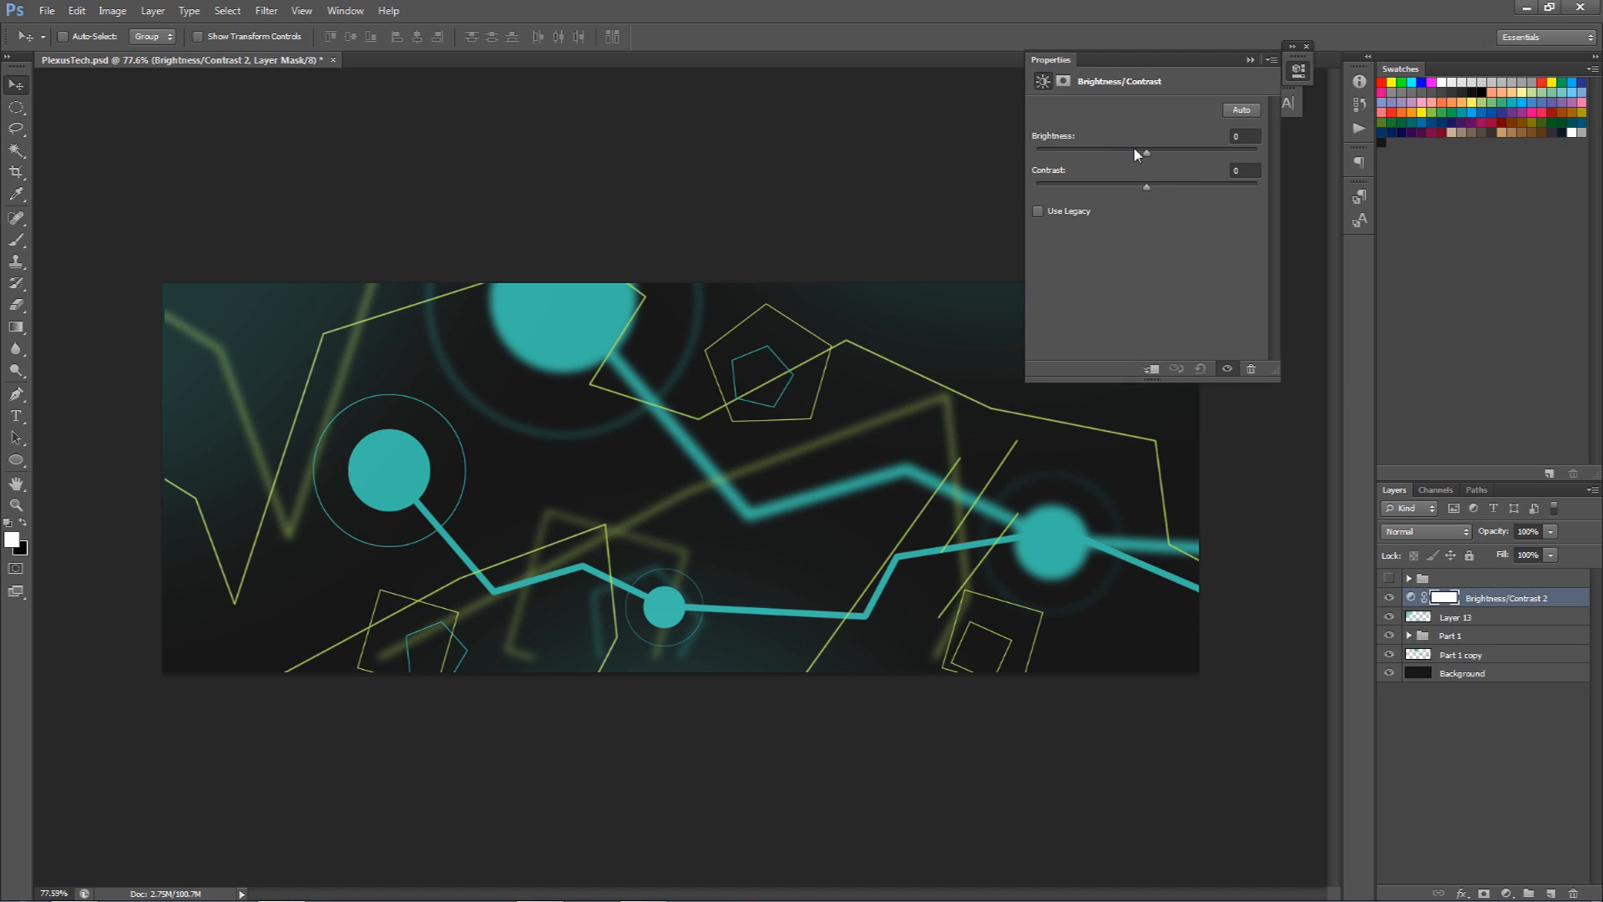
pyautogui.moveTo(1096, 156); pyautogui.dragTo(1089, 162)
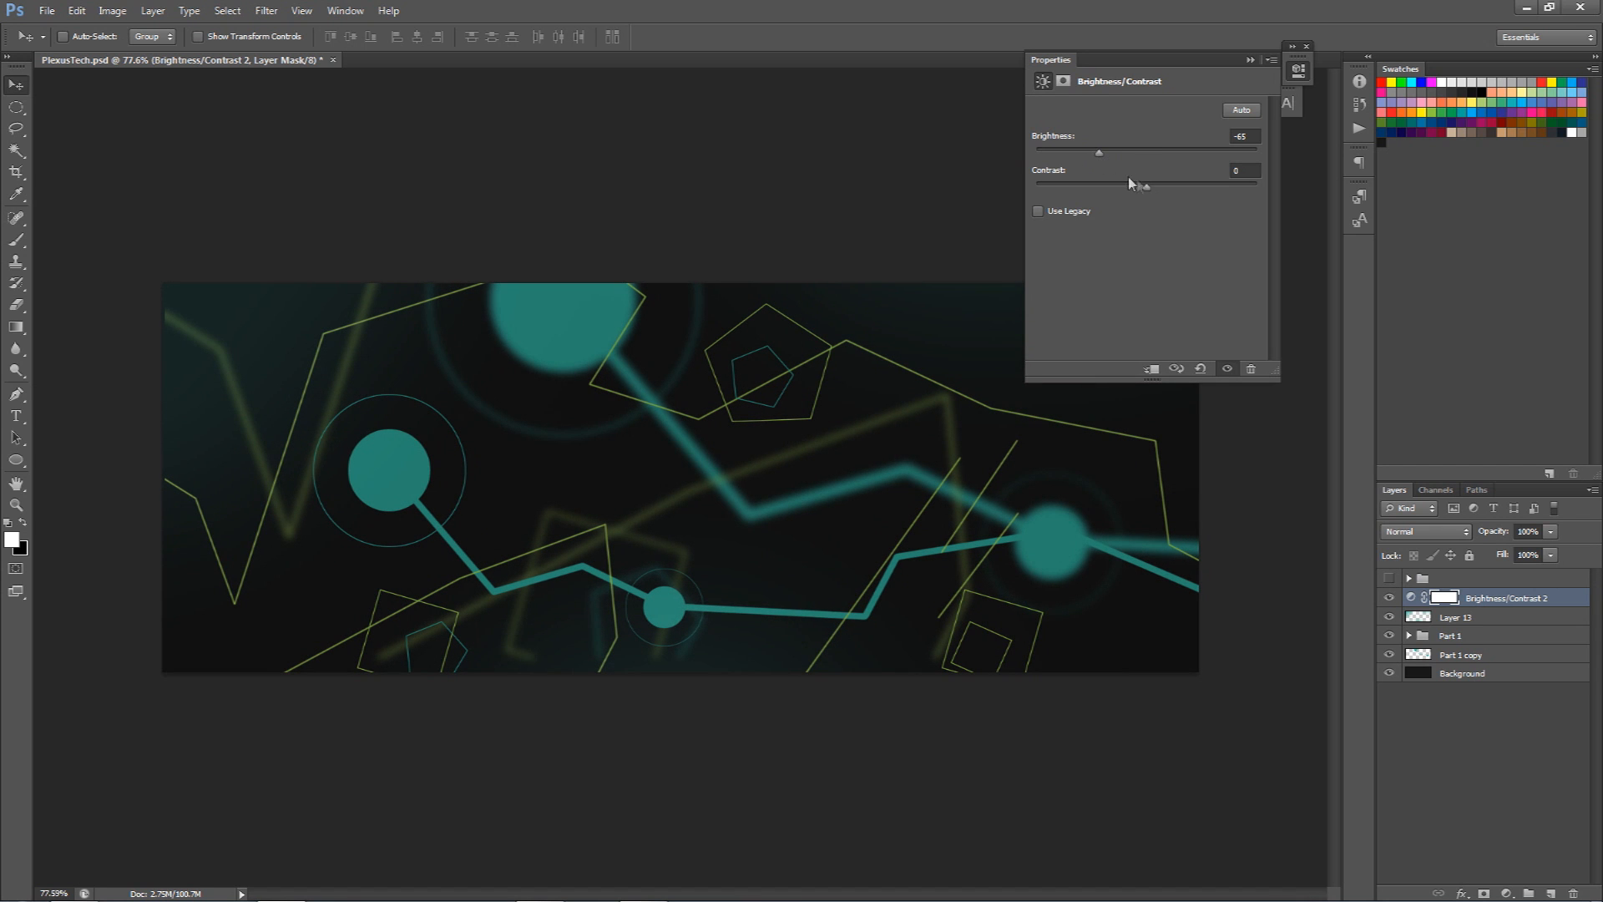
pyautogui.moveTo(1169, 191); pyautogui.dragTo(1230, 193)
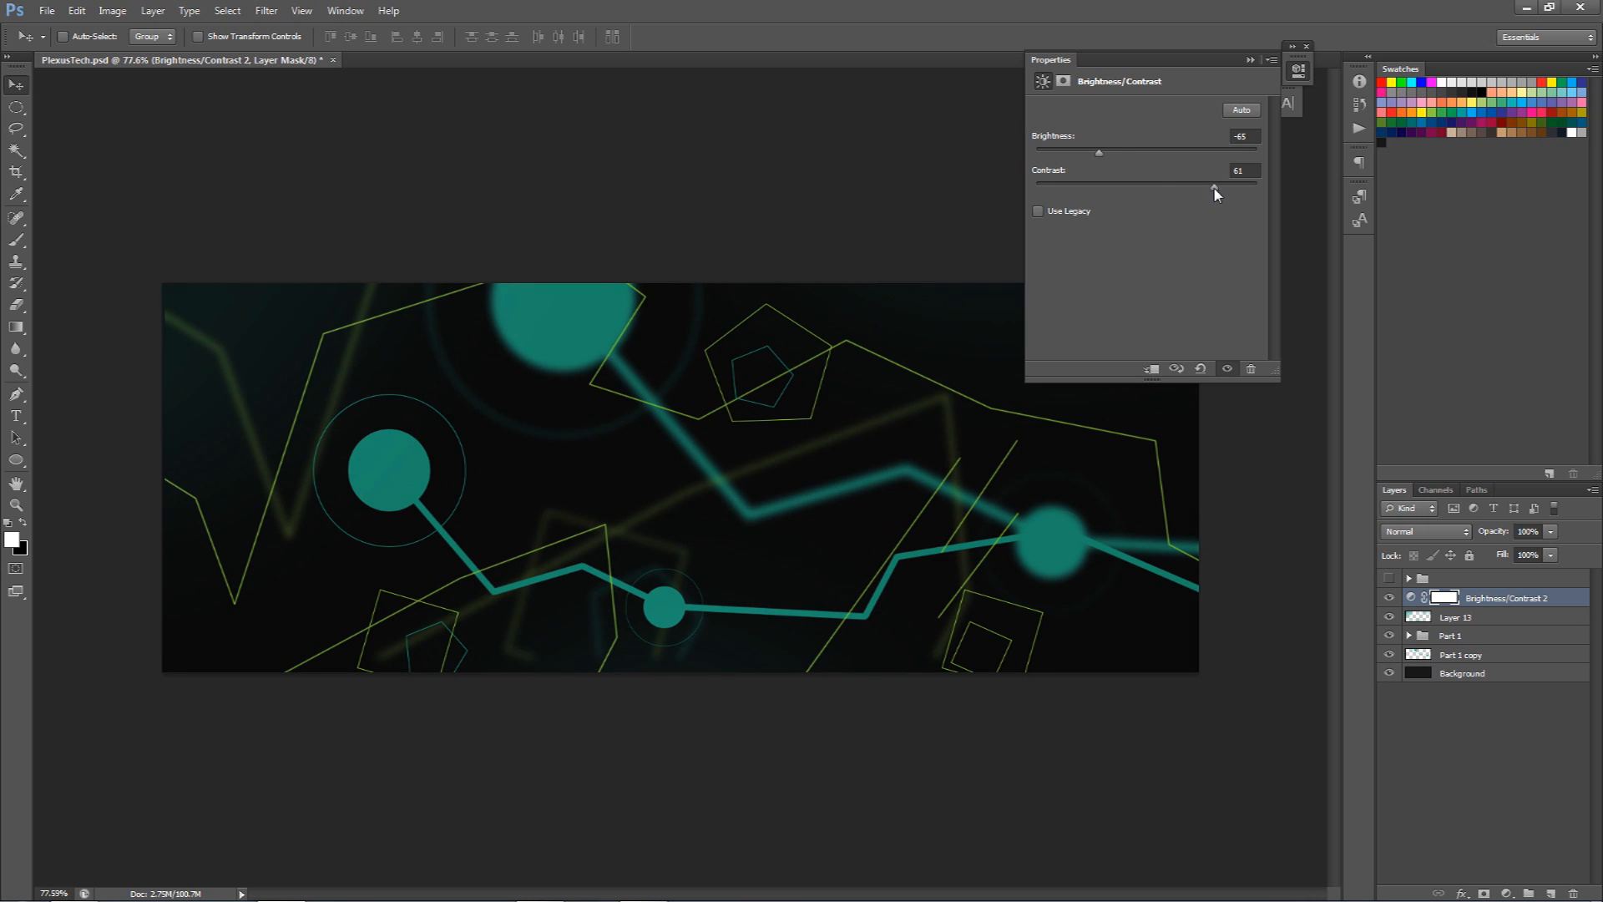
pyautogui.moveTo(1100, 155); pyautogui.dragTo(1206, 191)
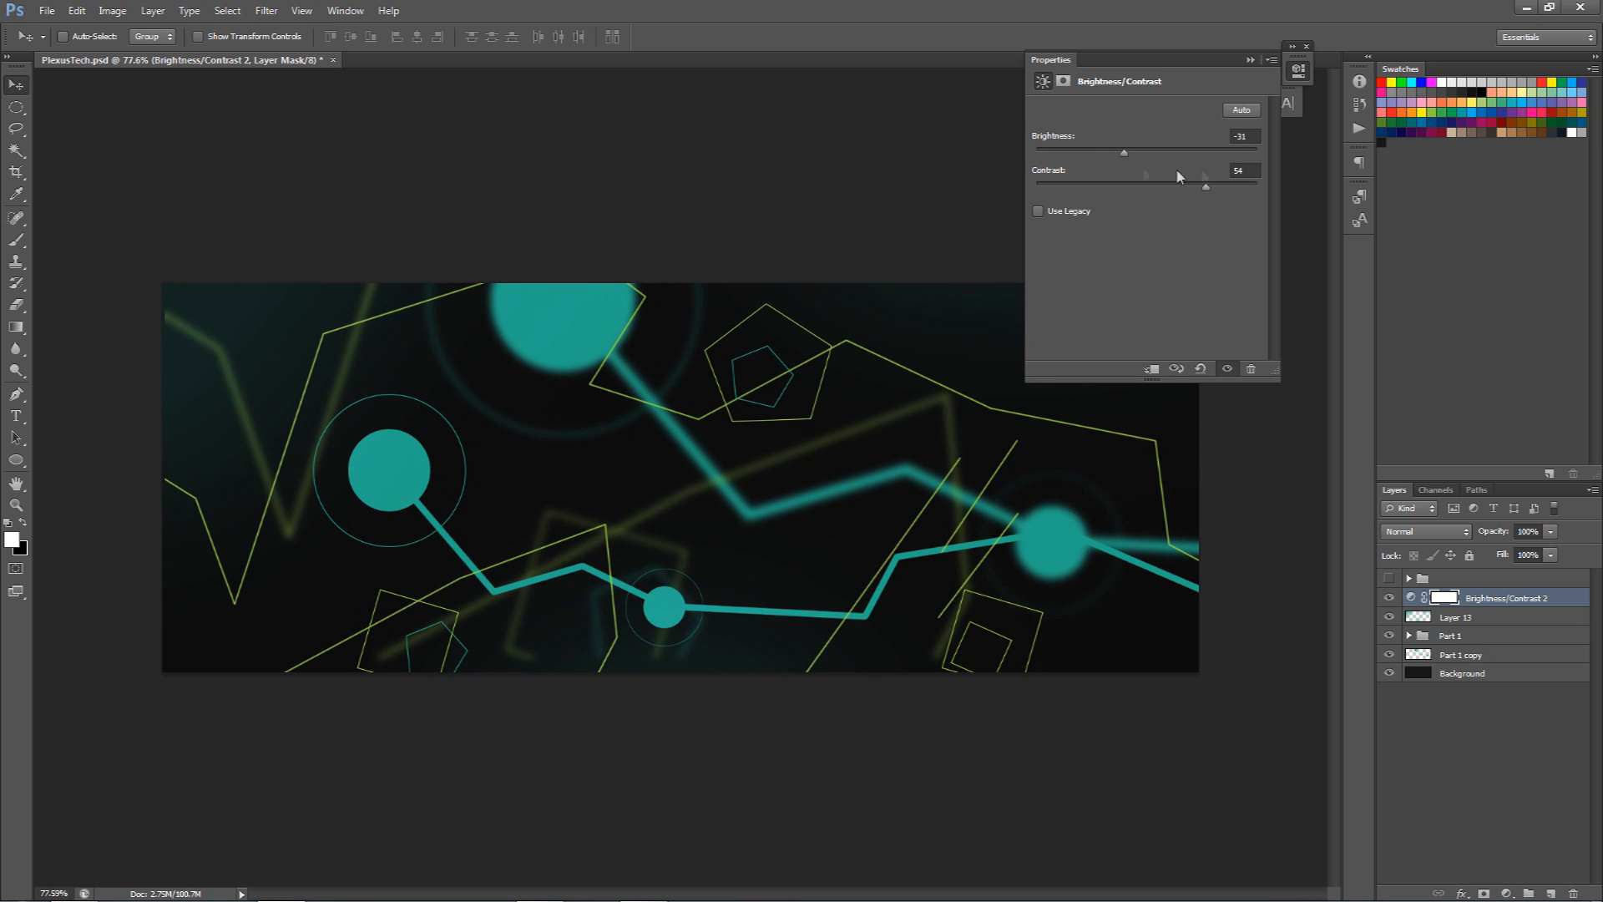
# Fine-tune the adjustment to a brightness of -30 and a contrast of 40, and collapse its properties.
pyautogui.moveTo(1257, 135); pyautogui.dragTo(1158, 132)
pyautogui.write('-30')
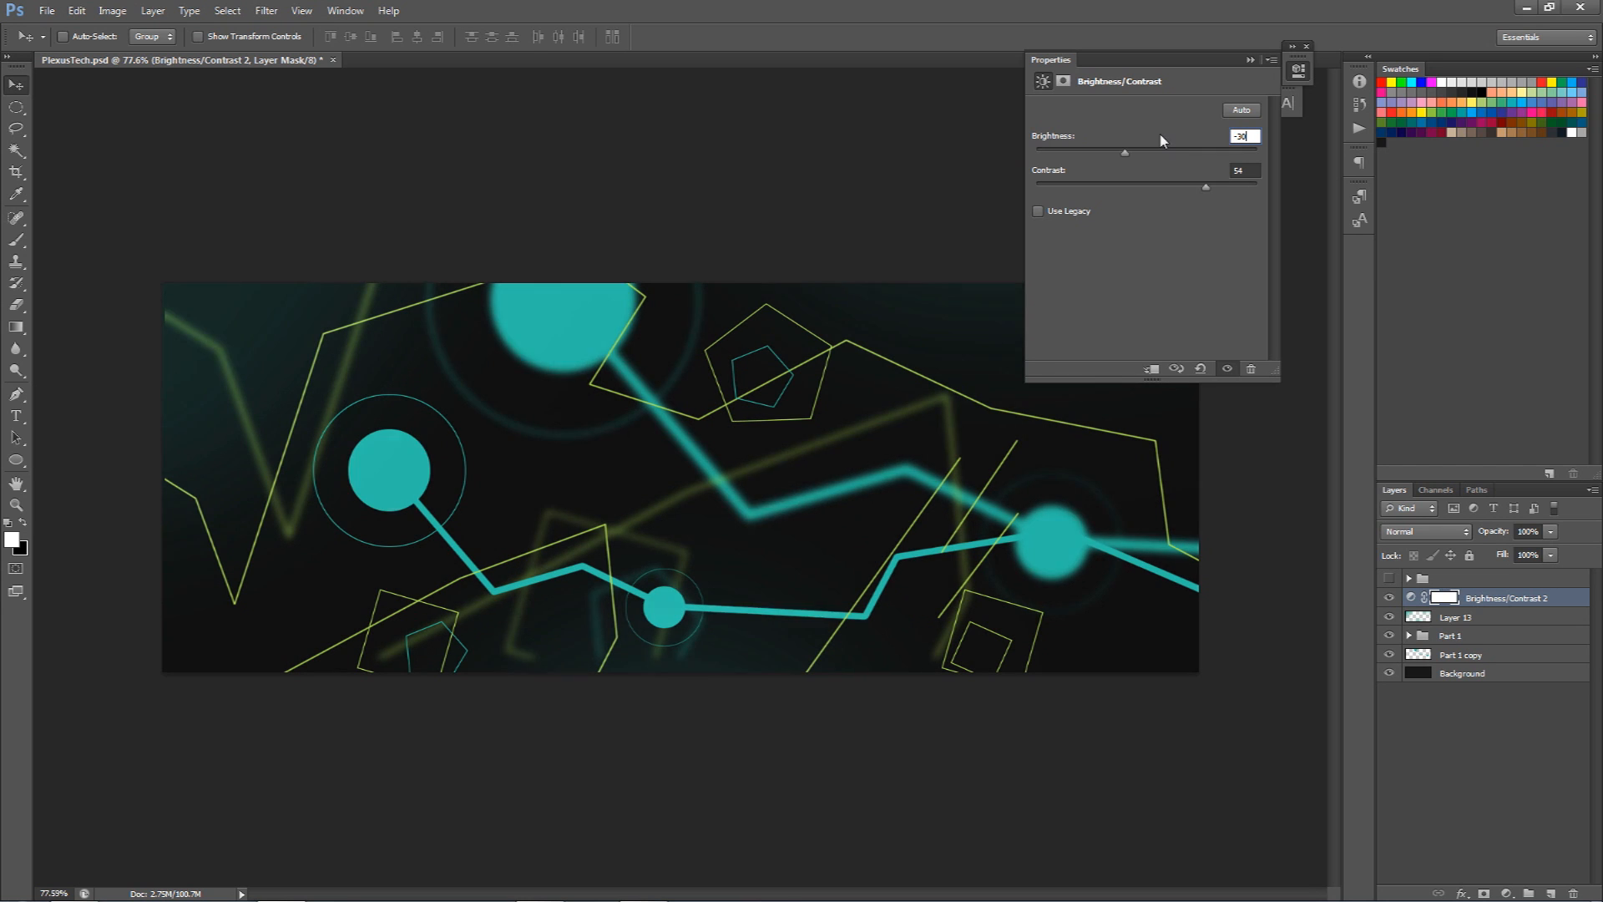
pyautogui.moveTo(1257, 172); pyautogui.dragTo(1144, 168)
pyautogui.write('55')
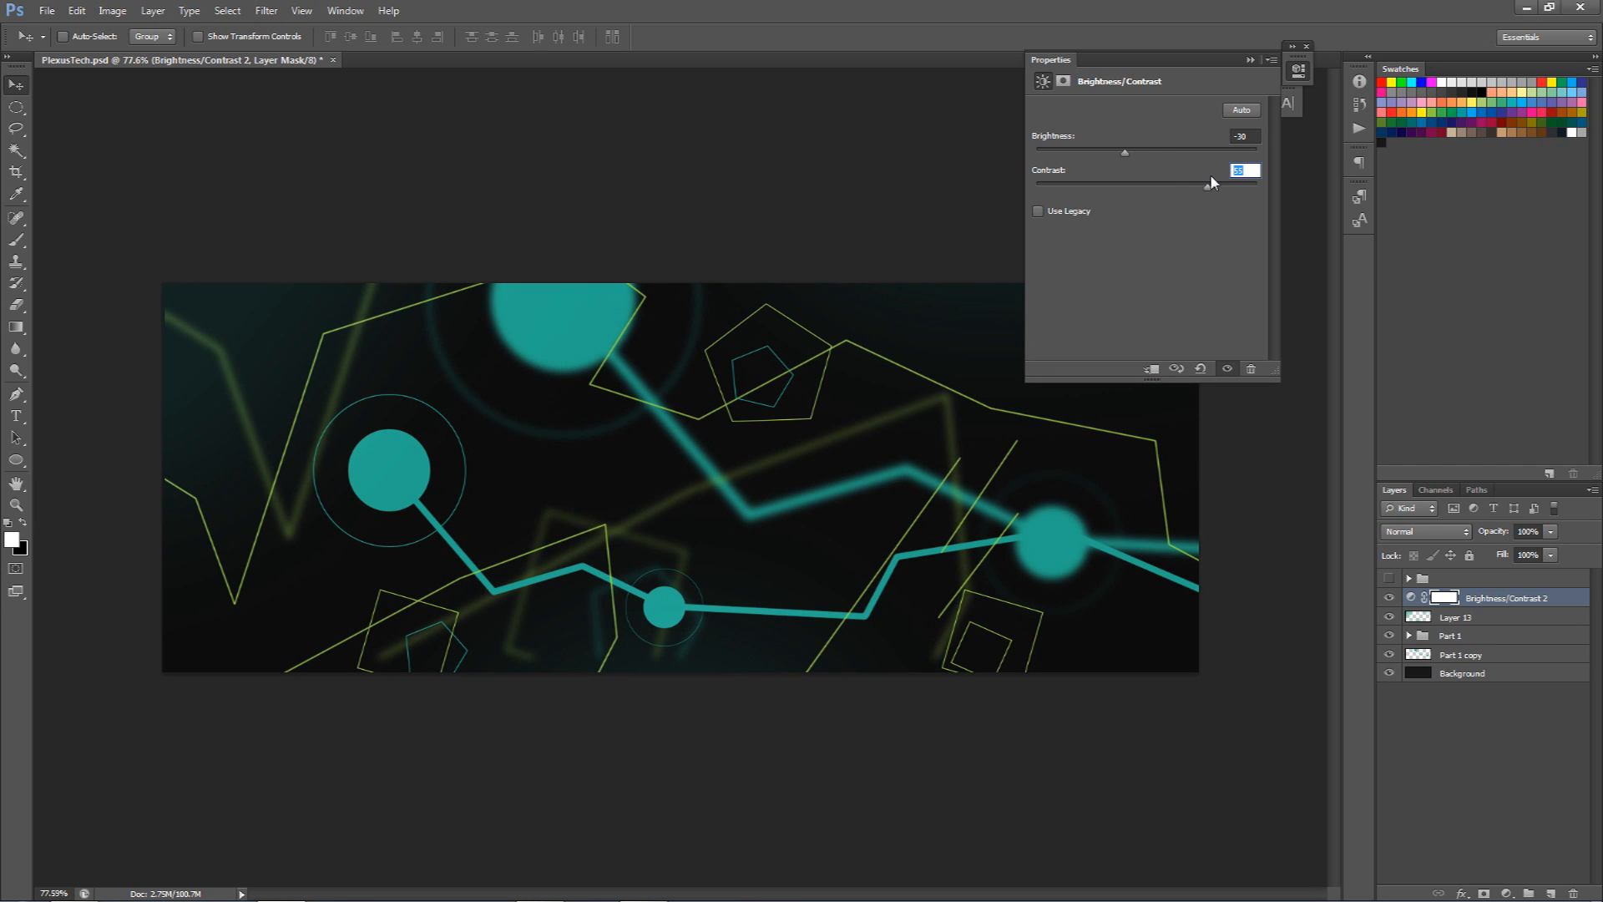
pyautogui.write('50')
pyautogui.moveTo(1202, 188)
pyautogui.mouseDown()
pyautogui.moveTo(1171, 189)
pyautogui.moveTo(1191, 172)
pyautogui.mouseUp()
pyautogui.write('40')
pyautogui.press('Return')
pyautogui.click(1299, 70)
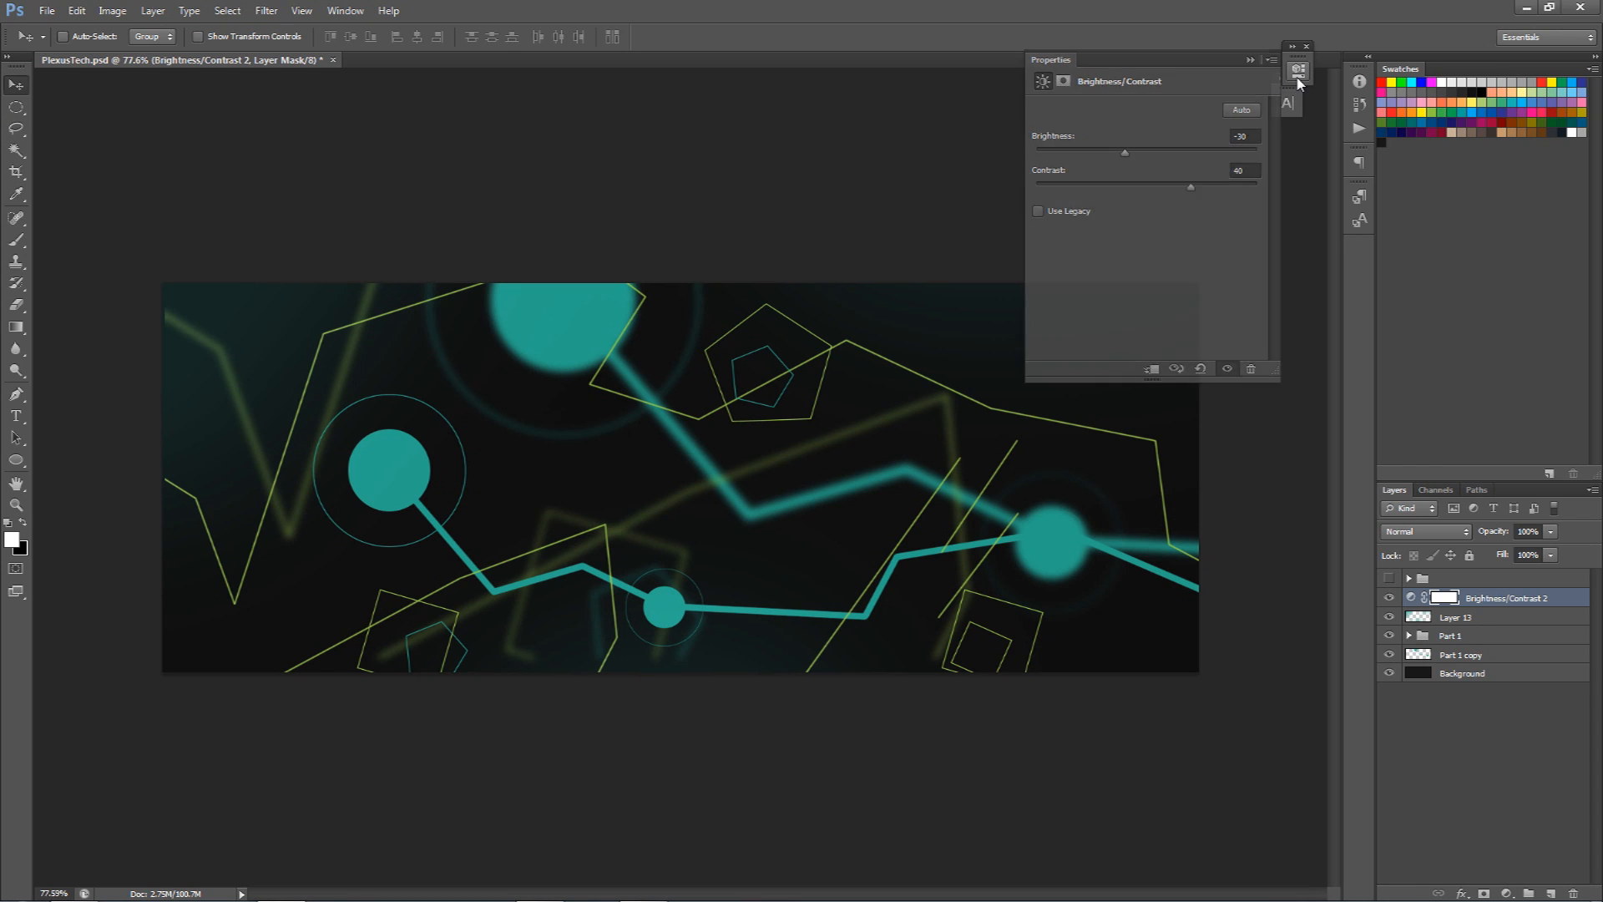
# Merge a copy of all layers from the Brightness/Contrast adjustment down to Background, and apply a 3 pixel Gaussian Blur to it.
pyautogui.keyDown('shift'); pyautogui.click(1476, 673); pyautogui.keyUp('shift')
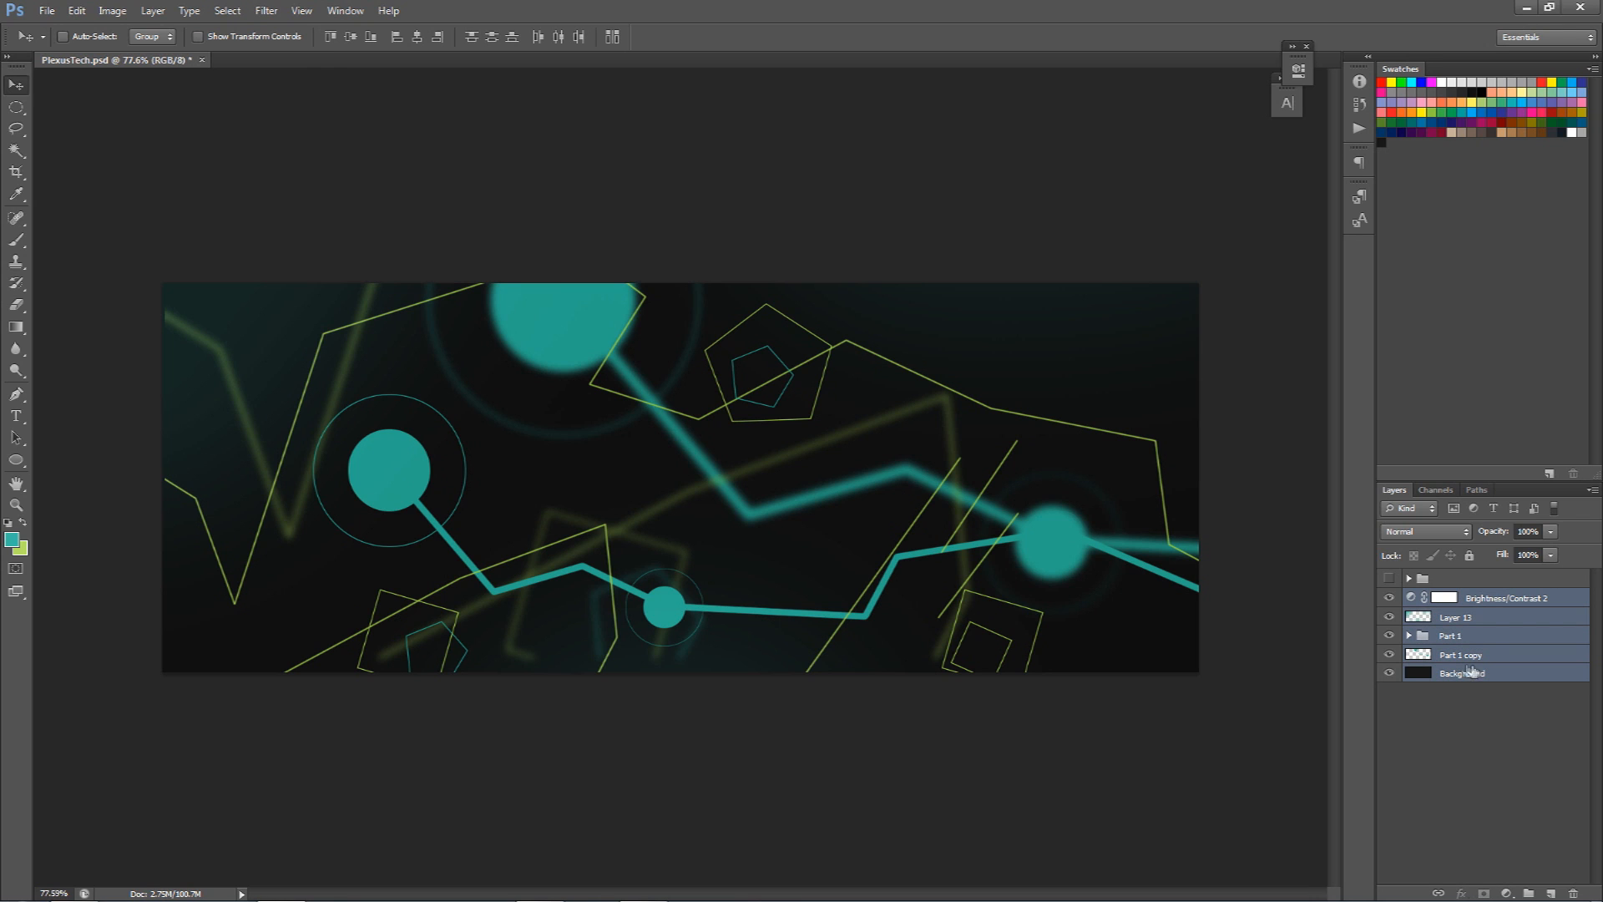
pyautogui.hotkey('ctrl', 'alt', 'e')
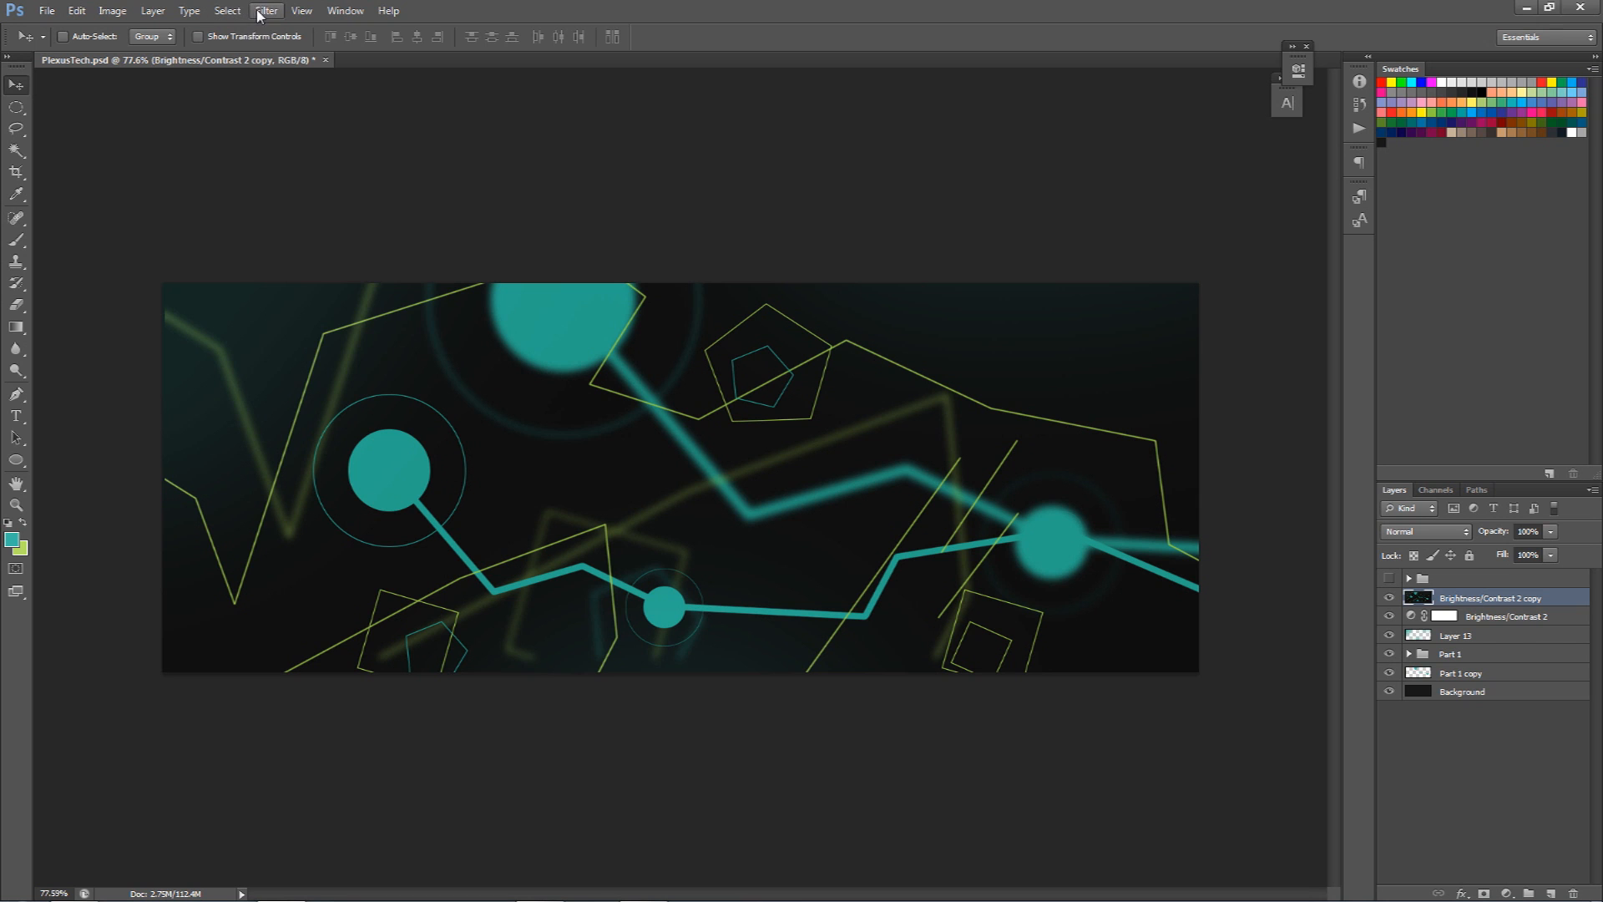
pyautogui.click(302, 10)
pyautogui.moveTo(266, 10)
pyautogui.moveTo(351, 179)
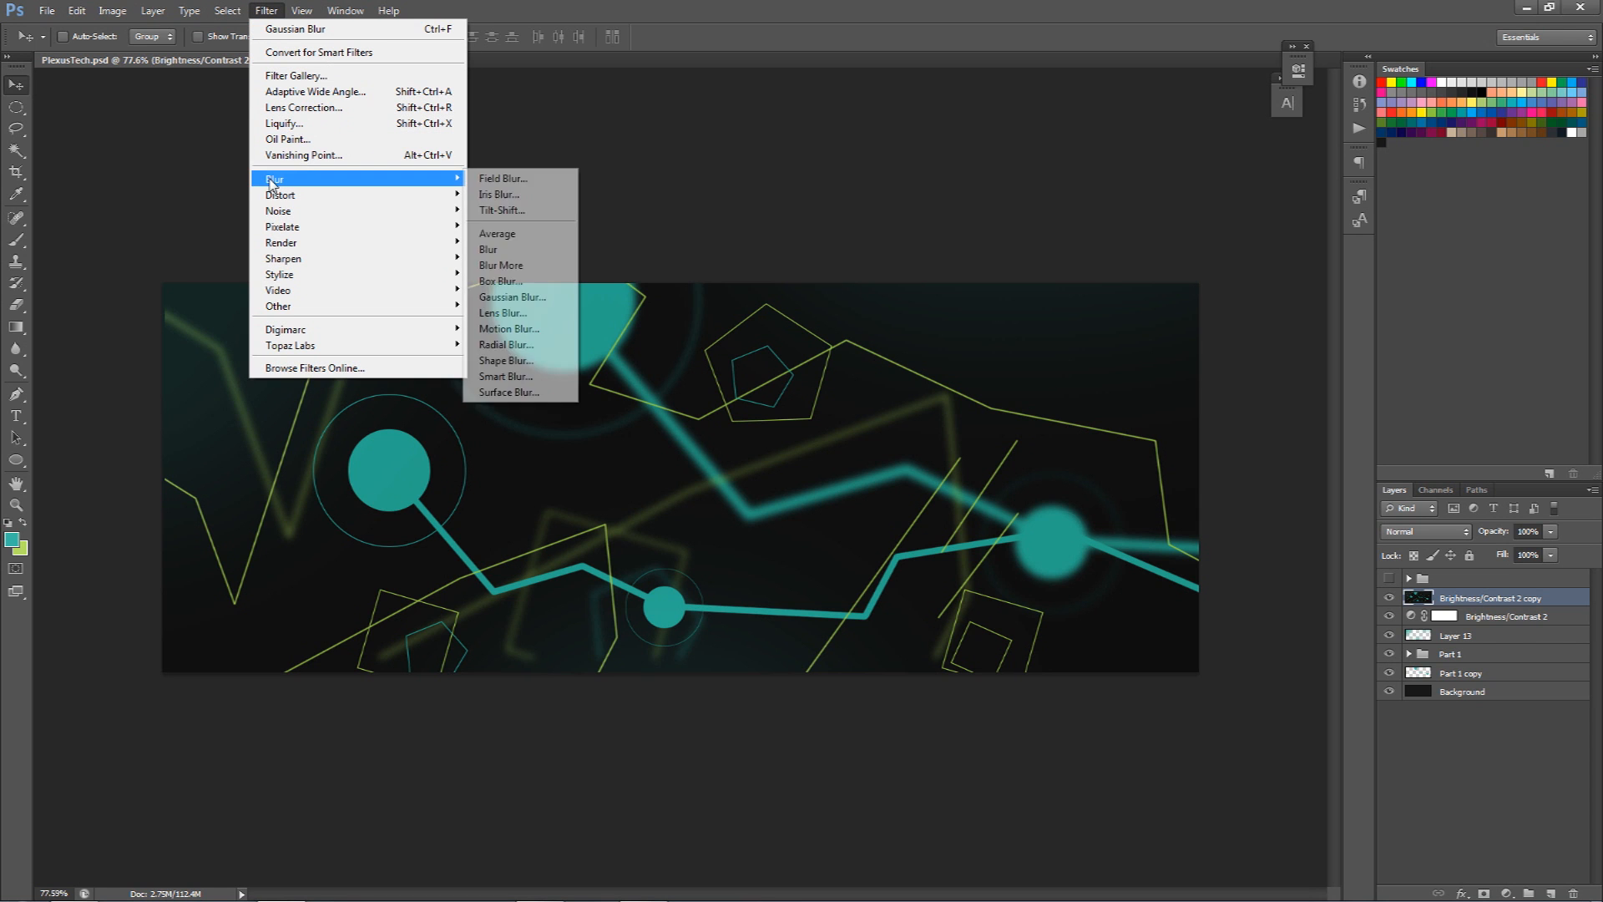
pyautogui.click(511, 296)
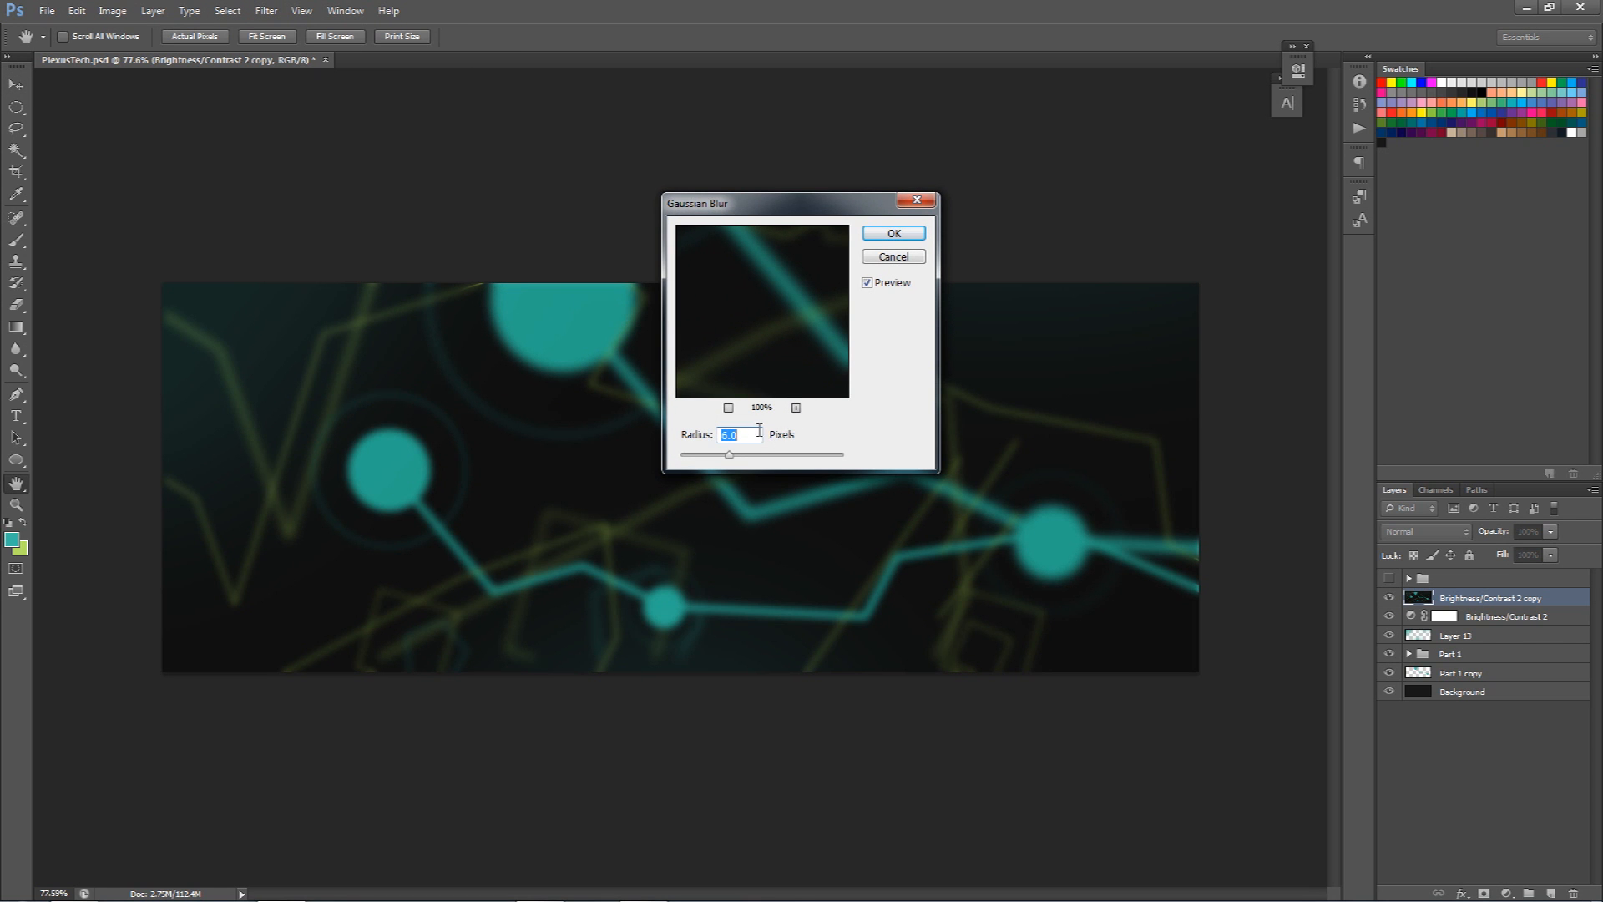
pyautogui.write('3')
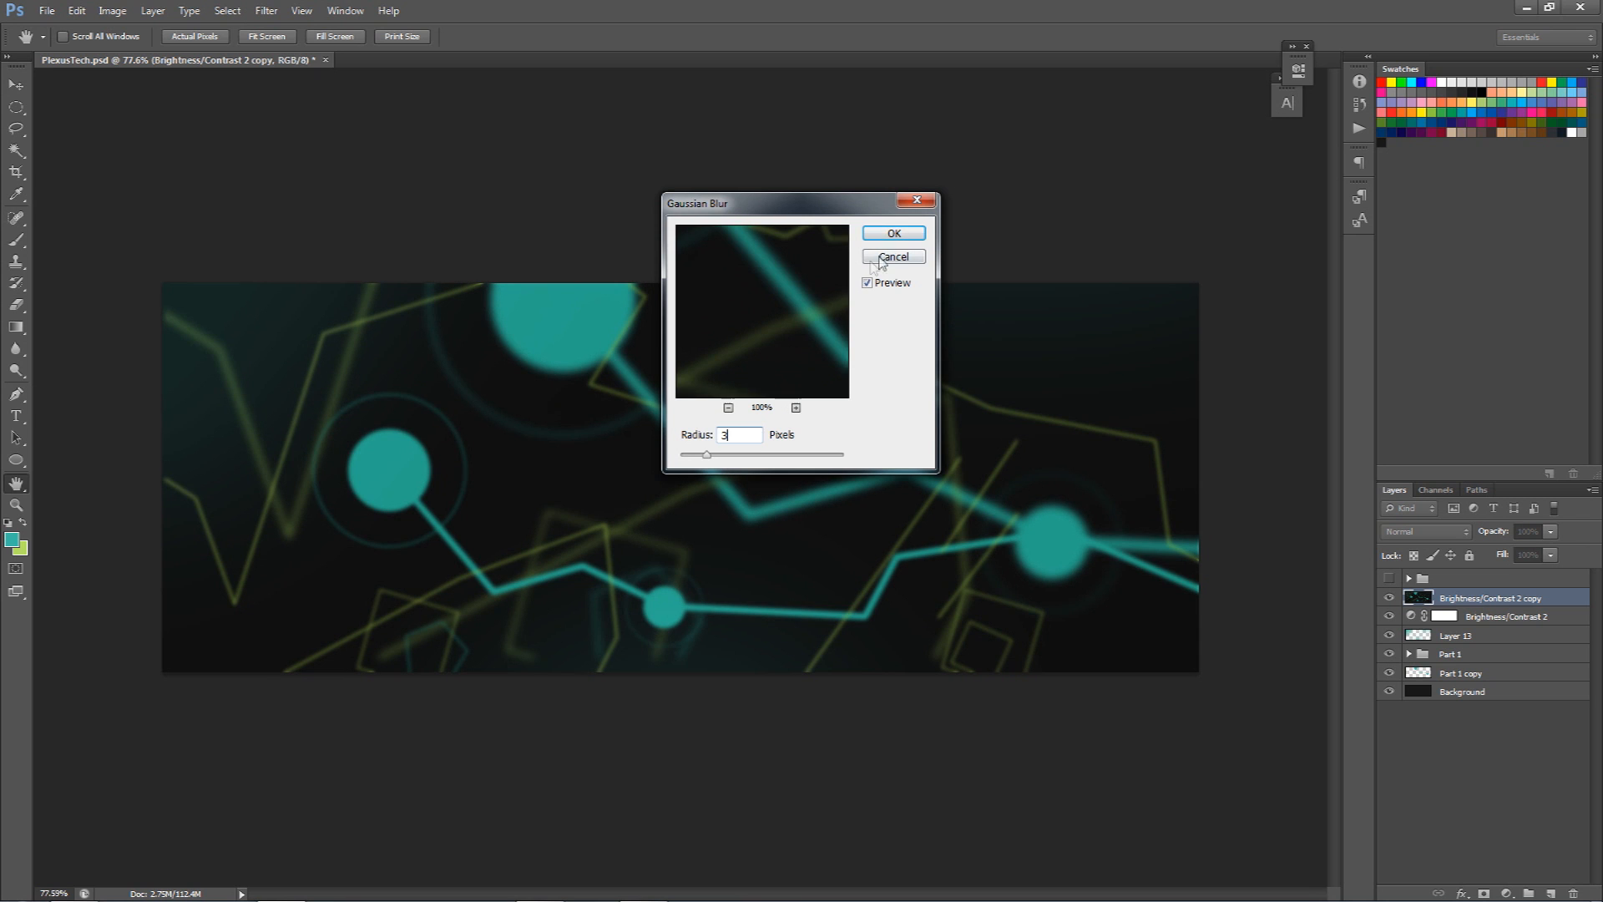
pyautogui.click(902, 234)
# Erase the blurred copy across the banner's middle with a 405 px eraser, and set its blend mode to Soft Light.
pyautogui.press('e')
pyautogui.moveTo(493, 526)
pyautogui.mouseDown()
pyautogui.moveTo(286, 458)
pyautogui.moveTo(573, 590)
pyautogui.moveTo(584, 387)
pyautogui.moveTo(685, 424)
pyautogui.moveTo(859, 422)
pyautogui.moveTo(1170, 544)
pyautogui.moveTo(1166, 557)
pyautogui.mouseUp()
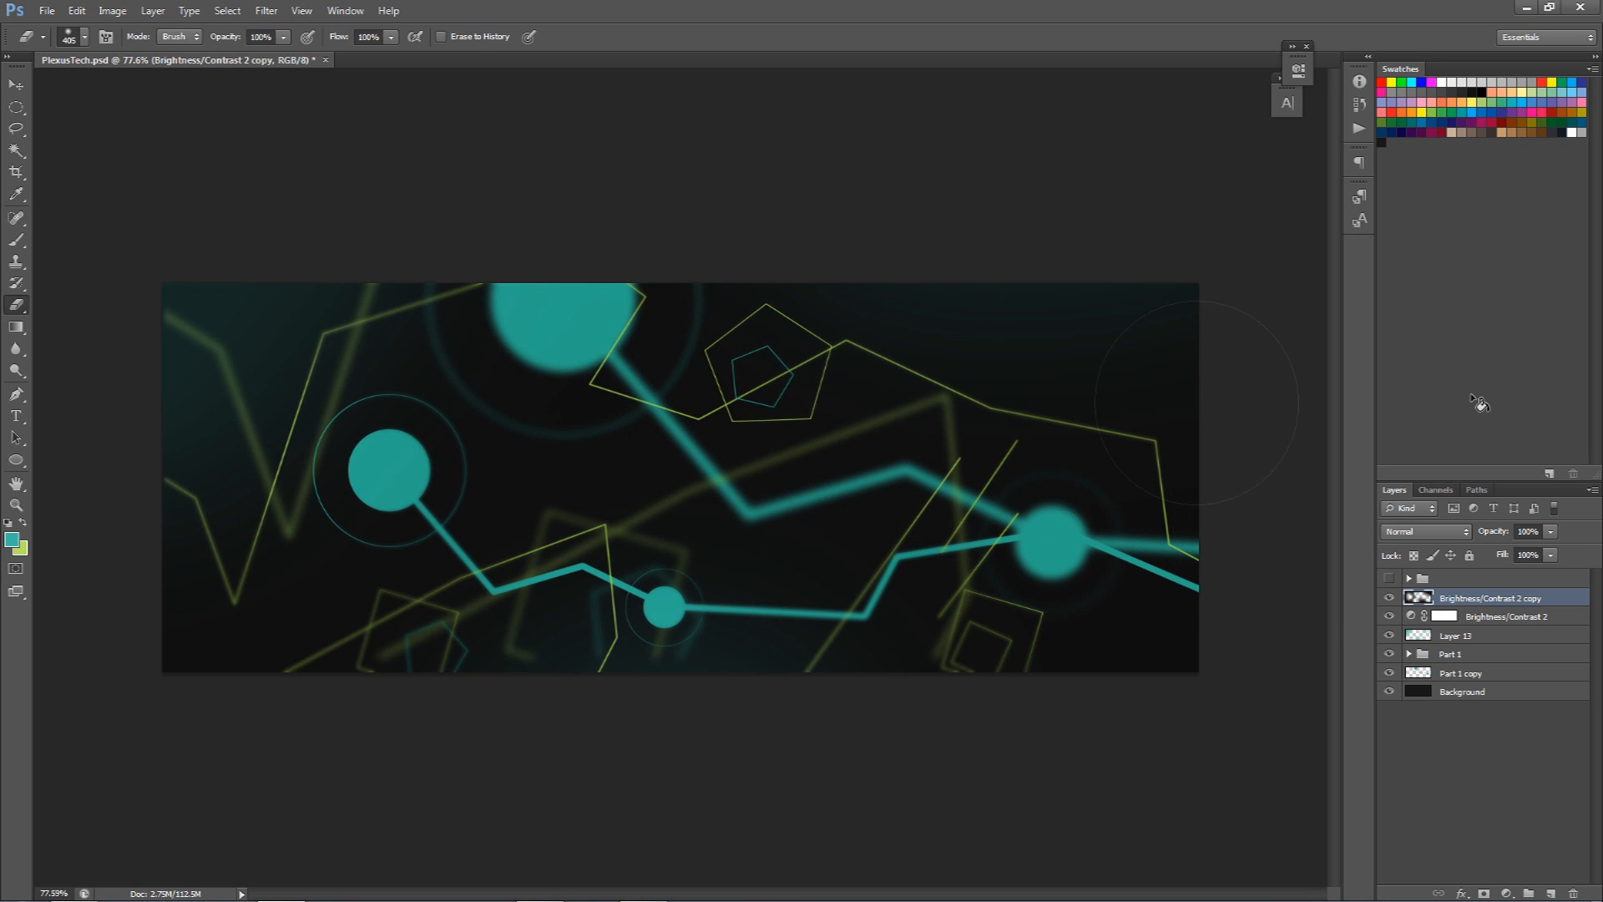
pyautogui.click(1424, 531)
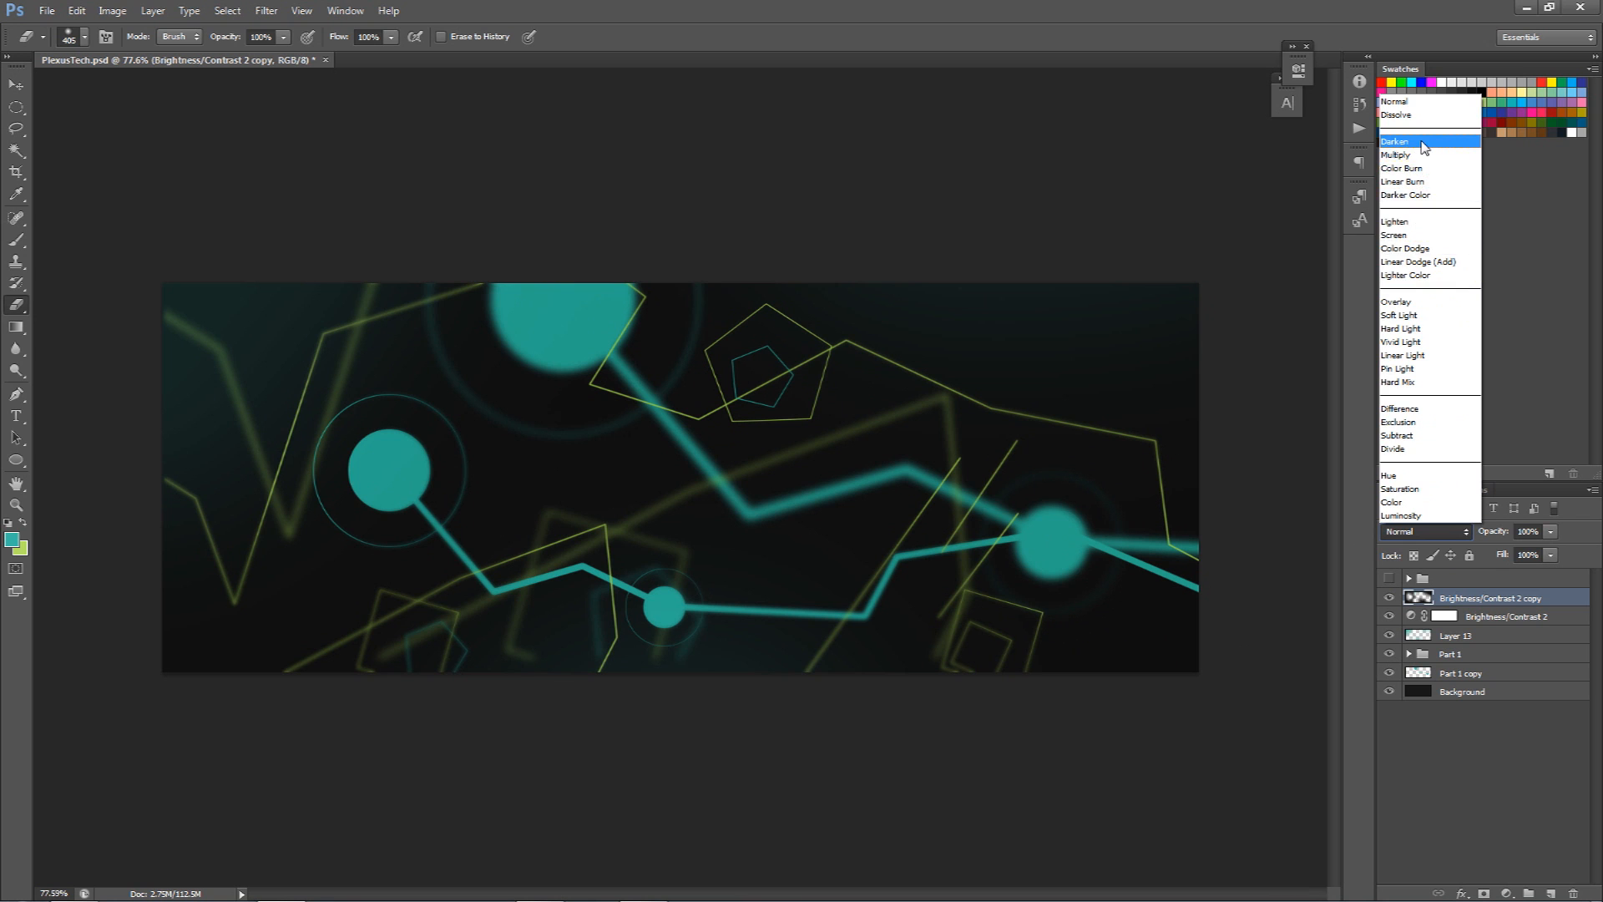
pyautogui.click(1423, 146)
pyautogui.scroll(-11, 1447, 531)
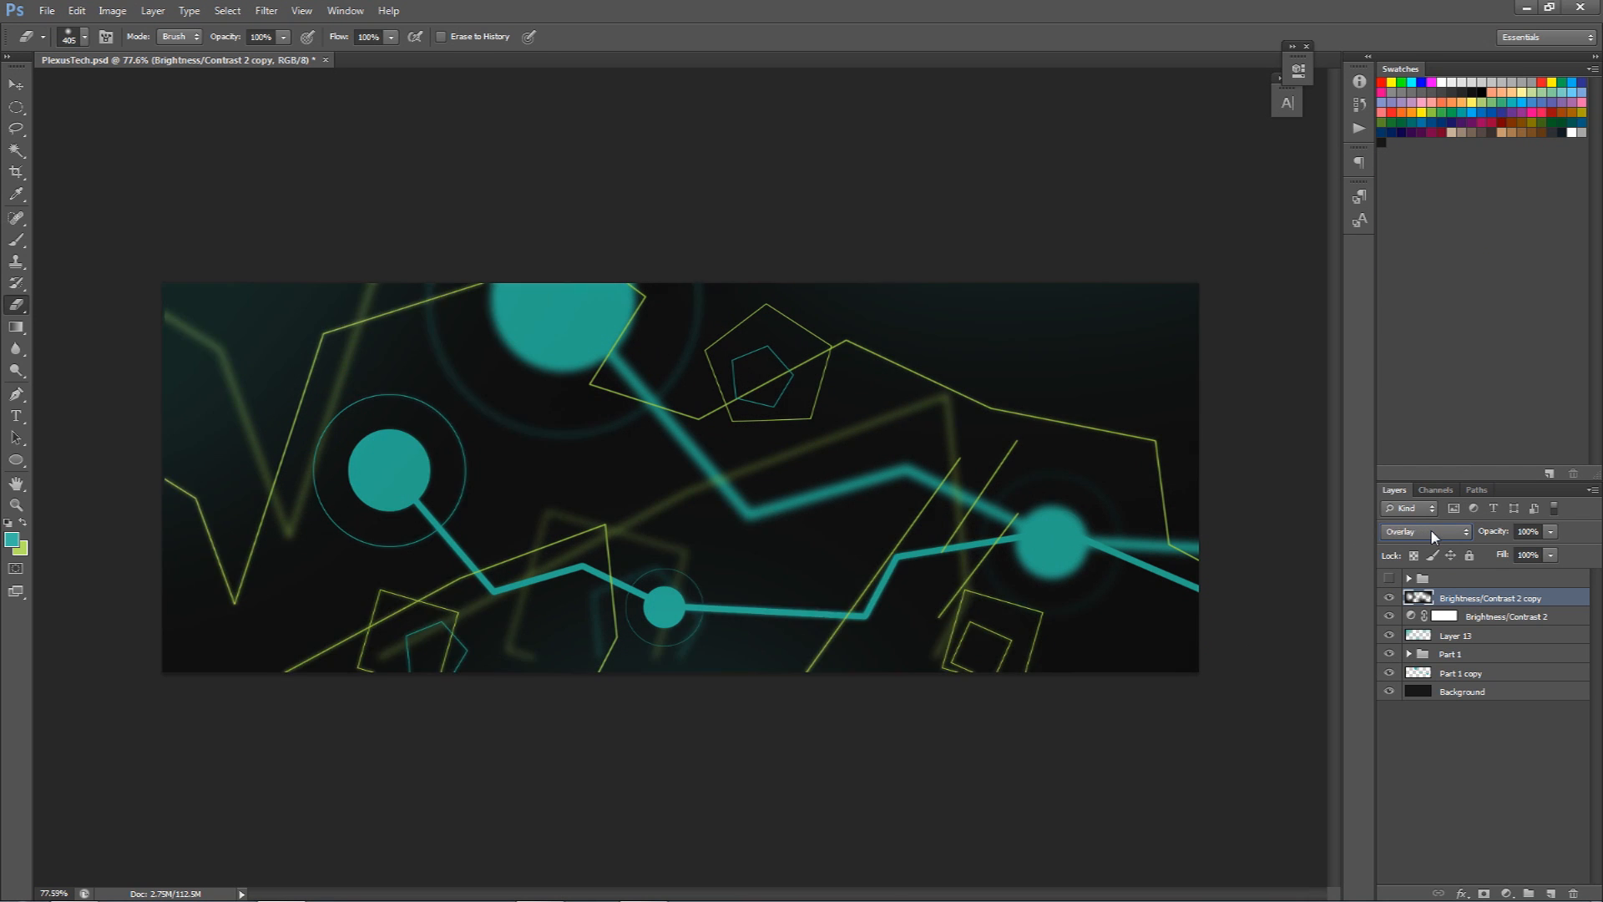
pyautogui.scroll(1, 1433, 537)
pyautogui.scroll(-1, 1433, 536)
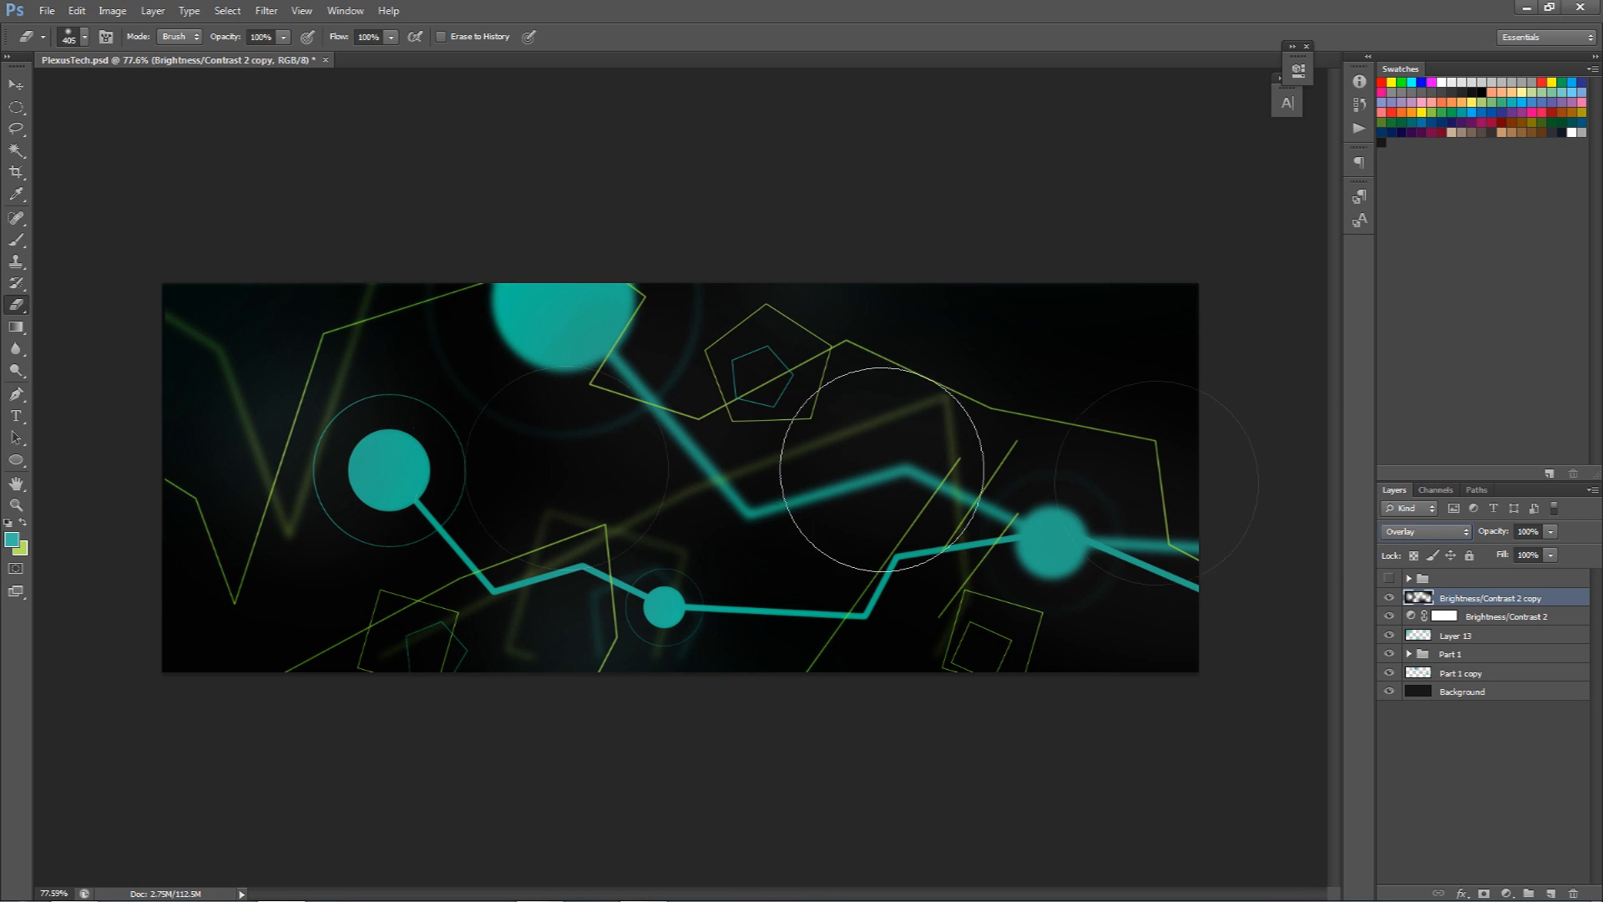
pyautogui.scroll(-6, 1400, 537)
pyautogui.scroll(-5, 1401, 539)
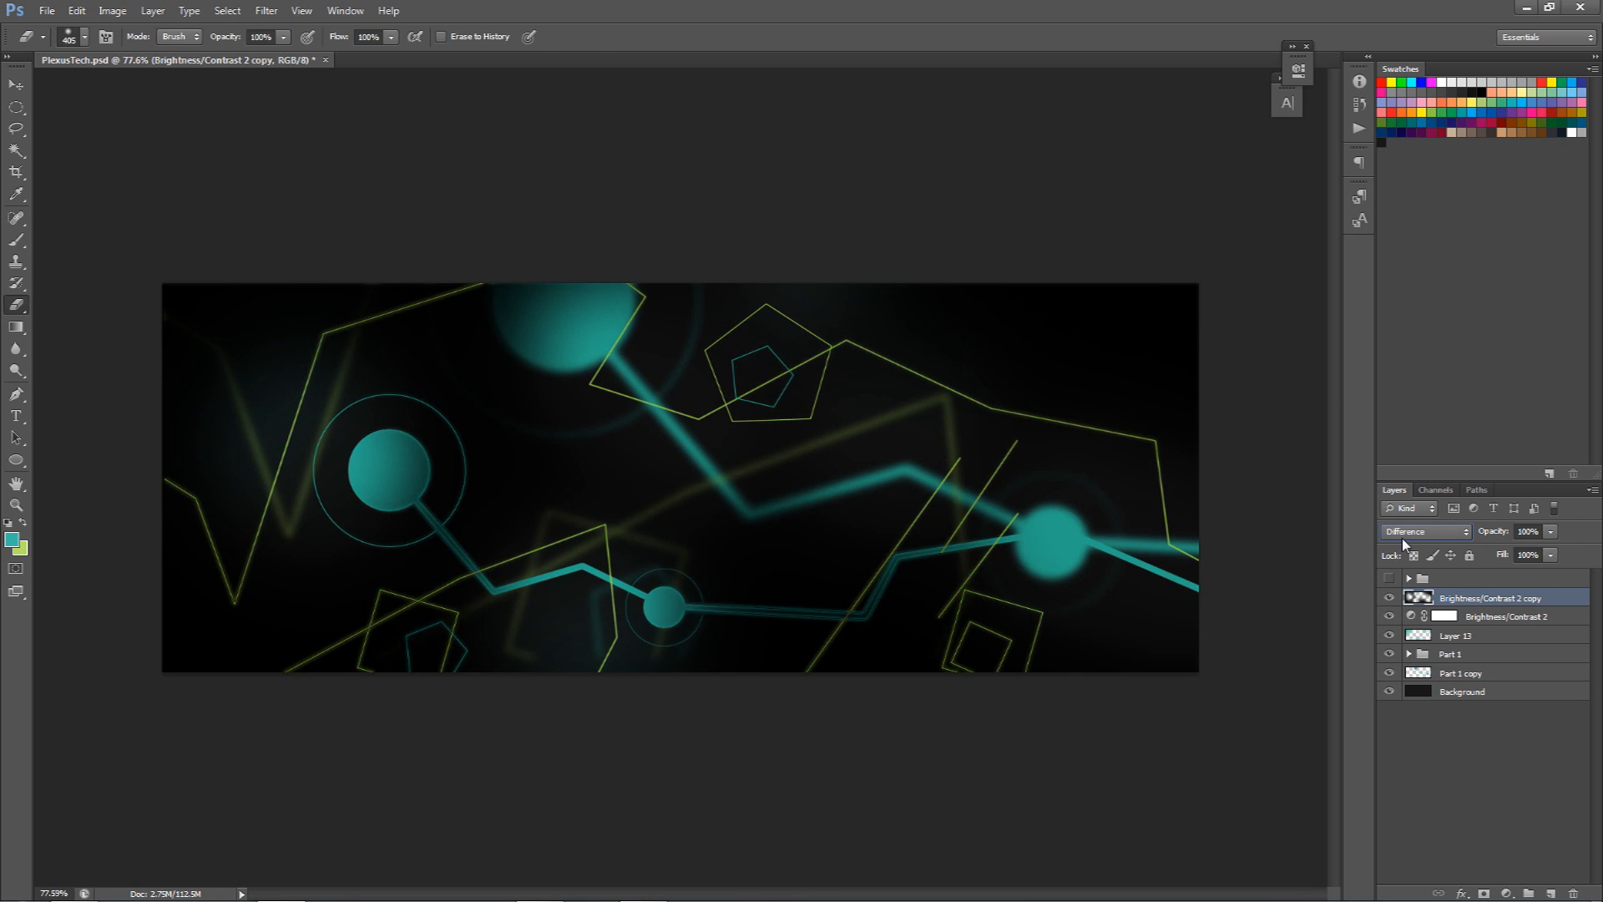
pyautogui.scroll(8, 1405, 545)
pyautogui.scroll(2, 1405, 546)
pyautogui.scroll(4, 1404, 546)
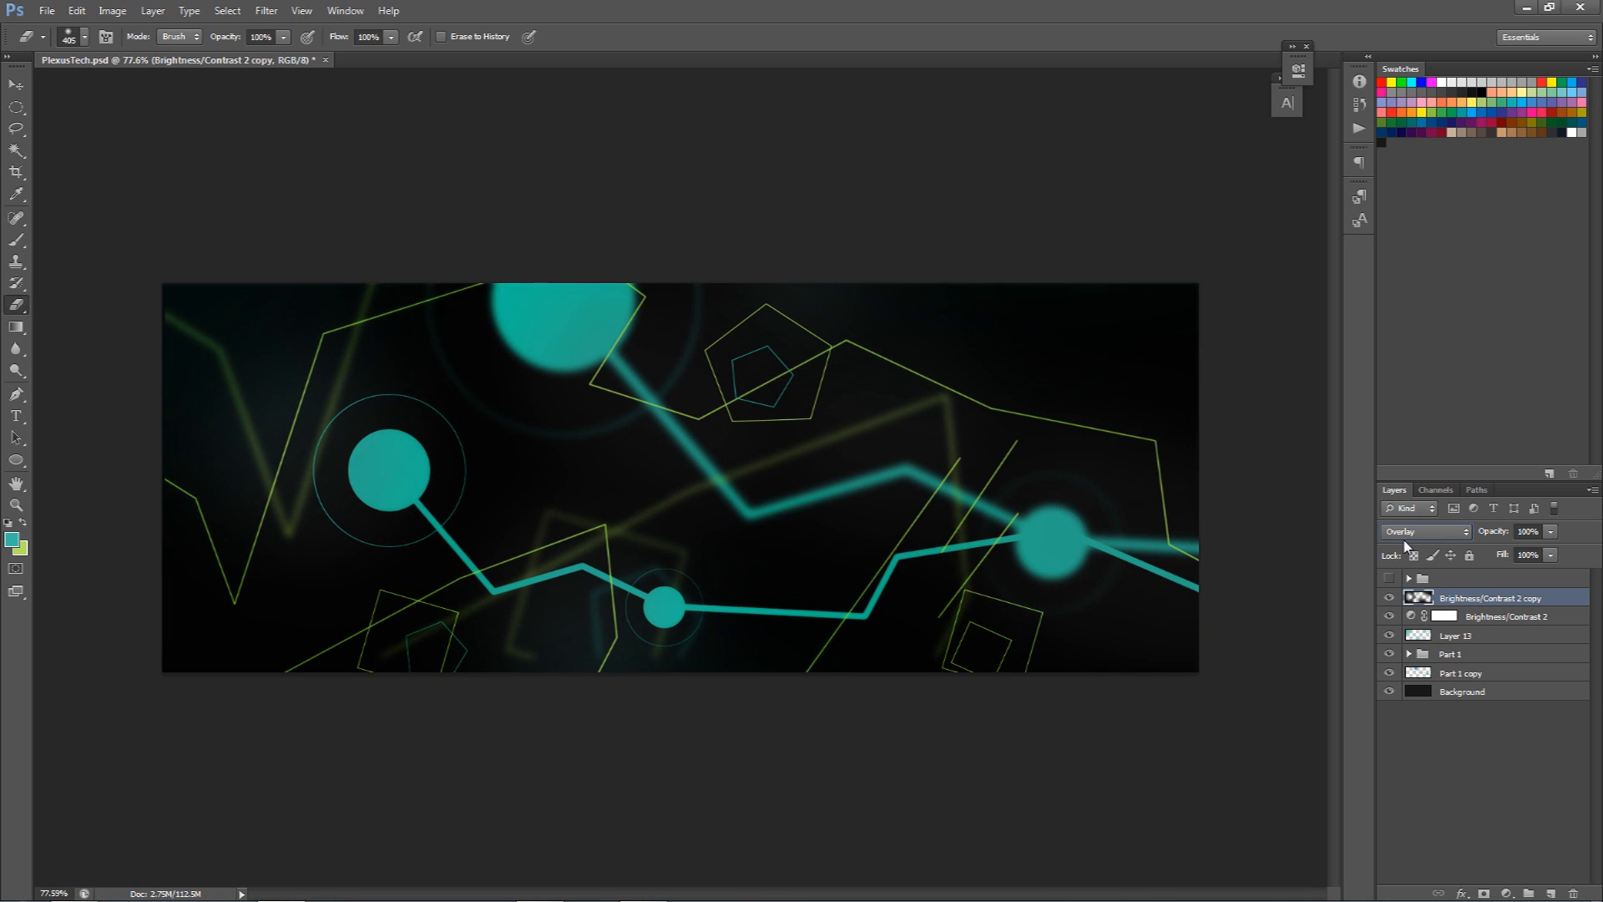
pyautogui.scroll(1, 1405, 546)
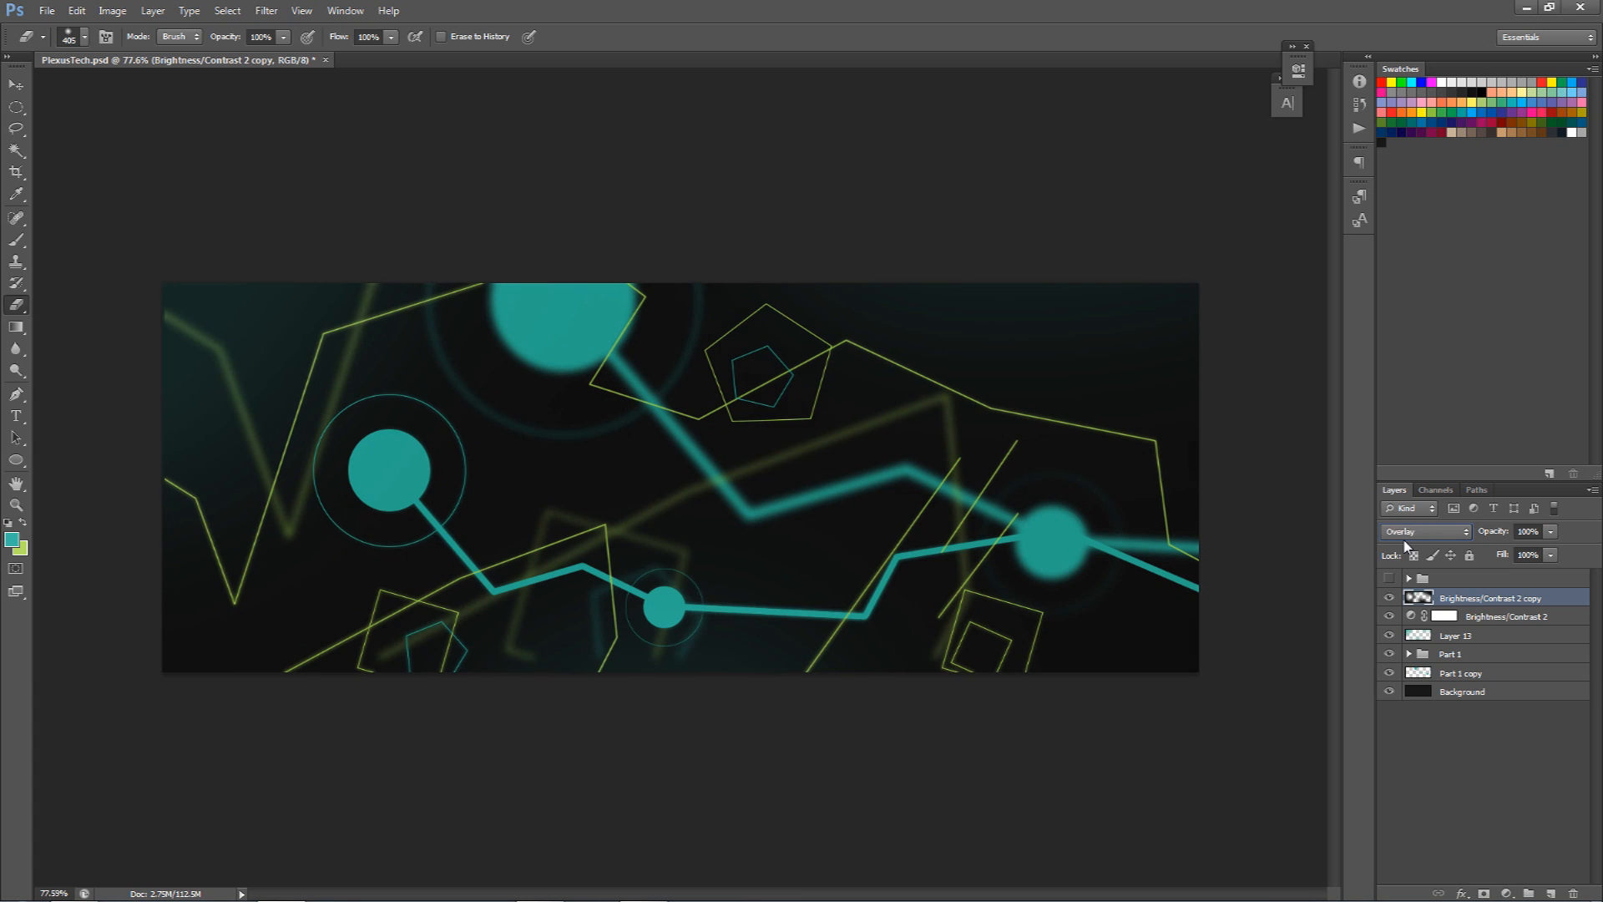
pyautogui.scroll(-2, 1405, 546)
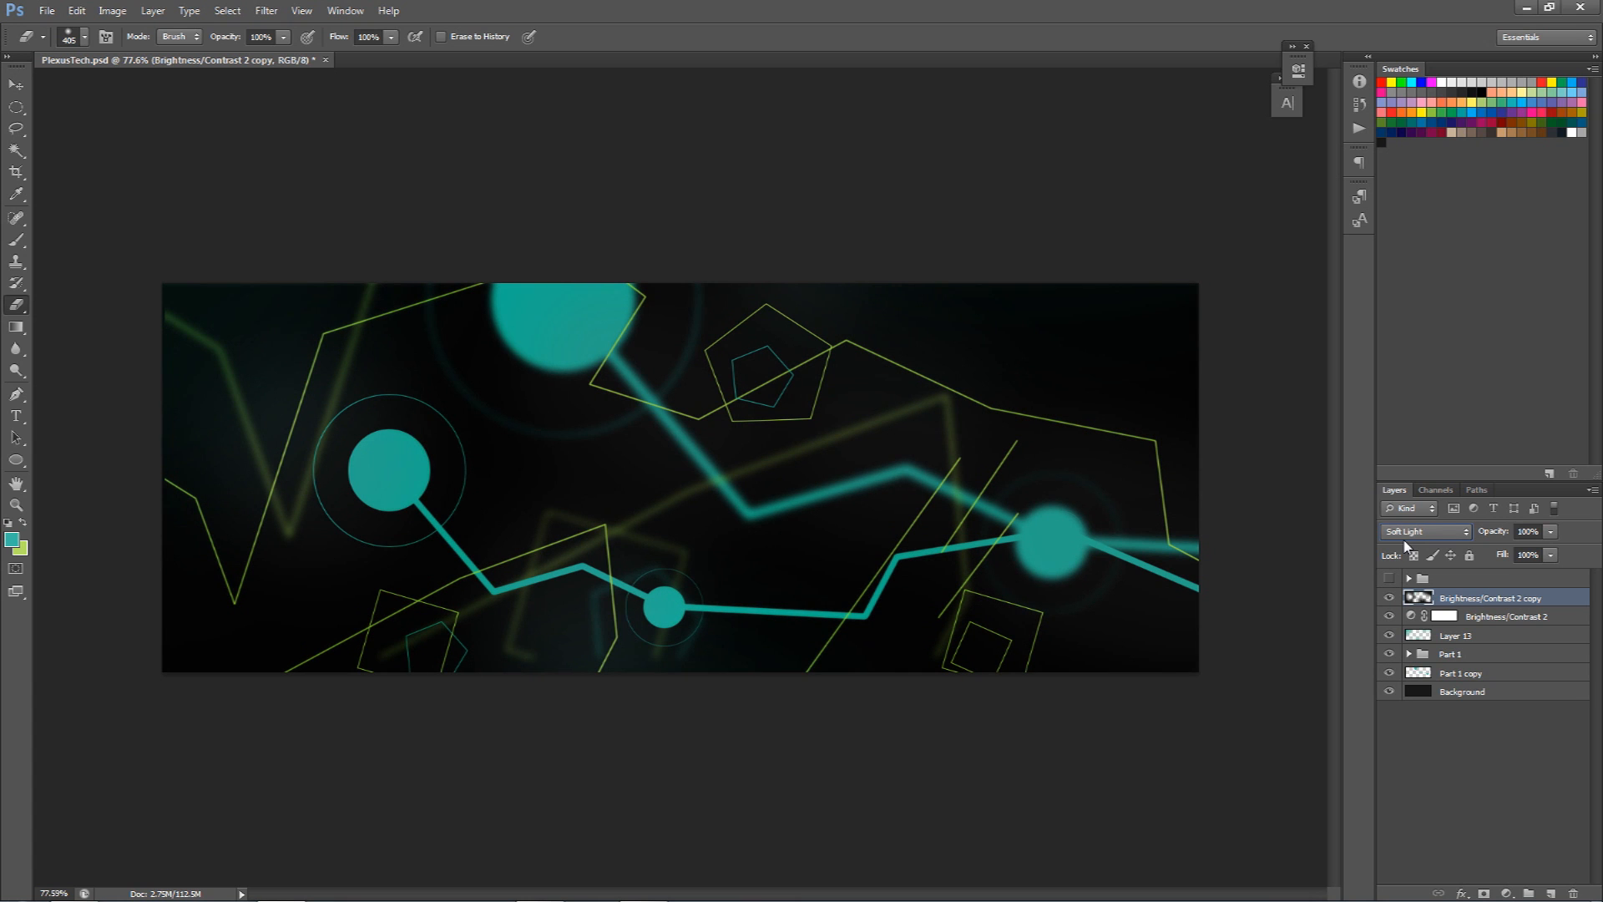
# Lower the Soft Light copy's opacity to 60% and toggle its visibility to compare the effect.
pyautogui.click(1550, 554)
pyautogui.moveTo(1532, 553); pyautogui.dragTo(1517, 555)
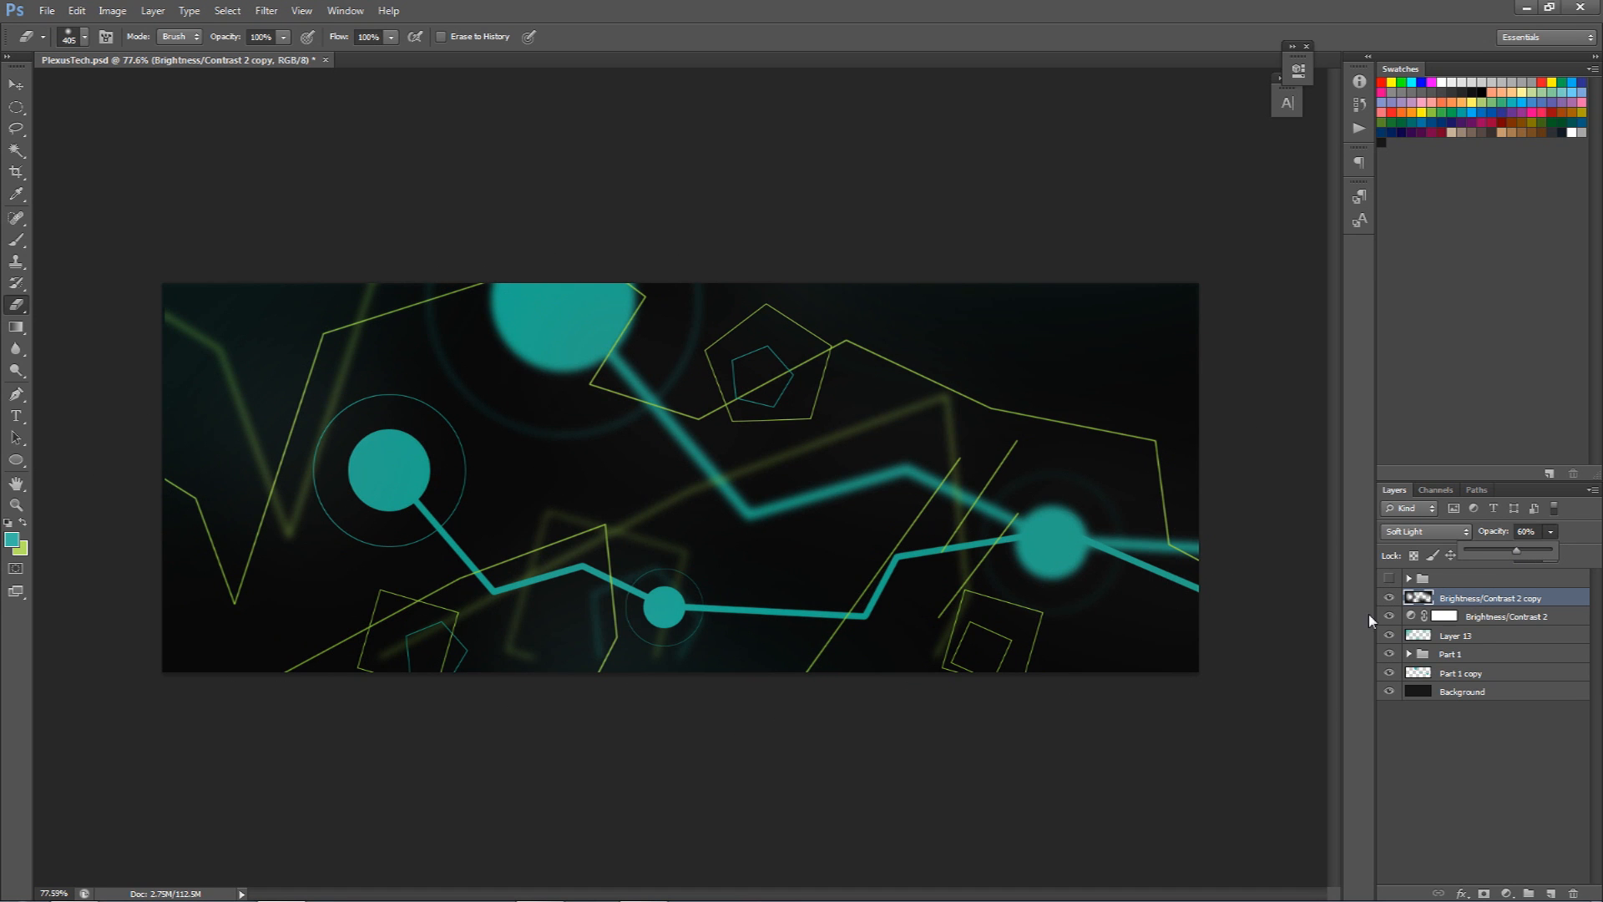
pyautogui.click(1389, 600)
pyautogui.click(1389, 600)
pyautogui.click(1389, 600)
pyautogui.click(1389, 601)
pyautogui.click(1389, 600)
pyautogui.click(1389, 600)
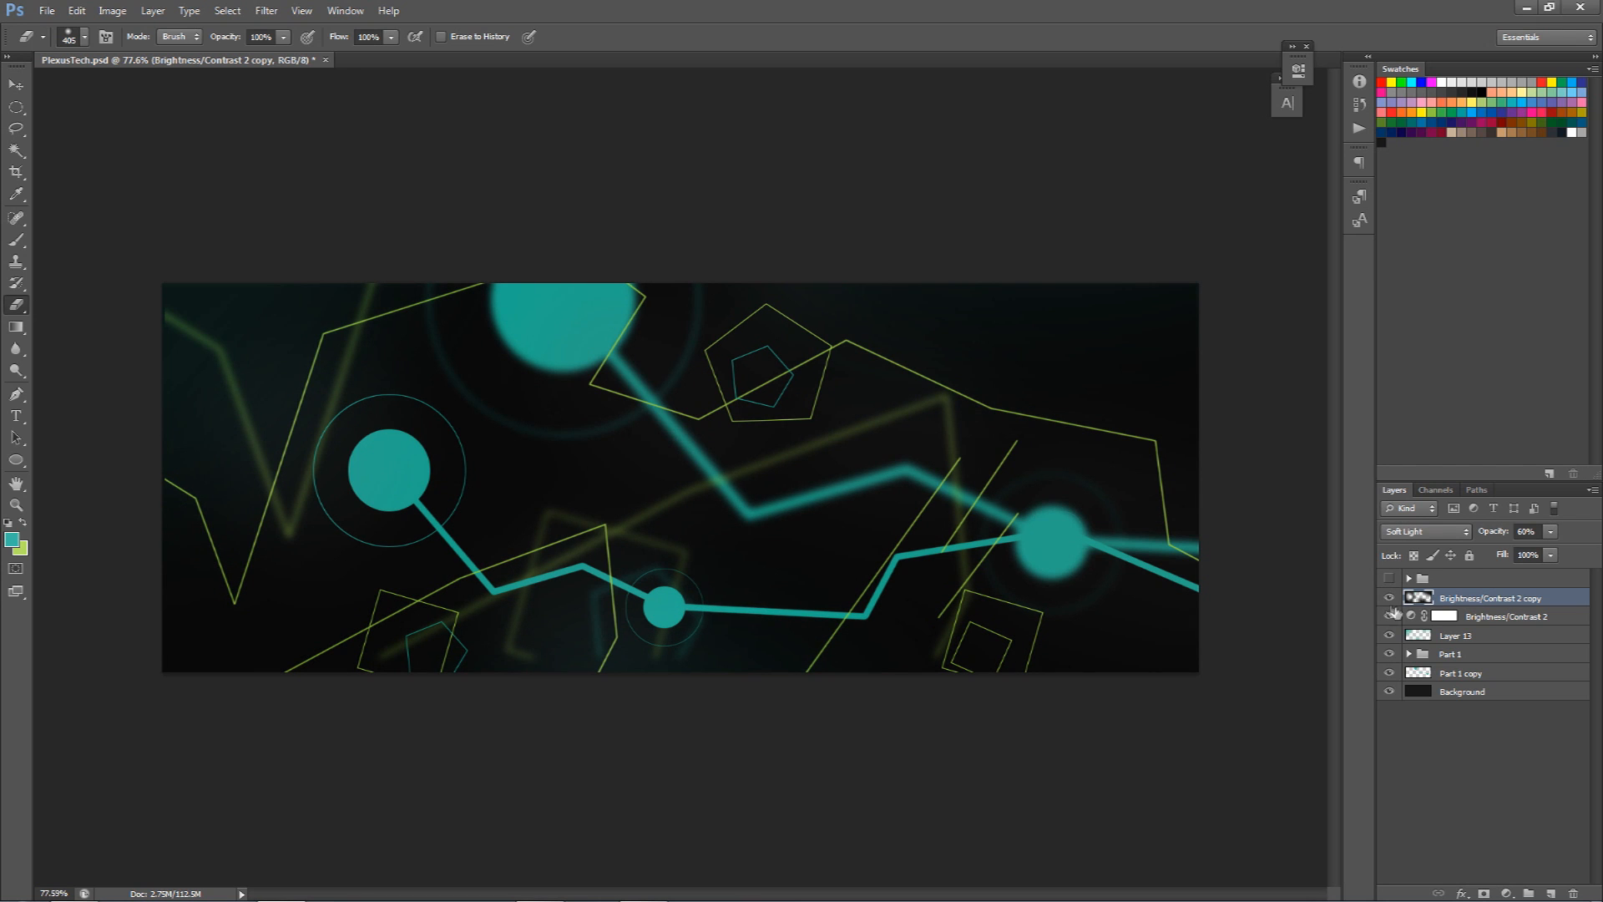
# Add a new layer and draw a closed pen path between the ringed circle's connecting line and the nearby yellow line's peak.
pyautogui.click(1551, 892)
pyautogui.press('p')
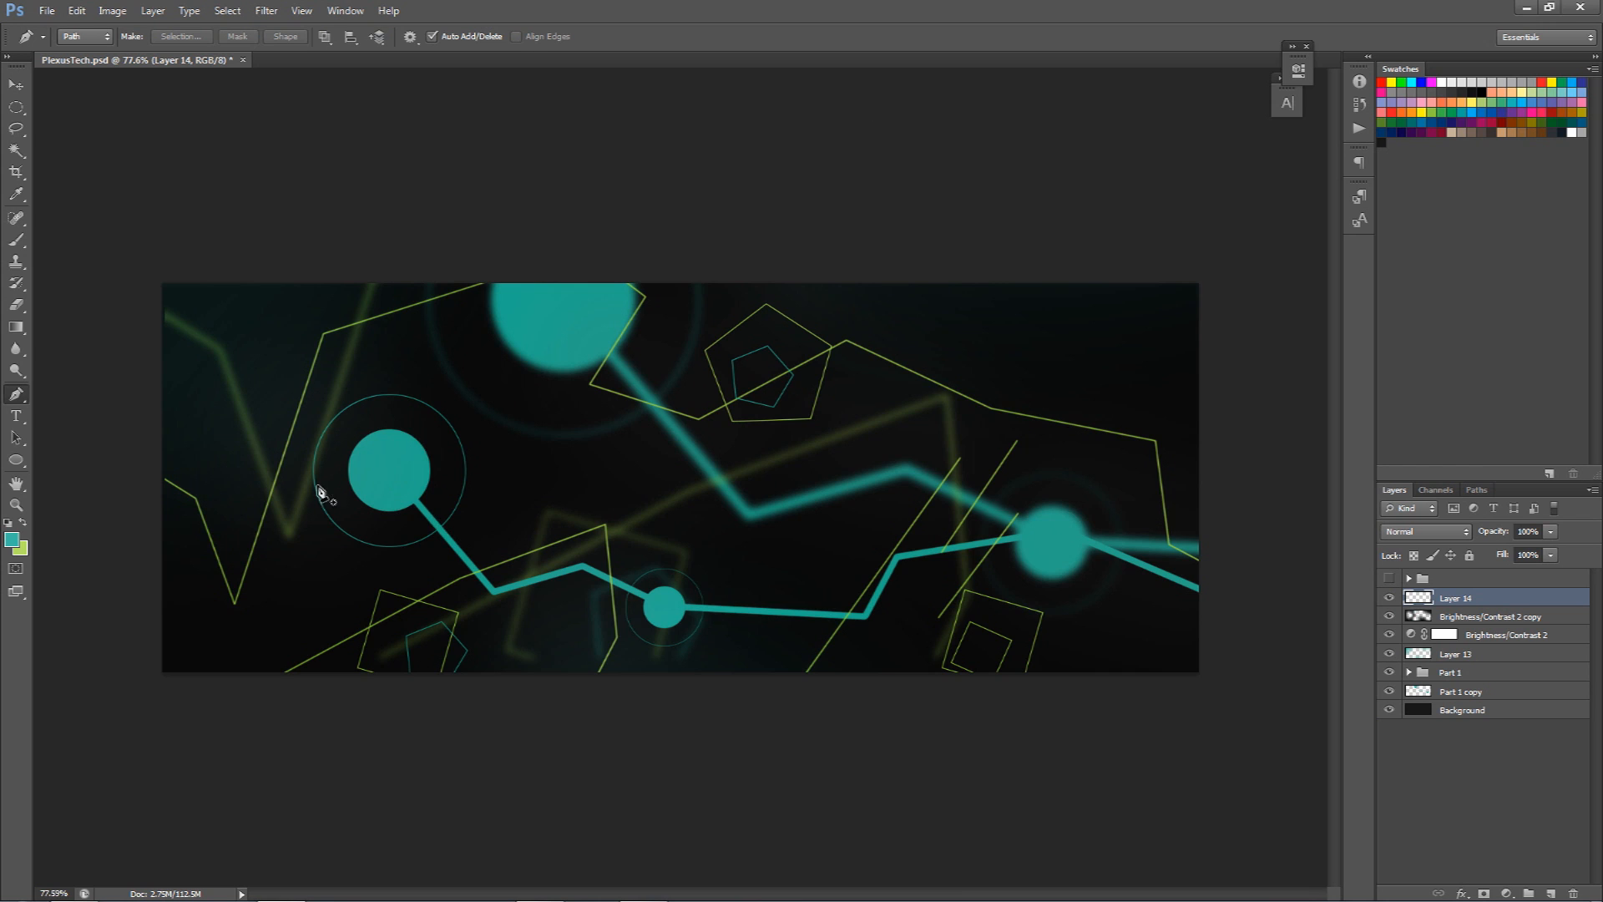
pyautogui.scroll(3, 322, 481)
pyautogui.moveTo(319, 410); pyautogui.dragTo(630, 432)
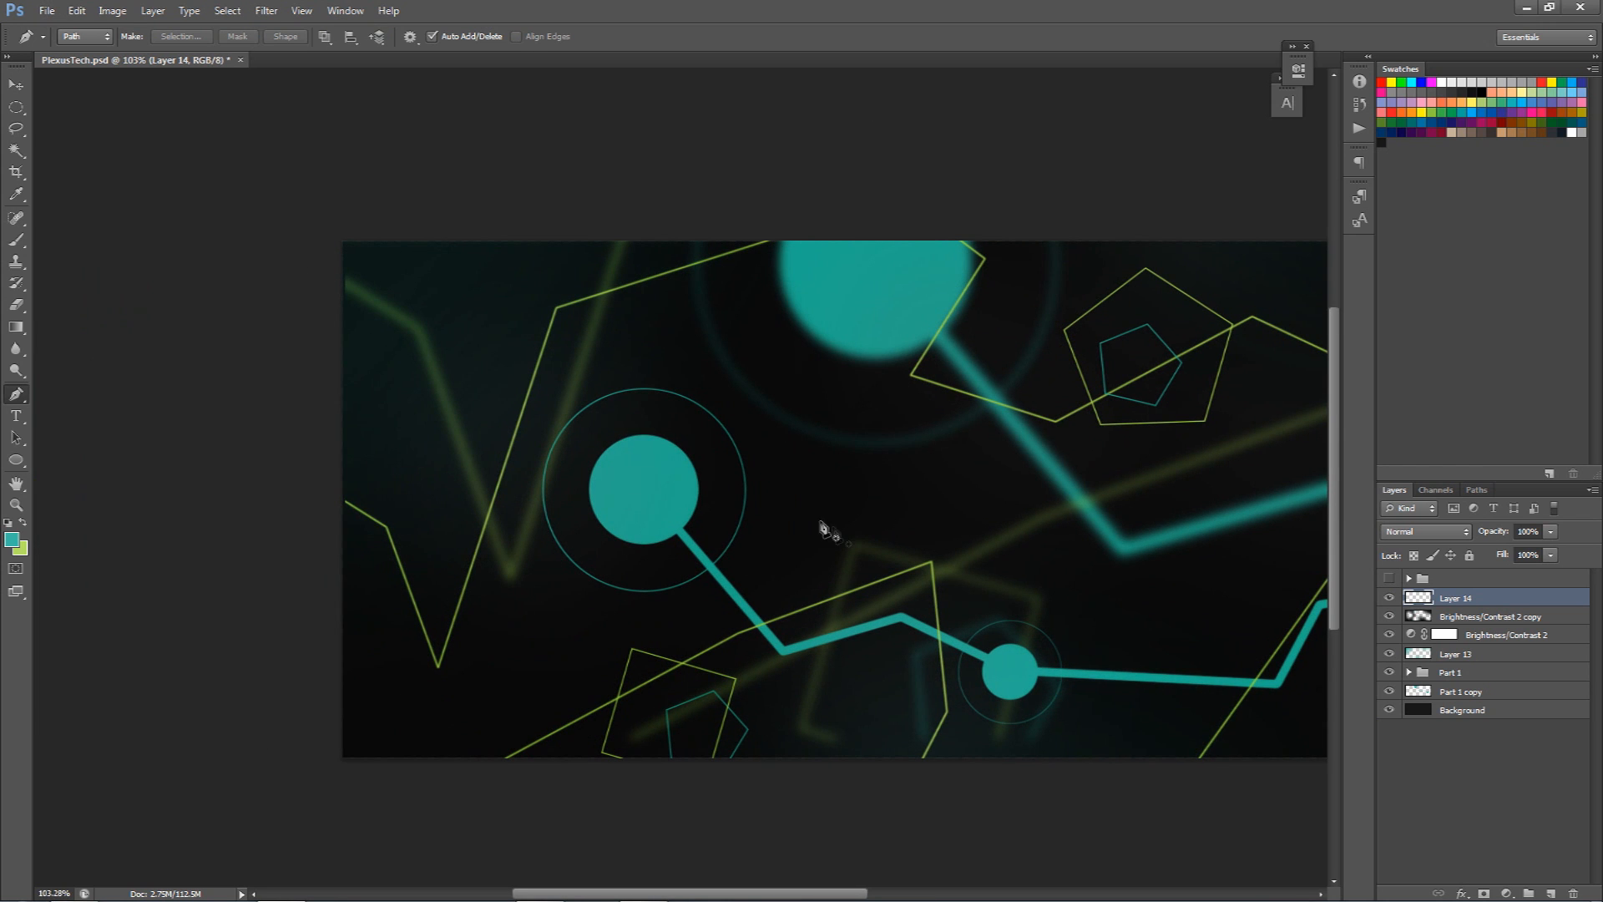
pyautogui.click(714, 567)
pyautogui.click(755, 609)
pyautogui.scroll(3, 761, 608)
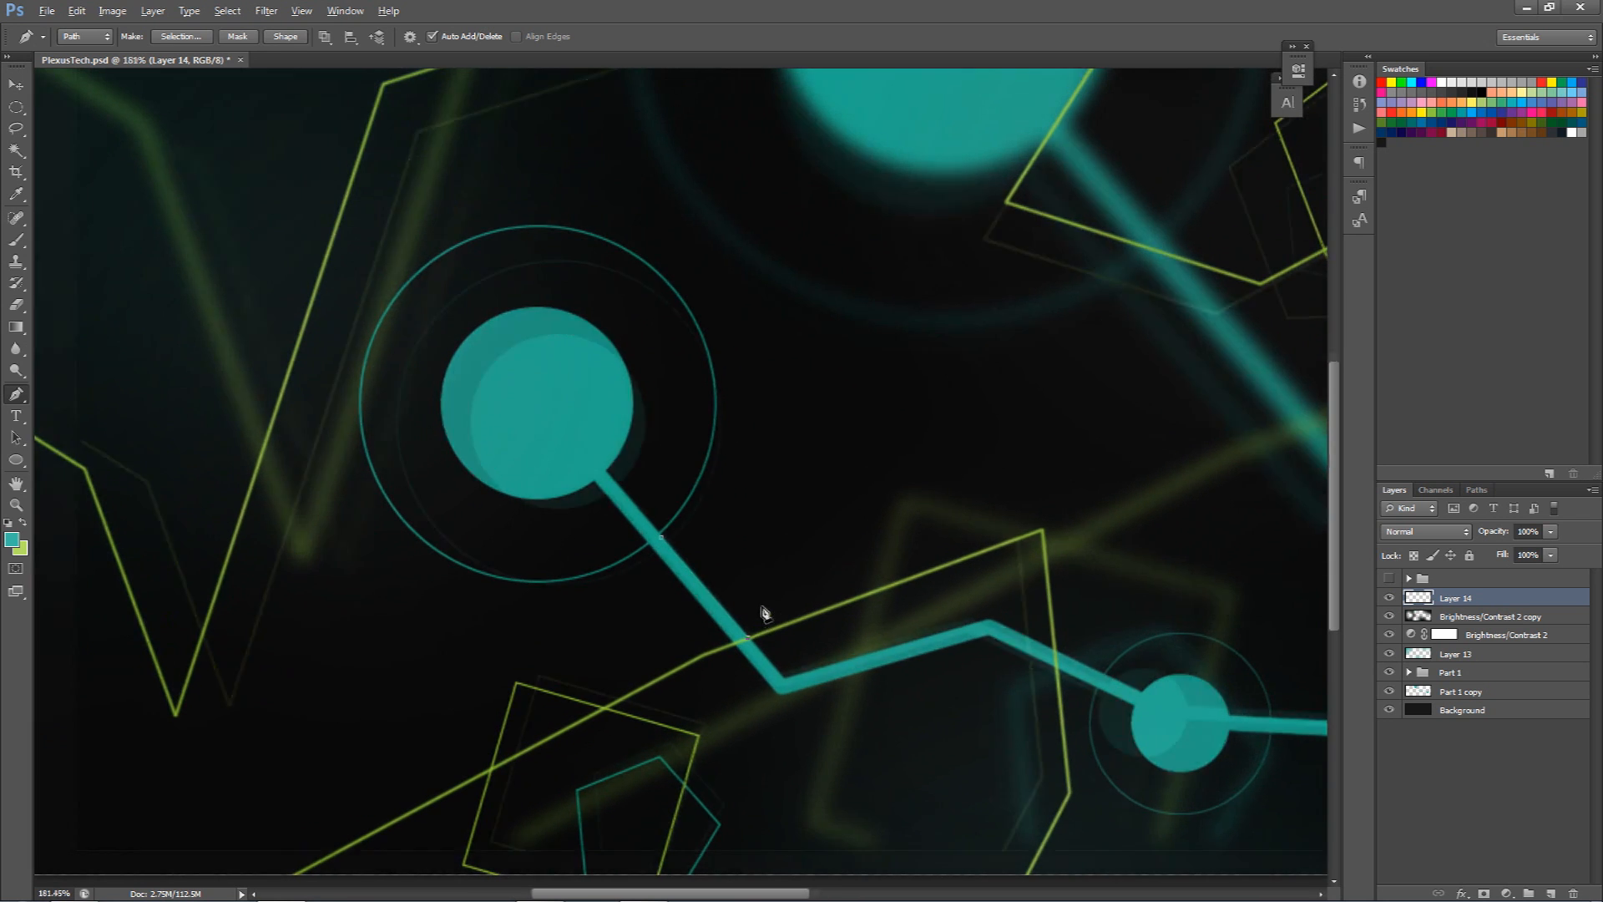
pyautogui.click(1042, 527)
pyautogui.click(659, 535)
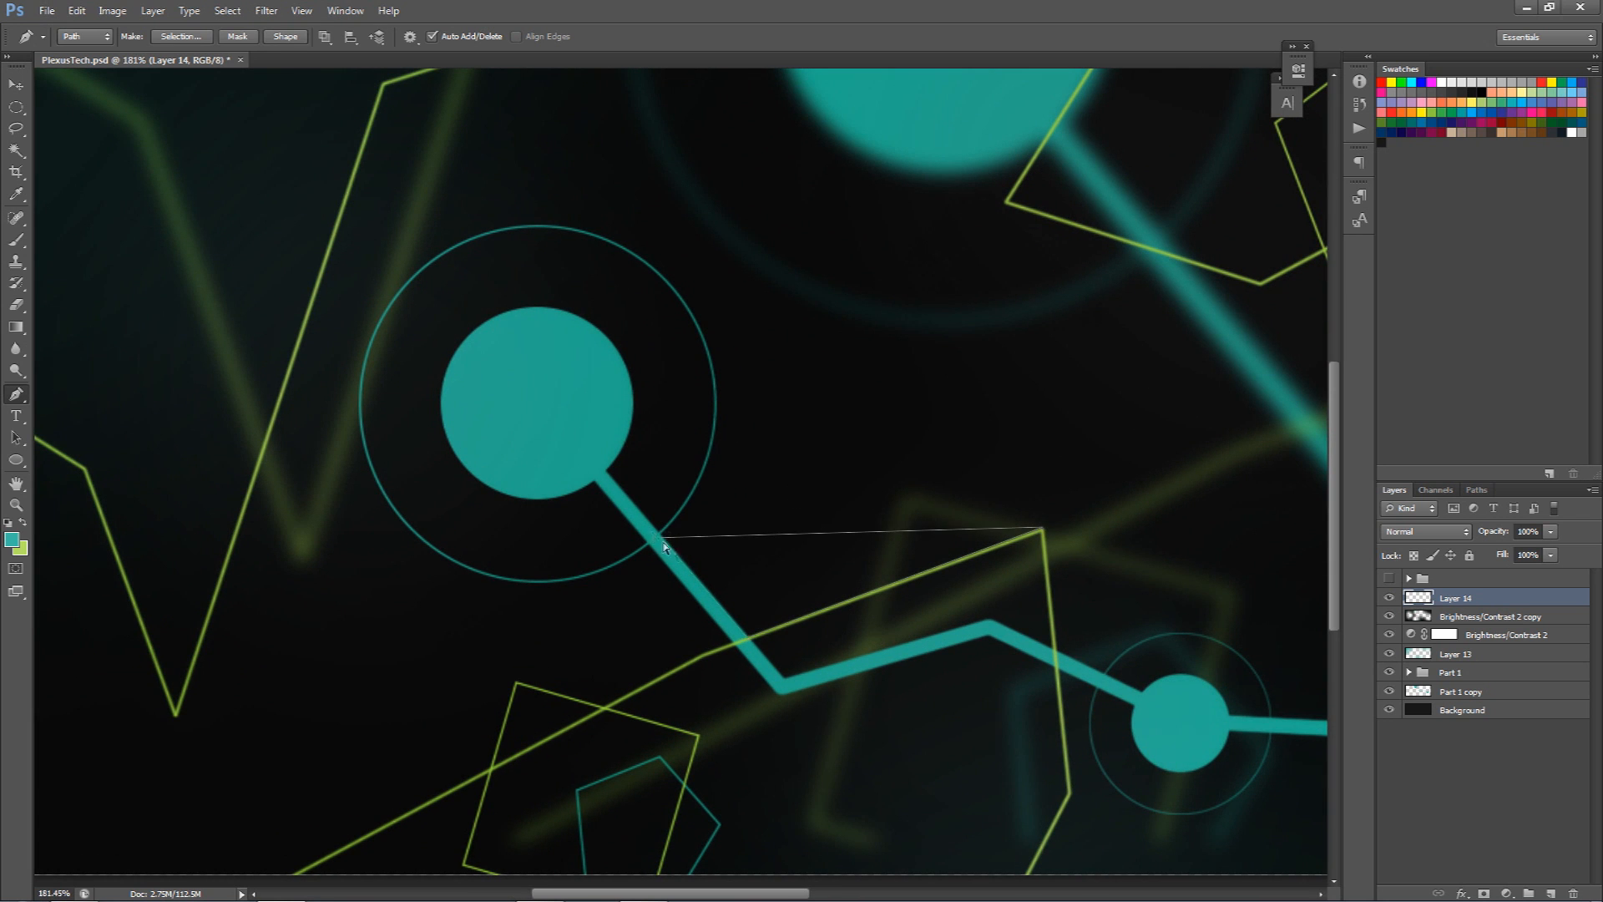
pyautogui.keyDown('ctrl'); pyautogui.click(750, 487); pyautogui.keyUp('ctrl')
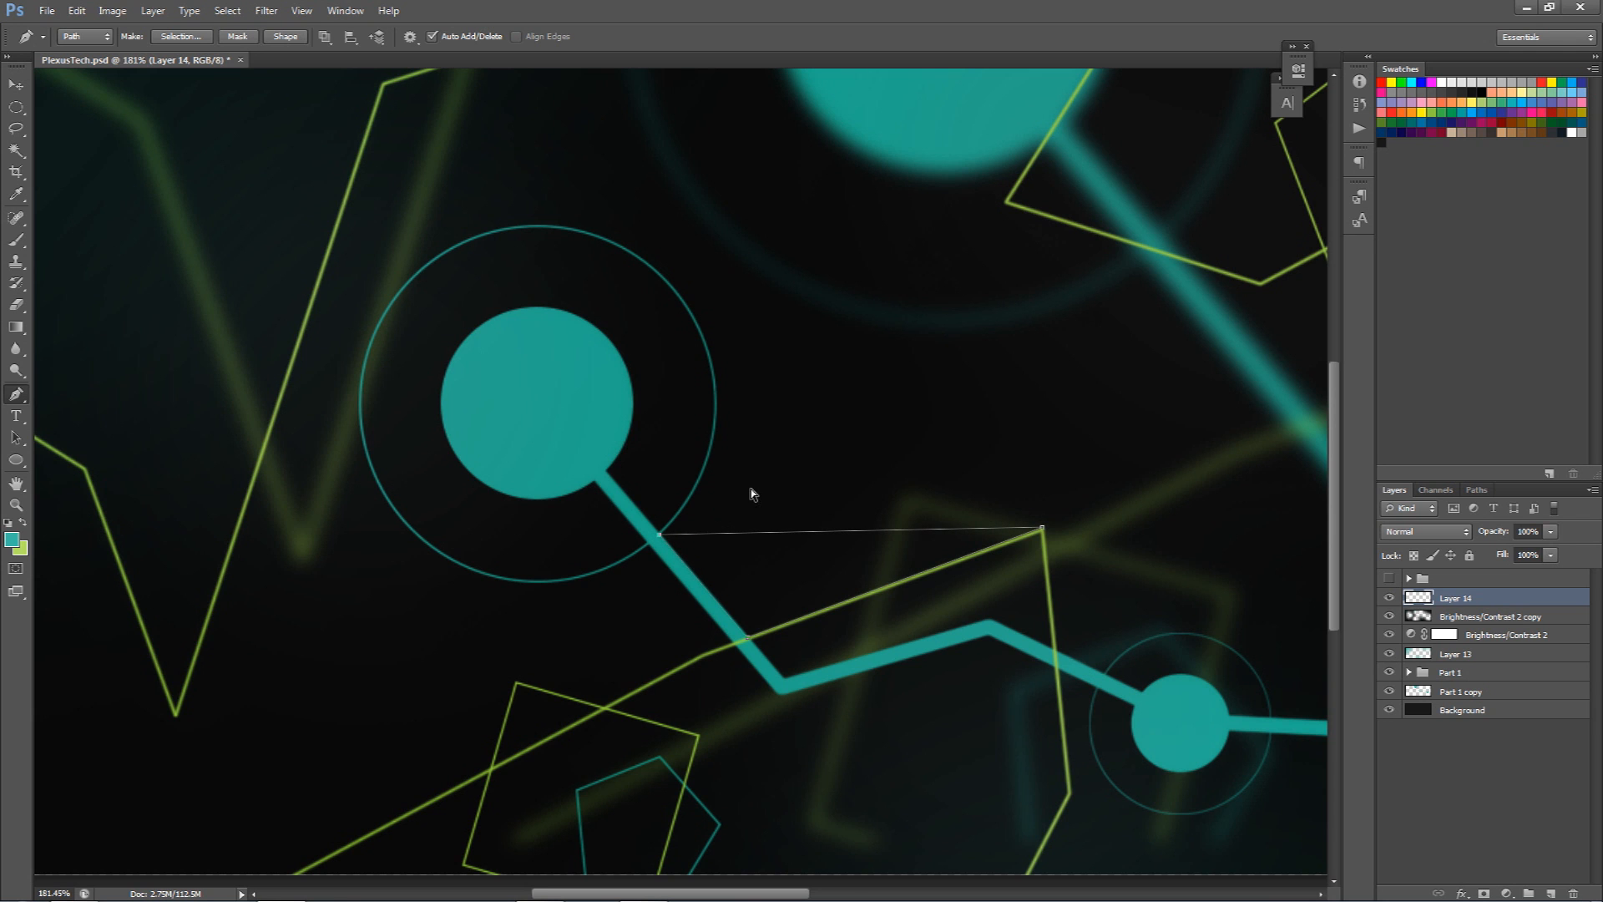
# Draw a closed triangular path between the small circle's ring, its connecting line and the yellow diagonal at the banner's lower edge.
pyautogui.scroll(-2, 873, 506)
pyautogui.moveTo(971, 538); pyautogui.dragTo(848, 414)
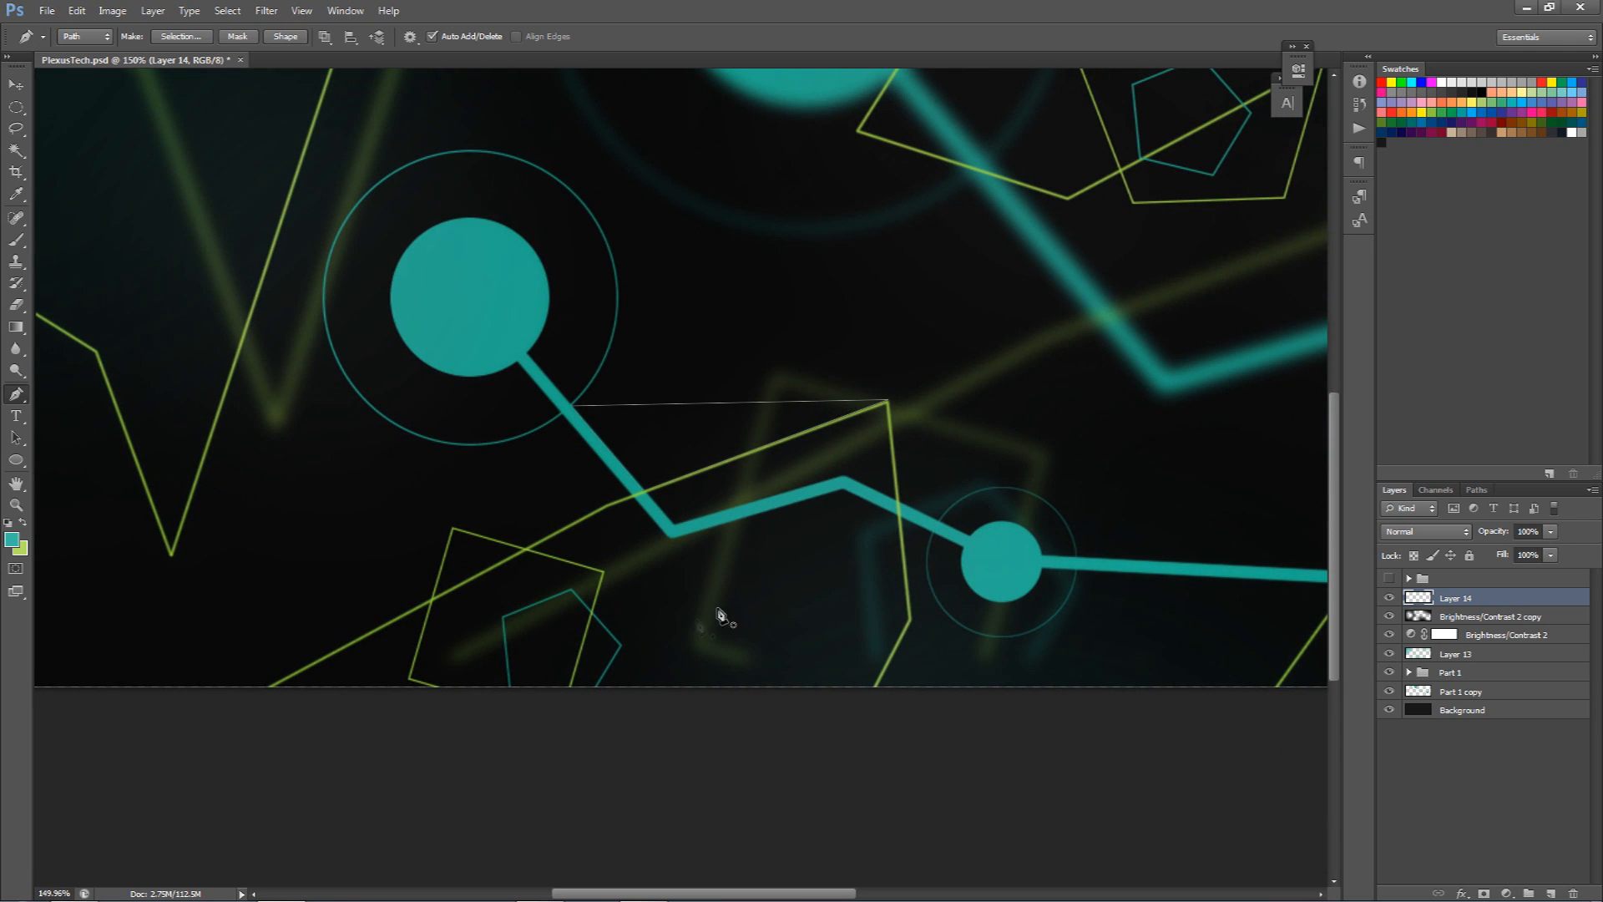
pyautogui.moveTo(1027, 567); pyautogui.dragTo(843, 482)
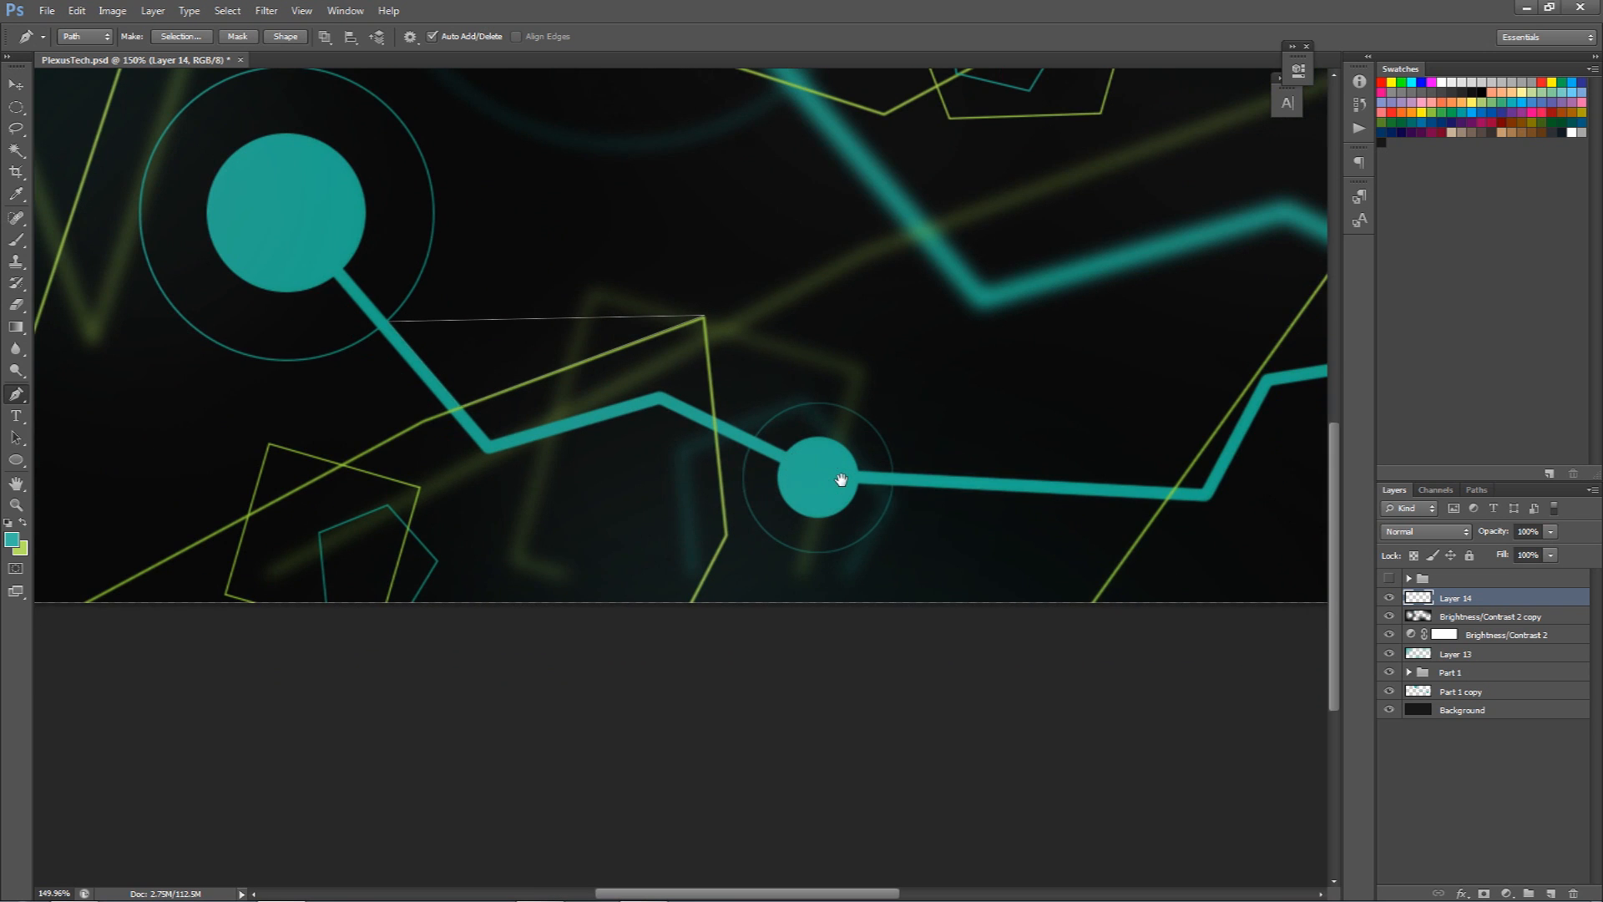
pyautogui.click(893, 487)
pyautogui.click(1091, 602)
pyautogui.click(1166, 499)
pyautogui.click(893, 488)
pyautogui.moveTo(1029, 445); pyautogui.dragTo(669, 550)
pyautogui.moveTo(548, 601); pyautogui.dragTo(523, 573)
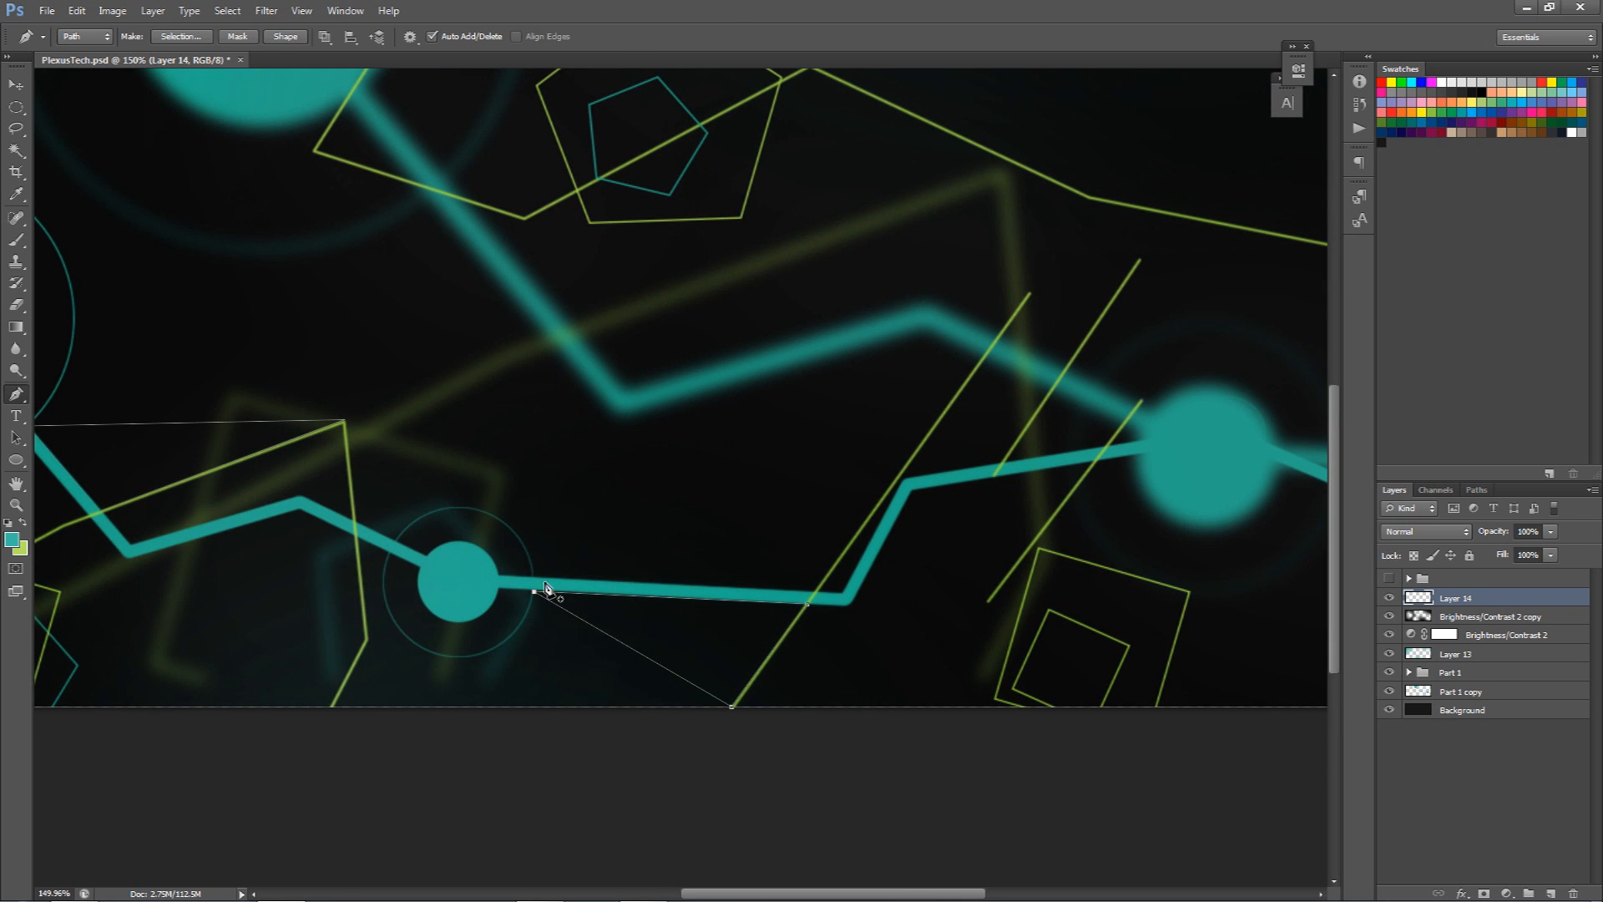
# Draw a closed polygon path between the bend of the blurred teal line and the peak of the blurred yellow line.
pyautogui.moveTo(834, 308); pyautogui.dragTo(690, 376)
pyautogui.scroll(-2, 735, 370)
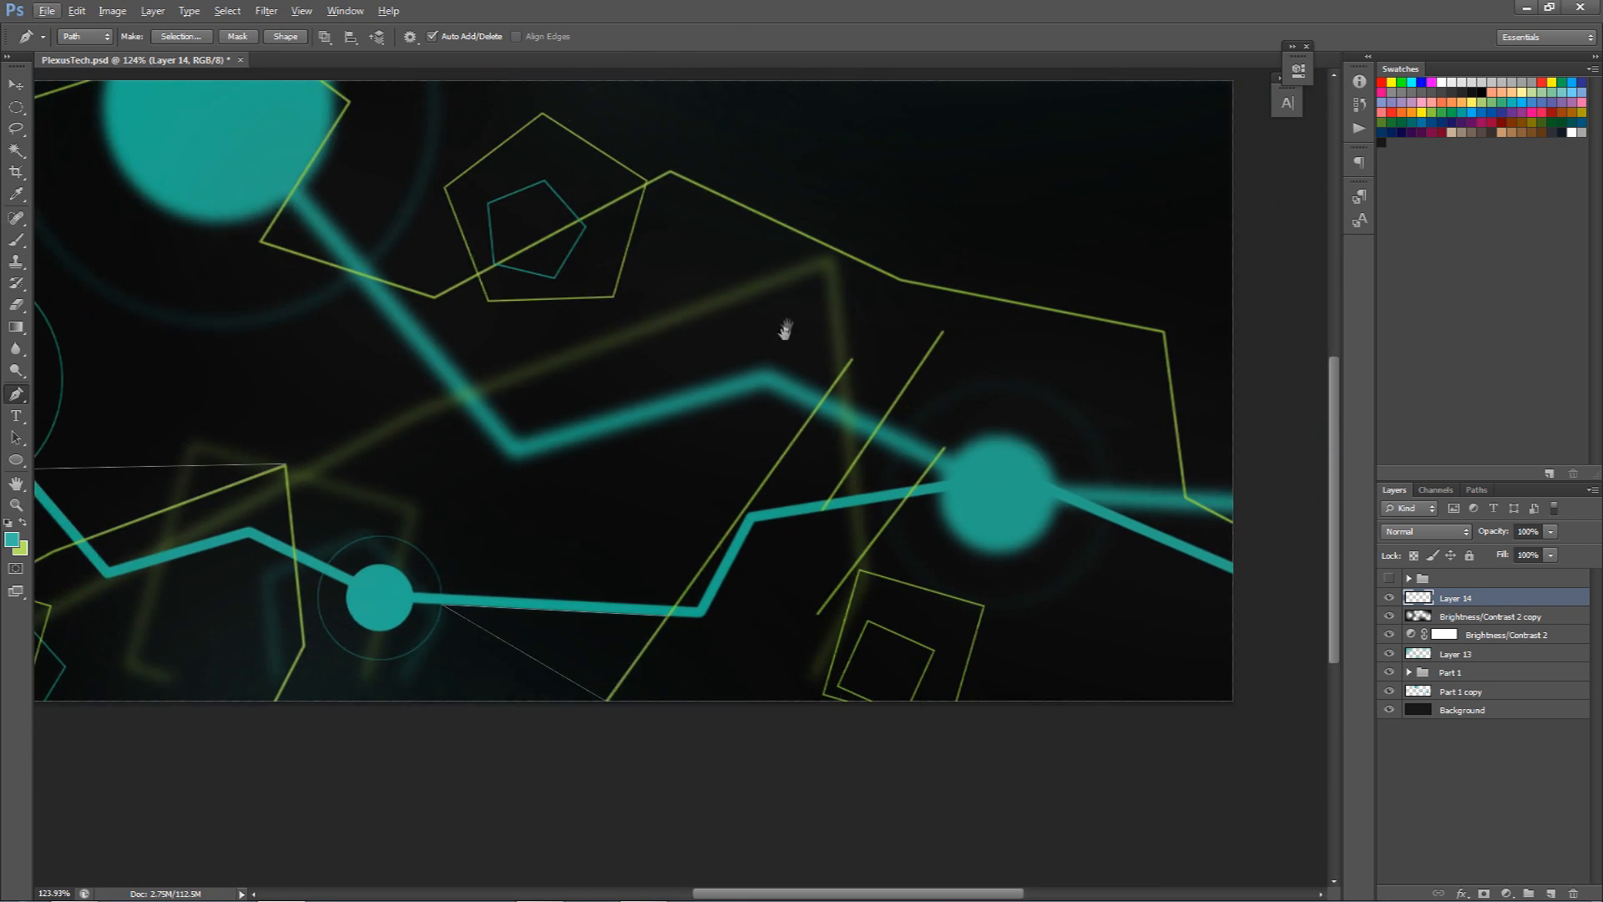
pyautogui.click(834, 386)
pyautogui.click(826, 272)
pyautogui.click(718, 311)
pyautogui.click(722, 375)
pyautogui.click(764, 364)
pyautogui.click(831, 390)
pyautogui.moveTo(832, 384); pyautogui.dragTo(832, 381)
# Draw closed triangular paths in the yellow corner beside the large blurred circle and inside the yellow outline above the right circle.
pyautogui.scroll(-3, 594, 314)
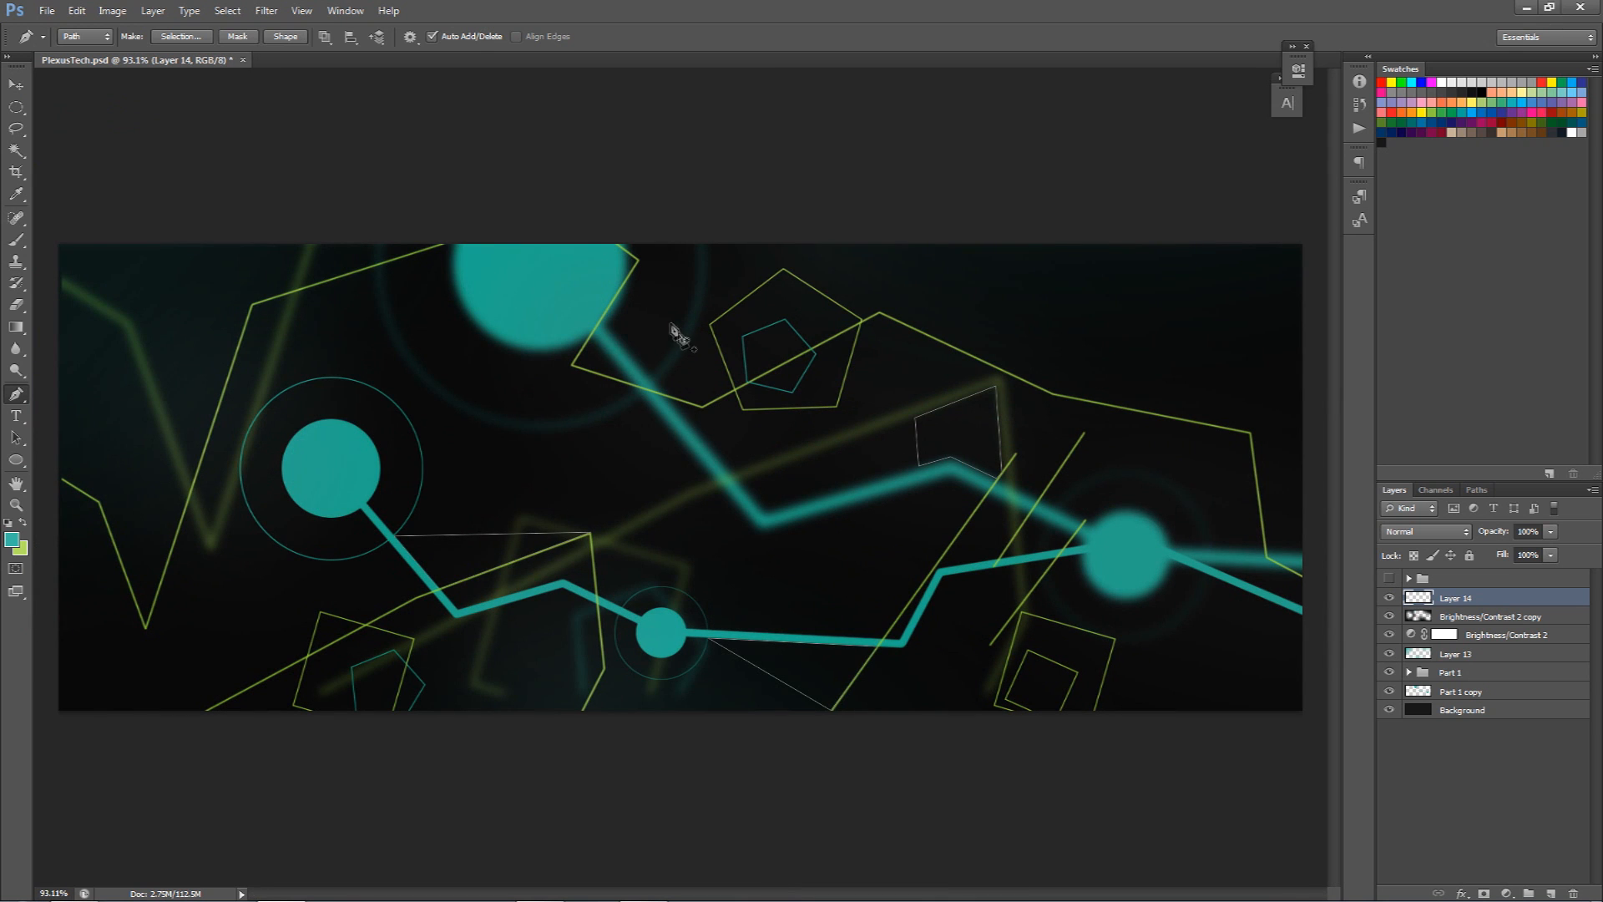
pyautogui.click(592, 335)
pyautogui.click(610, 360)
pyautogui.click(571, 365)
pyautogui.click(1110, 406)
pyautogui.click(1265, 558)
pyautogui.click(1253, 472)
pyautogui.click(1111, 407)
# Draw closed triangular paths inside the small yellow quadrilateral at lower right and across the sharp yellow V at far left.
pyautogui.click(1005, 698)
pyautogui.click(1076, 675)
pyautogui.click(1030, 651)
pyautogui.click(1006, 699)
pyautogui.scroll(-1, 747, 524)
pyautogui.scroll(-1, 698, 458)
pyautogui.scroll(1, 726, 469)
pyautogui.click(150, 500)
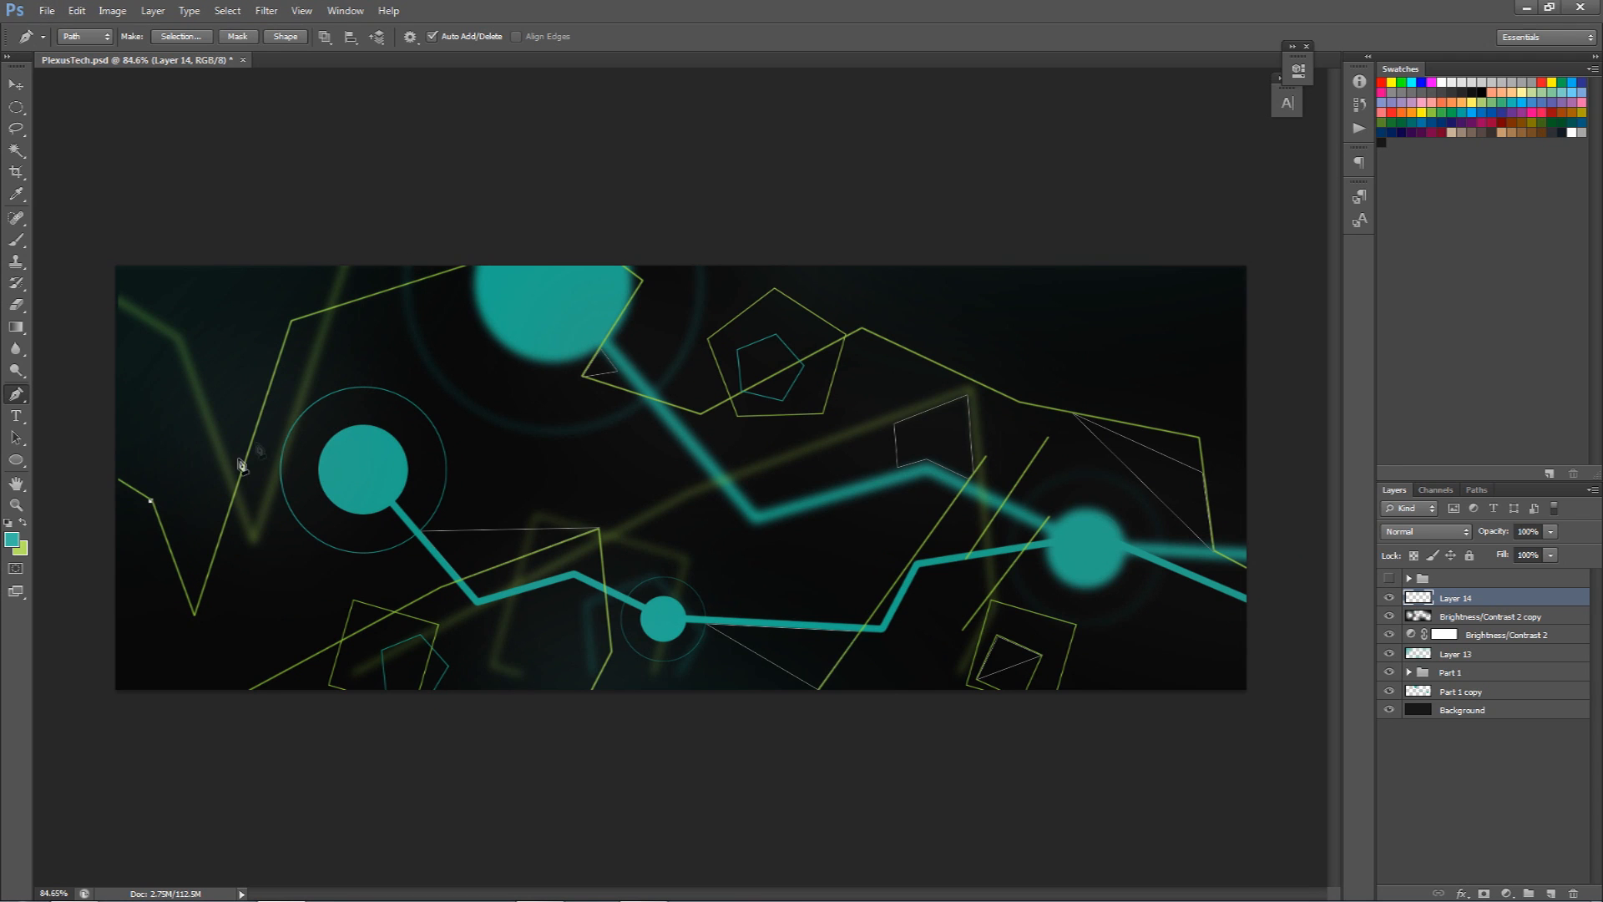
pyautogui.click(280, 356)
pyautogui.click(195, 614)
pyautogui.click(152, 507)
# Fill all the drawn paths with white and delete the paths.
pyautogui.rightClick(777, 426)
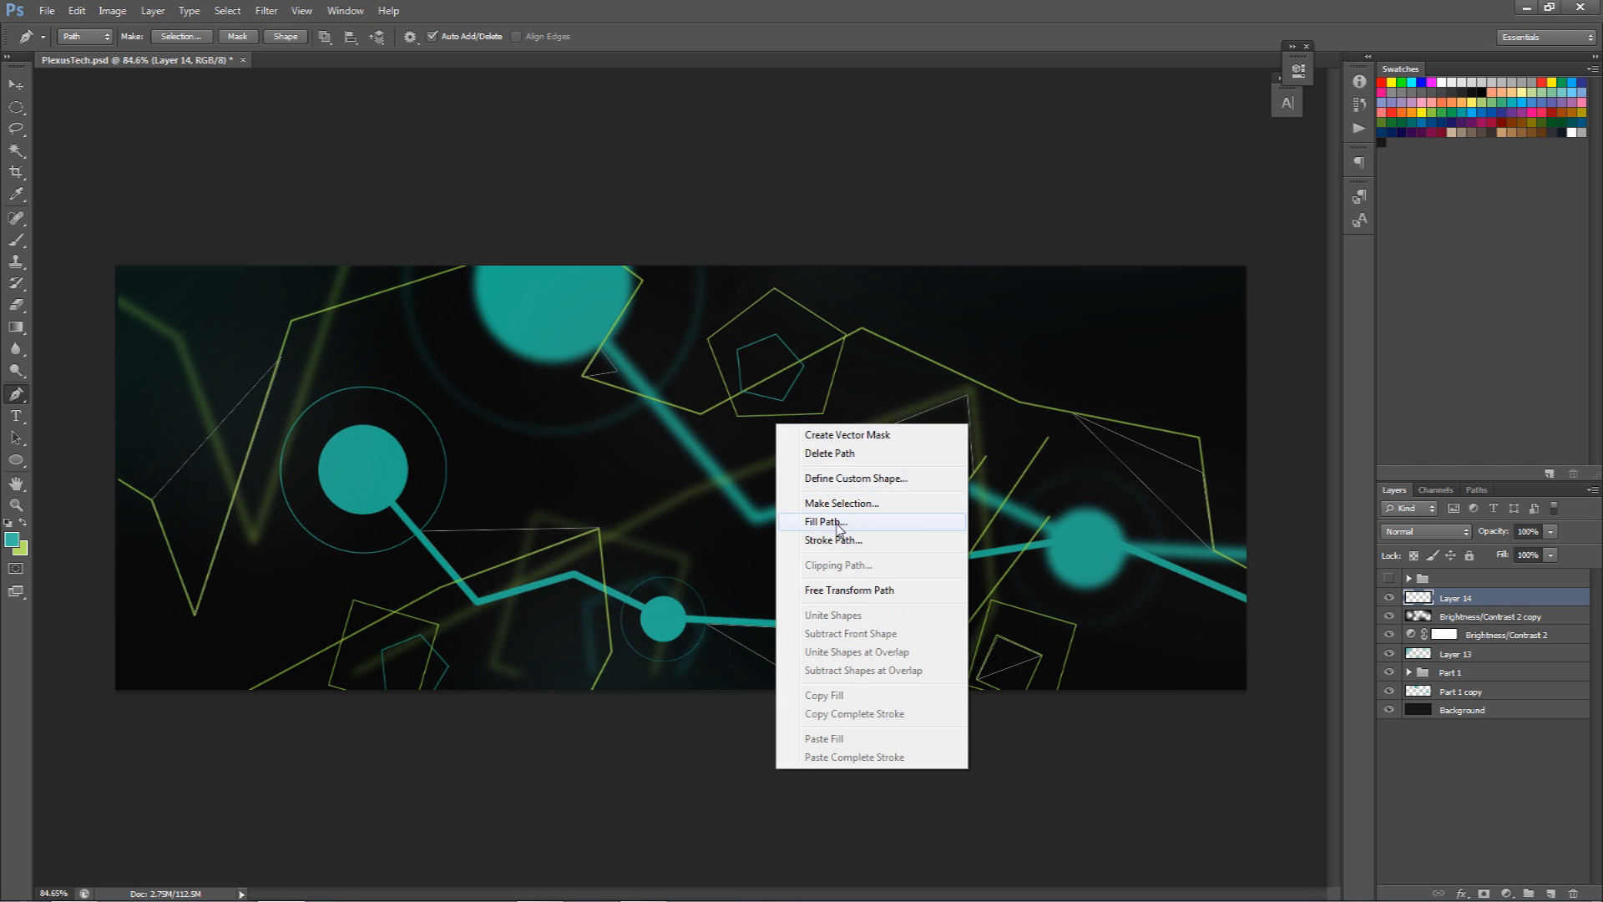
pyautogui.click(825, 521)
pyautogui.click(852, 250)
pyautogui.click(913, 235)
pyautogui.click(914, 236)
pyautogui.rightClick(868, 368)
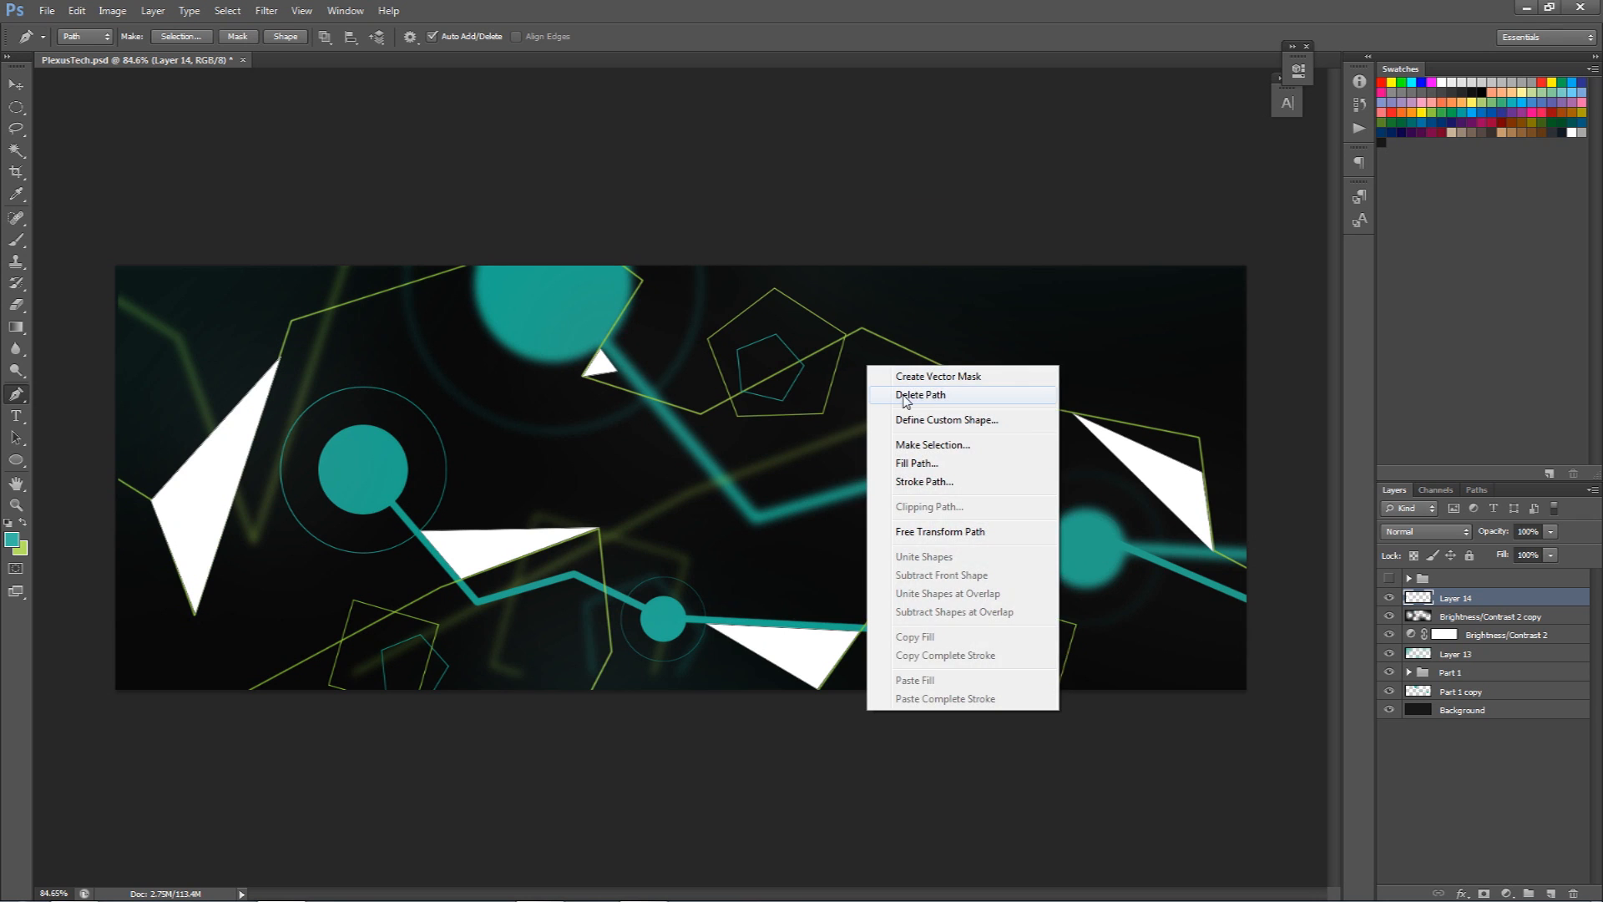
pyautogui.click(905, 398)
# Set the filled shapes layer's blend mode to Subtract and its opacity to 44%.
pyautogui.click(1408, 533)
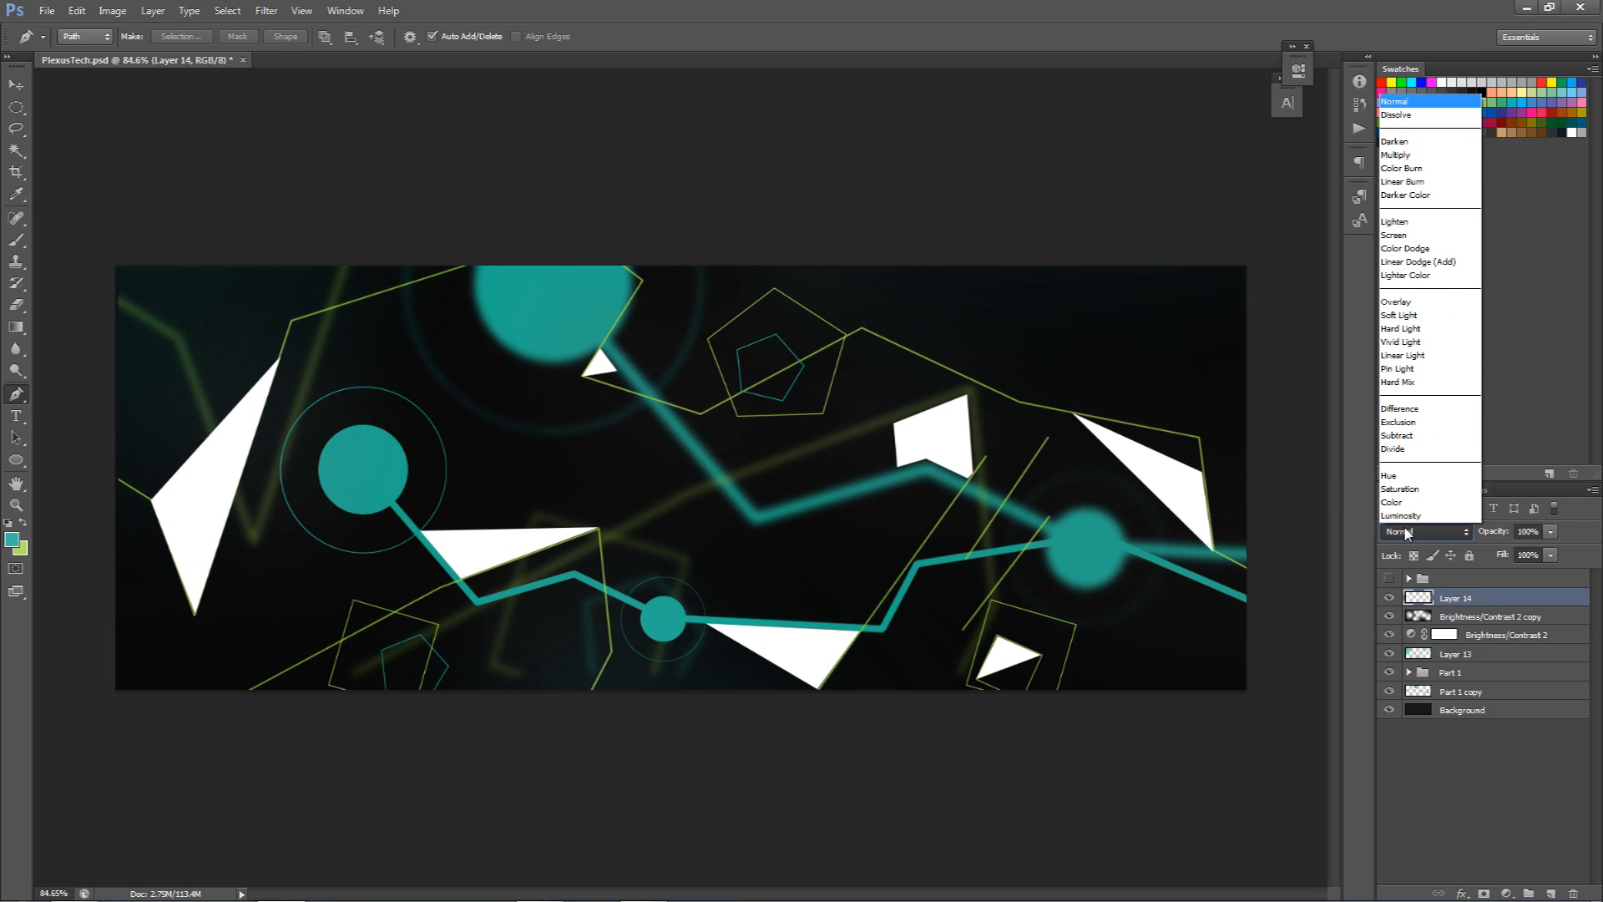
pyautogui.click(1409, 443)
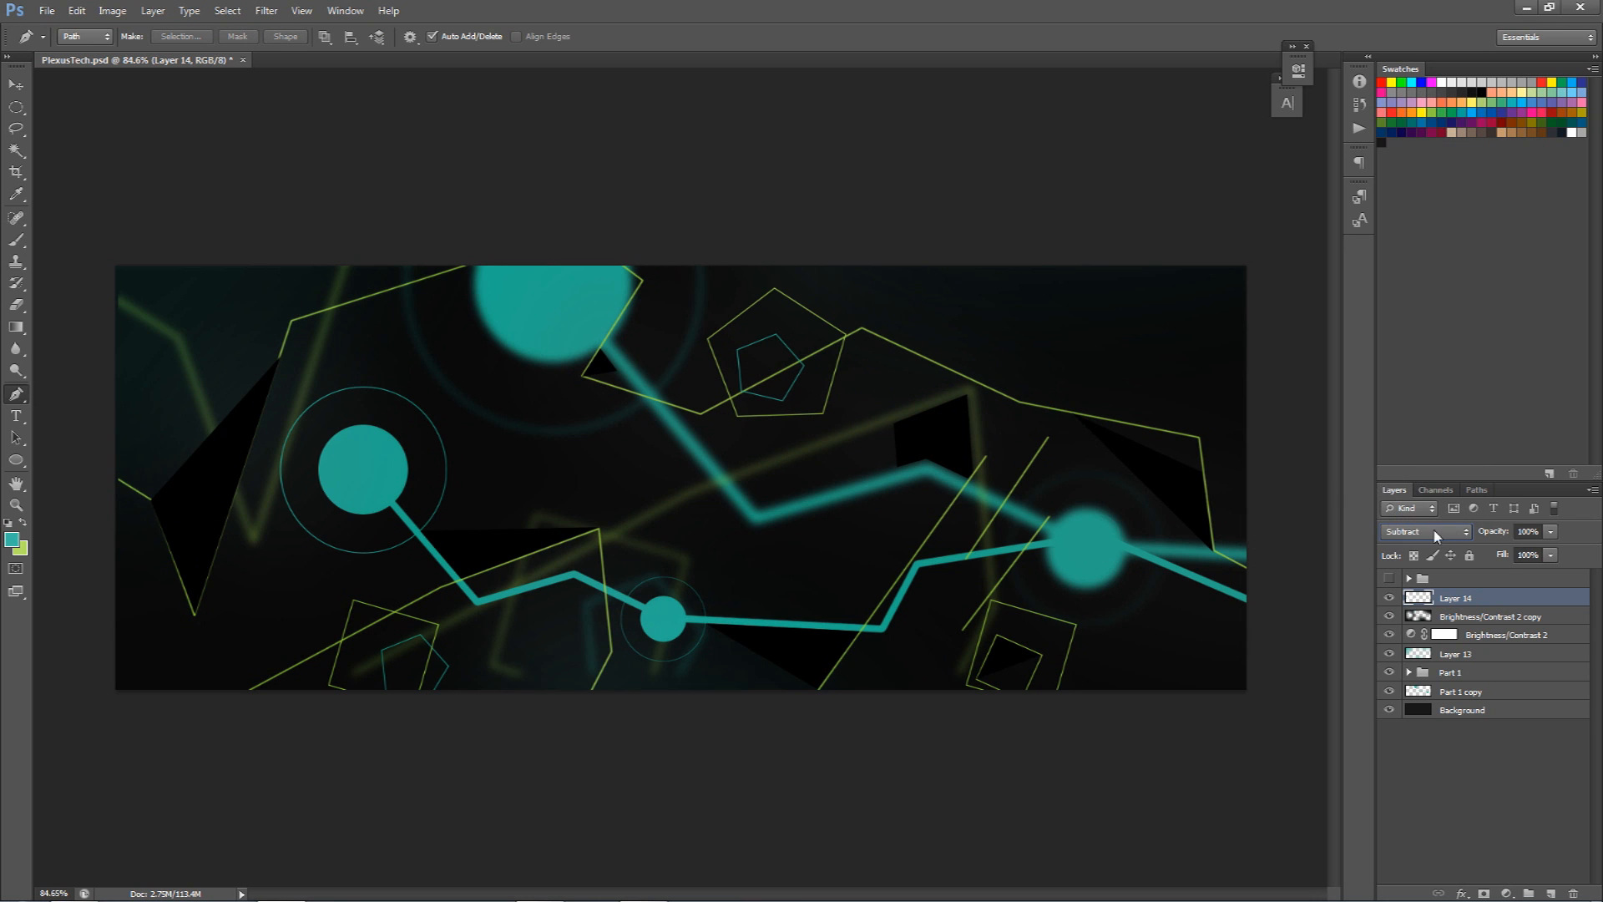
pyautogui.click(1527, 535)
pyautogui.click(1550, 532)
pyautogui.moveTo(1552, 550); pyautogui.dragTo(1496, 553)
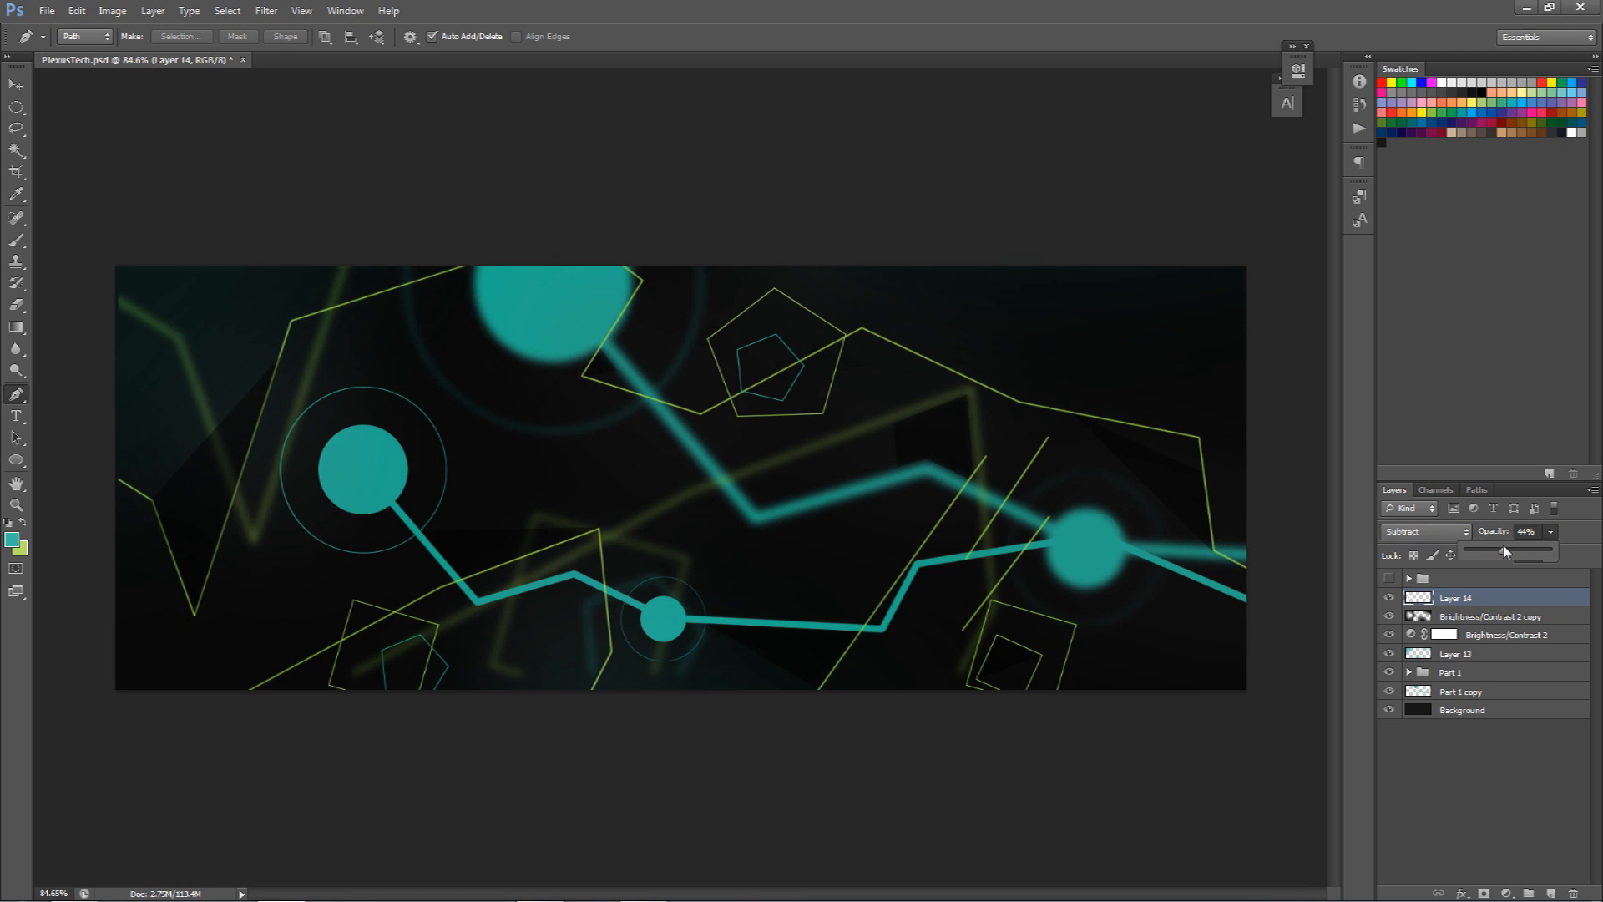
# Duplicate all layers from the filled shapes down to Background, and merge the duplicates into one layer.
pyautogui.click(15, 84)
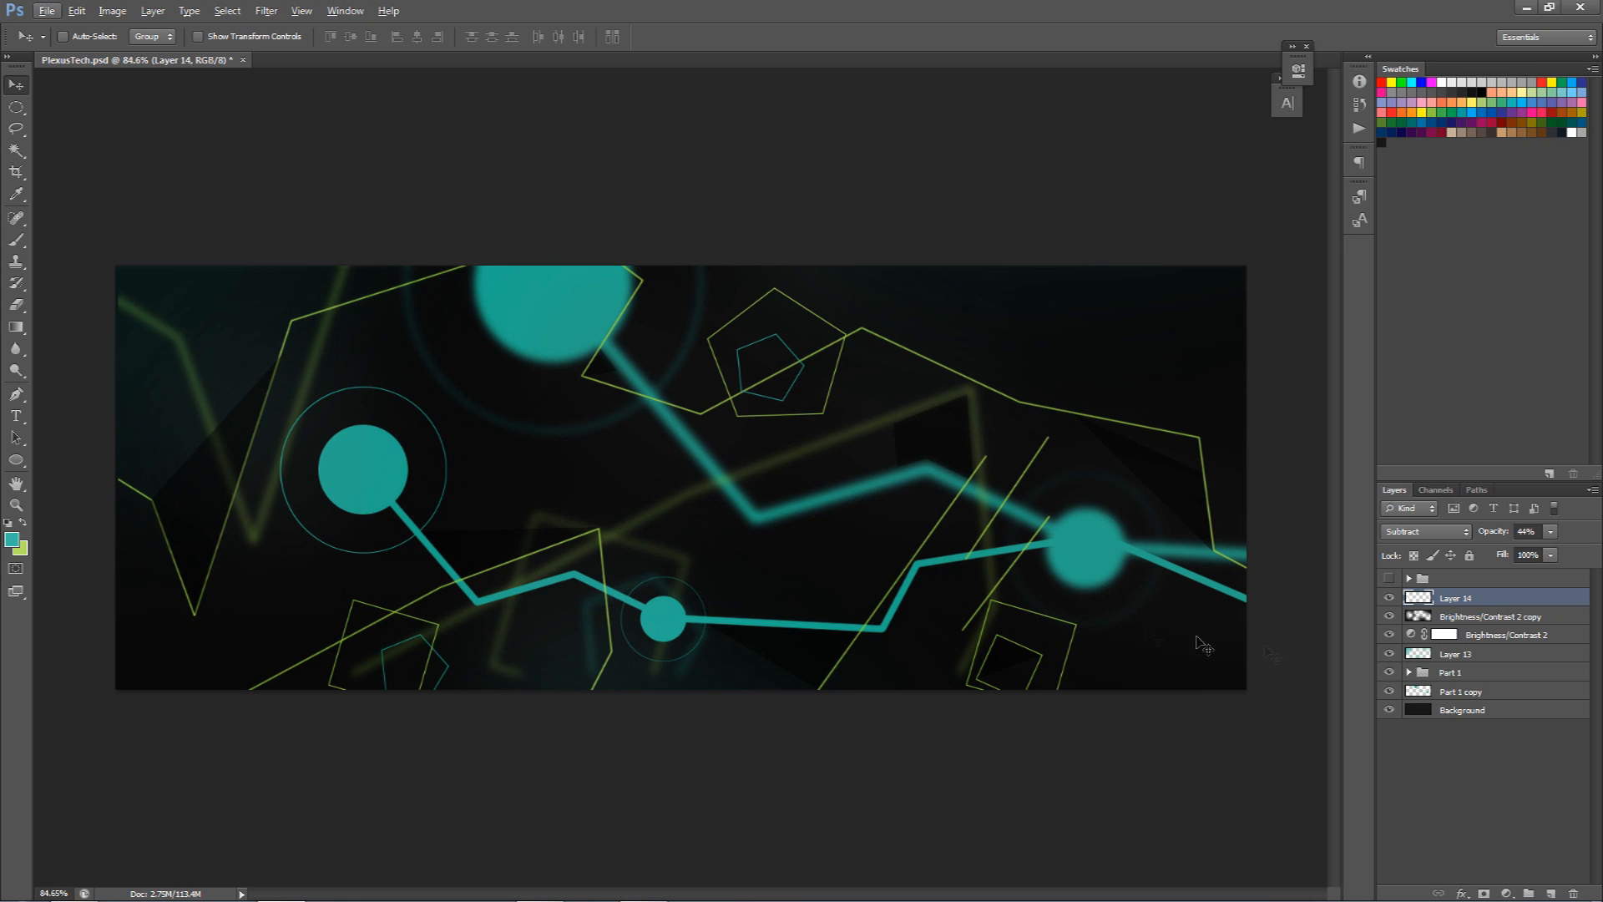
pyautogui.keyDown('shift'); pyautogui.click(1474, 714); pyautogui.keyUp('shift')
pyautogui.hotkey('ctrl', 'j')
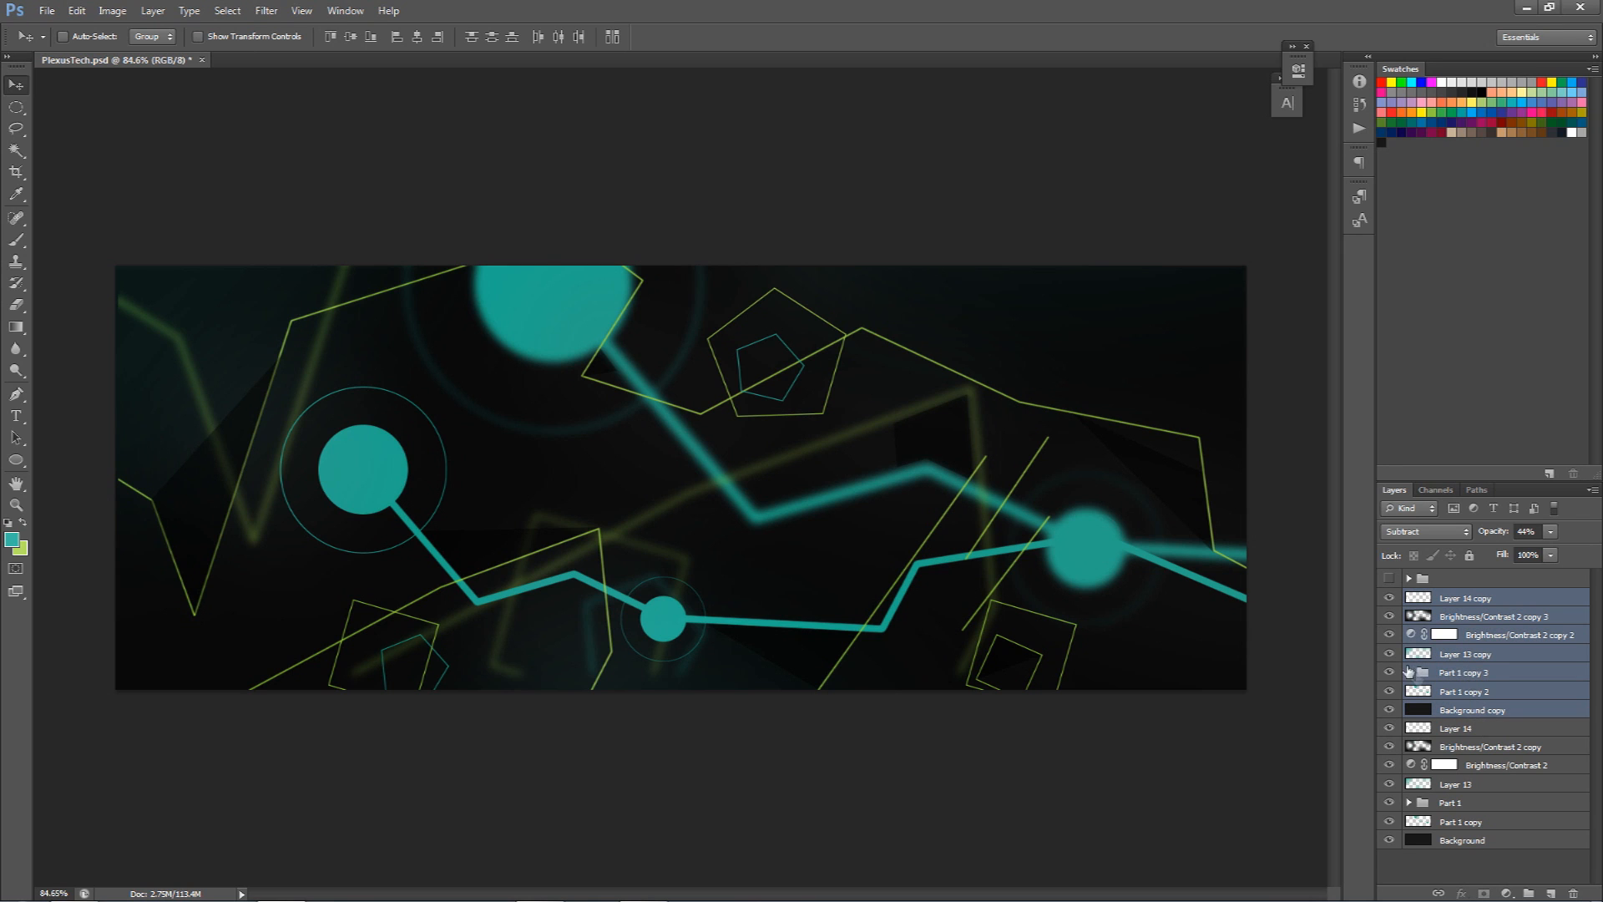
pyautogui.hotkey('ctrl', 'e')
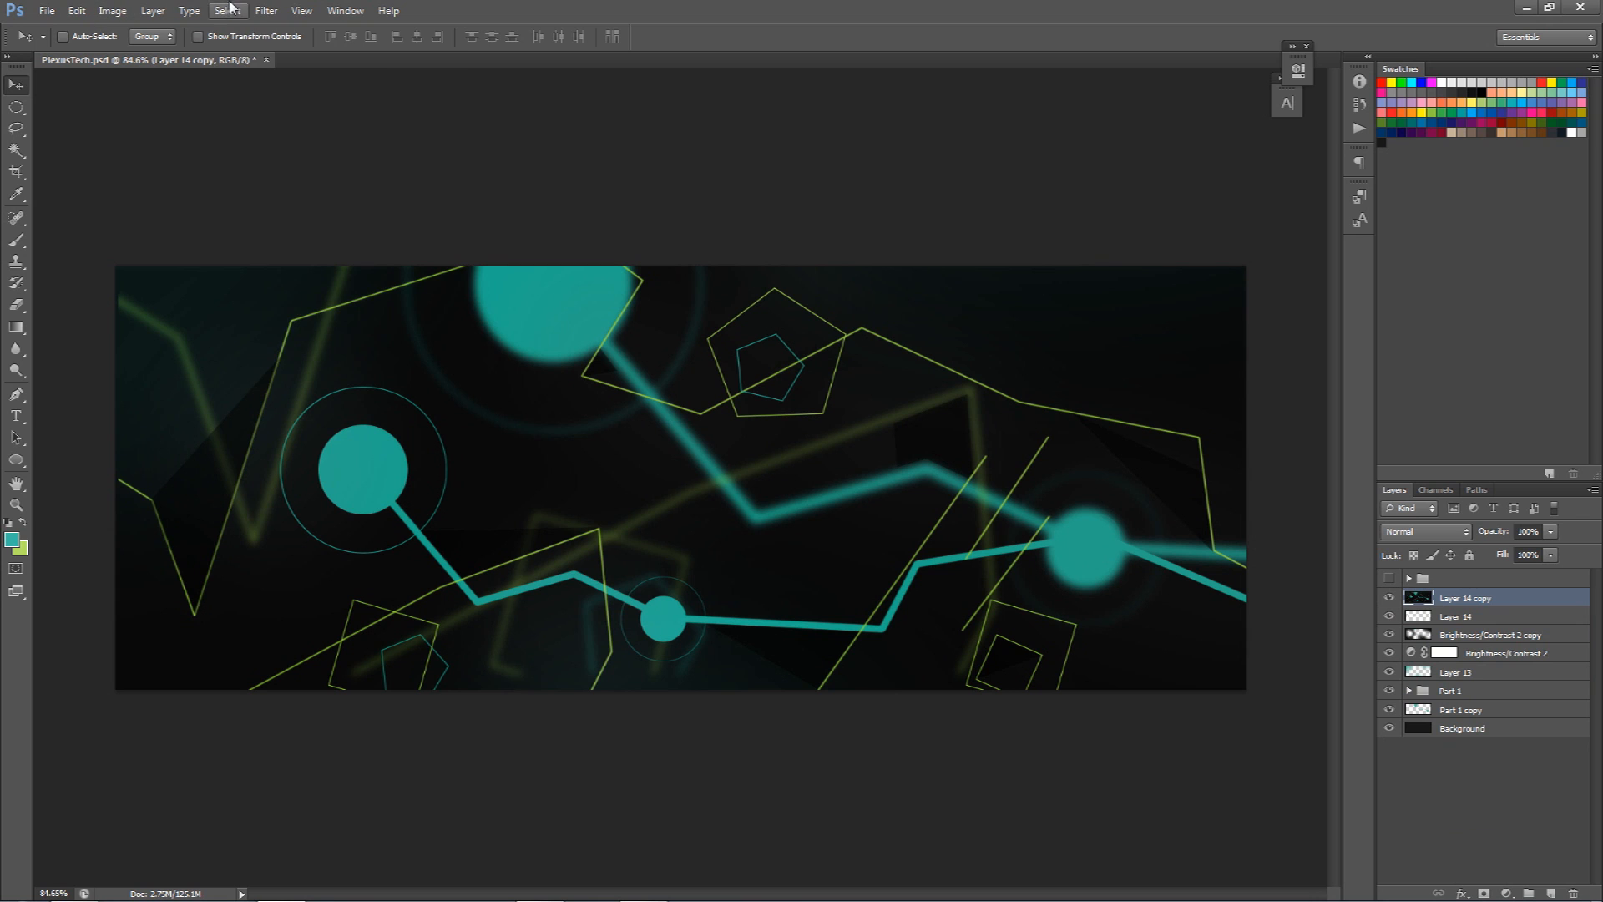
# Apply a Radial Blur to the merged layer with amount 25, method Zoom and quality Best.
pyautogui.click(266, 10)
pyautogui.moveTo(331, 177)
pyautogui.click(510, 346)
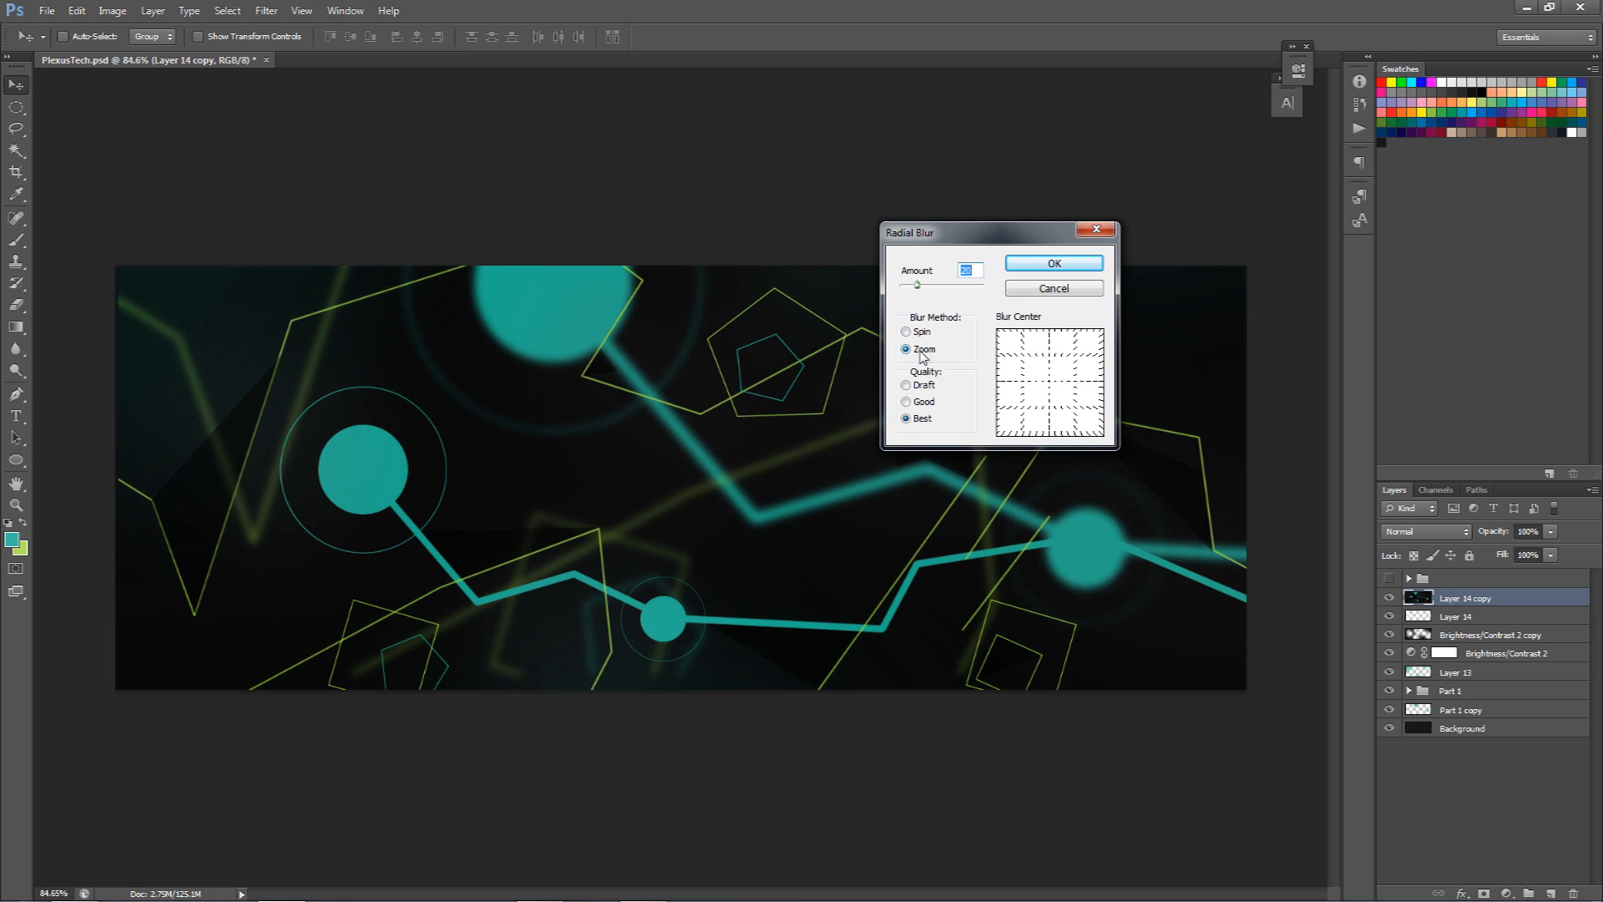
pyautogui.write('25')
pyautogui.click(1050, 266)
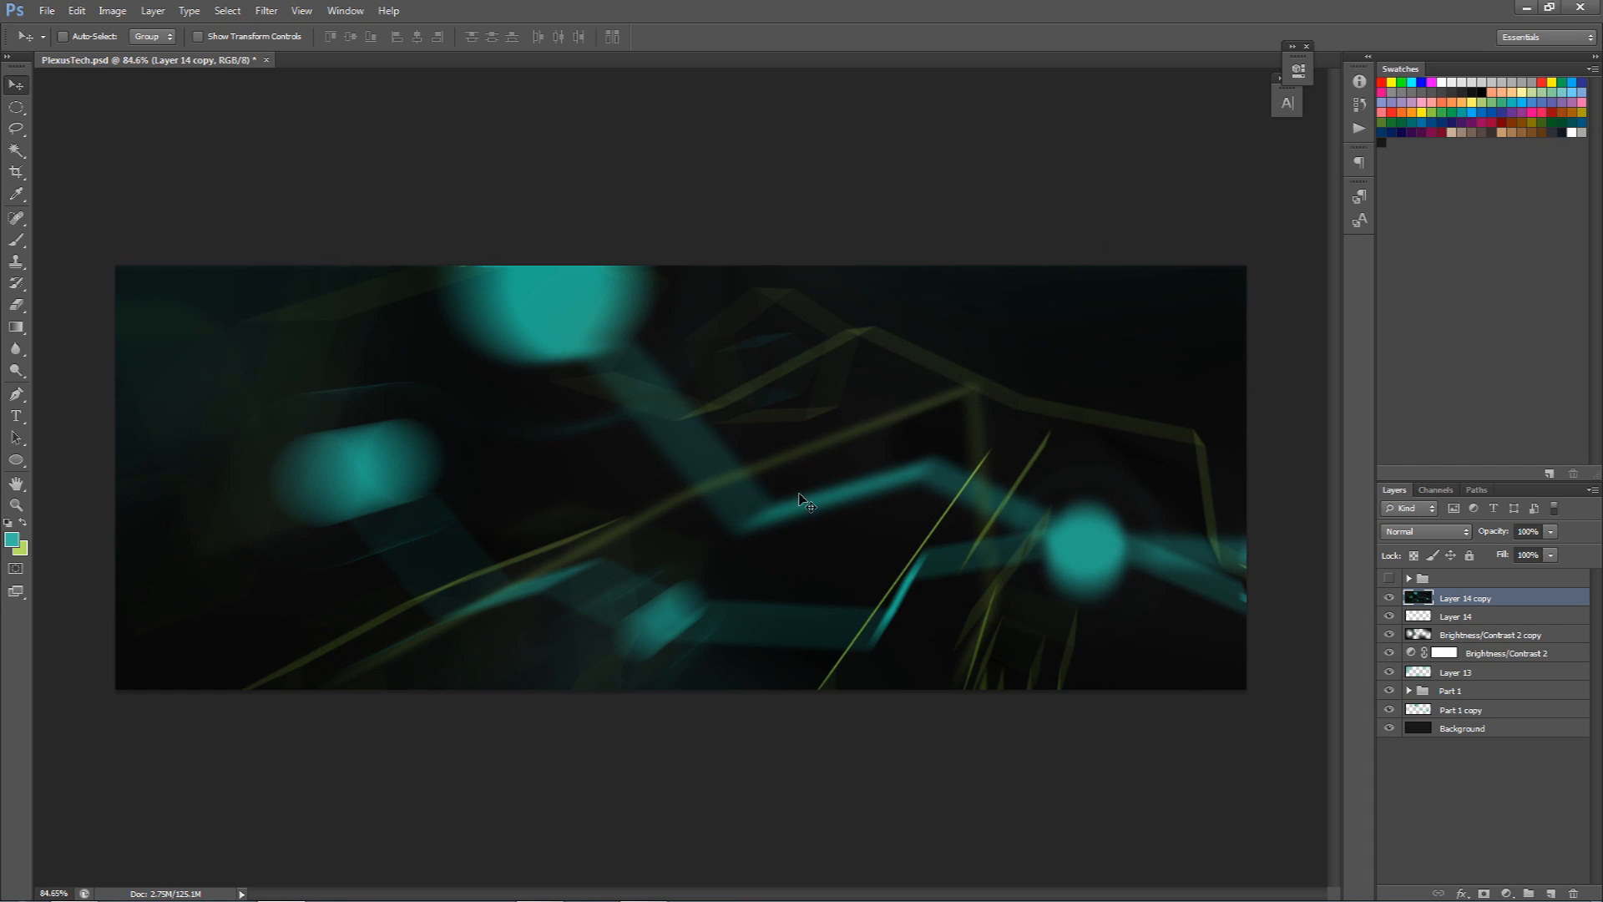
# Try the Lighten blend mode on the blurred layer and compare the banner with and without that layer.
pyautogui.click(1424, 528)
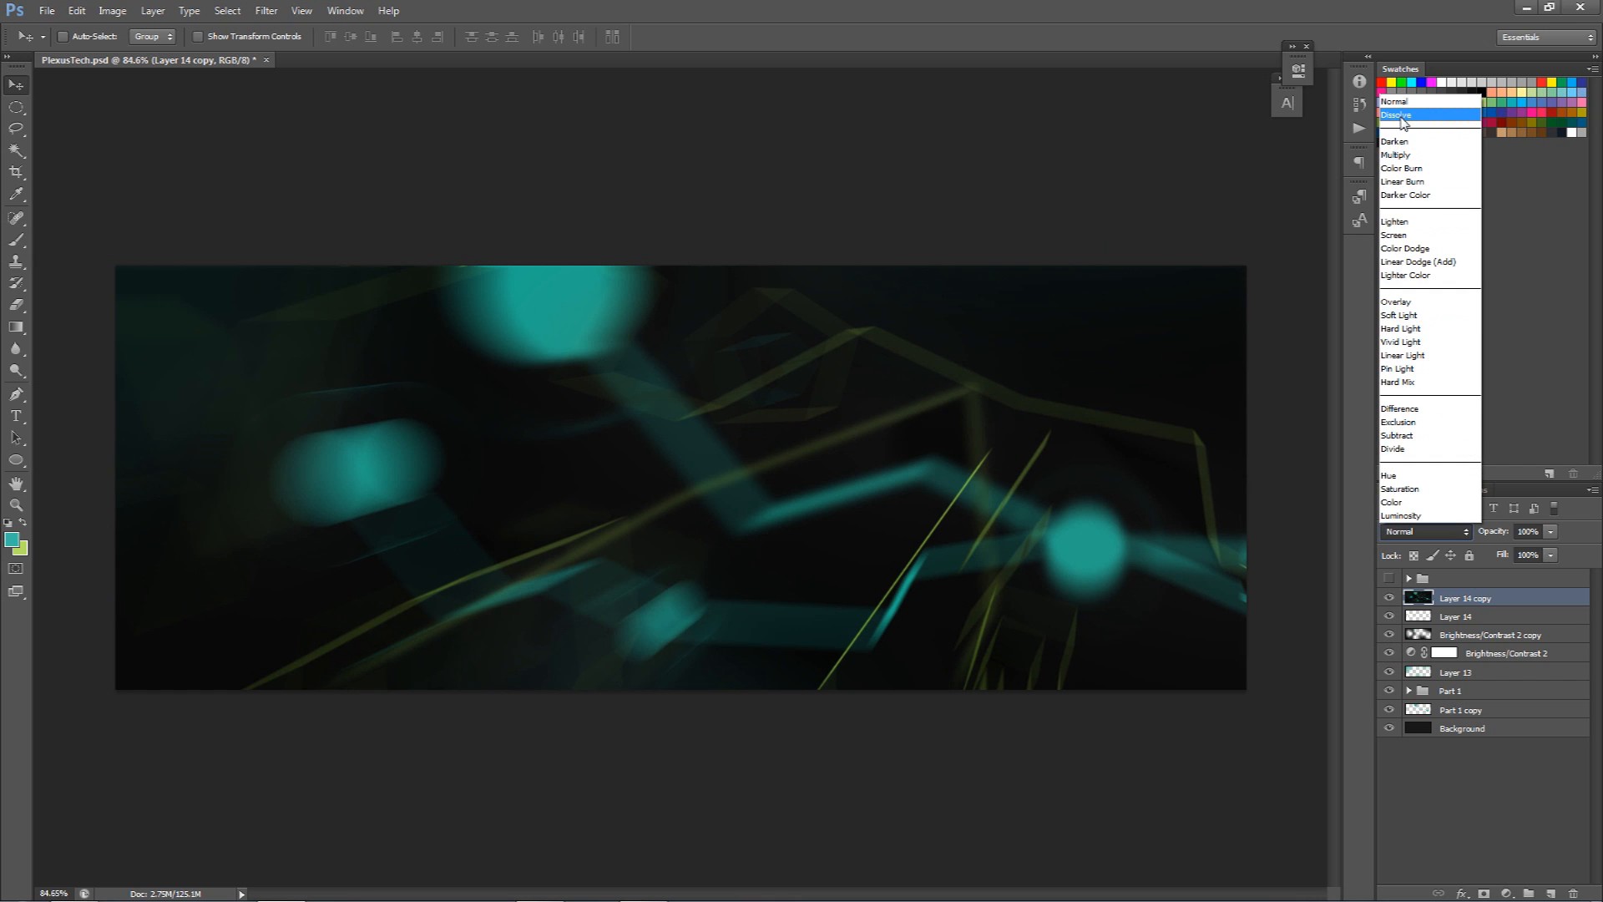
pyautogui.click(1405, 121)
pyautogui.press('Down')
pyautogui.press('Down')
pyautogui.press('Down')
pyautogui.press('Down')
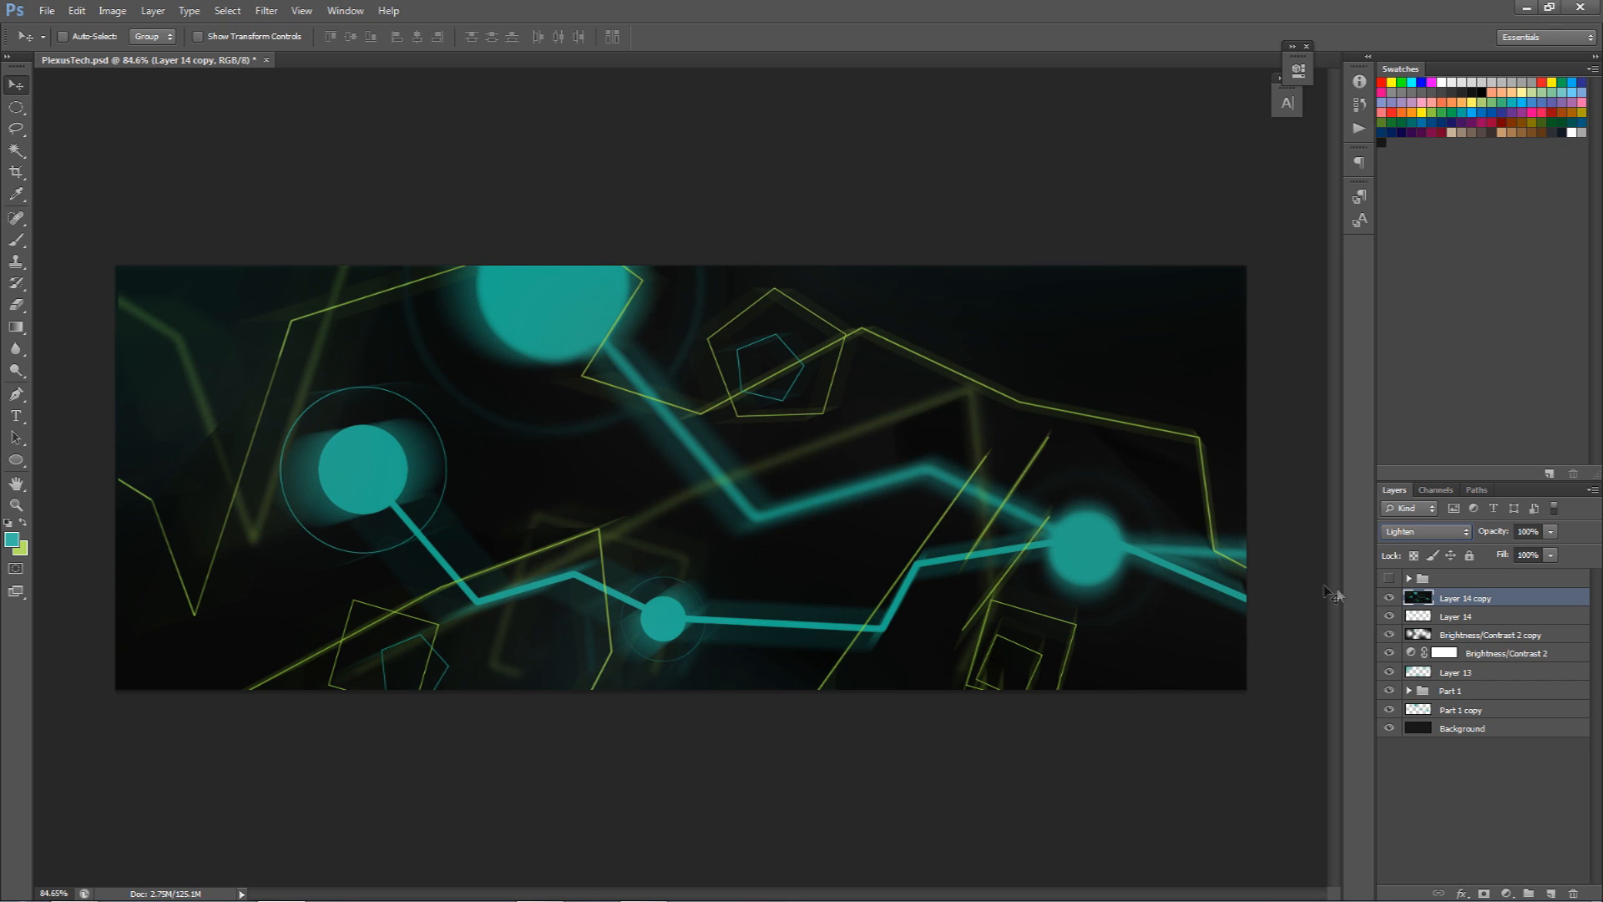
pyautogui.click(1390, 597)
pyautogui.click(1389, 597)
# Try a range of blend modes on the blurred layer, from Screen through Linear Light to Hue and Subtract.
pyautogui.click(1411, 532)
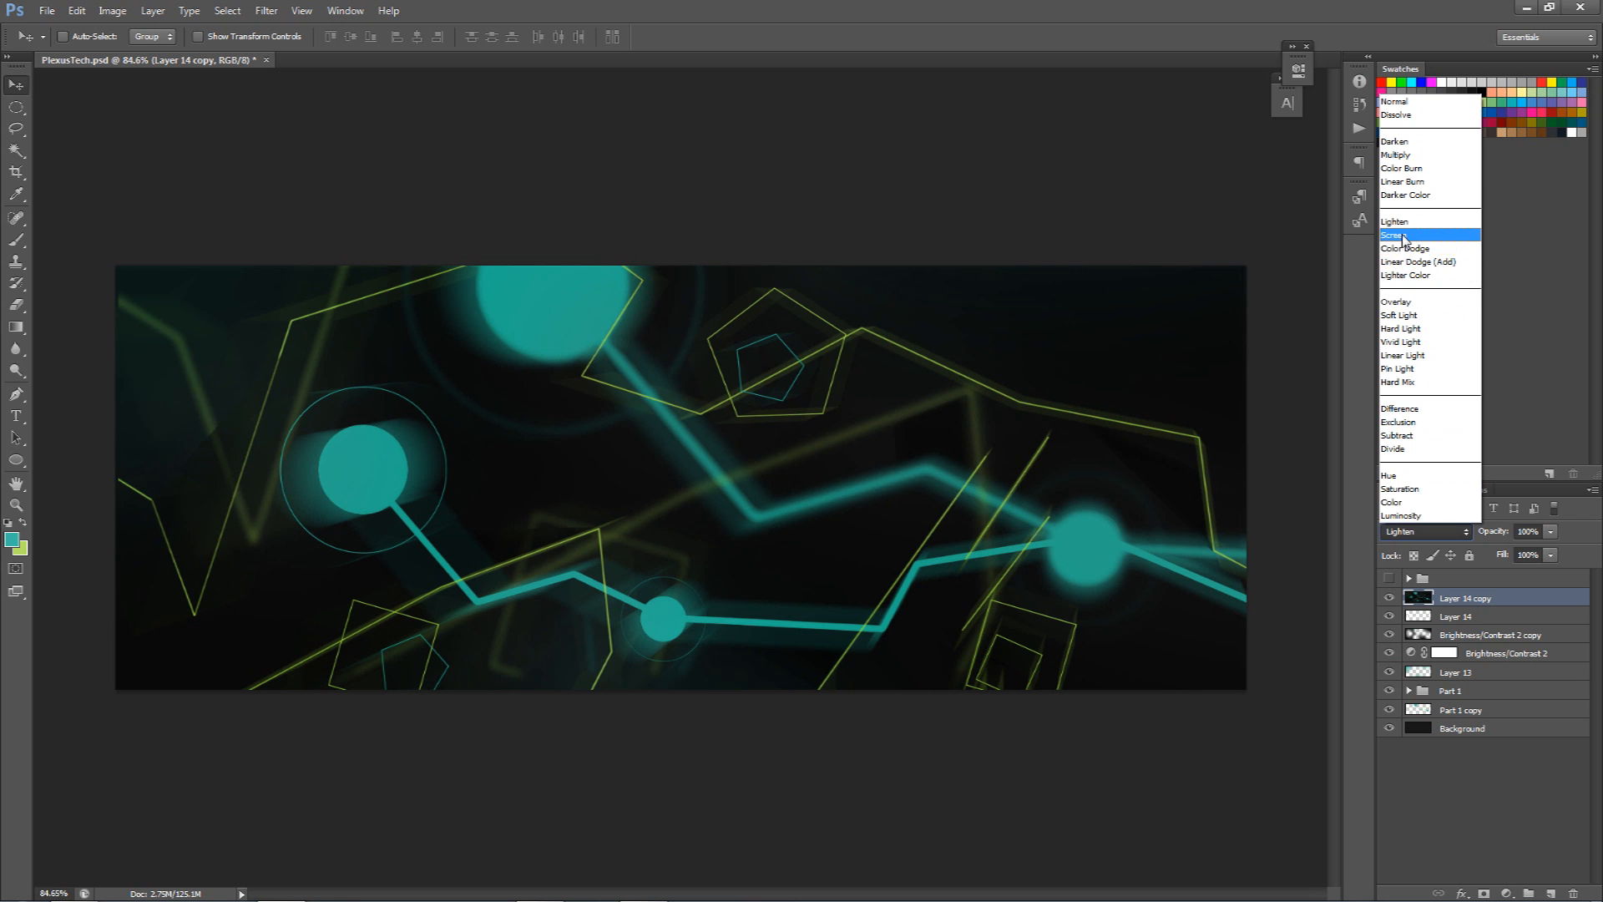
pyautogui.click(1402, 236)
pyautogui.scroll(-3, 1402, 531)
pyautogui.scroll(-2, 1401, 529)
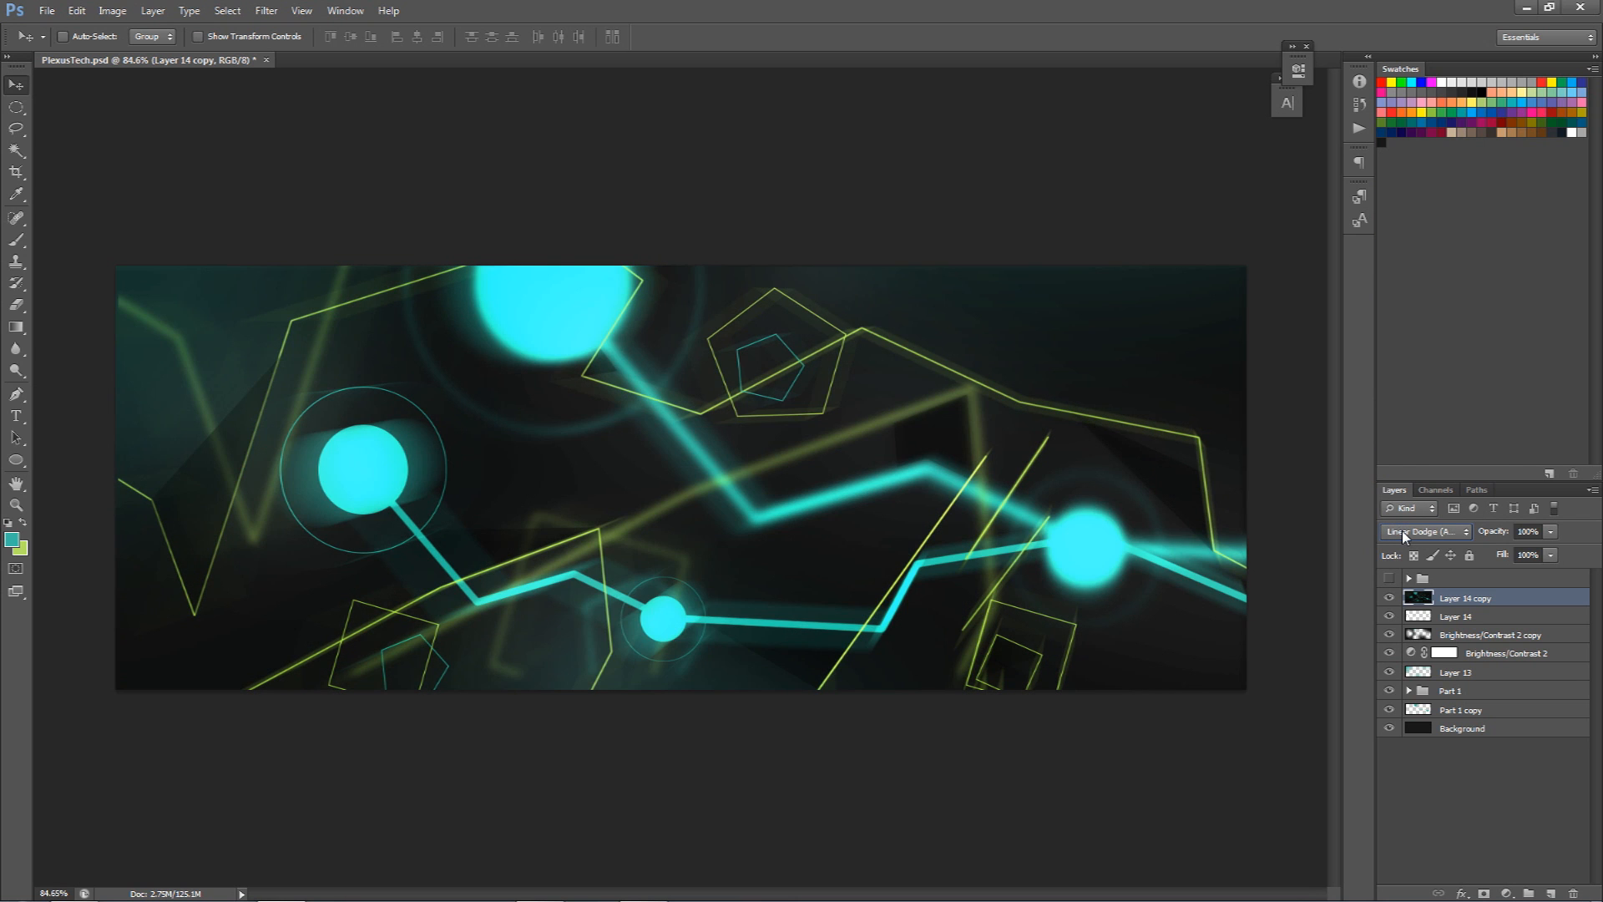
pyautogui.scroll(-9, 1401, 530)
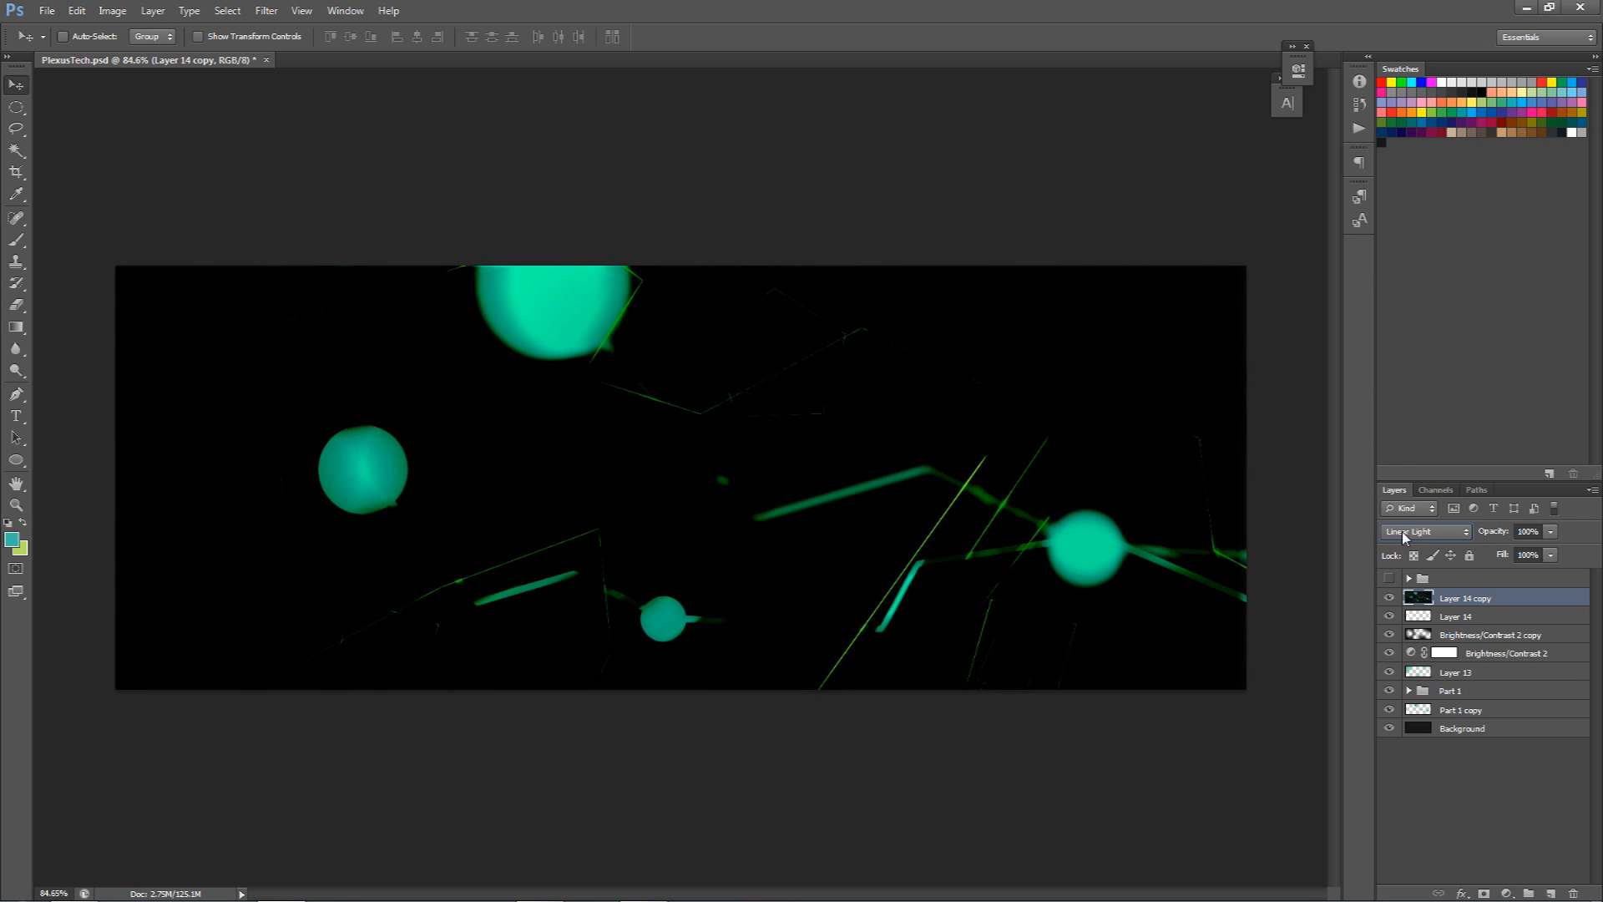
pyautogui.scroll(-1, 1401, 531)
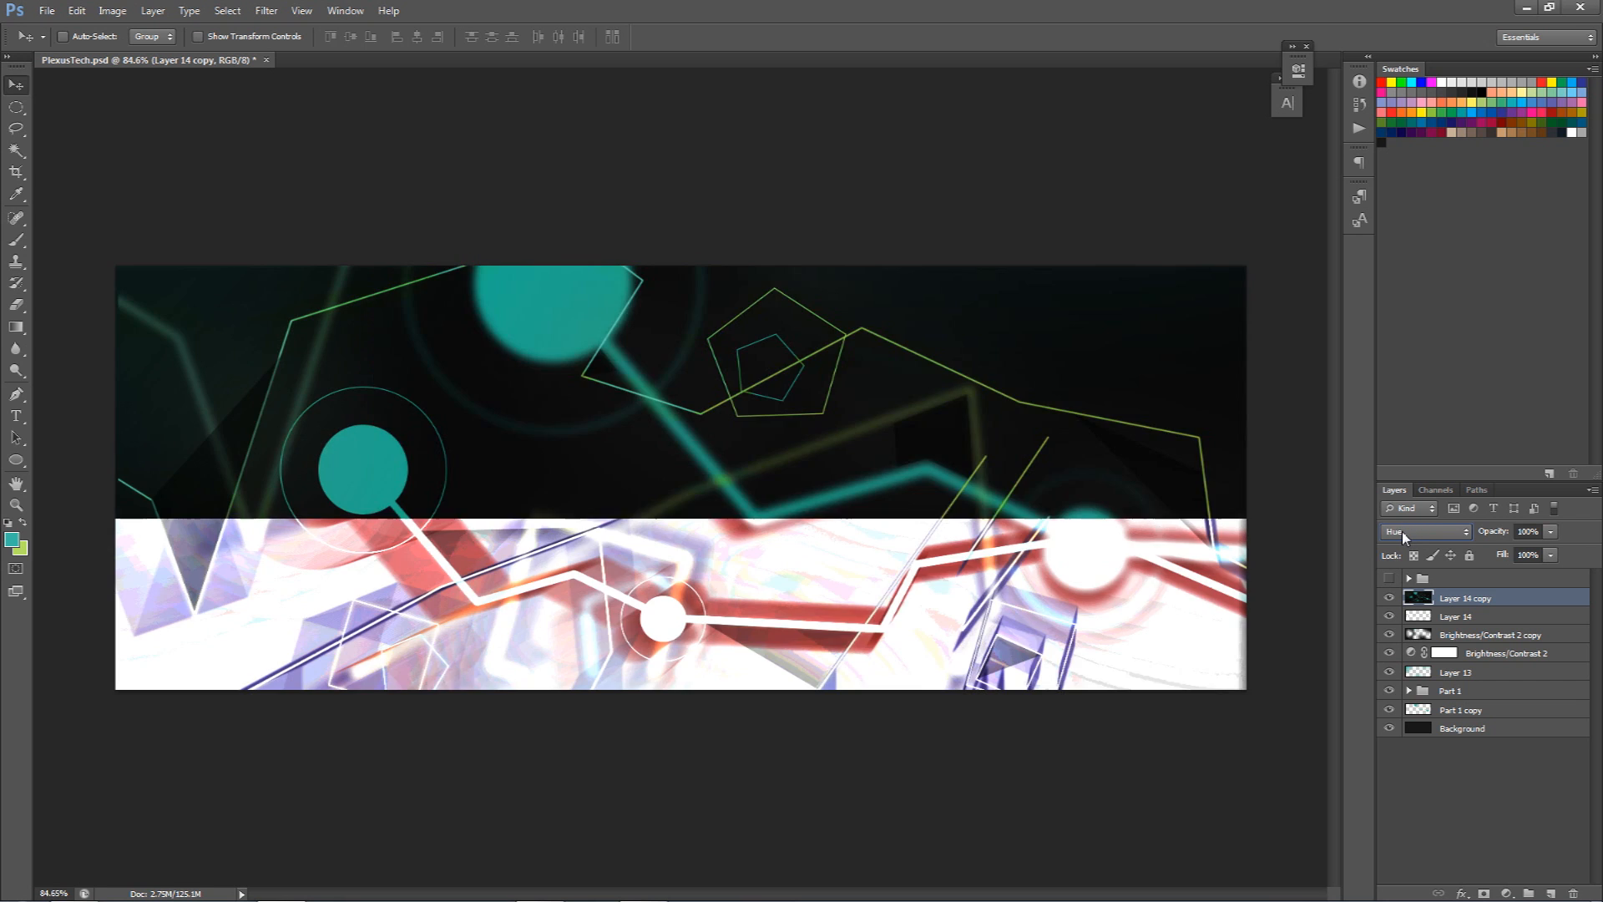
pyautogui.scroll(1, 1401, 530)
# Set the blurred layer's blend mode to Linear Dodge (Add) and its opacity to 60%.
pyautogui.click(1400, 531)
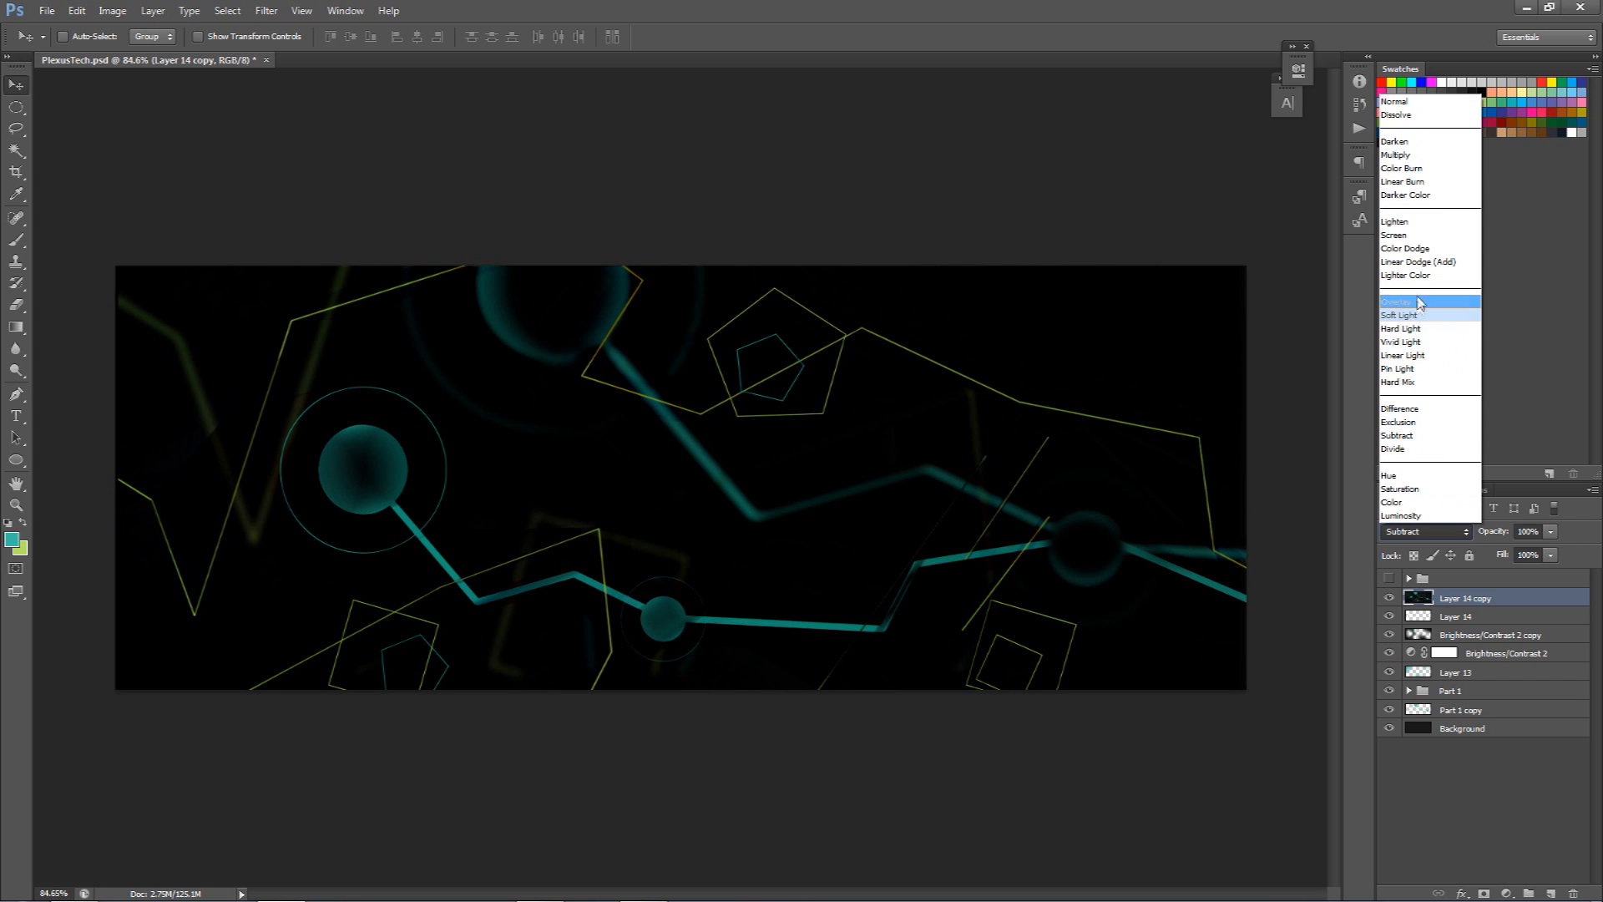
pyautogui.click(1412, 267)
pyautogui.click(1549, 531)
pyautogui.moveTo(1551, 551); pyautogui.dragTo(1520, 558)
pyautogui.click(881, 444)
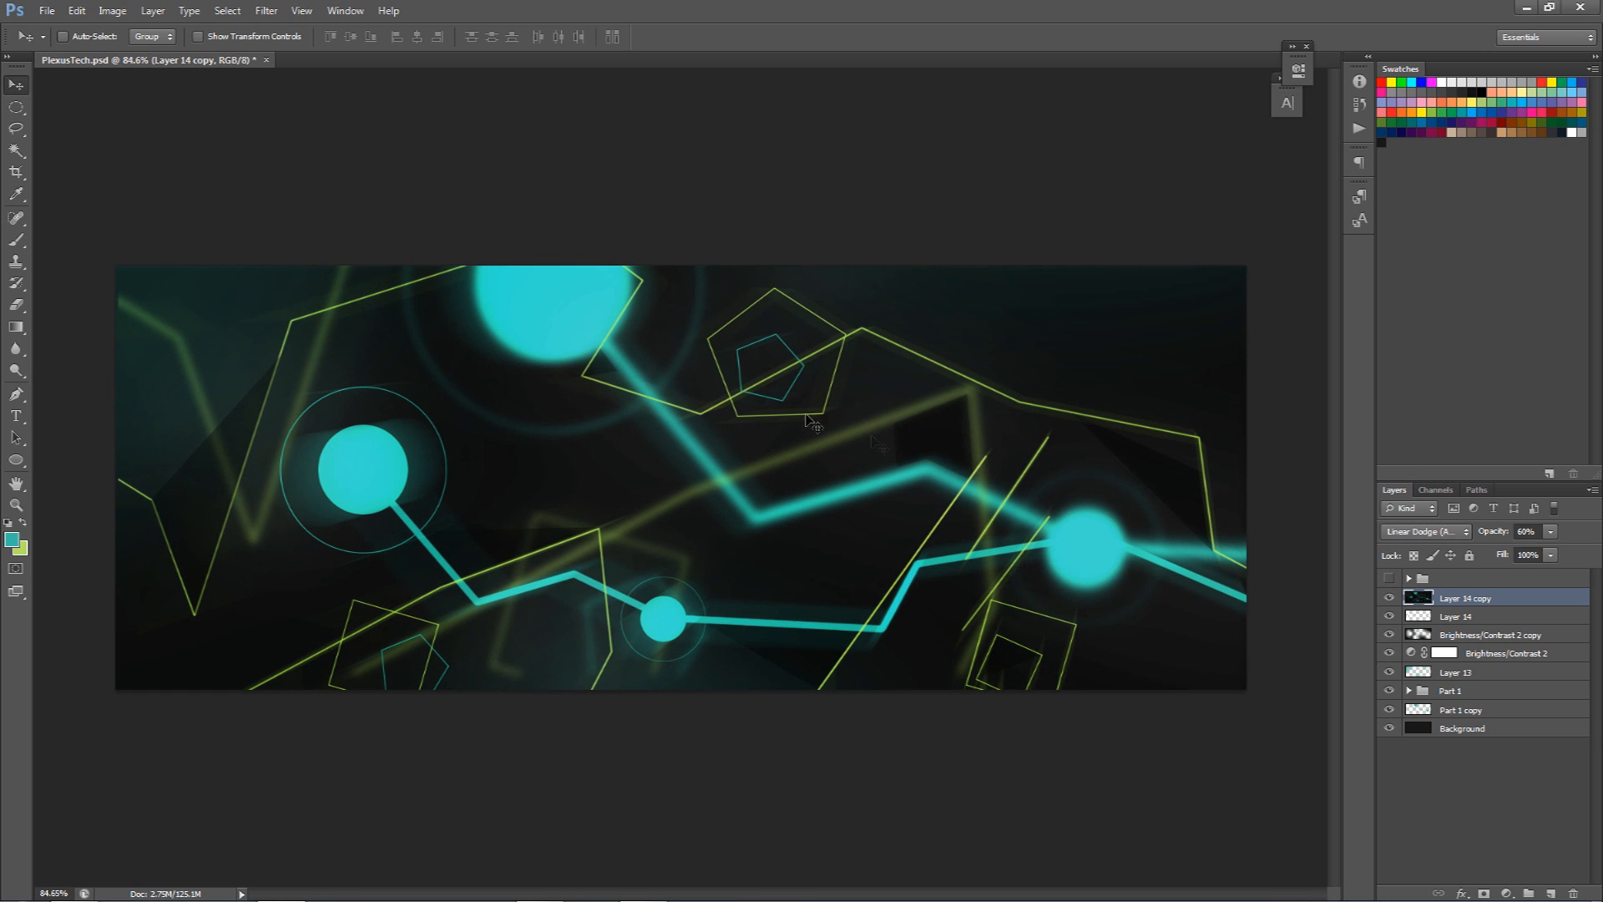
# Erase the blurred layer's glow over the circles and outlined shapes with a large soft eraser, size 414.
pyautogui.press('e')
pyautogui.keyDown('alt'); pyautogui.rightClick(469, 419); pyautogui.keyUp('alt')
pyautogui.moveTo(421, 444)
pyautogui.mouseDown()
pyautogui.moveTo(219, 492)
pyautogui.moveTo(179, 301)
pyautogui.moveTo(408, 307)
pyautogui.moveTo(449, 270)
pyautogui.moveTo(583, 284)
pyautogui.moveTo(619, 300)
pyautogui.moveTo(585, 414)
pyautogui.moveTo(723, 537)
pyautogui.moveTo(721, 514)
pyautogui.moveTo(879, 501)
pyautogui.moveTo(724, 644)
pyautogui.moveTo(611, 716)
pyautogui.moveTo(657, 663)
pyautogui.moveTo(448, 712)
pyautogui.moveTo(988, 499)
pyautogui.moveTo(1125, 541)
pyautogui.moveTo(1136, 569)
pyautogui.moveTo(988, 602)
pyautogui.moveTo(954, 637)
pyautogui.moveTo(958, 298)
pyautogui.mouseUp()
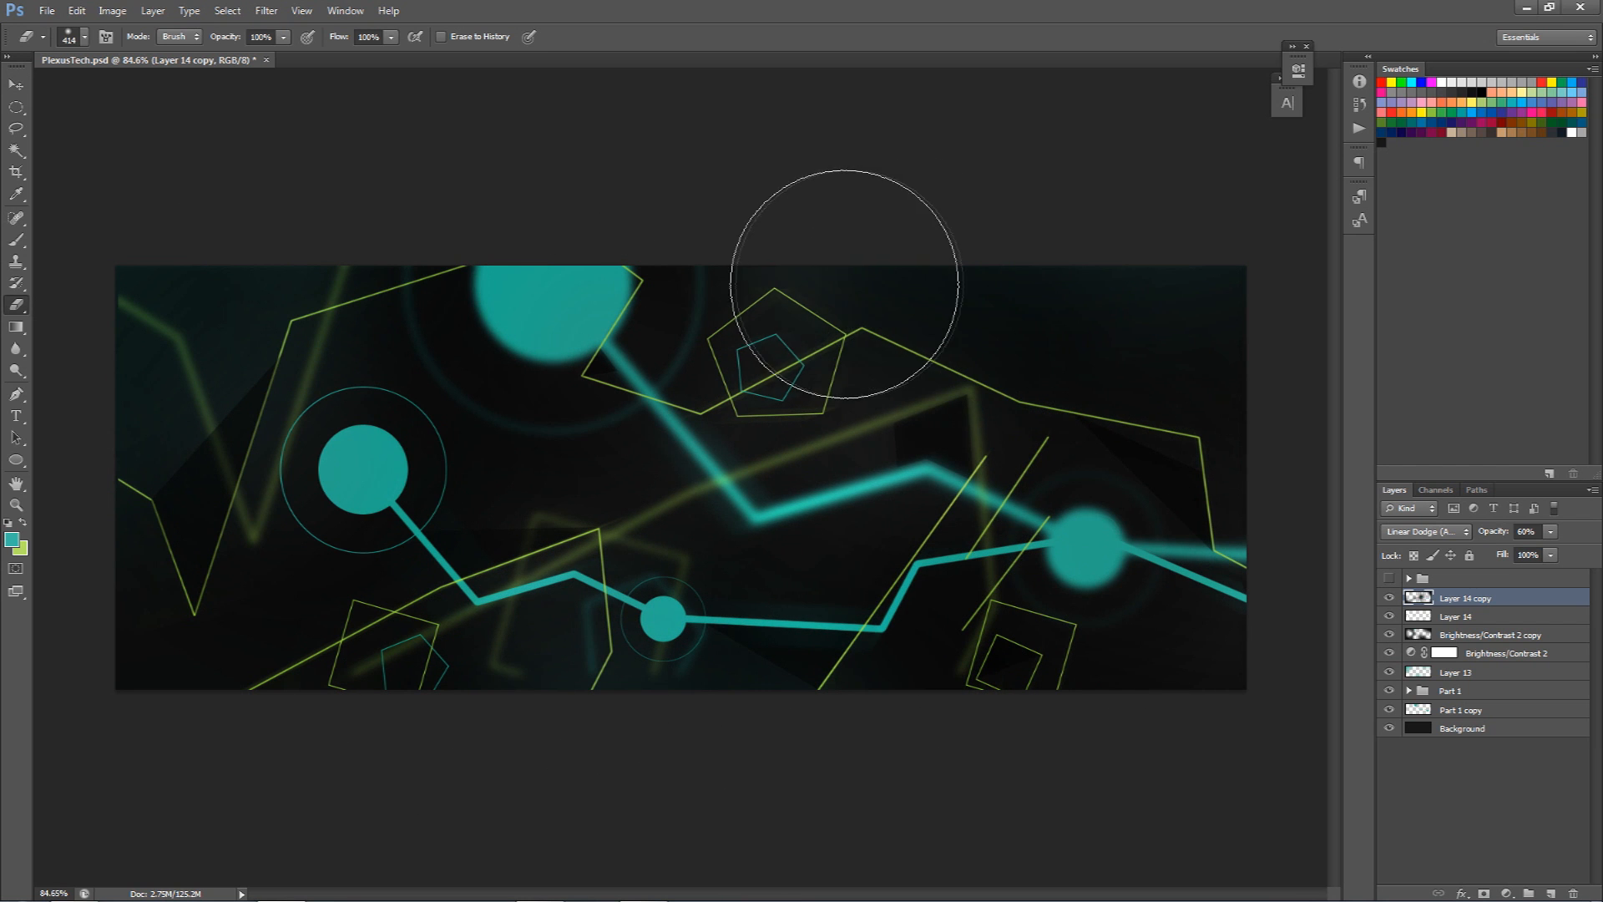
# Compare the banner with and without the blurred layer, and against the finished reference group.
pyautogui.click(1389, 598)
pyautogui.click(1389, 598)
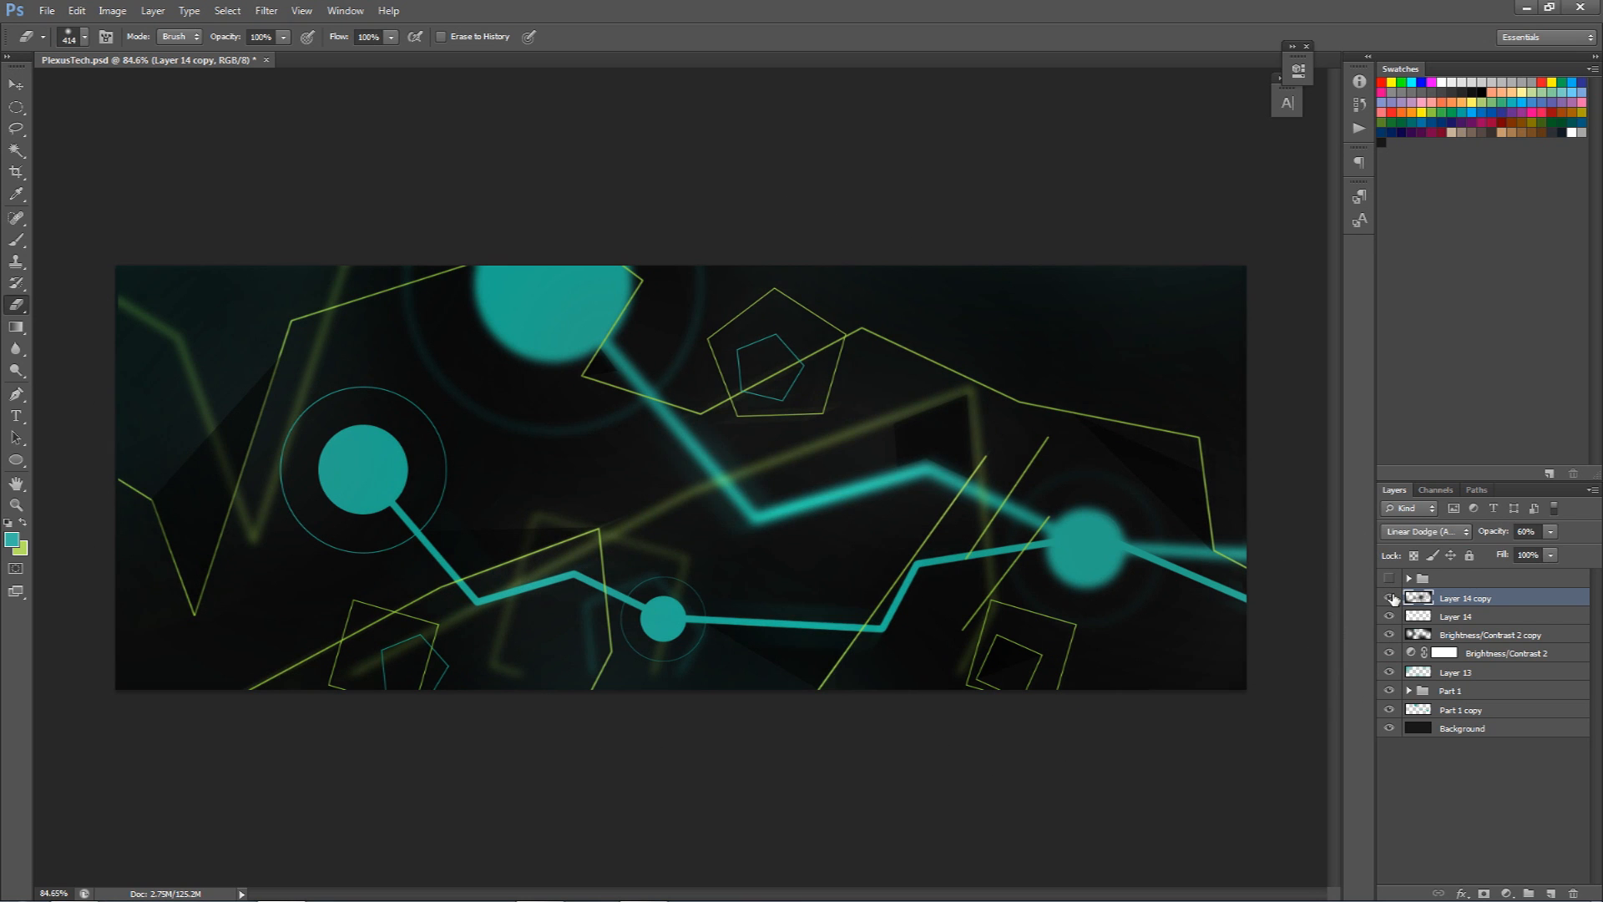
pyautogui.click(1389, 597)
pyautogui.click(1389, 598)
pyautogui.press('v')
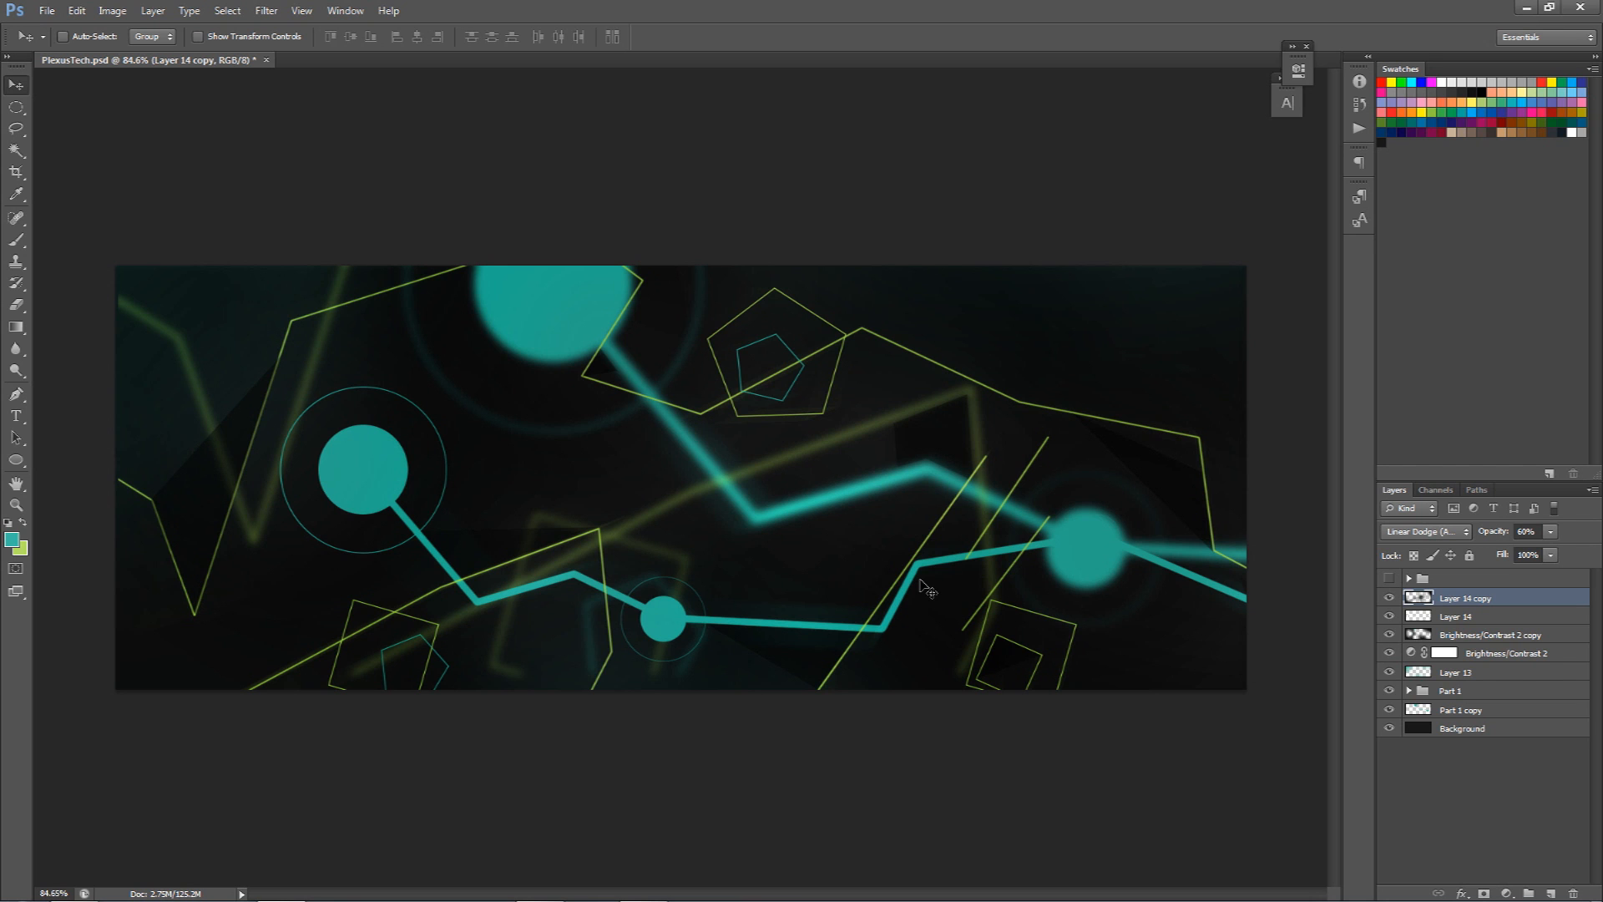
pyautogui.click(1389, 578)
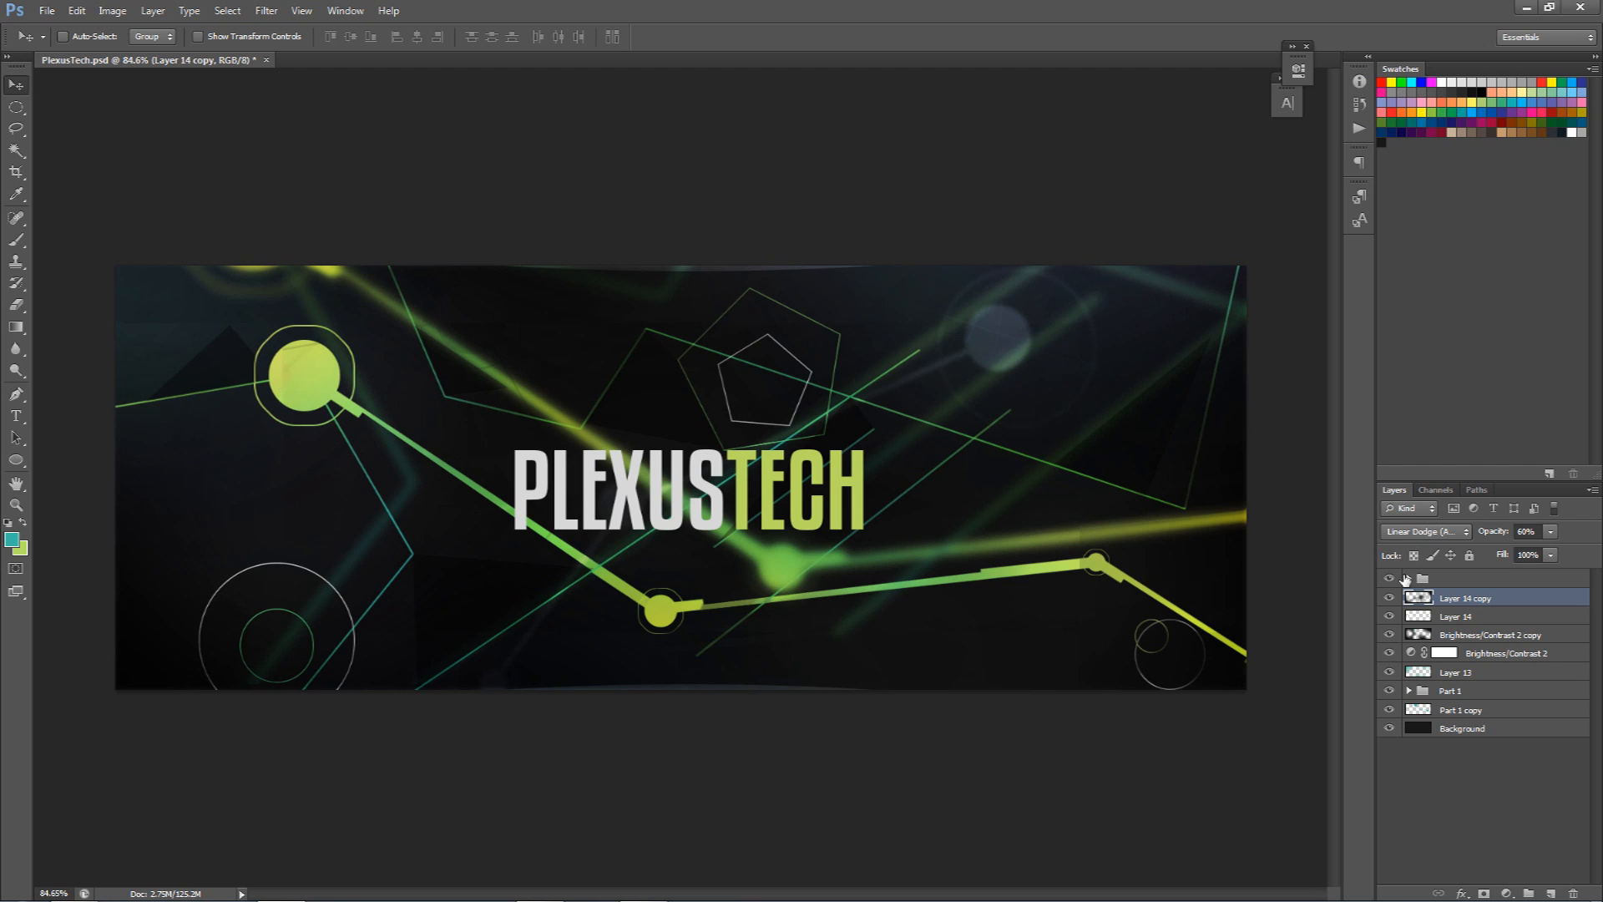
pyautogui.click(1389, 577)
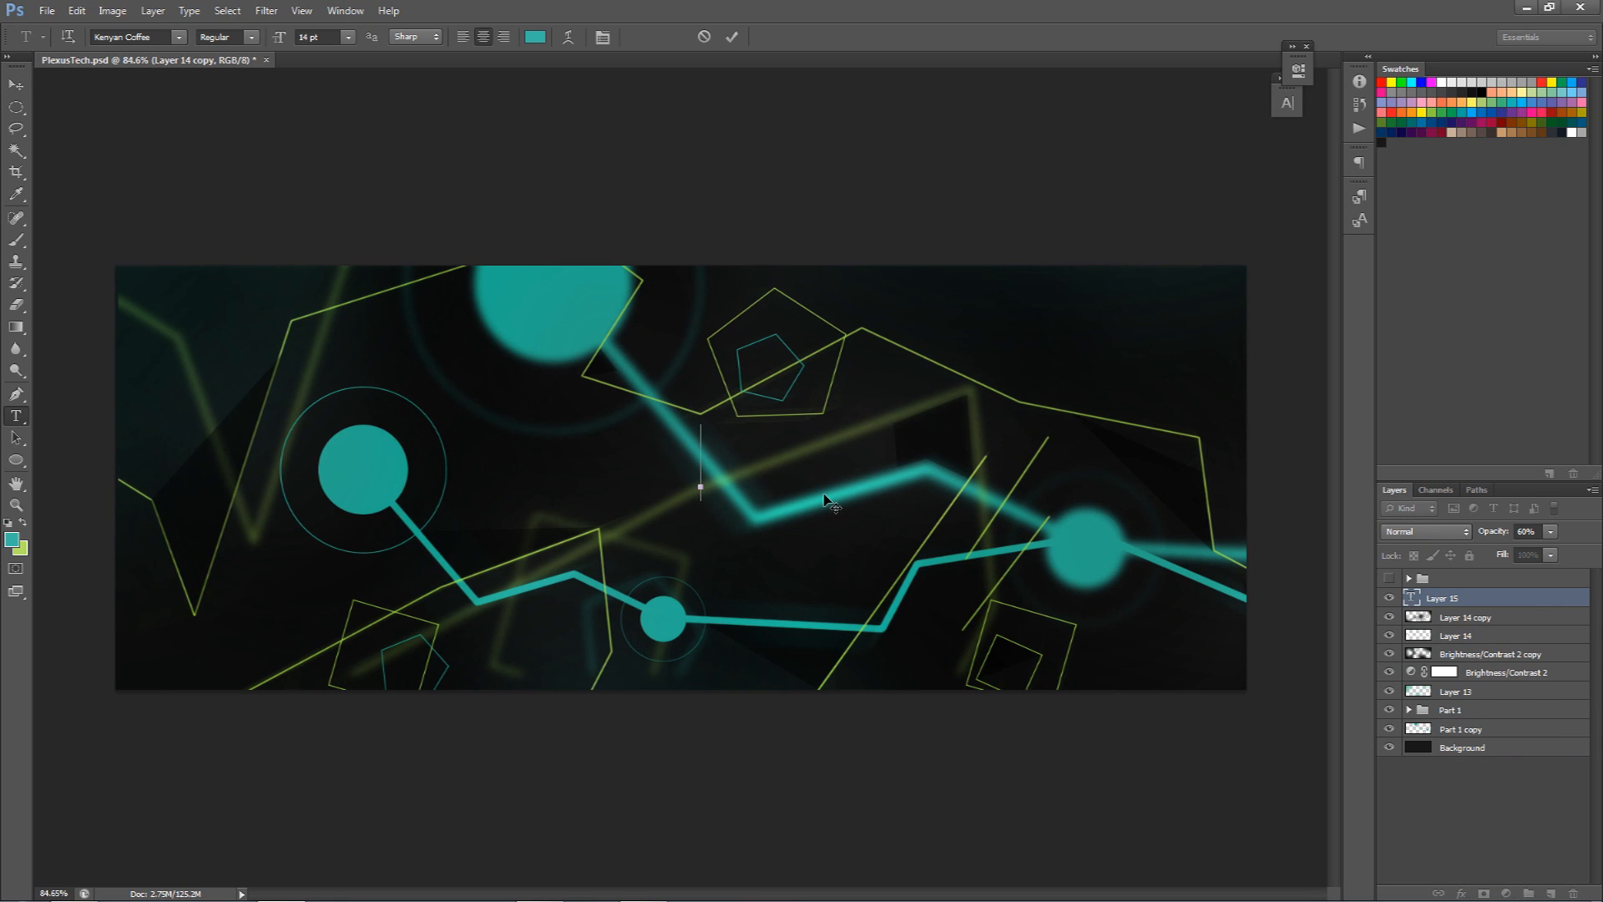
# Add the title PLEXUSTECH in 14 pt Kenyan Coffee at the banner's center and color its PLEXUS part light gray.
pyautogui.write('PLEXUSTECH')
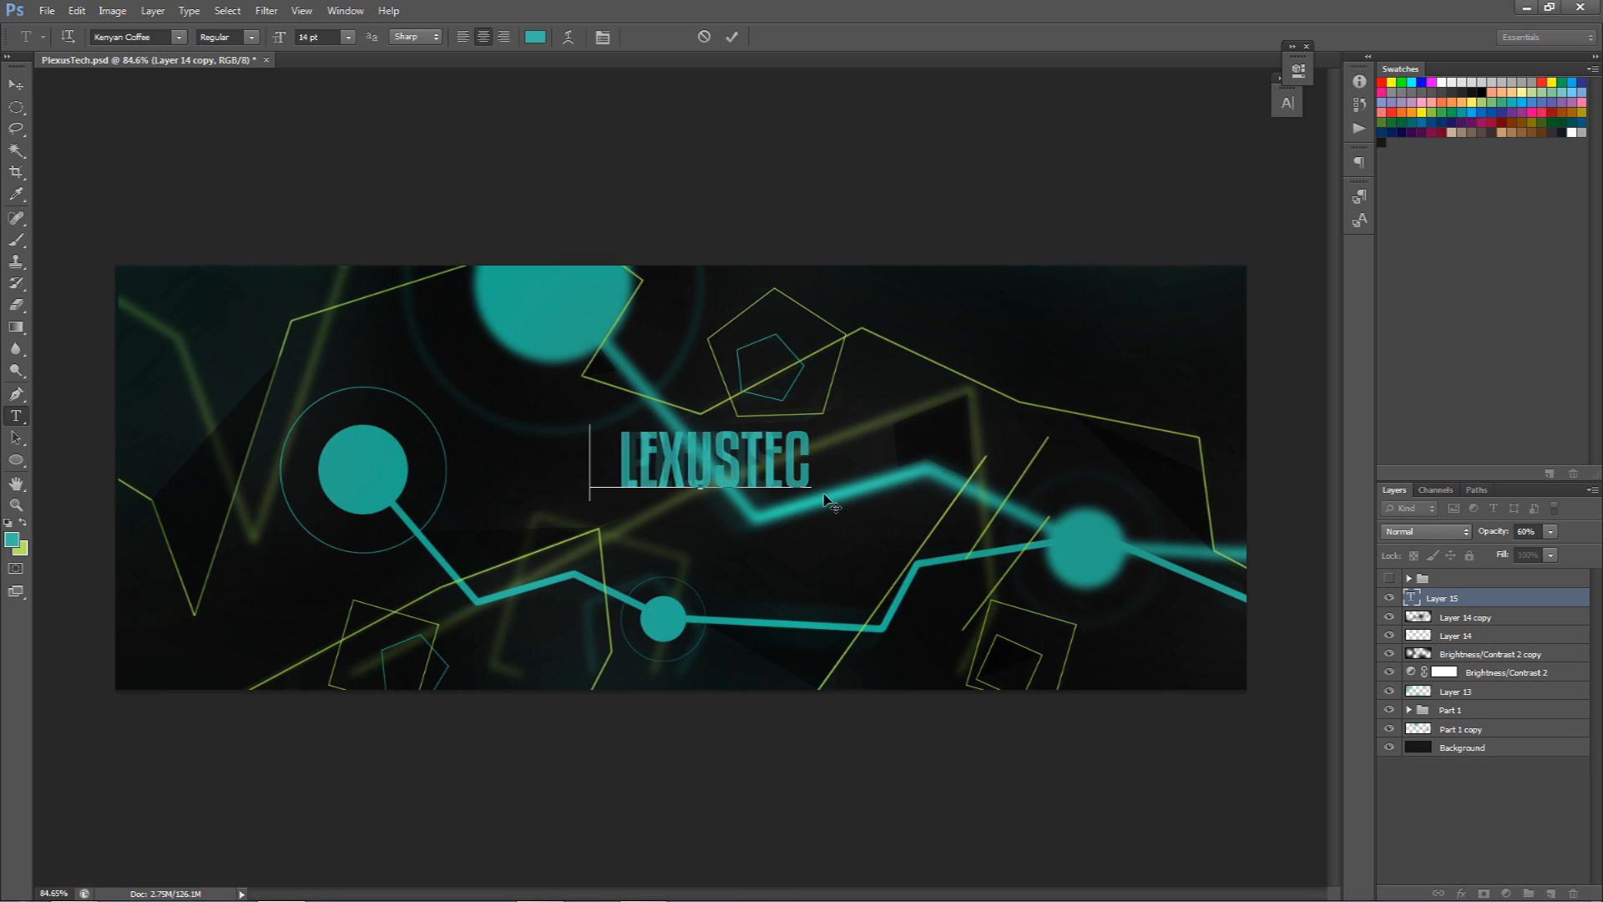
pyautogui.hotkey('shift', 'Left')
pyautogui.hotkey('shift', 'Left')
pyautogui.hotkey('shift', 'Left')
pyautogui.hotkey('shift', 'Left')
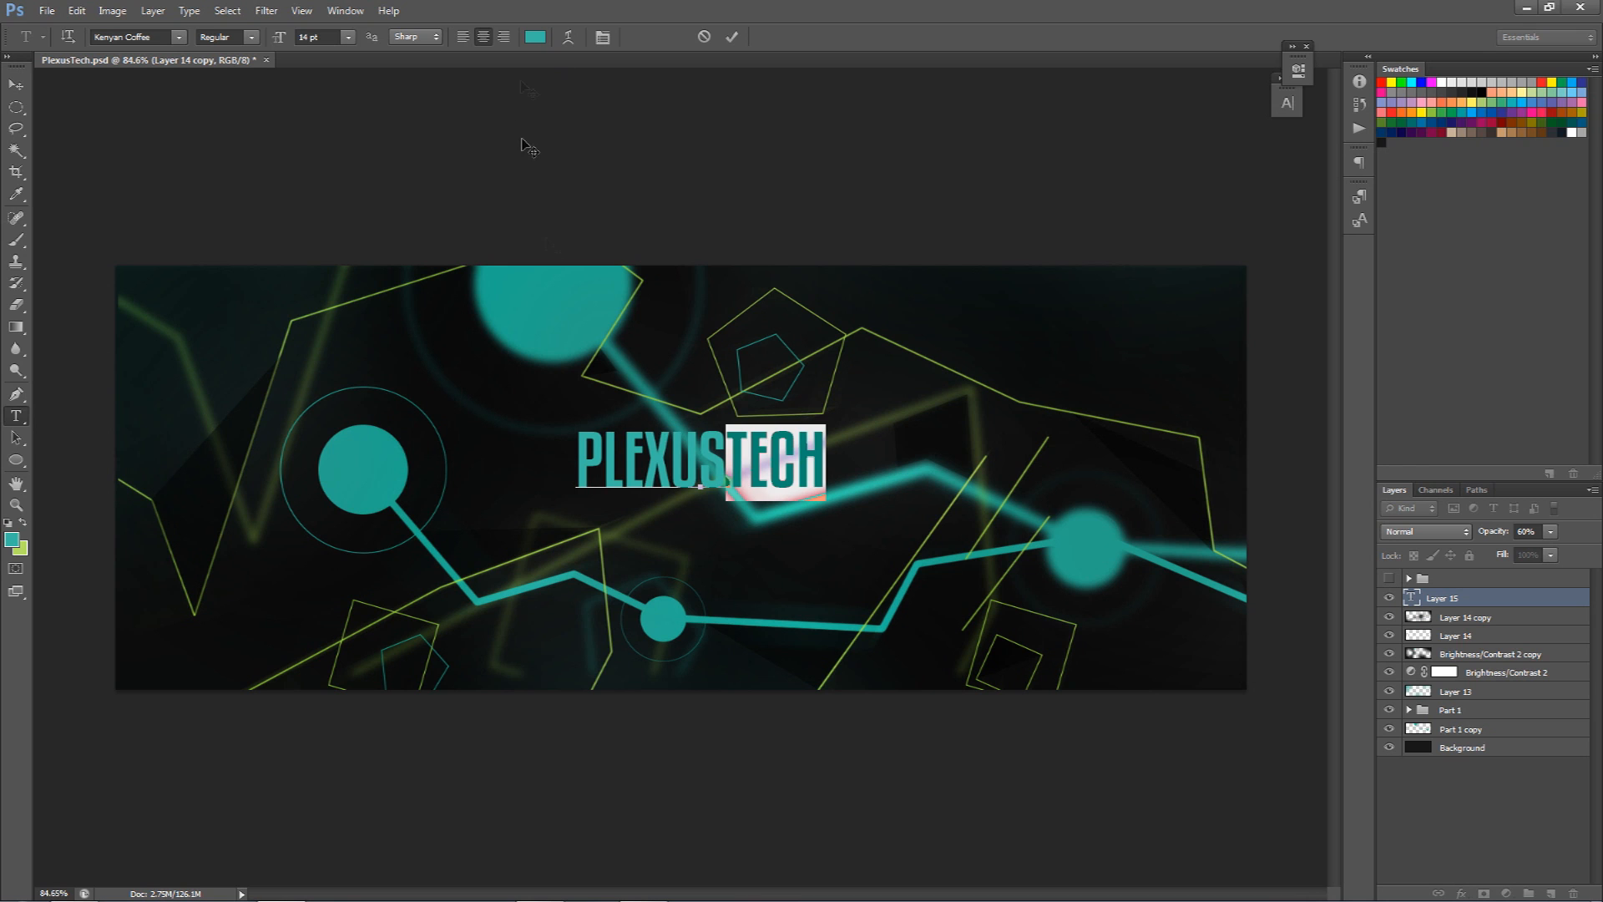
pyautogui.press('Left')
pyautogui.hotkey('shift', 'End')
pyautogui.moveTo(590, 452)
pyautogui.mouseDown()
pyautogui.moveTo(722, 455)
pyautogui.moveTo(587, 453)
pyautogui.mouseUp()
pyautogui.click(725, 455)
pyautogui.click(536, 37)
pyautogui.click(911, 333)
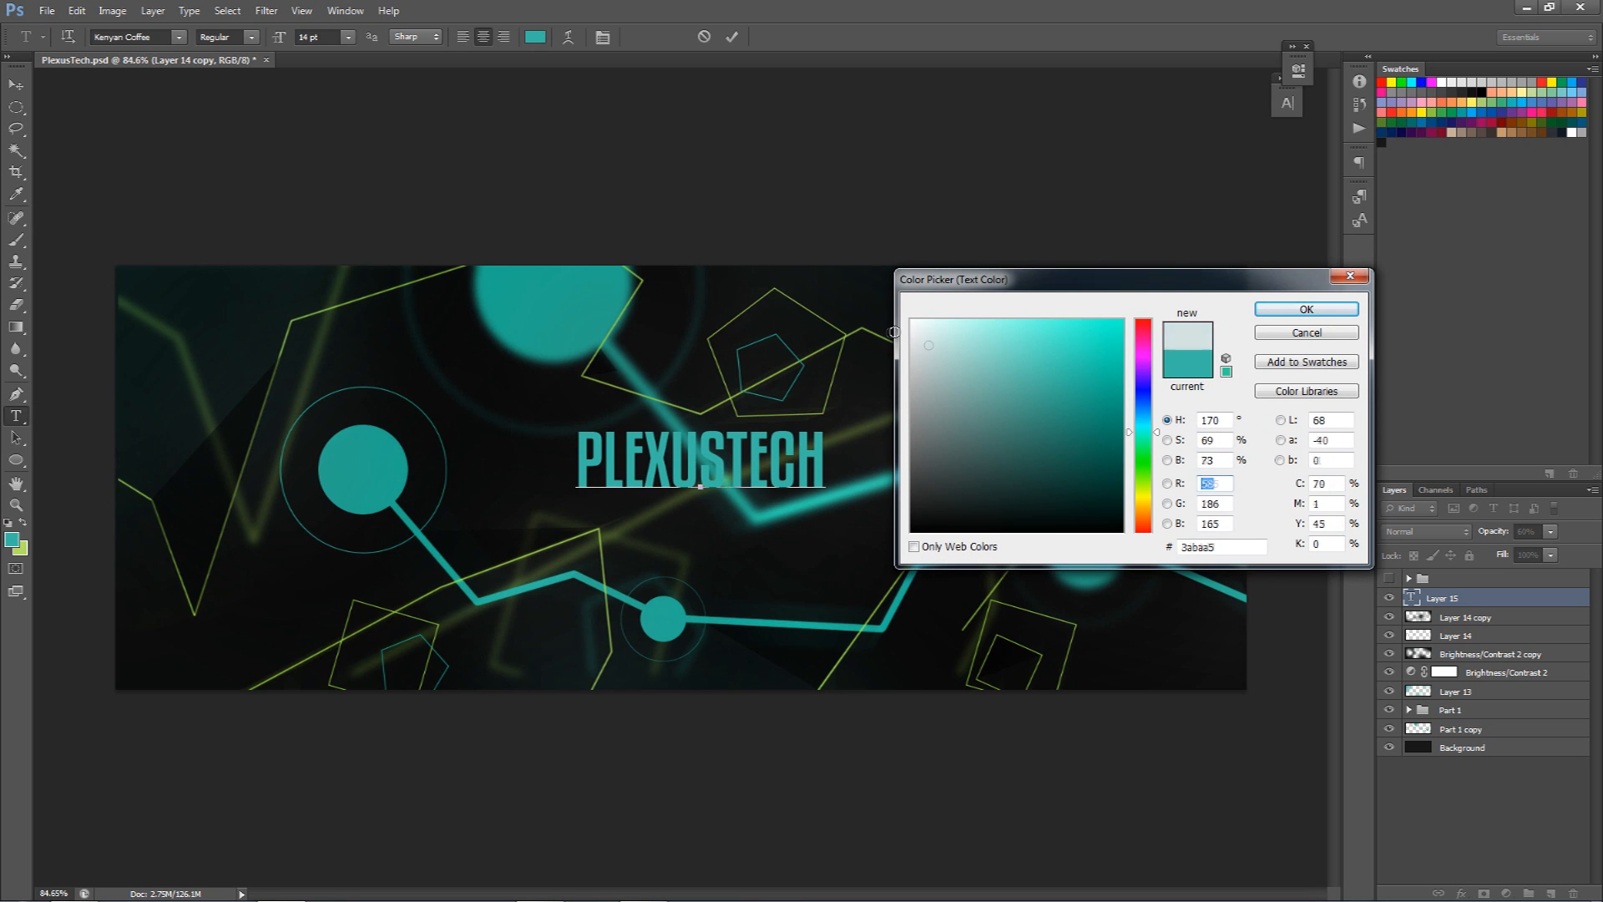
pyautogui.click(912, 344)
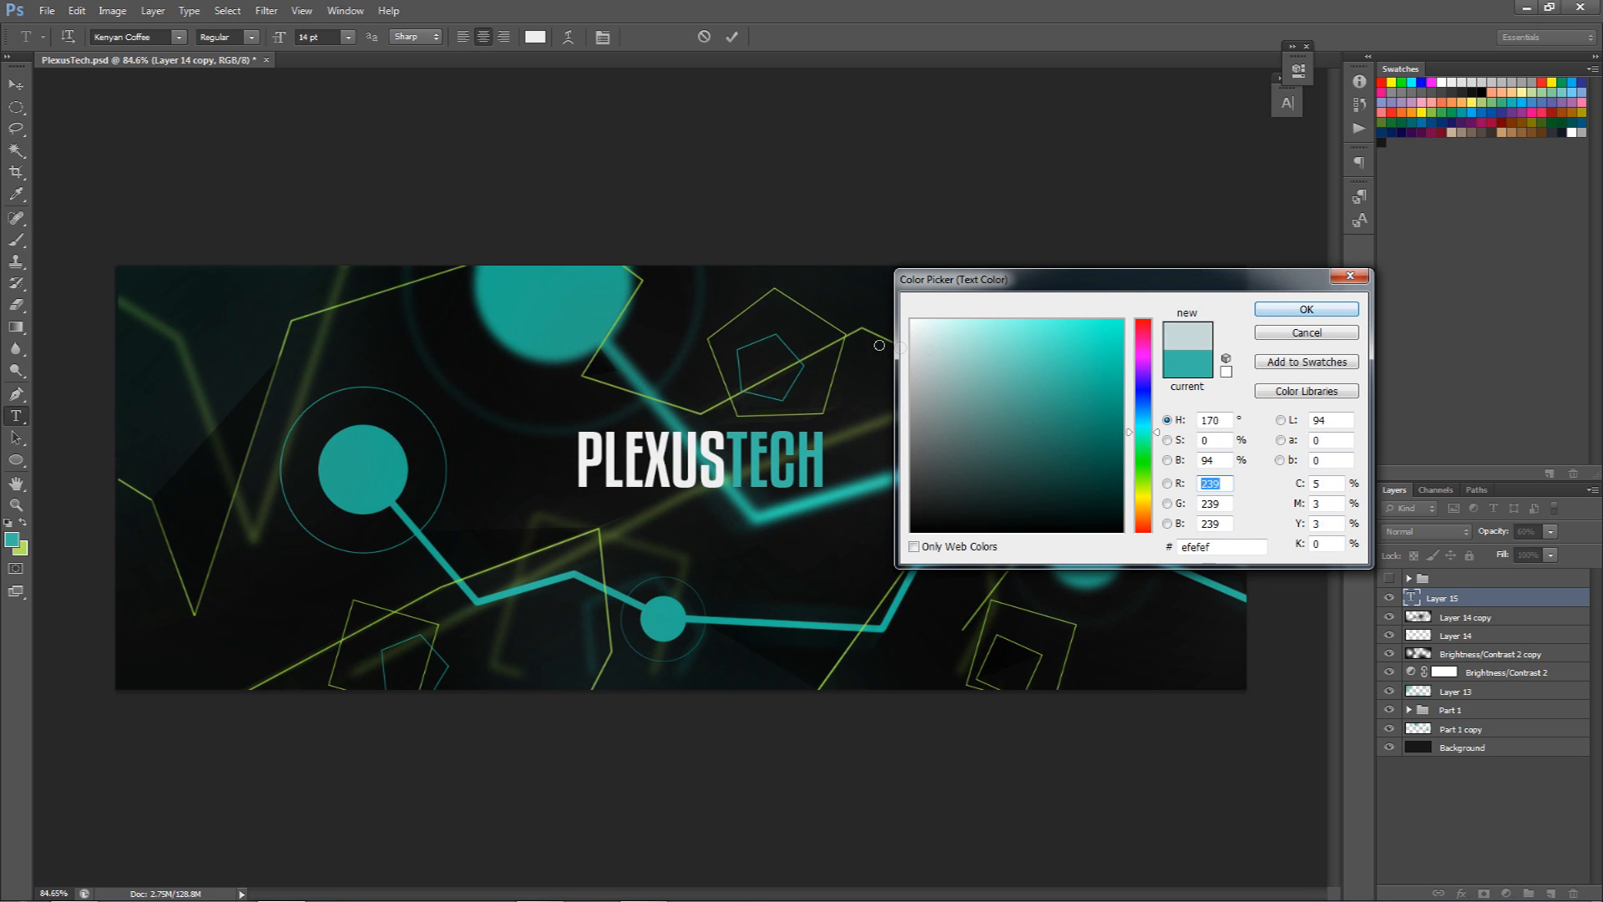
pyautogui.click(1308, 310)
# Color the TECH part of the title green, based on a color sampled from the banner's lines.
pyautogui.moveTo(725, 455); pyautogui.dragTo(825, 456)
pyautogui.click(536, 38)
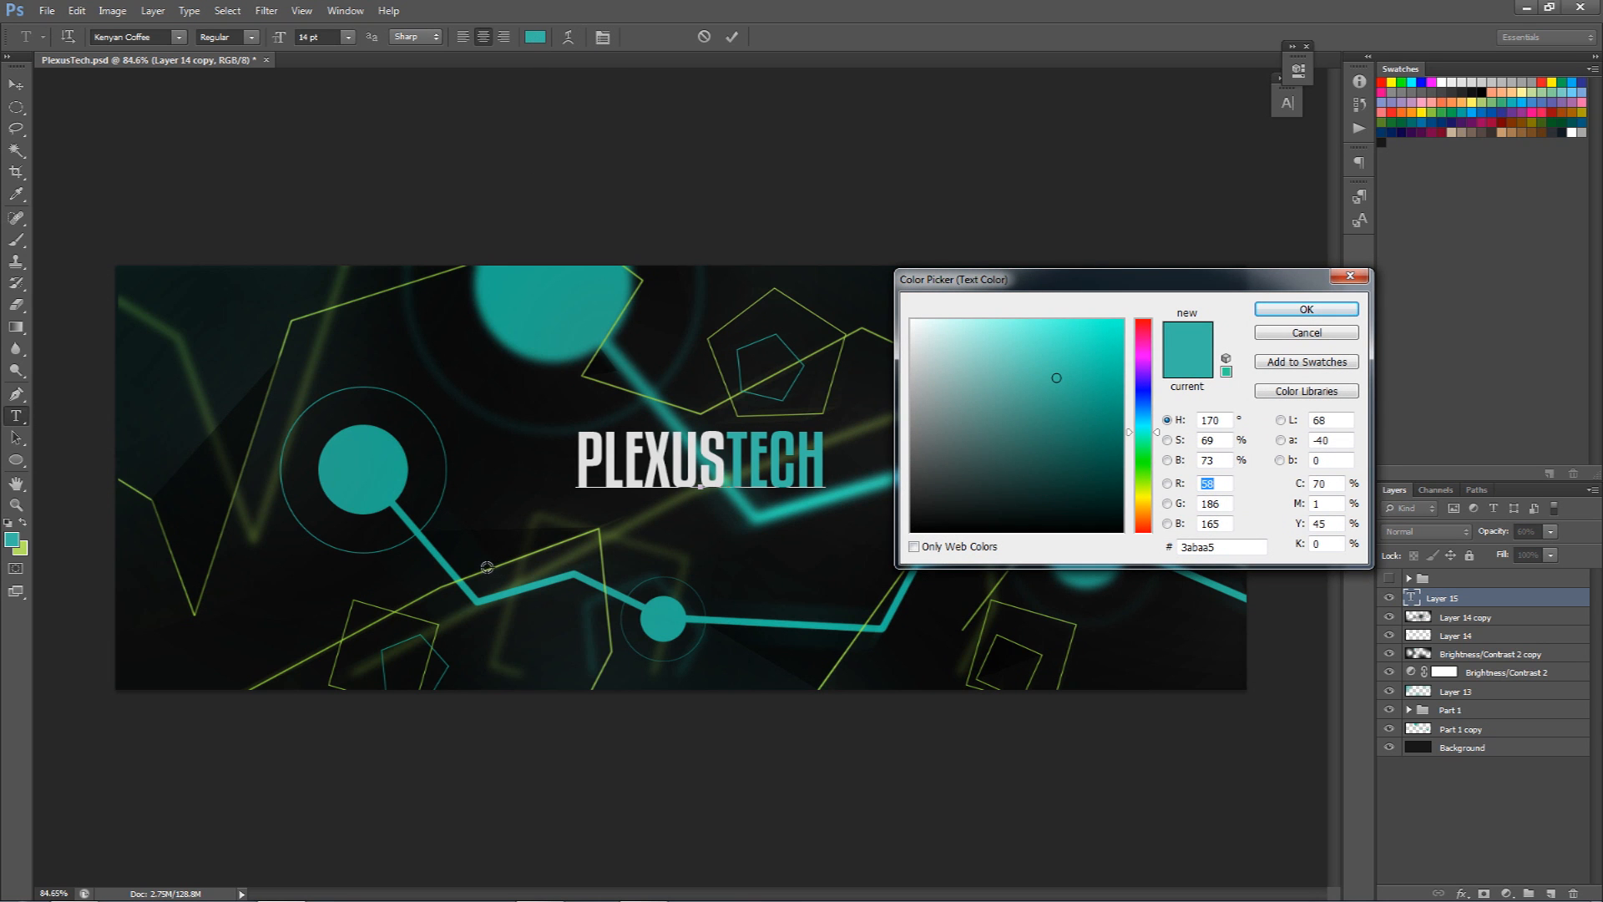
pyautogui.click(487, 567)
pyautogui.click(1061, 371)
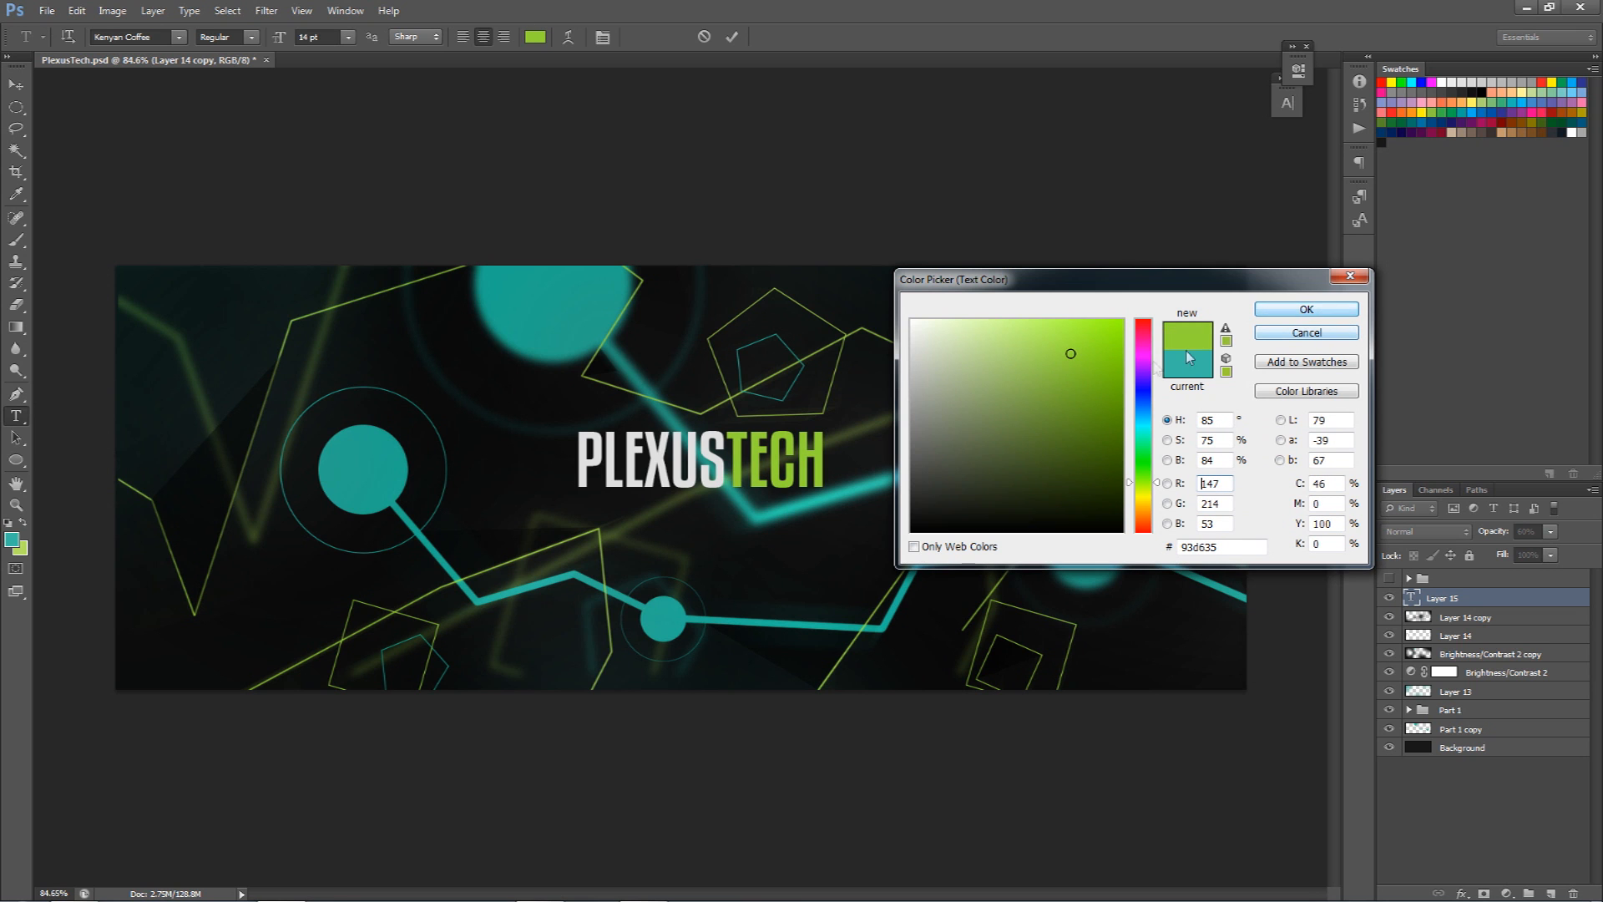
pyautogui.click(1068, 371)
pyautogui.click(1307, 309)
pyautogui.click(731, 37)
# Enlarge the PLEXUSTECH title and center it on the banner.
pyautogui.press('v')
pyautogui.moveTo(807, 407); pyautogui.dragTo(797, 438)
pyautogui.press('t')
pyautogui.click(691, 499)
pyautogui.hotkey('ctrl', 'a')
pyautogui.click(322, 36)
pyautogui.scroll(3, 320, 36)
pyautogui.scroll(4, 322, 36)
pyautogui.click(731, 35)
pyautogui.press('v')
pyautogui.moveTo(763, 505); pyautogui.dragTo(810, 511)
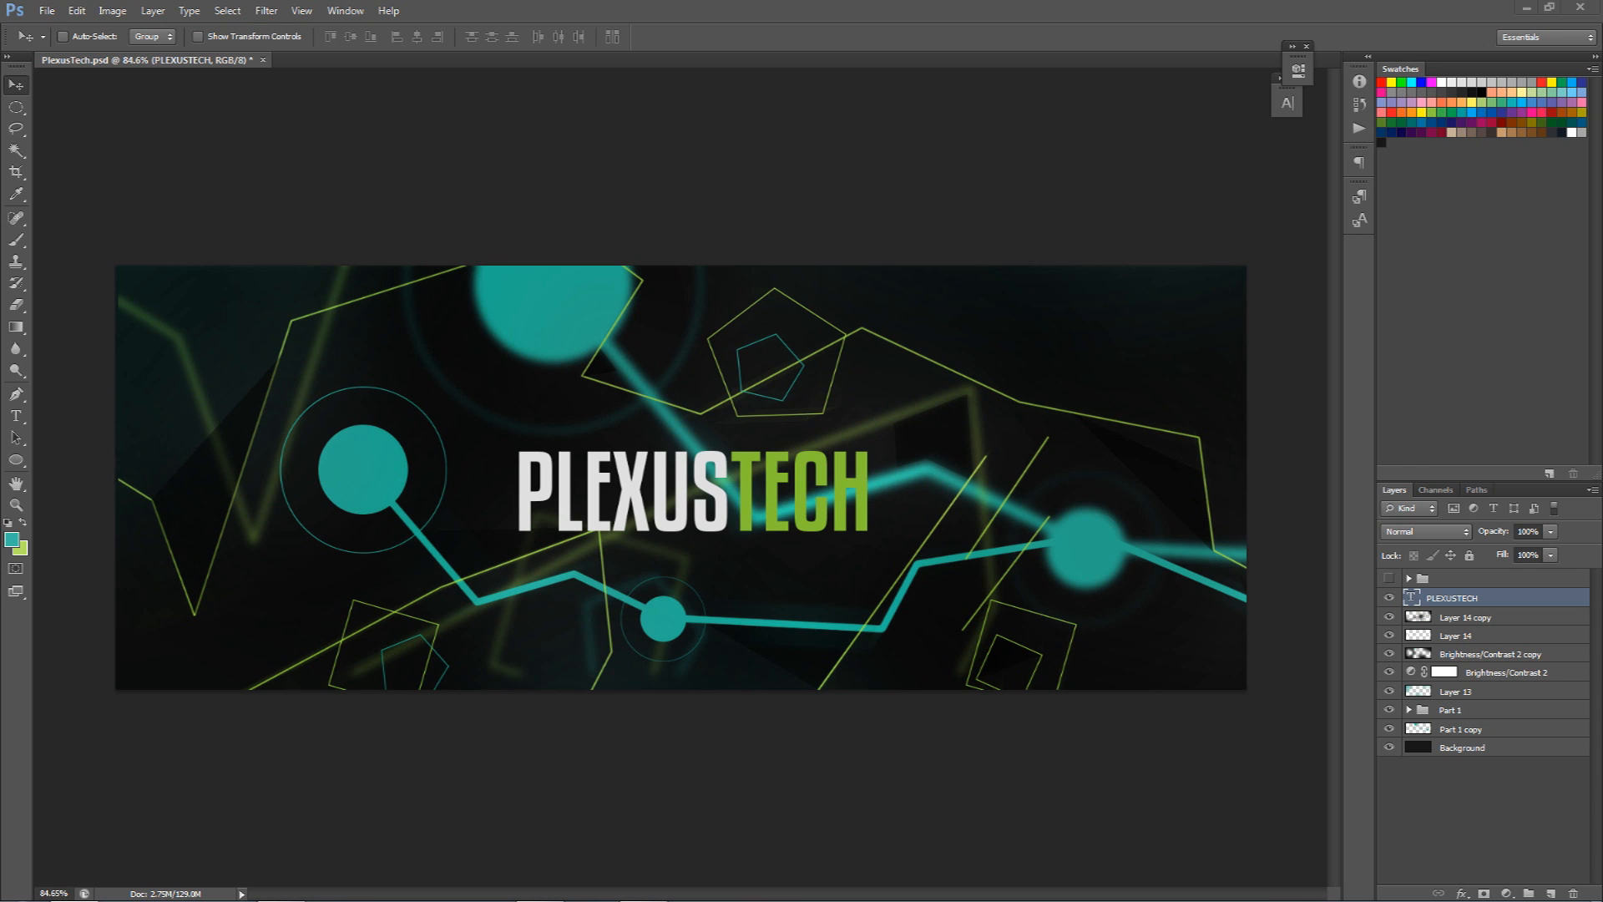
# Switch to the browser, play the YouTube video "Photoshop Tutorial: Plexus Text Effect" briefly, and return to Photoshop.
pyautogui.hotkey('alt', 'Tab')
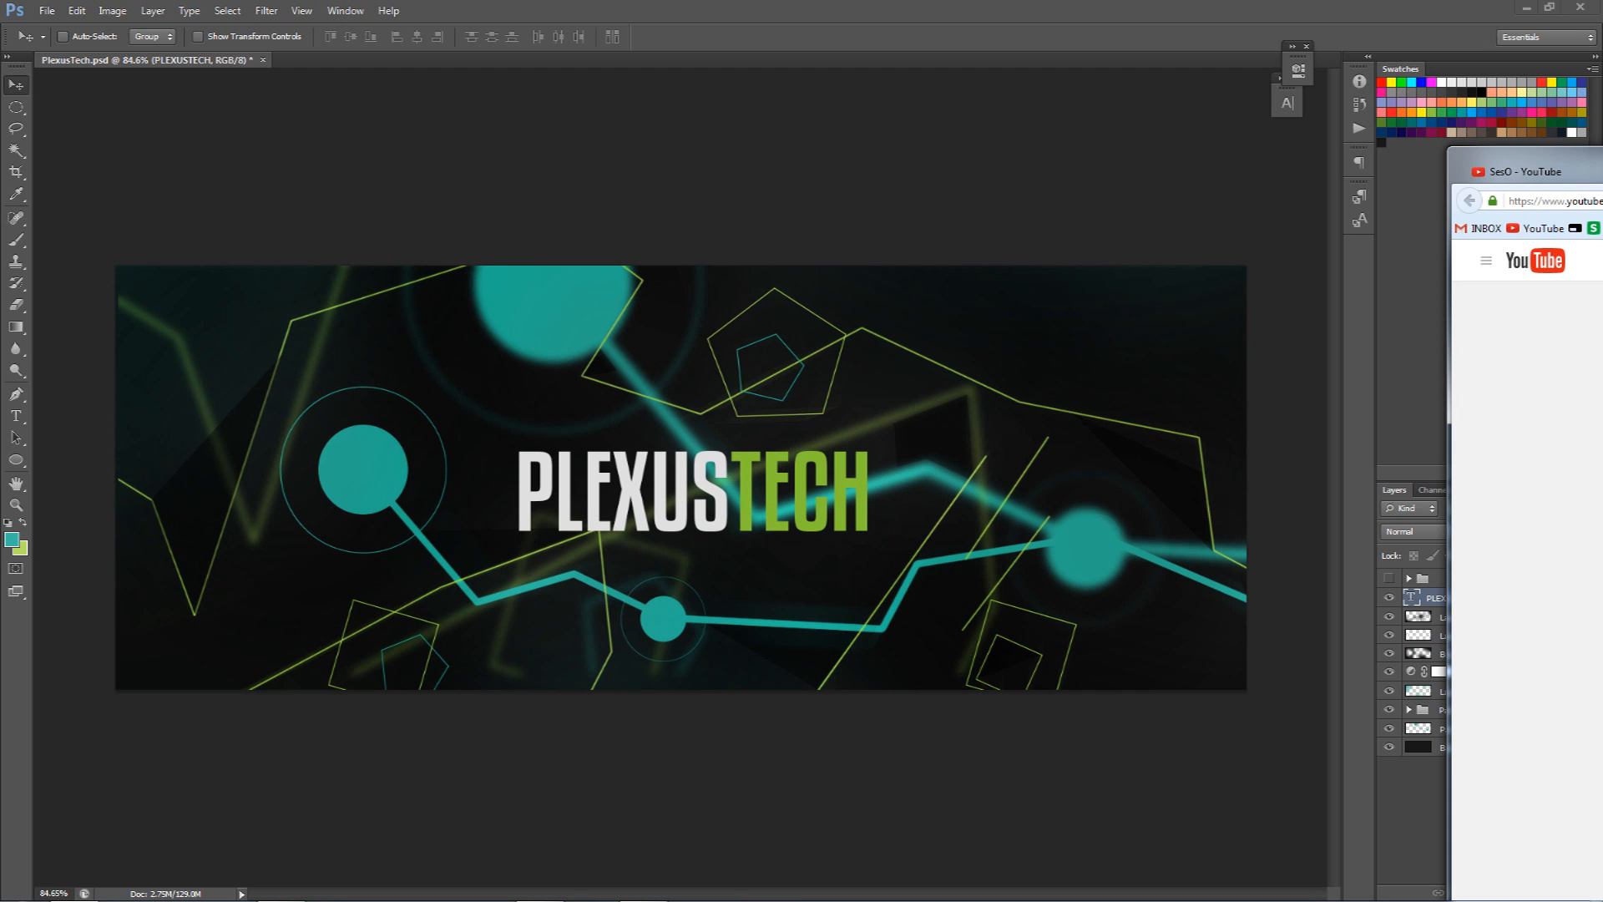
pyautogui.moveTo(1602, 159); pyautogui.dragTo(1419, 145)
pyautogui.click(999, 646)
pyautogui.click(988, 661)
pyautogui.click(1048, 662)
pyautogui.click(988, 668)
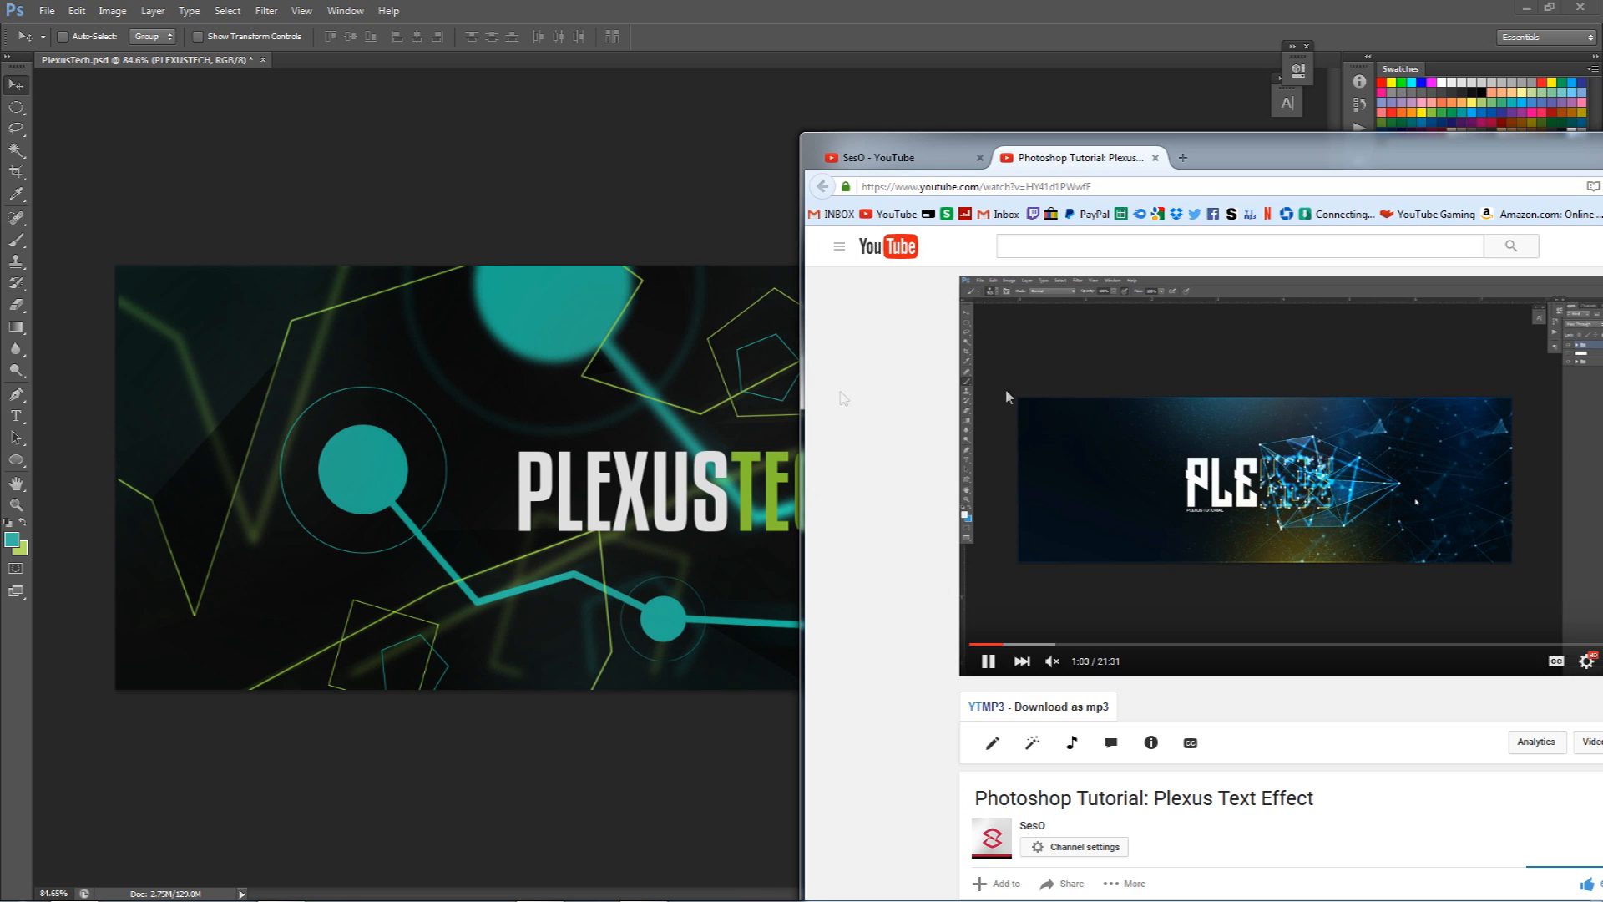
pyautogui.moveTo(1268, 145); pyautogui.dragTo(1602, 17)
pyautogui.click(901, 386)
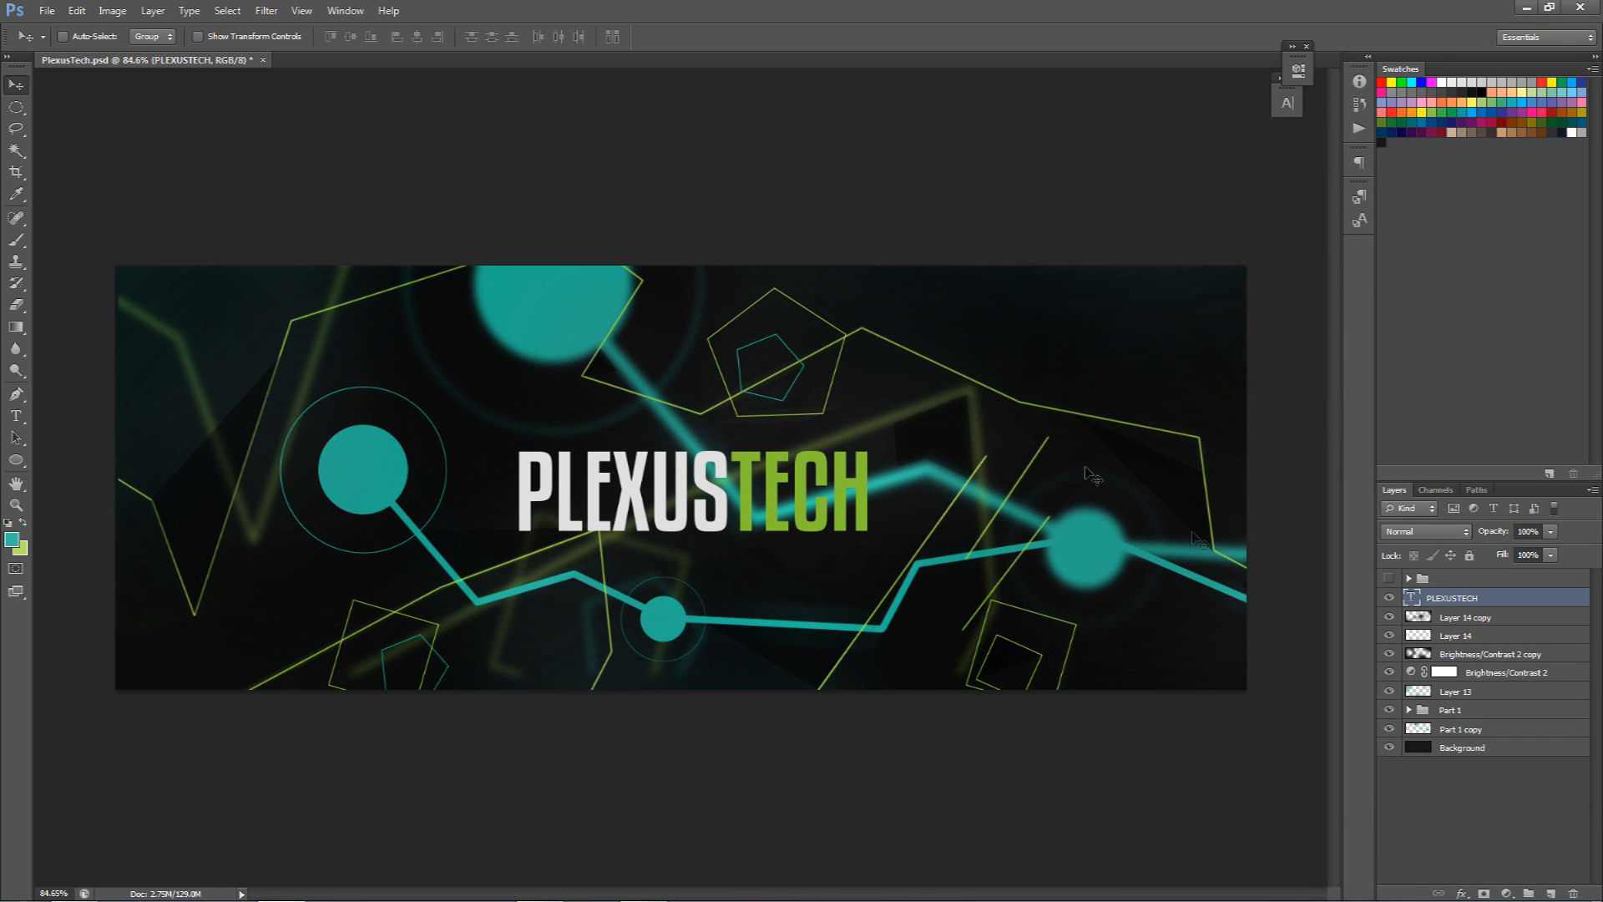
# Create a new layer above the title and sample the PLEXUS light gray as the foreground color for the brush.
pyautogui.click(1443, 583)
pyautogui.click(1469, 597)
pyautogui.click(1551, 892)
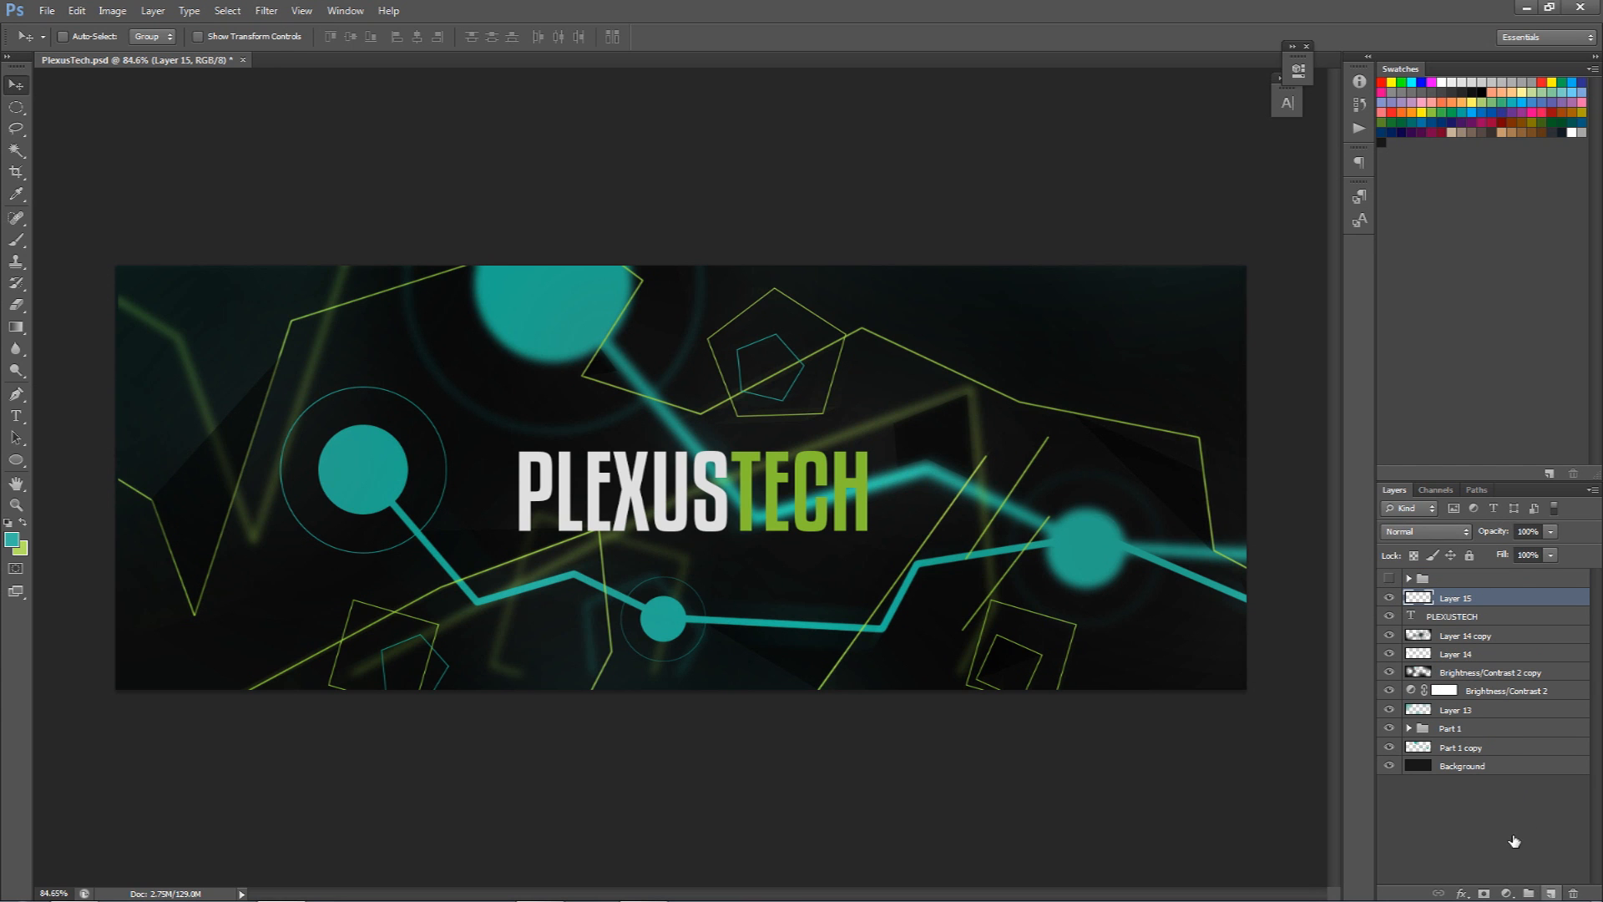
pyautogui.press('b')
pyautogui.click(12, 540)
pyautogui.click(602, 477)
pyautogui.click(1306, 309)
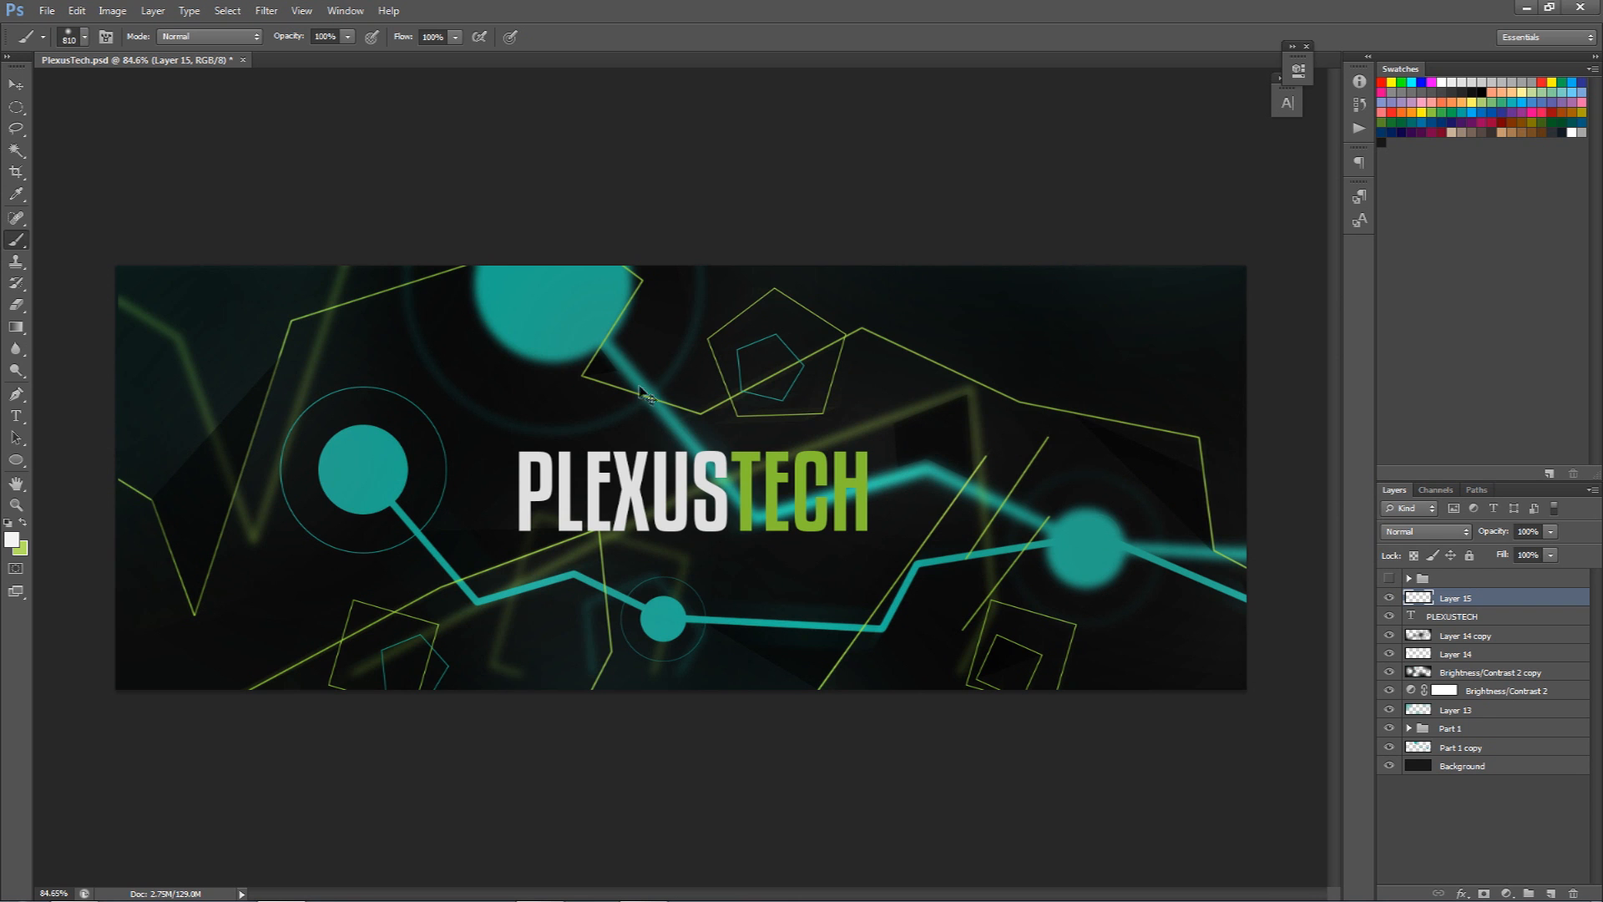
# Paint a soft light glow at the banner's upper center with a 1228-size brush and set the layer's opacity to 38%.
pyautogui.moveTo(781, 480)
pyautogui.mouseDown()
pyautogui.moveTo(769, 290)
pyautogui.moveTo(767, 372)
pyautogui.mouseUp()
pyautogui.rightClick(776, 393)
pyautogui.keyDown('ctrl'); pyautogui.rightClick(685, 409); pyautogui.keyUp('ctrl')
pyautogui.click(690, 257)
pyautogui.click(688, 79)
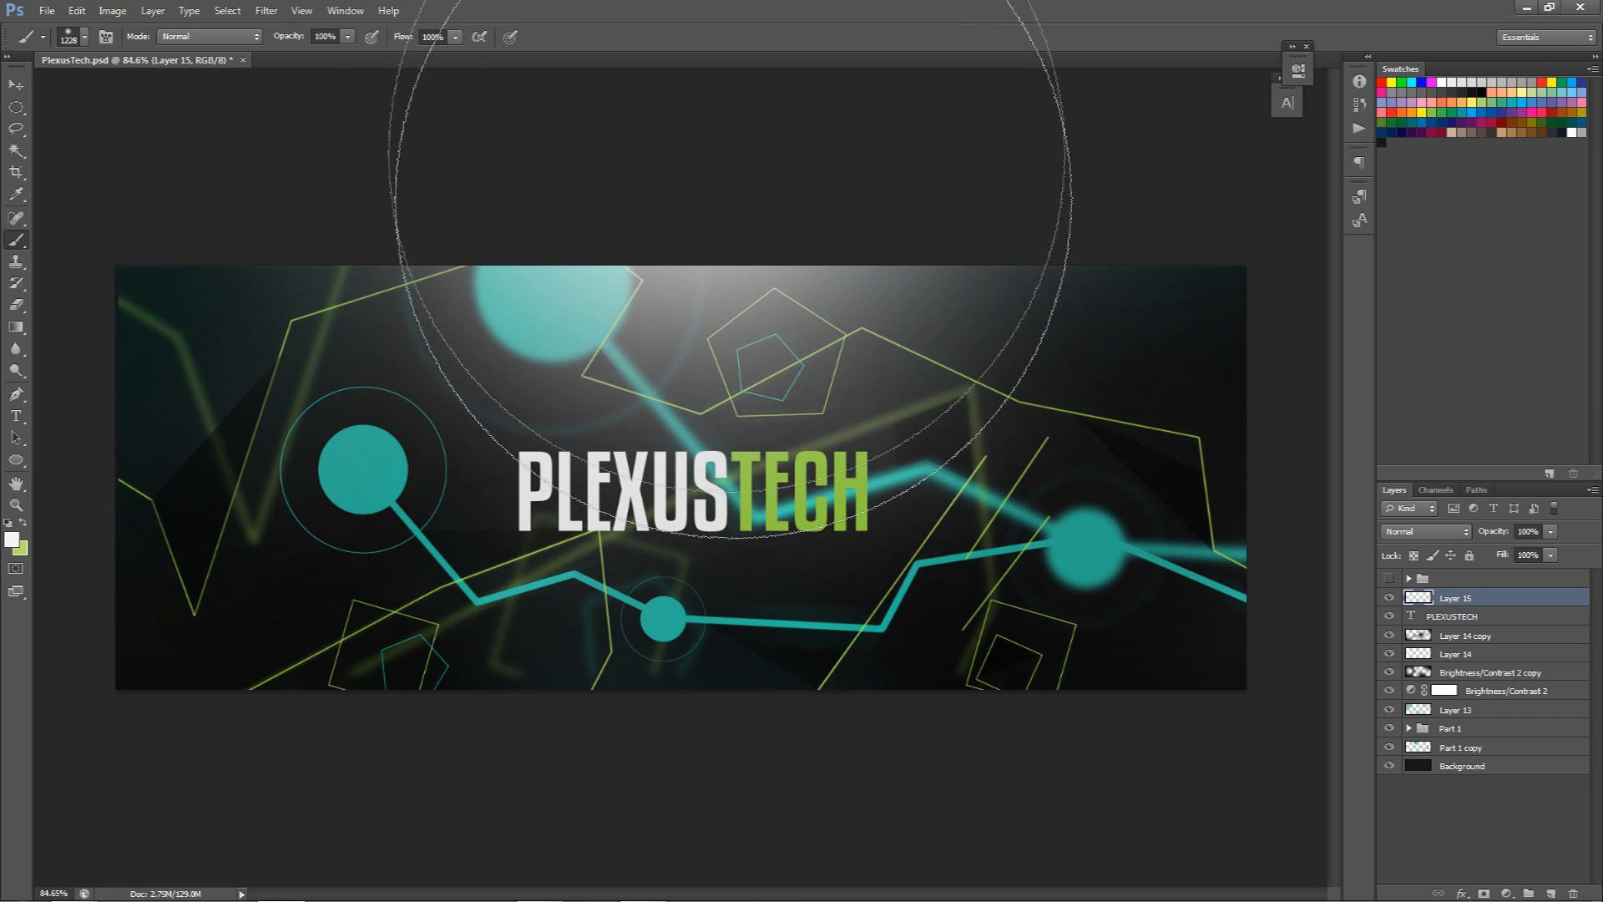
pyautogui.click(1550, 531)
pyautogui.moveTo(1552, 551); pyautogui.dragTo(1499, 556)
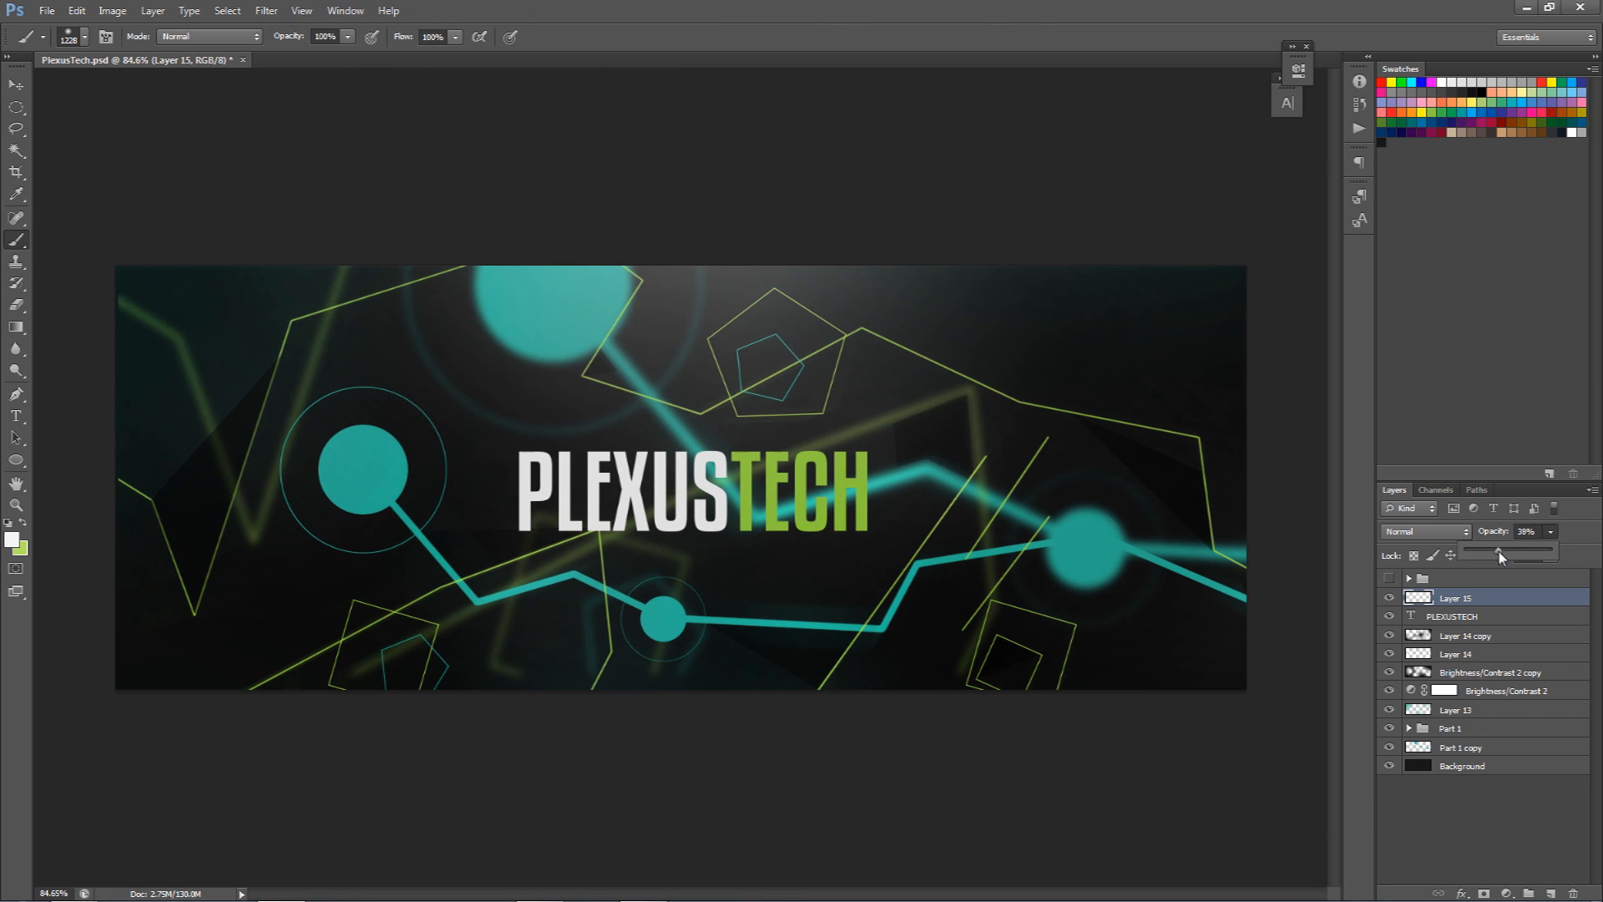
# Add a Brightness/Contrast adjustment above the glow layer with brightness -27 and contrast 58.
pyautogui.click(1506, 892)
pyautogui.click(1457, 589)
pyautogui.moveTo(1082, 152); pyautogui.dragTo(1125, 152)
pyautogui.click(1209, 185)
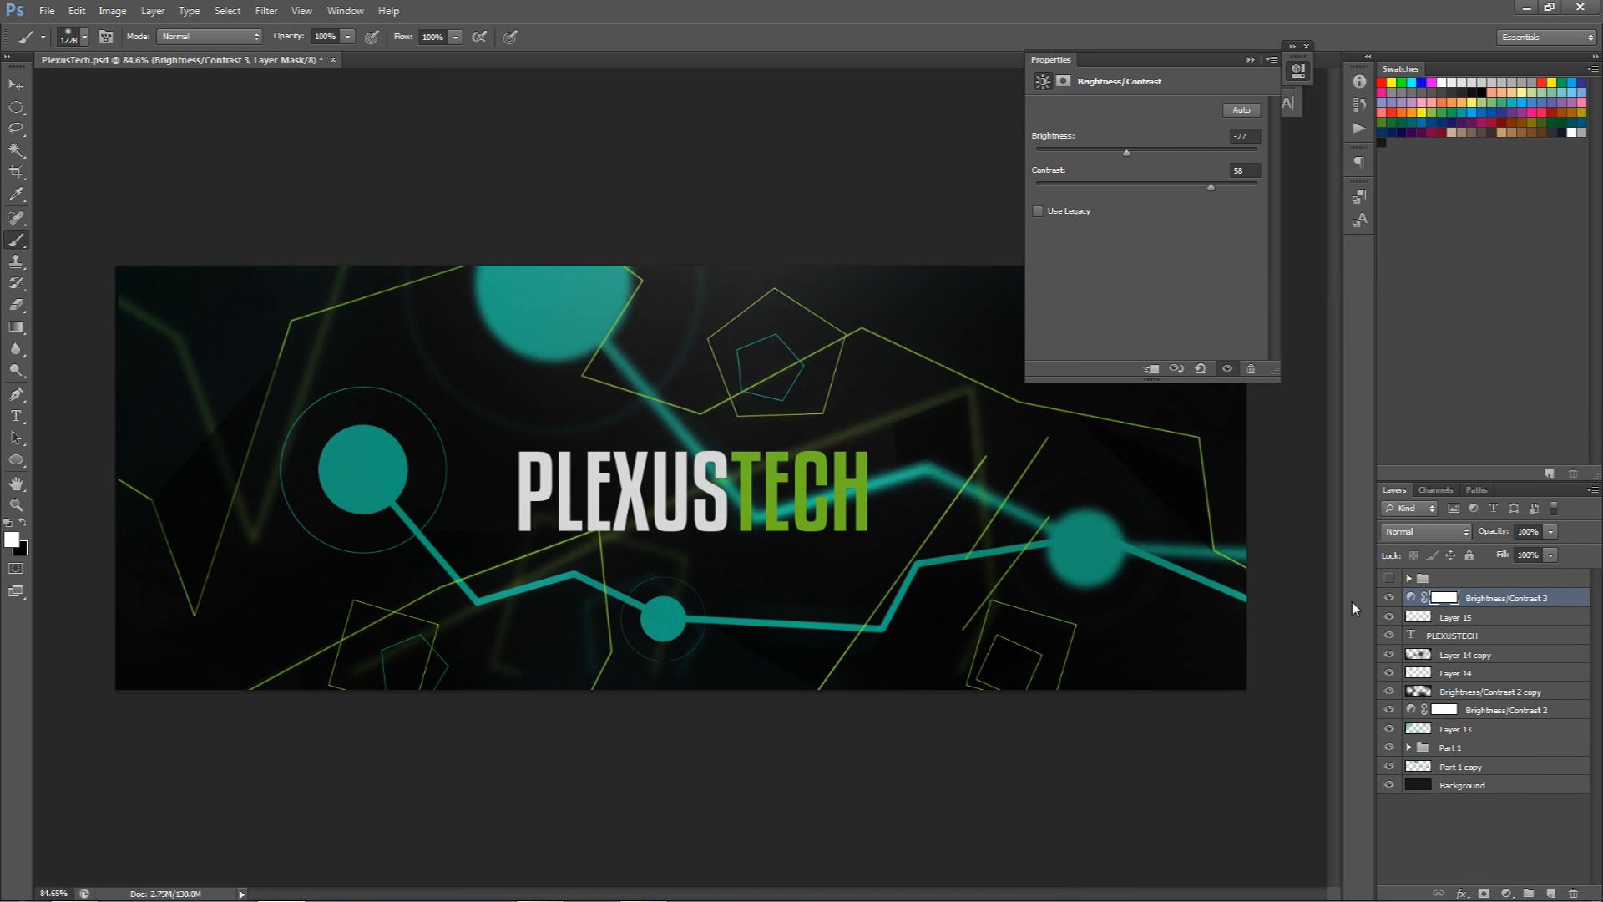
pyautogui.click(1299, 70)
pyautogui.click(15, 84)
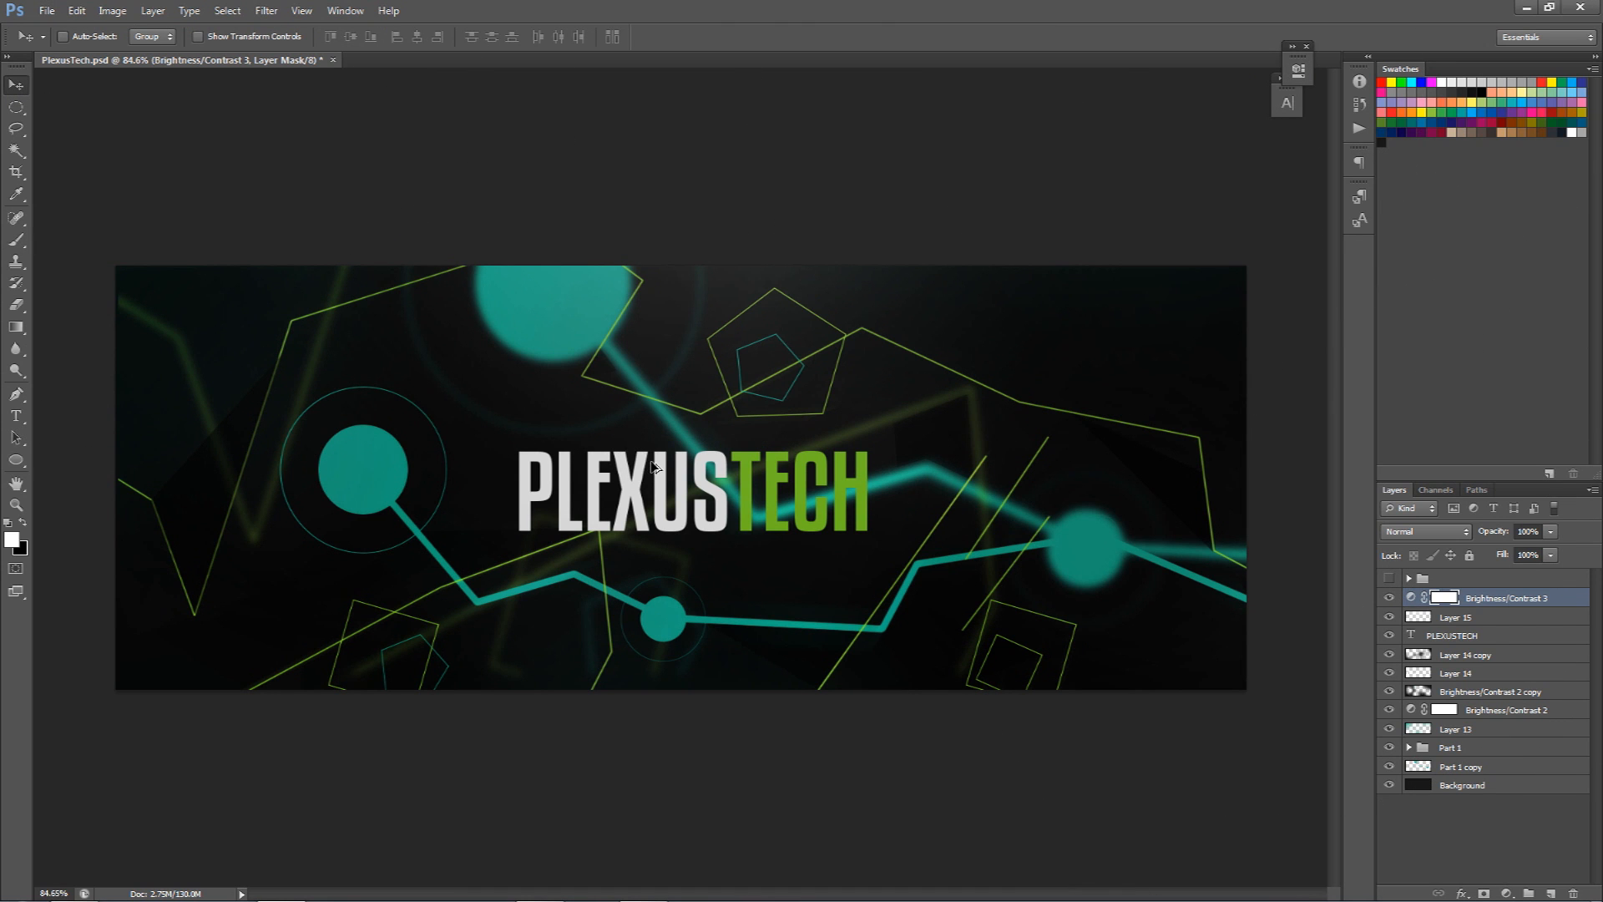
# Add a Hue/Saturation adjustment on top with hue -25.
pyautogui.scroll(-1, 653, 468)
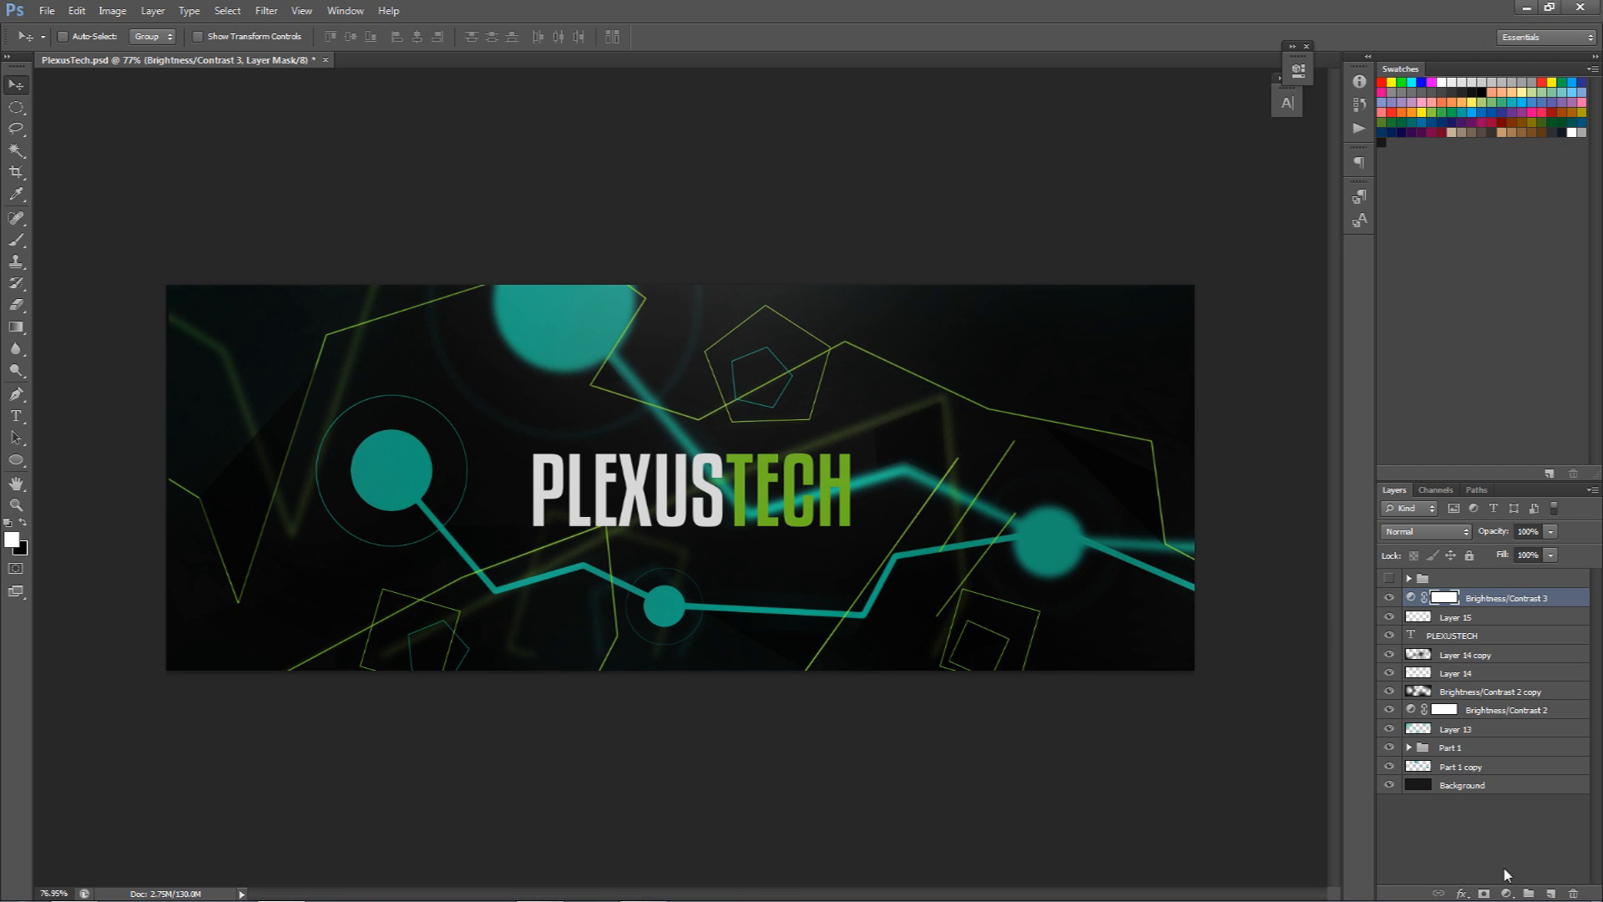
pyautogui.click(1508, 892)
pyautogui.click(1522, 702)
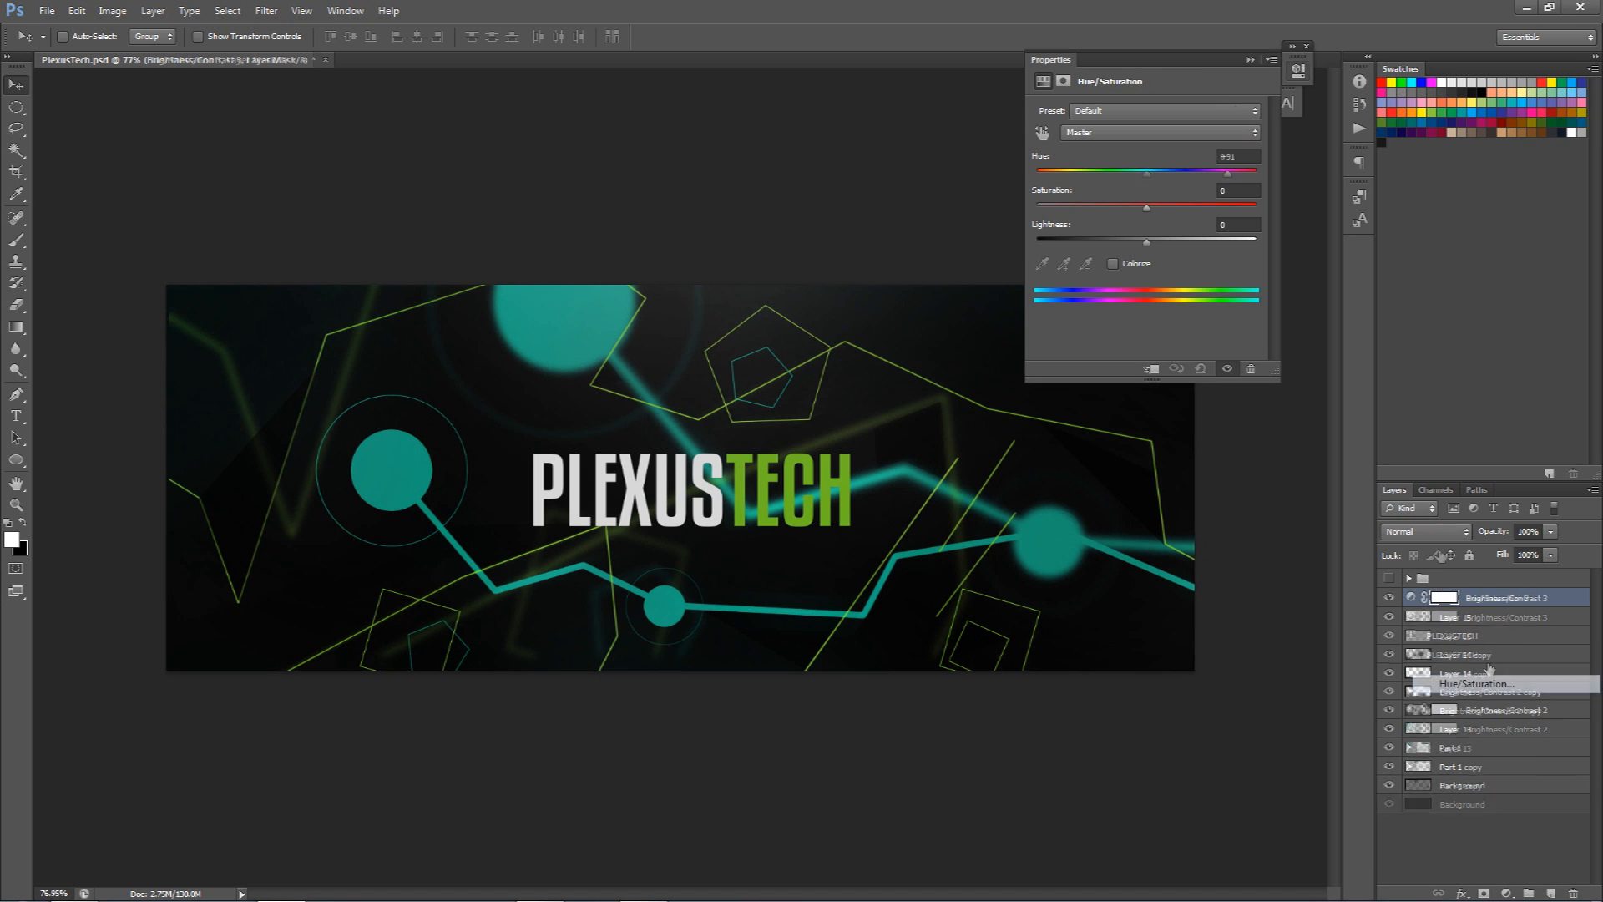
pyautogui.moveTo(1146, 173)
pyautogui.mouseDown()
pyautogui.moveTo(1057, 172)
pyautogui.moveTo(1202, 182)
pyautogui.moveTo(1118, 178)
pyautogui.mouseUp()
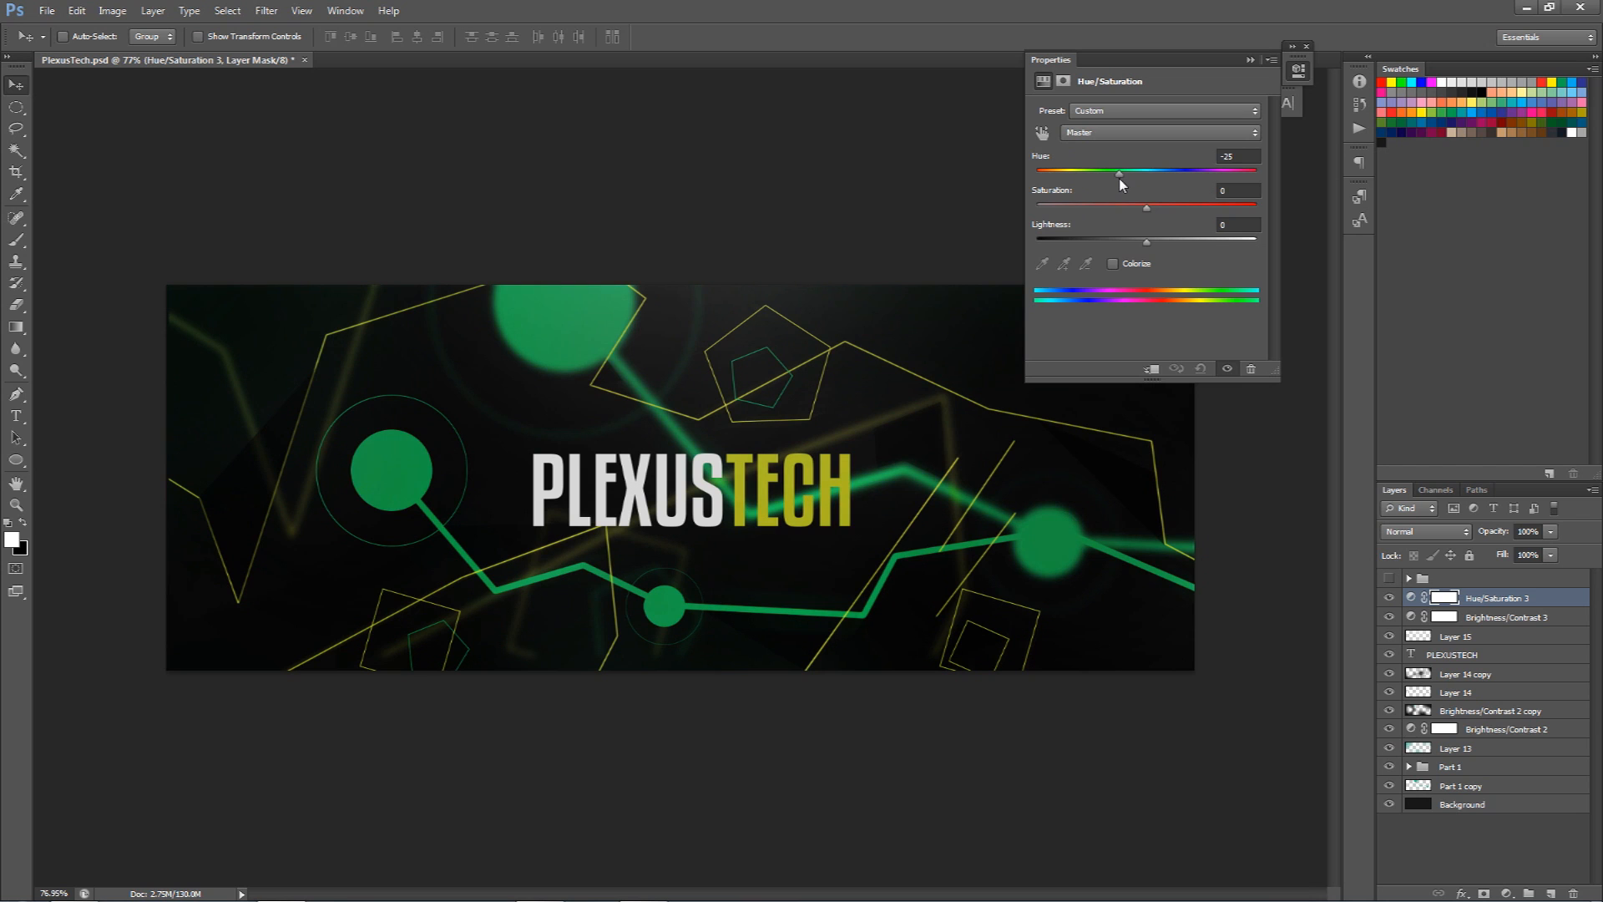
# Erase parts of the Hue/Saturation mask around the title, upper circle and lower lines with a soft eraser to vary the color shift.
pyautogui.click(1445, 600)
pyautogui.press('e')
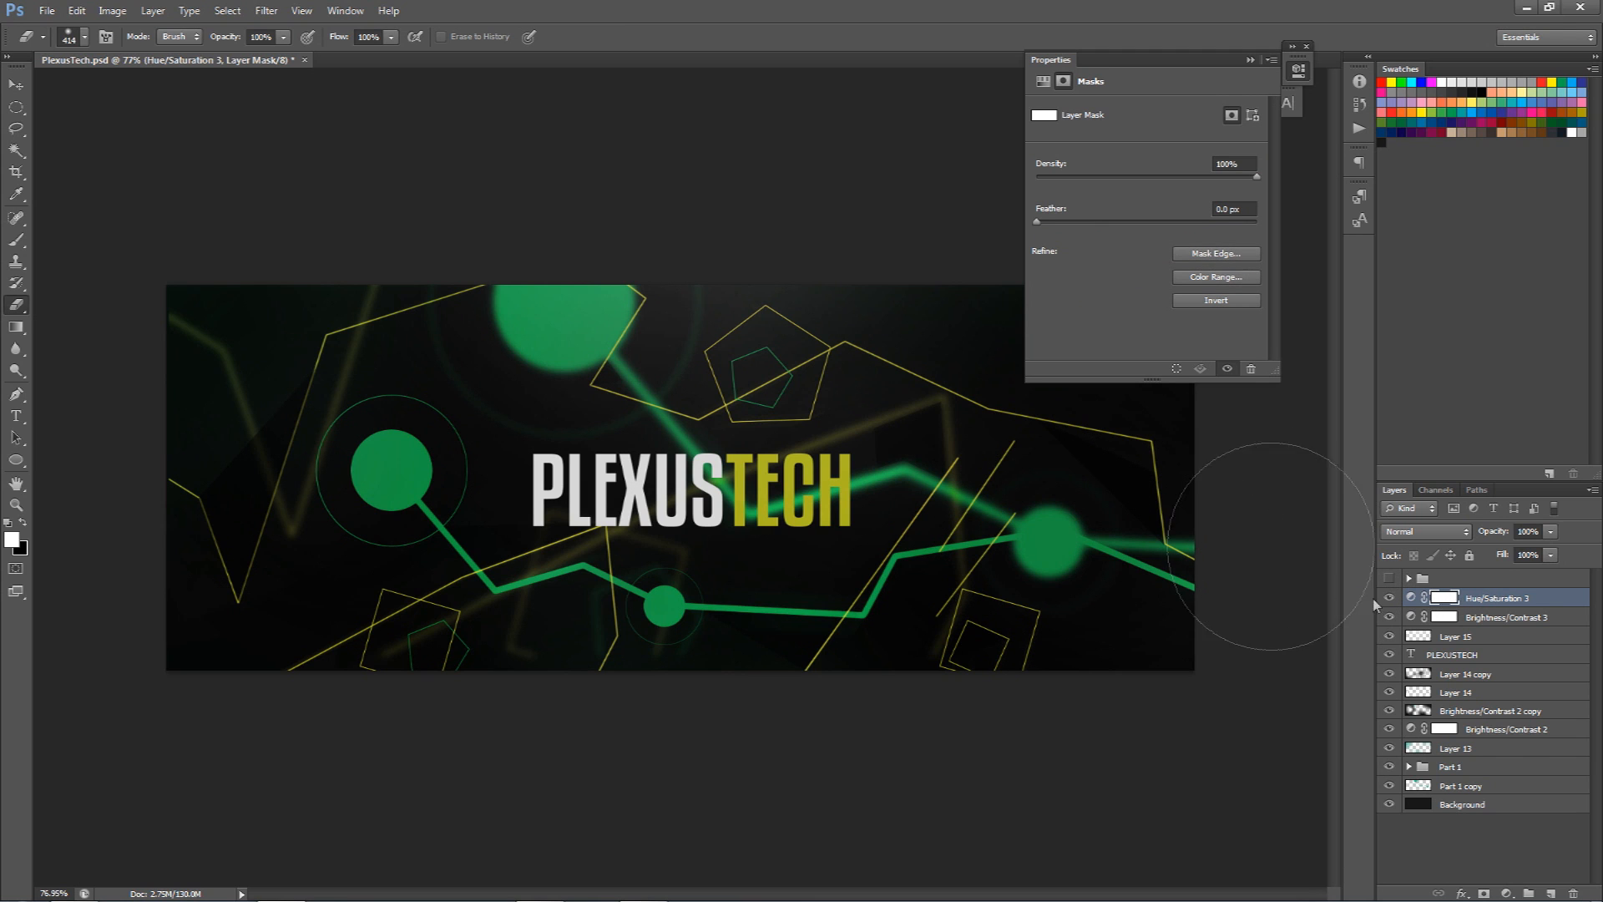
pyautogui.moveTo(950, 589)
pyautogui.mouseDown()
pyautogui.moveTo(860, 619)
pyautogui.moveTo(886, 642)
pyautogui.moveTo(865, 655)
pyautogui.moveTo(650, 578)
pyautogui.moveTo(621, 463)
pyautogui.moveTo(773, 430)
pyautogui.mouseUp()
pyautogui.hotkey('ctrl', 'z')
pyautogui.click(729, 426)
pyautogui.click(622, 318)
pyautogui.moveTo(401, 554)
pyautogui.mouseDown()
pyautogui.moveTo(232, 609)
pyautogui.moveTo(358, 734)
pyautogui.moveTo(626, 679)
pyautogui.mouseUp()
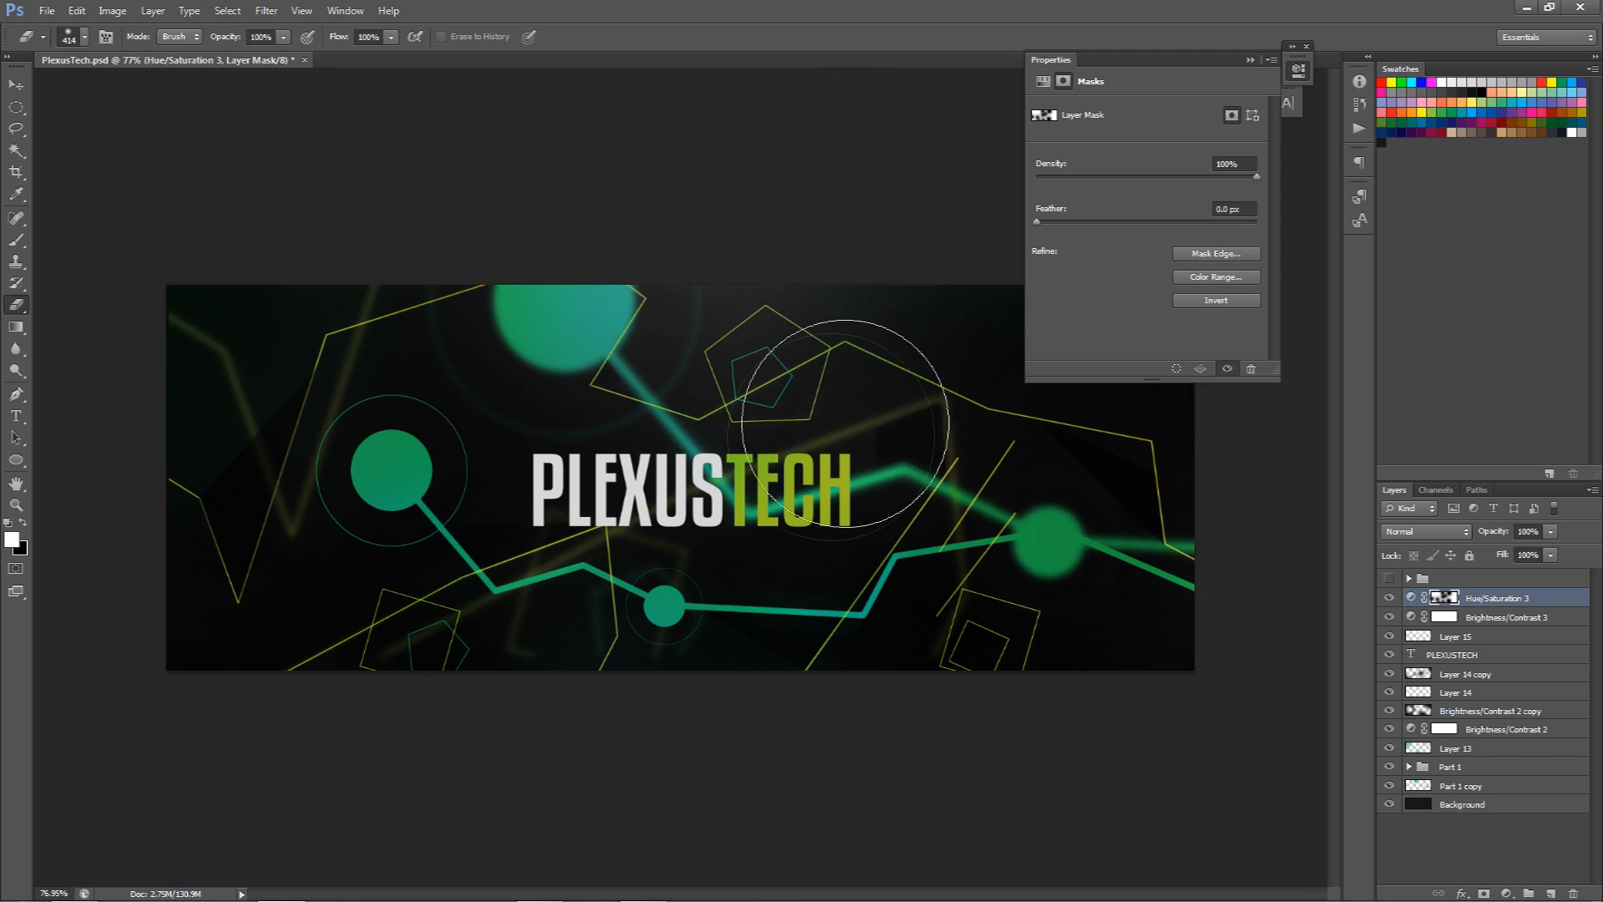
pyautogui.press('v')
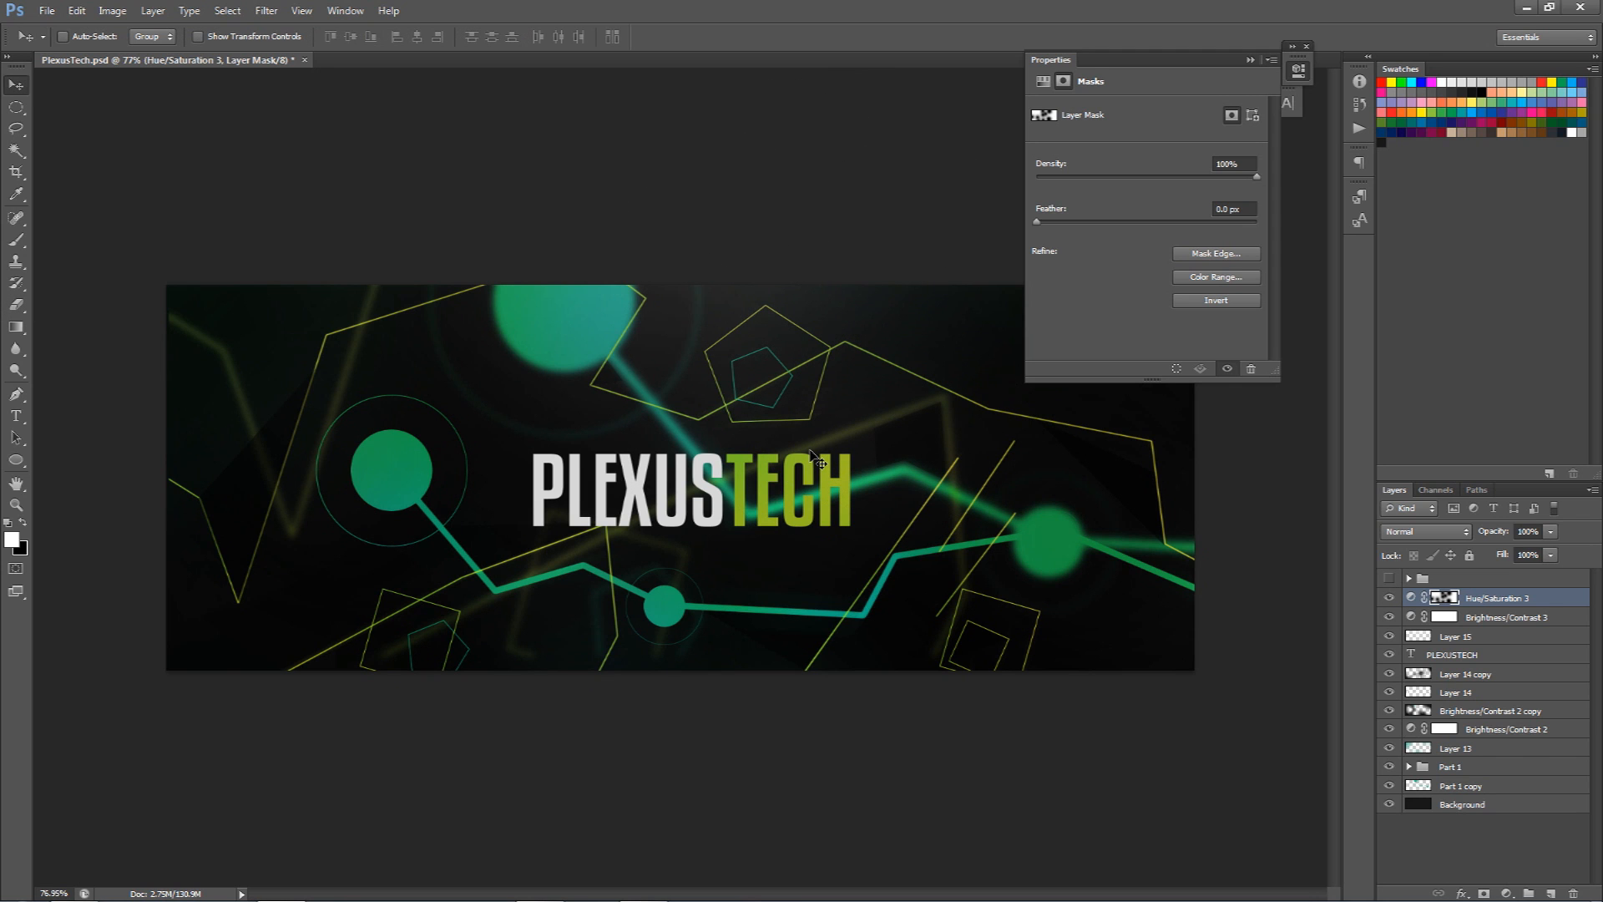